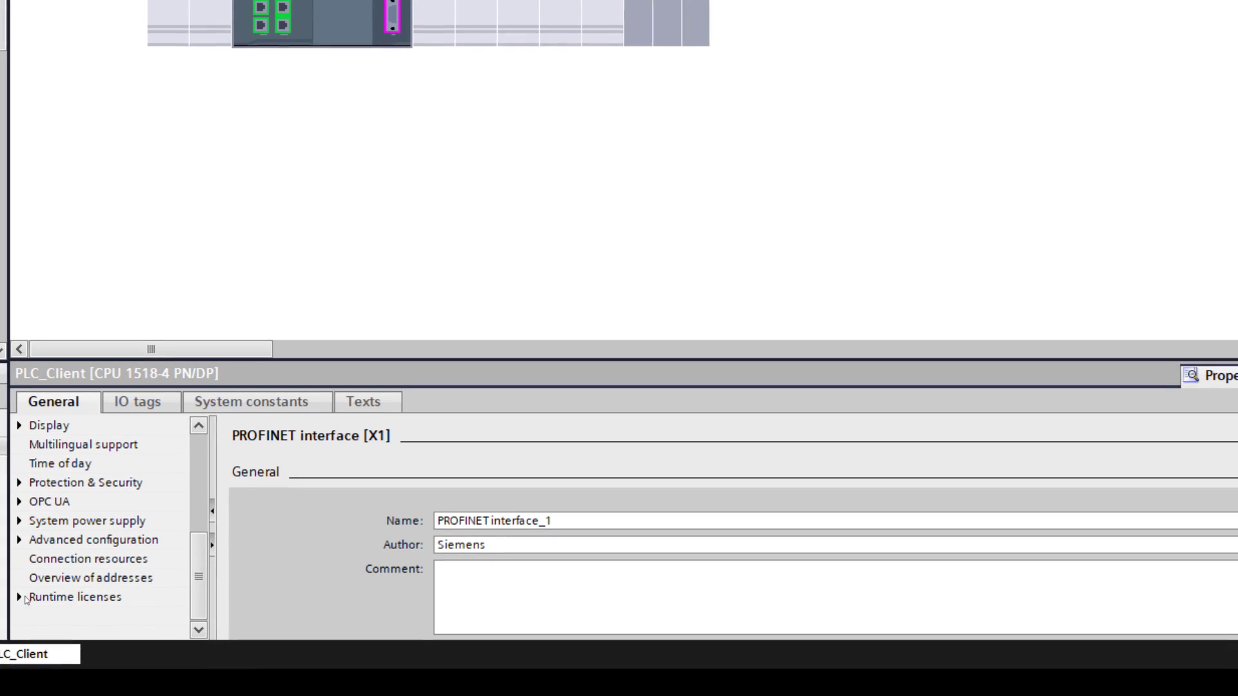
Step: Try 'No license' for PLC_Client's OPC UA runtime license, then restore SIMATIC OPC UA S7-1500 large
{"action": "left_click", "coordinate": [19, 597]}
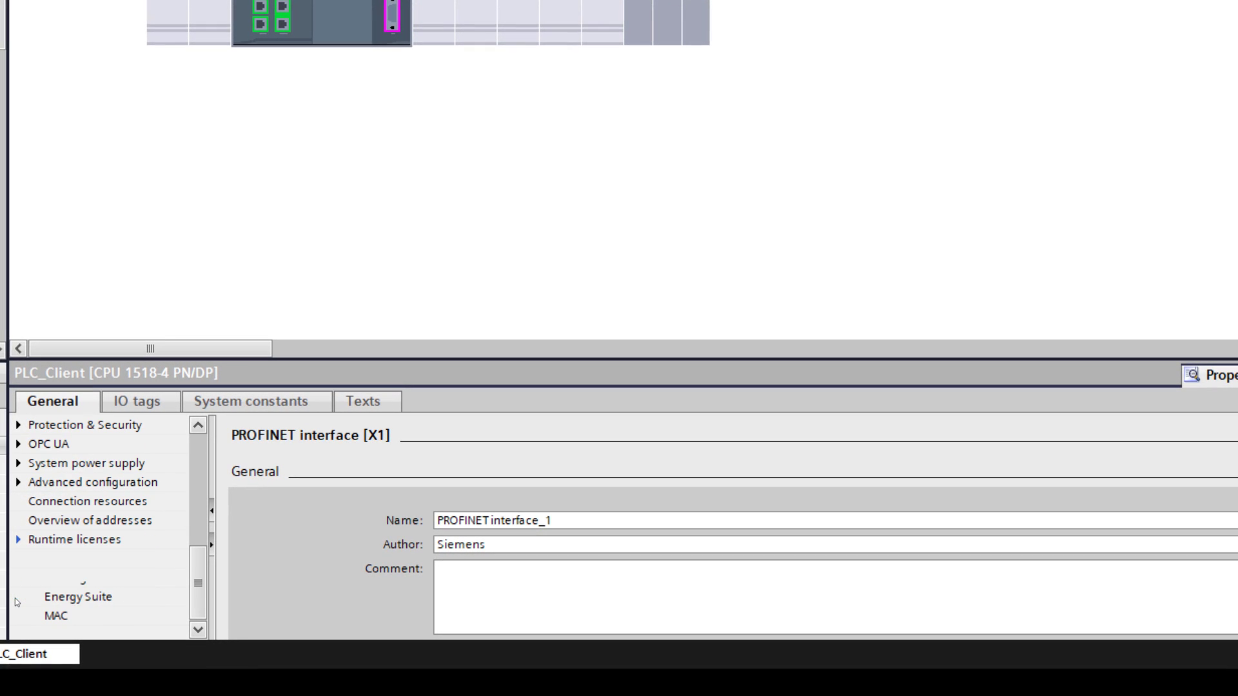
{"action": "left_click", "coordinate": [65, 559]}
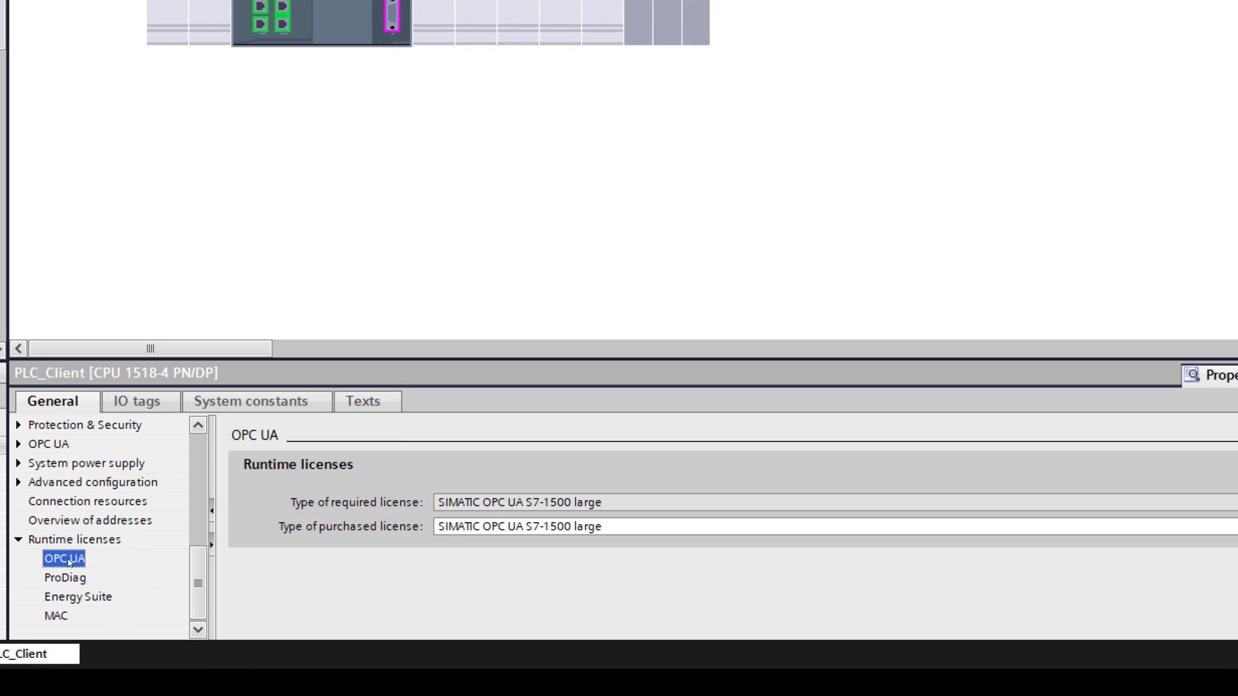
{"action": "left_click", "coordinate": [613, 527]}
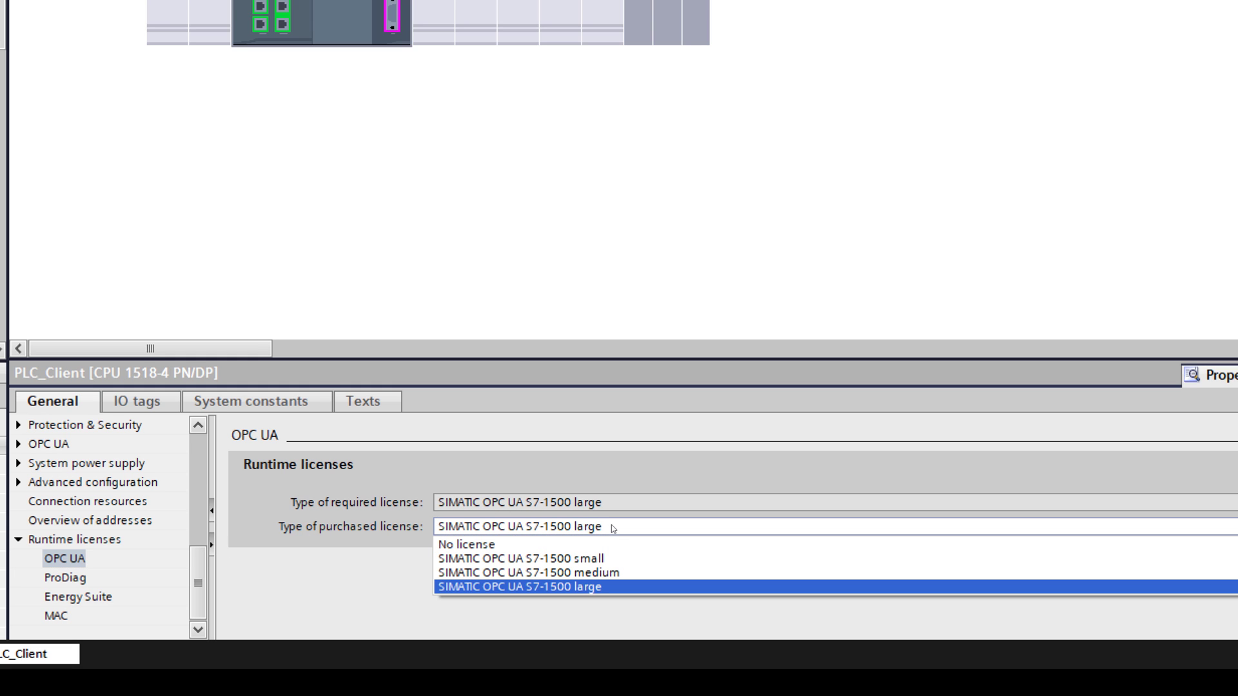
{"action": "left_click", "coordinate": [611, 545]}
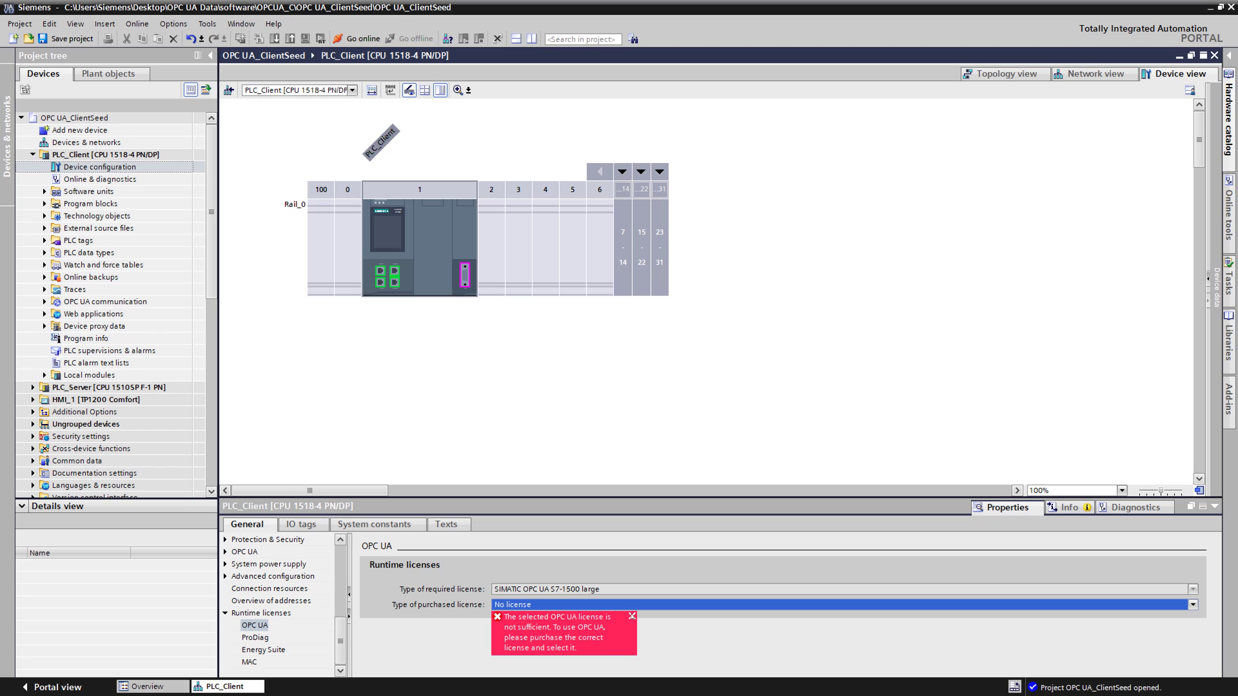
{"action": "left_click", "coordinate": [632, 616]}
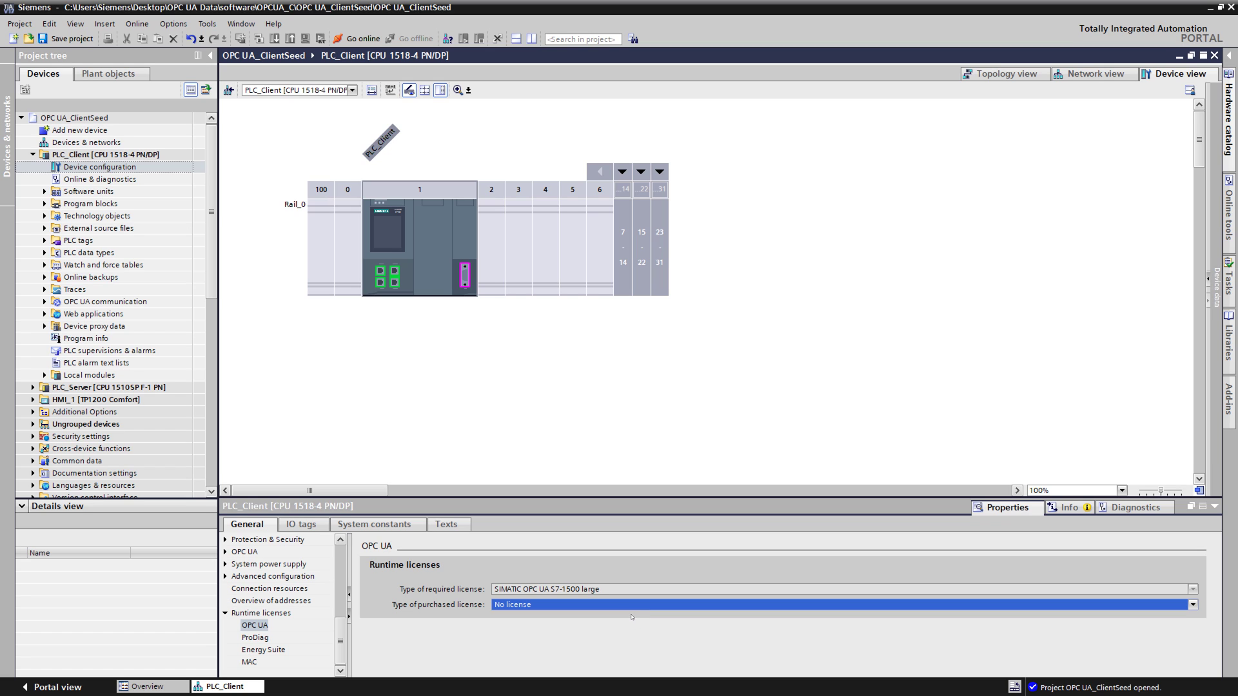
{"action": "left_click", "coordinate": [630, 606]}
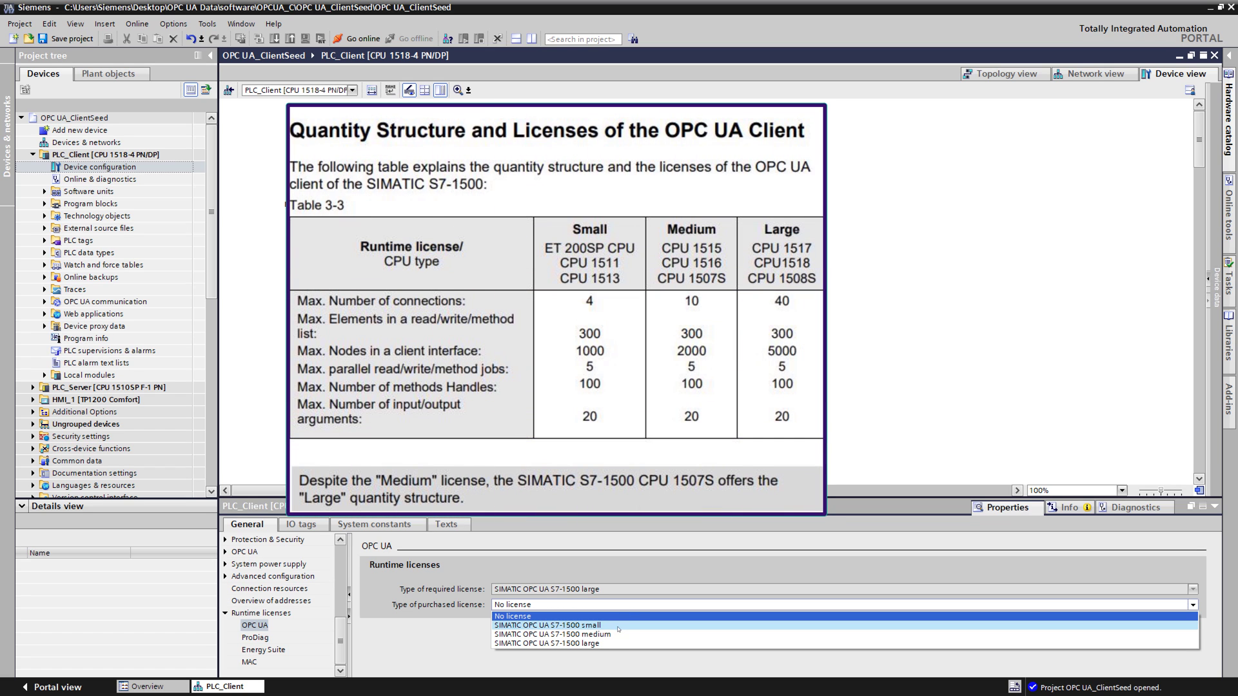
{"action": "left_click", "coordinate": [614, 644]}
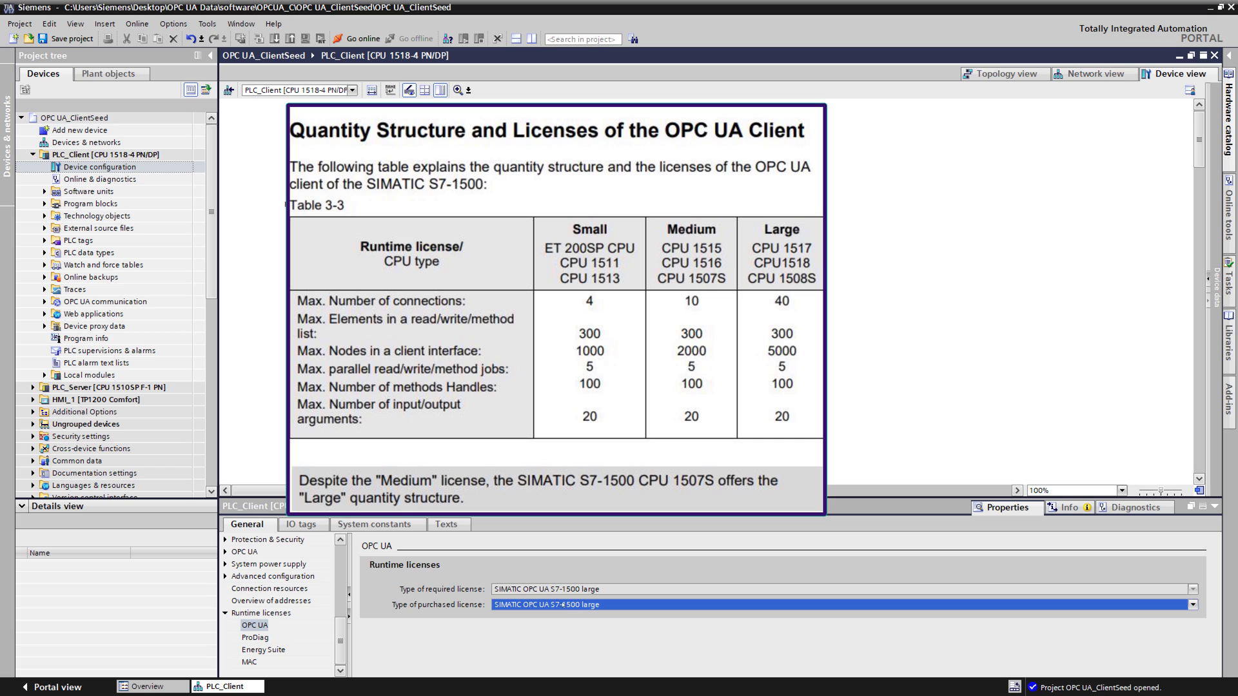
{"action": "left_click", "coordinate": [226, 613]}
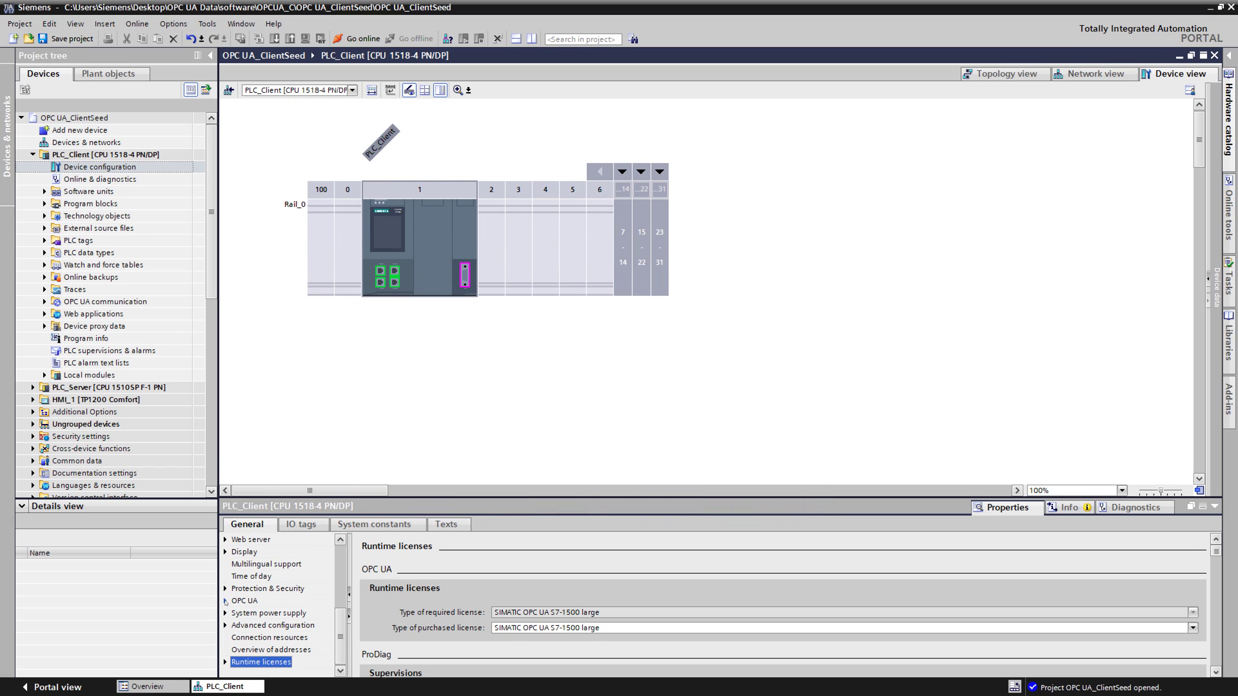
Step: Under OPC UA > Client > General, uncheck and recheck 'Activate OPC UA client'
{"action": "left_click", "coordinate": [225, 601]}
{"action": "left_click", "coordinate": [236, 638]}
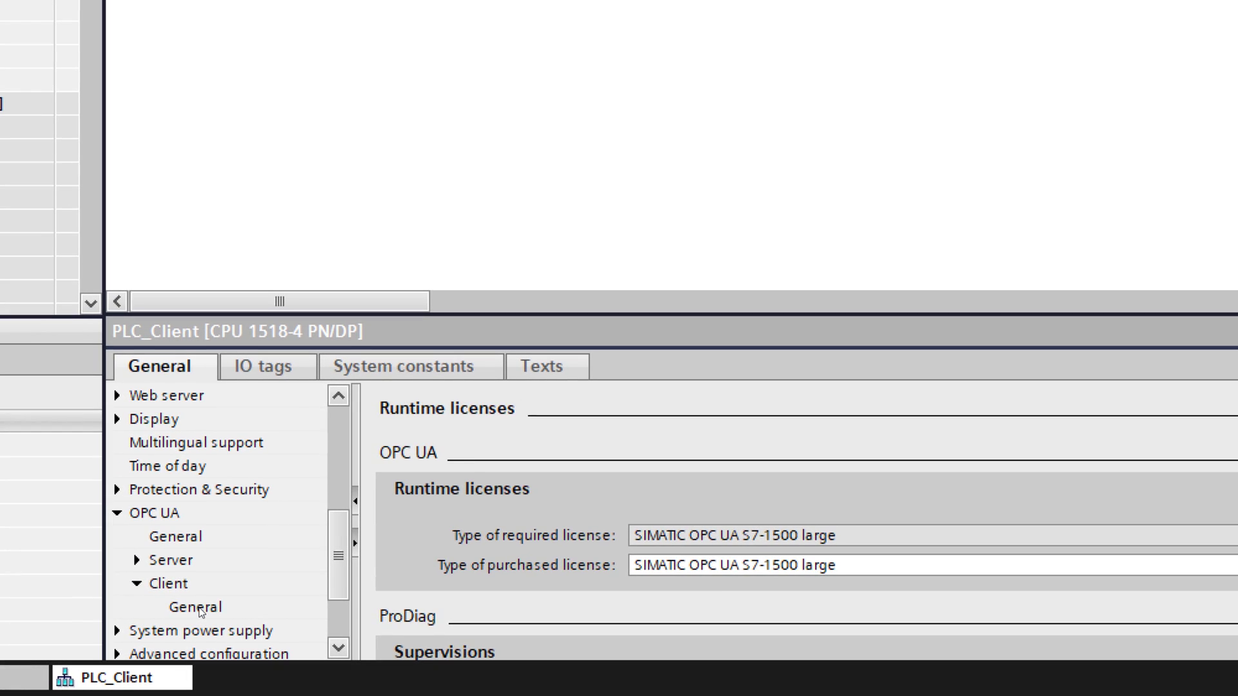
{"action": "left_click", "coordinate": [265, 650]}
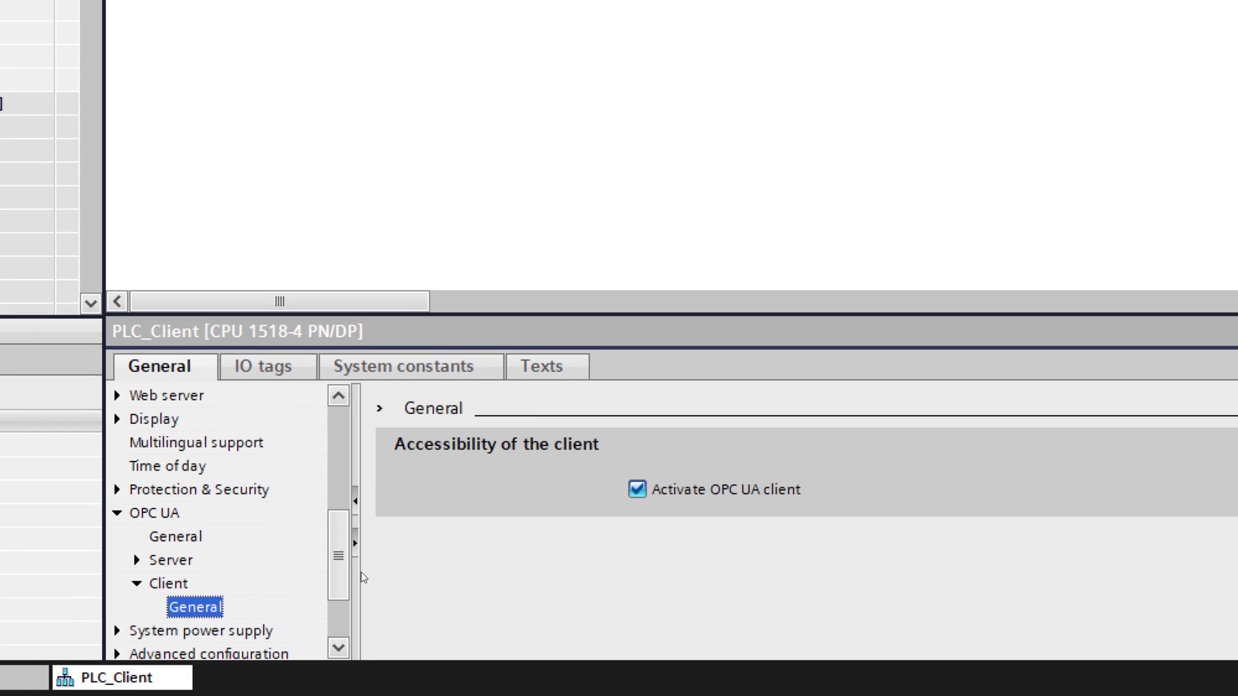
{"action": "left_click", "coordinate": [637, 490]}
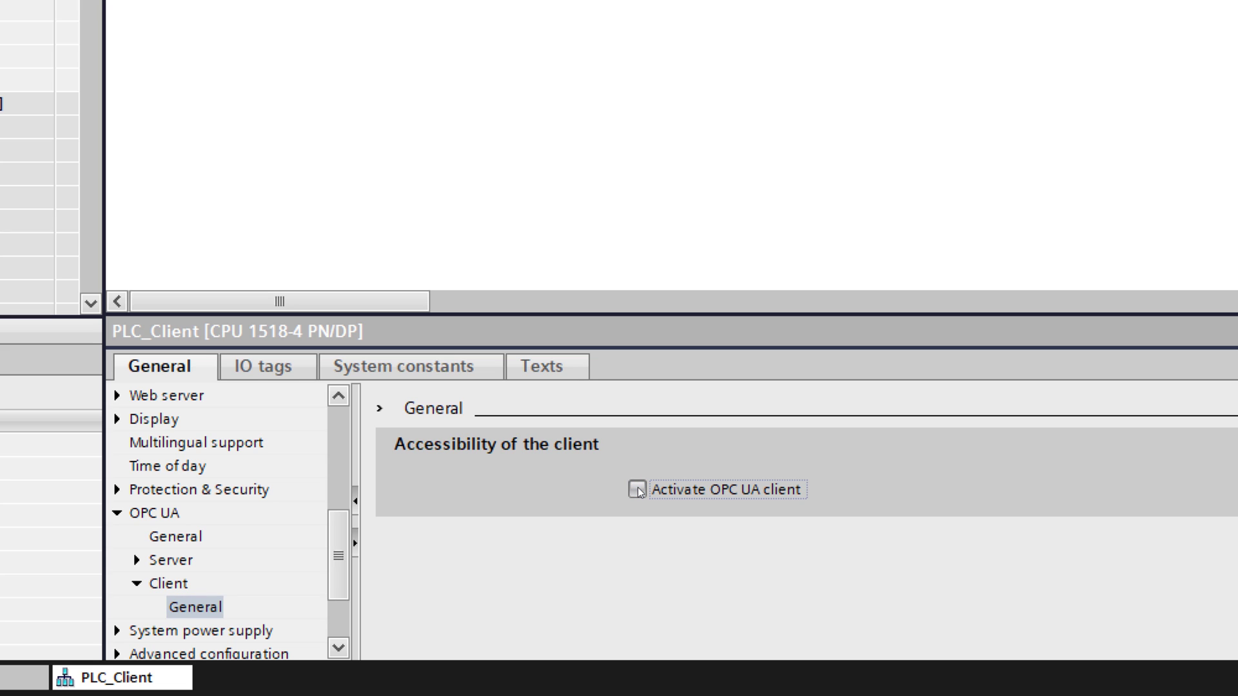
{"action": "left_click", "coordinate": [637, 490]}
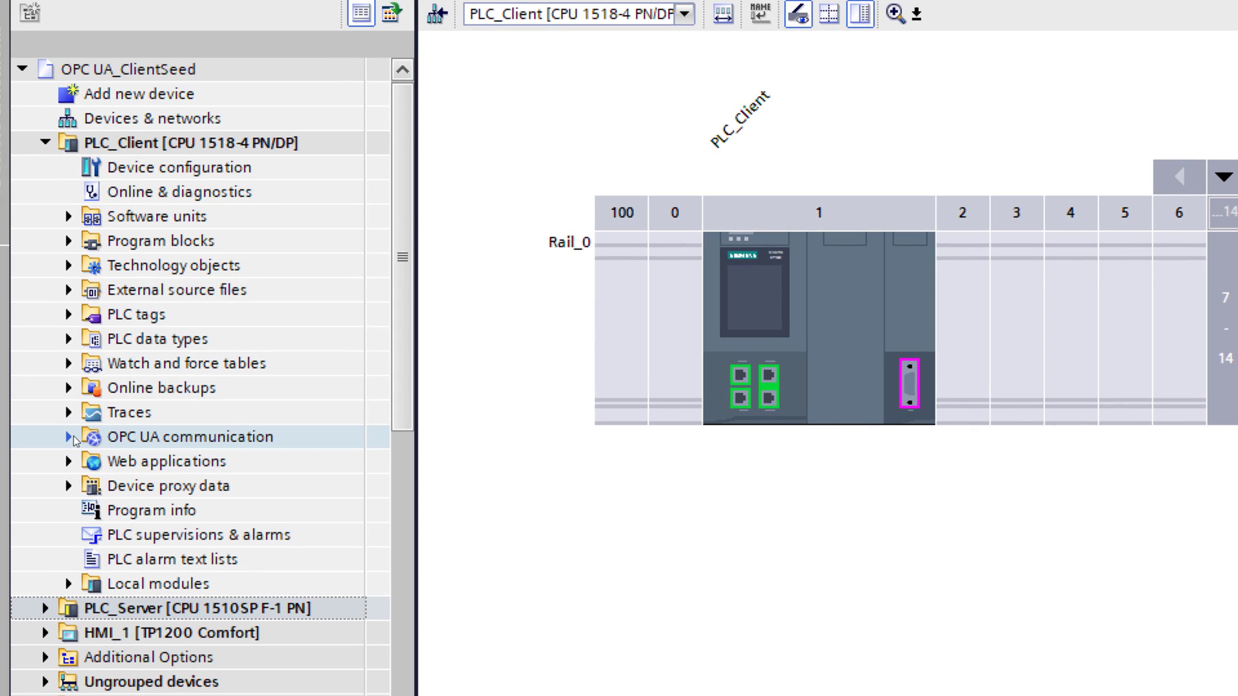
Step: Add Client interface_1 under PLC_Client's client interfaces and show its connection parameters
{"action": "left_click", "coordinate": [71, 438]}
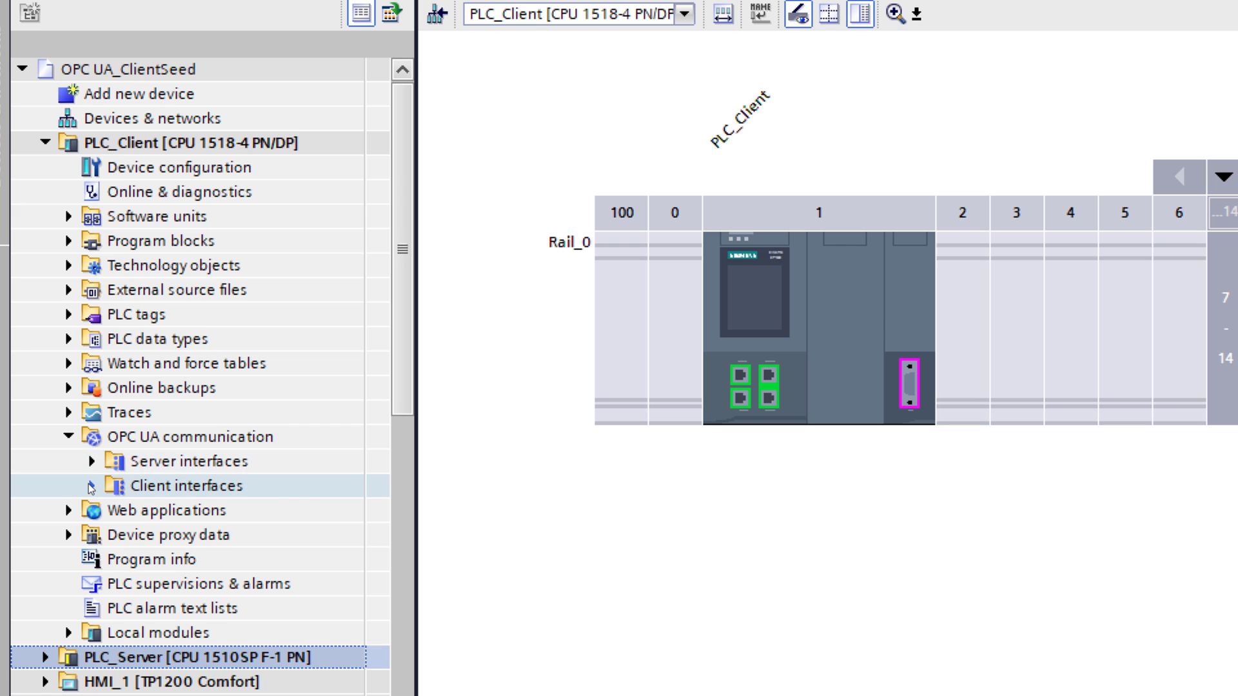
{"action": "left_click", "coordinate": [91, 487]}
{"action": "left_click", "coordinate": [210, 513]}
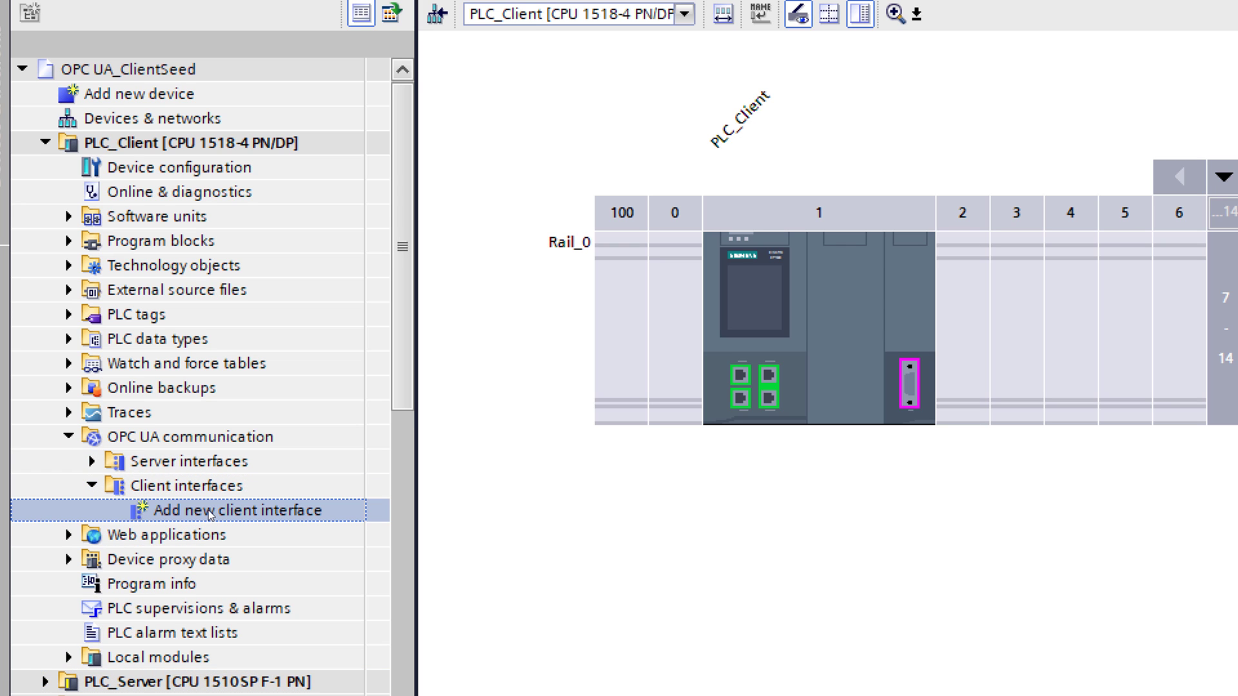
{"action": "double_click", "coordinate": [210, 512]}
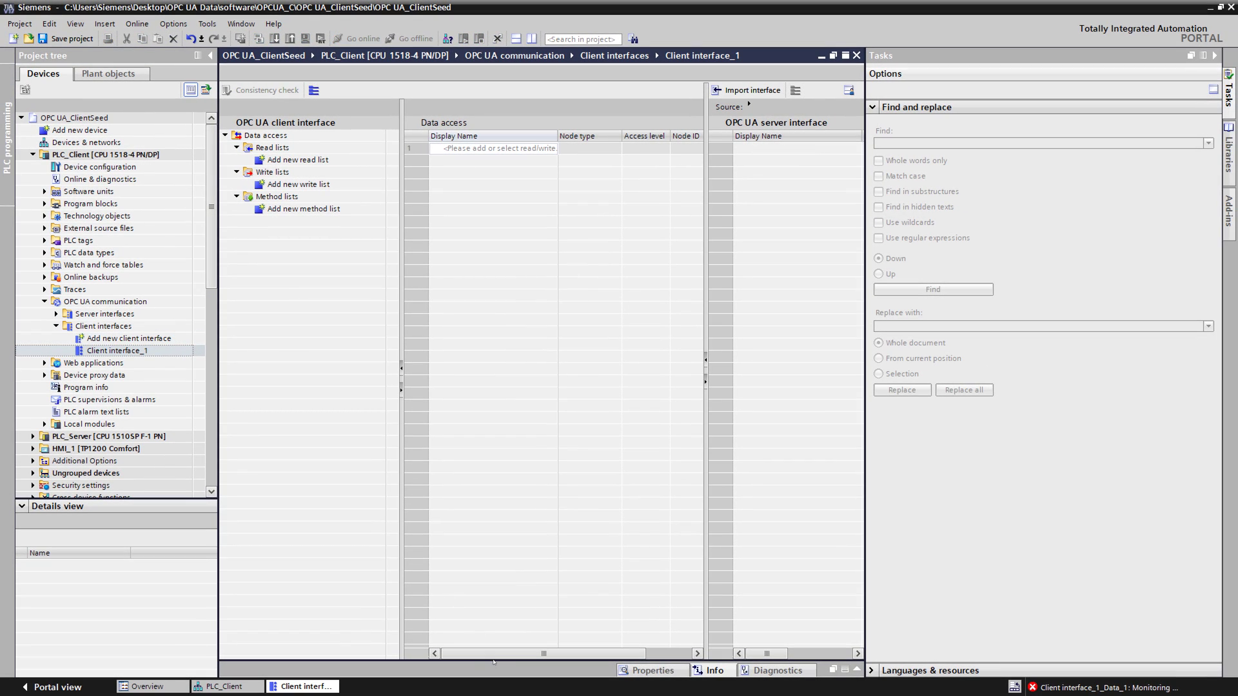
{"action": "left_click_drag", "start_coordinate": [493, 661], "coordinate": [509, 313]}
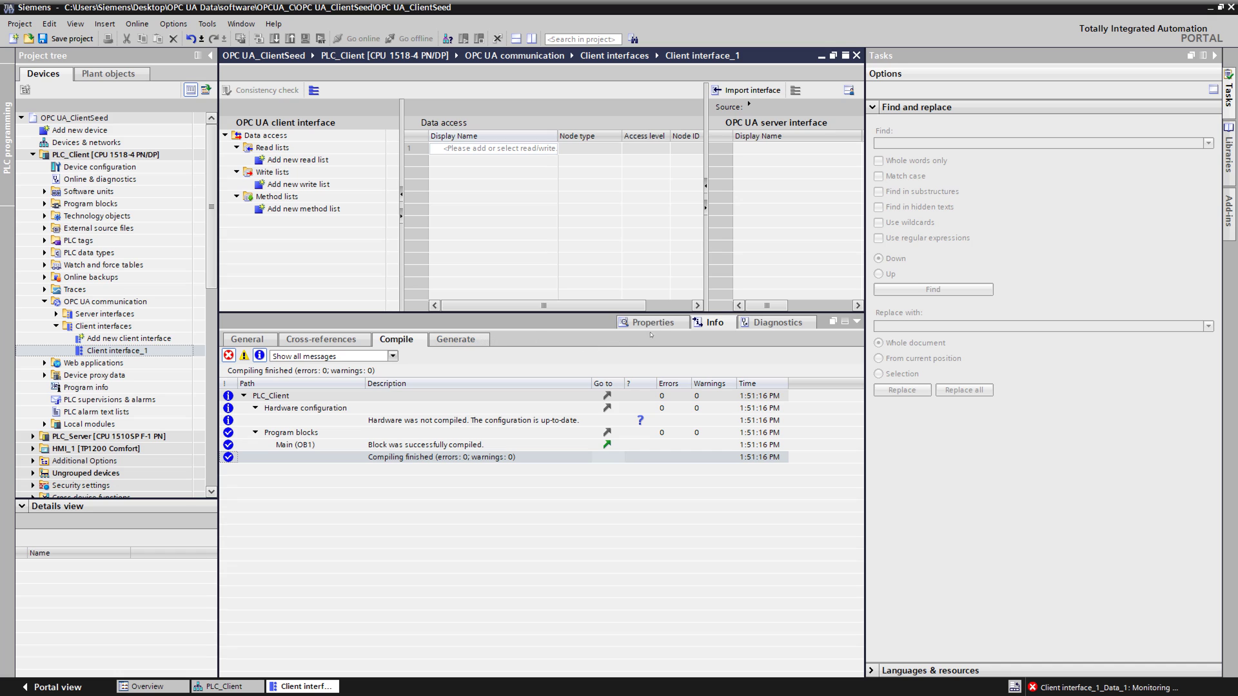
{"action": "left_click", "coordinate": [660, 323]}
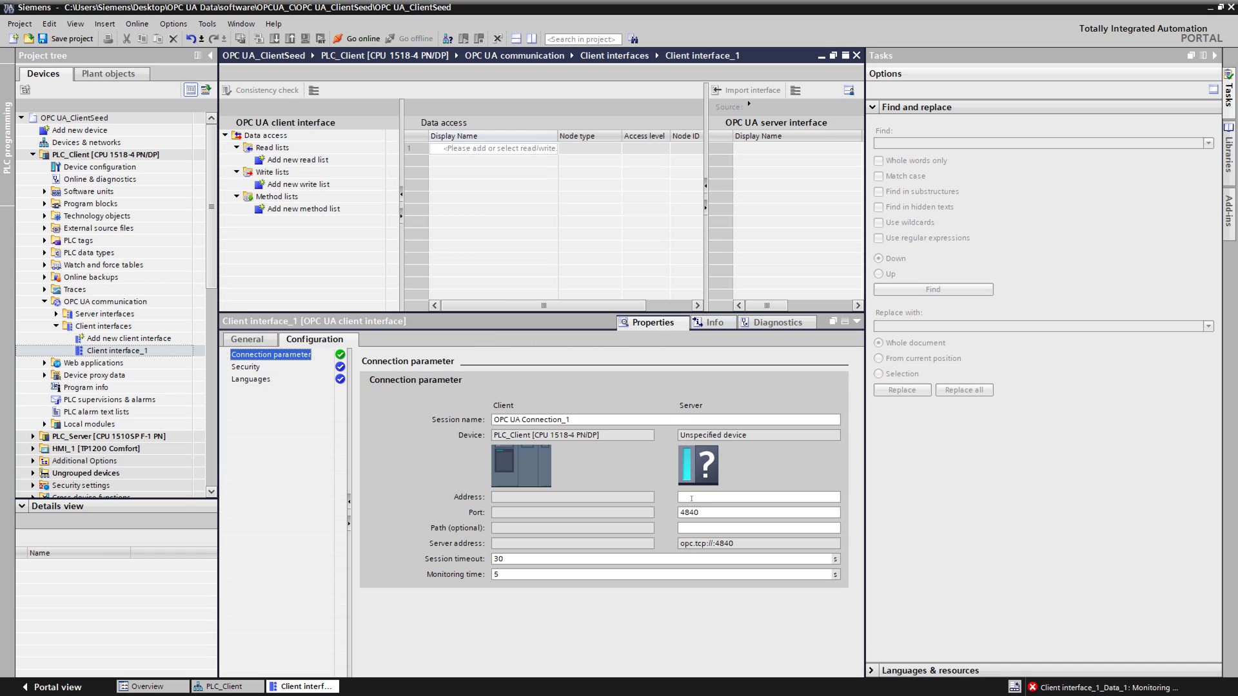
Step: Enter server address 192.168.0.2 and go to the interface's Security settings
{"action": "left_click", "coordinate": [691, 498]}
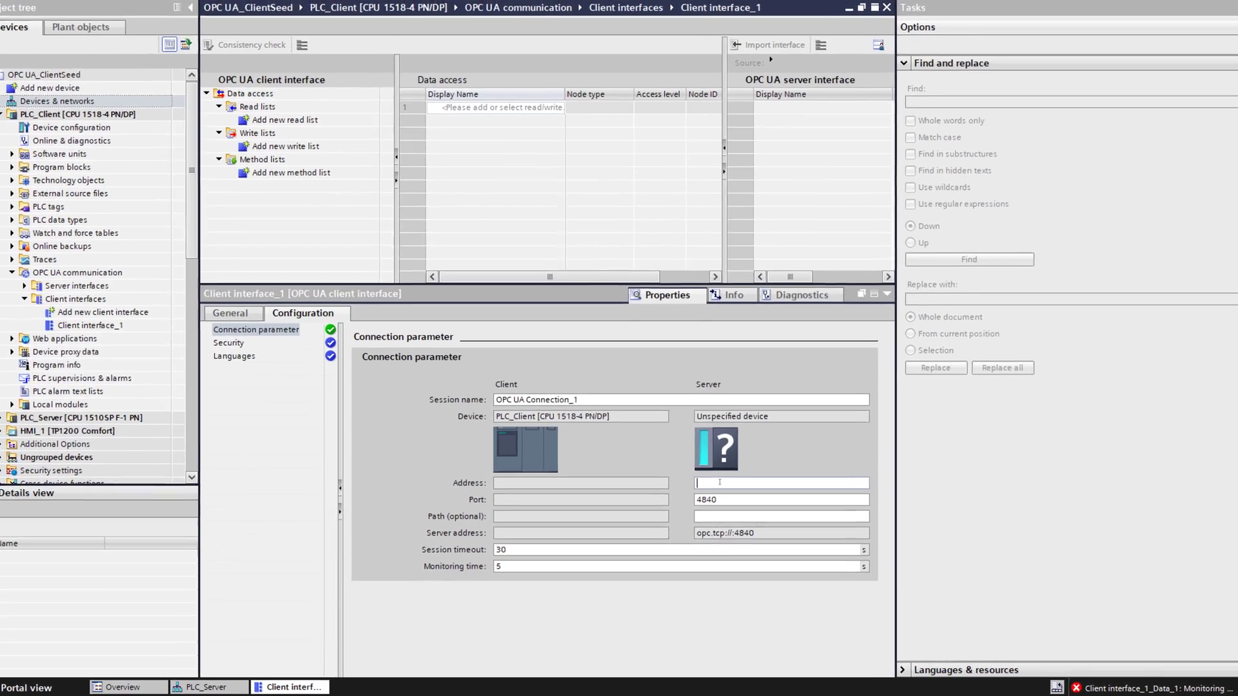
{"action": "type", "text": "192.168.0.2"}
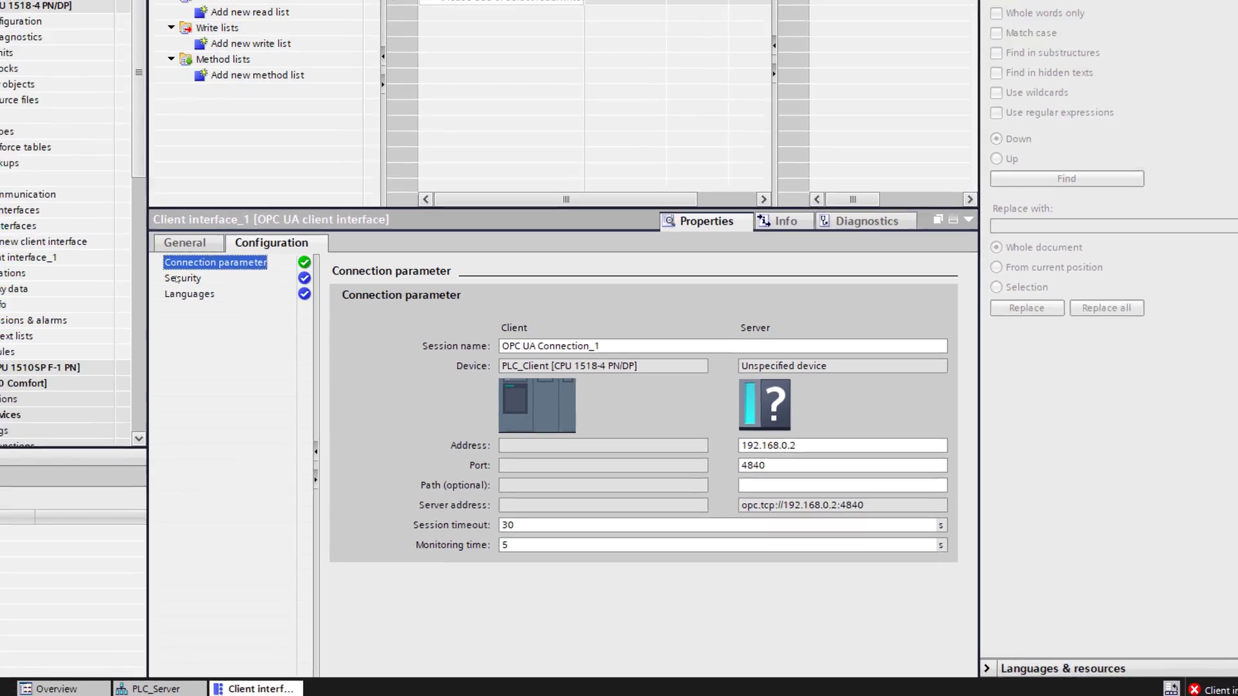
{"action": "left_click", "coordinate": [77, 130]}
{"action": "scroll", "coordinate": [707, 293], "scroll_direction": "down", "scroll_amount": 3}
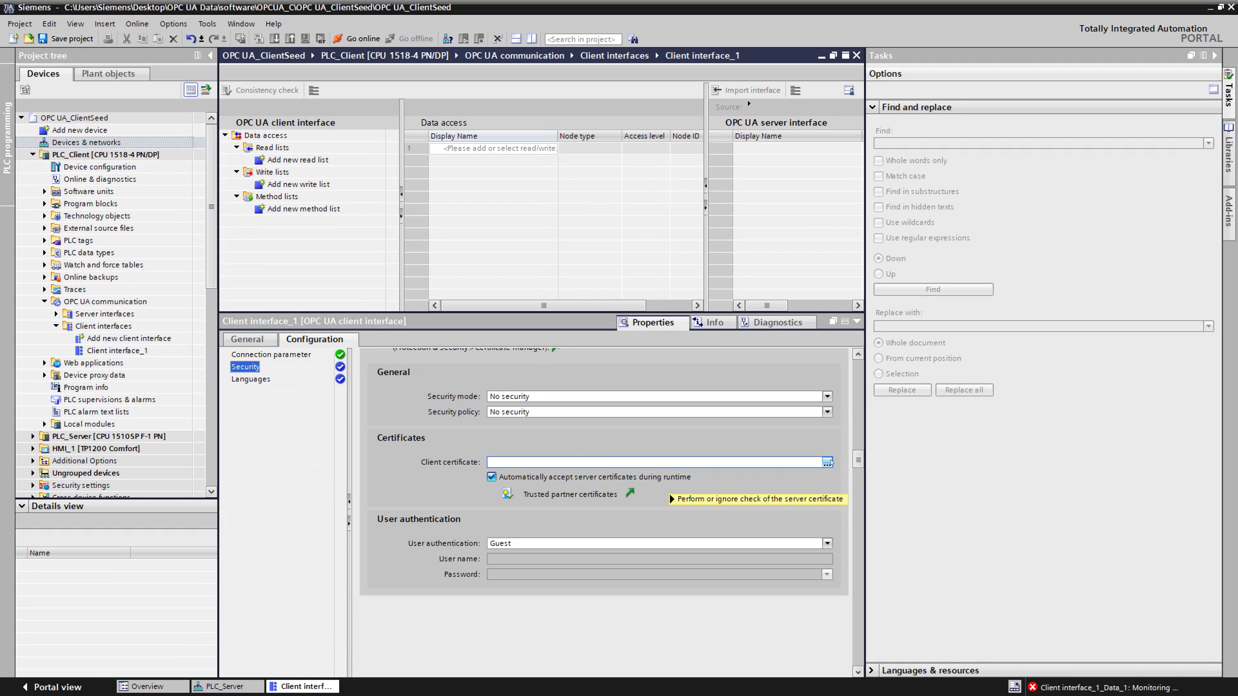
Step: Set user authentication to 'User name and password' and enter the user name and password
{"action": "mouse_move", "coordinate": [831, 463]}
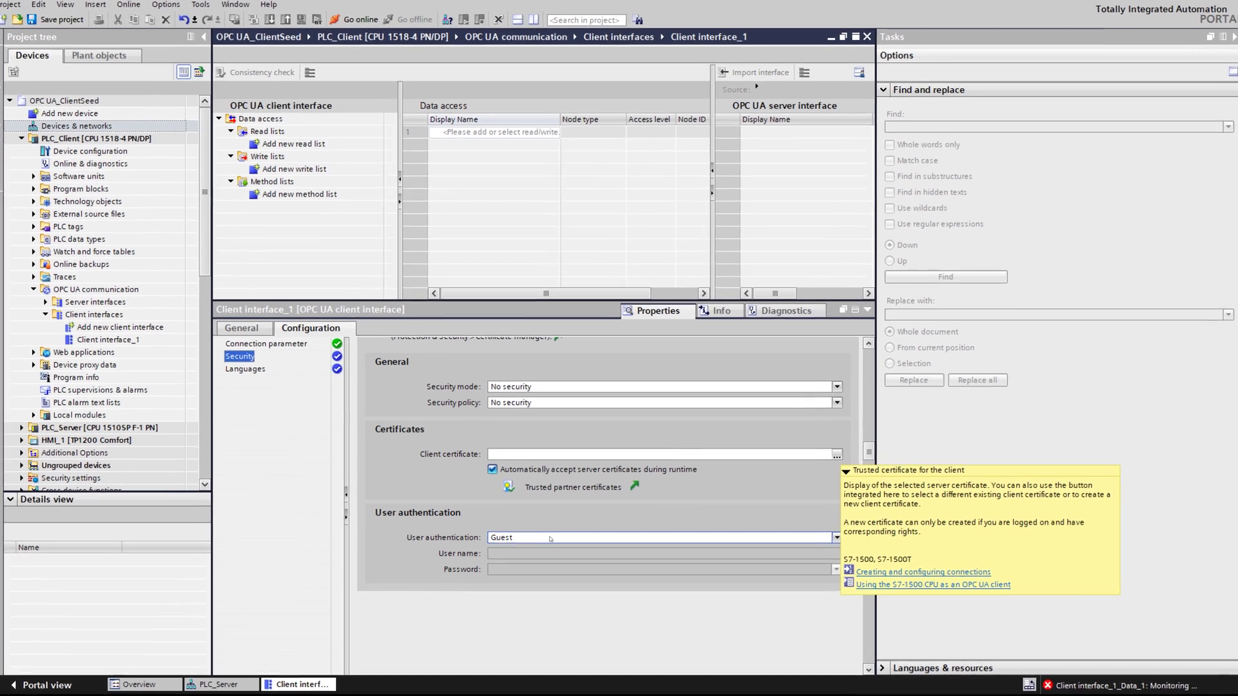
{"action": "left_click", "coordinate": [827, 543]}
{"action": "left_click", "coordinate": [549, 560]}
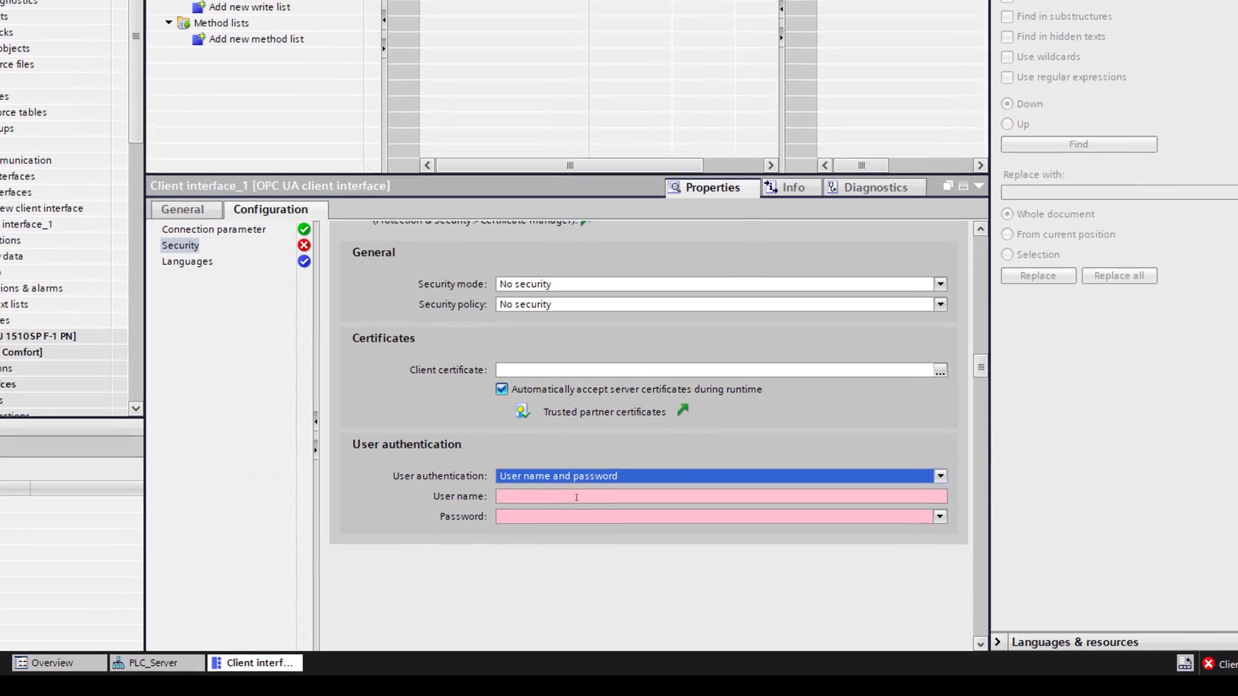
{"action": "left_click", "coordinate": [580, 488]}
{"action": "type", "text": "Siemens"}
{"action": "left_click", "coordinate": [593, 508]}
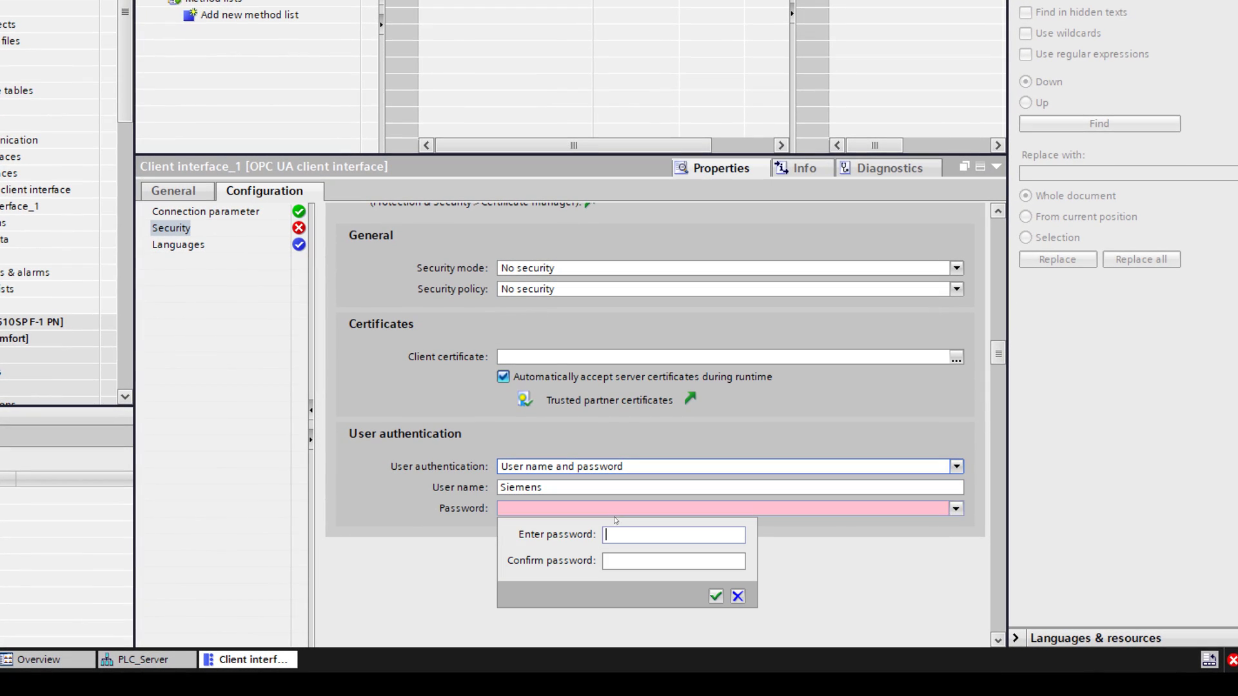
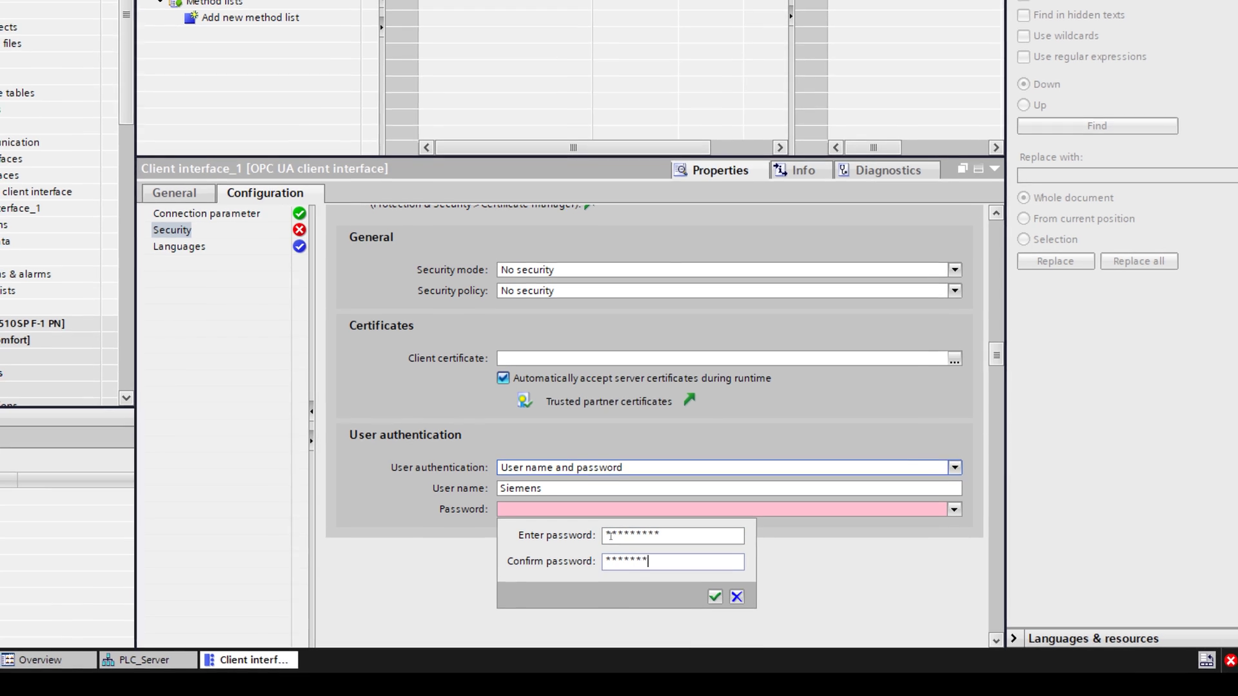
{"action": "key", "text": "Return"}
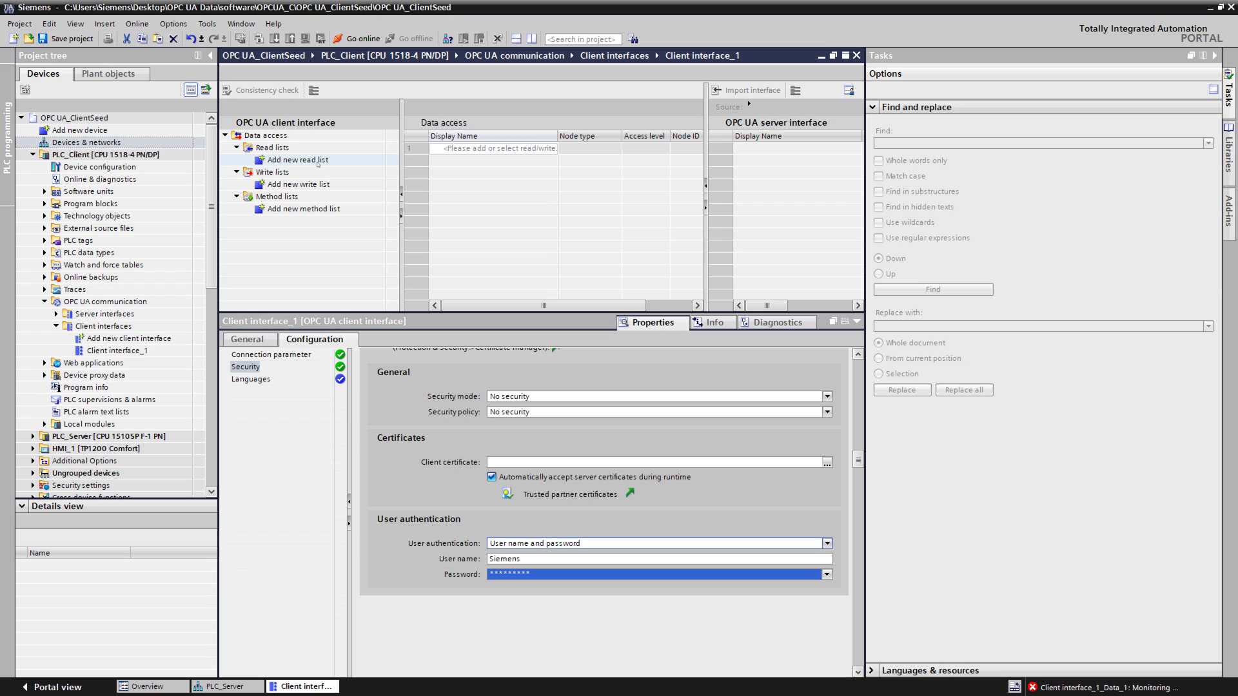
Step: Add Read list_1 to Client interface_1, keeping Imported interface as the source for now
{"action": "double_click", "coordinate": [318, 160]}
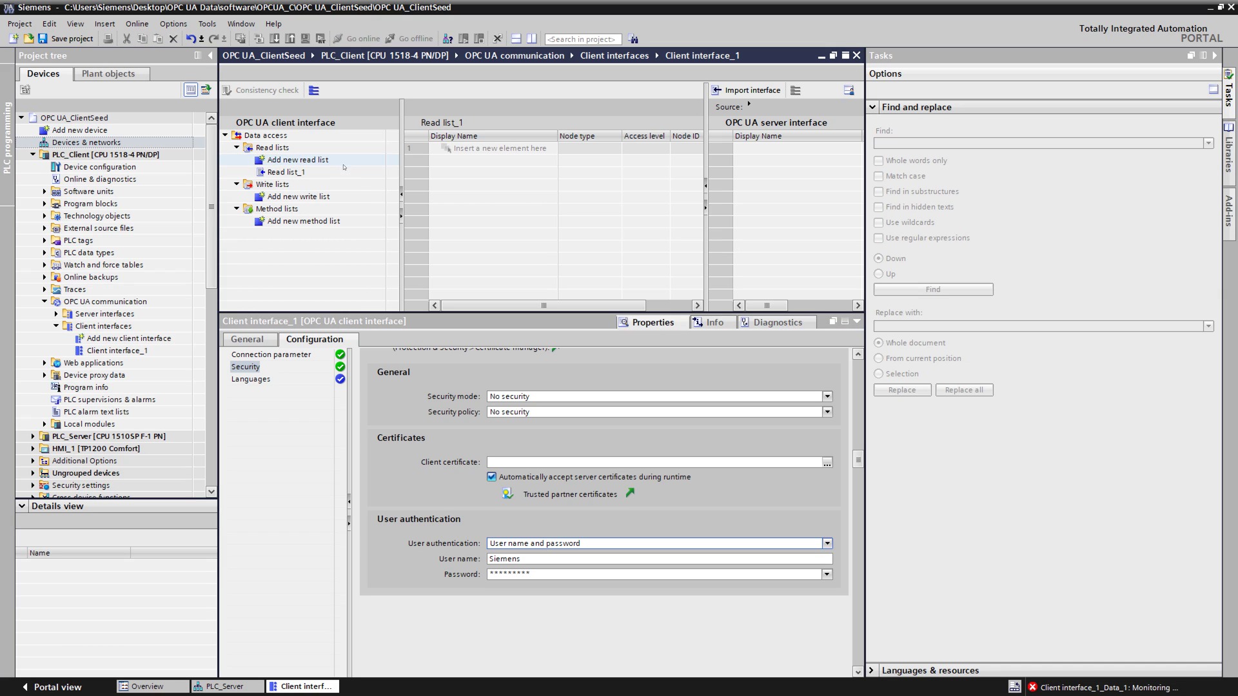
{"action": "left_click", "coordinate": [320, 172]}
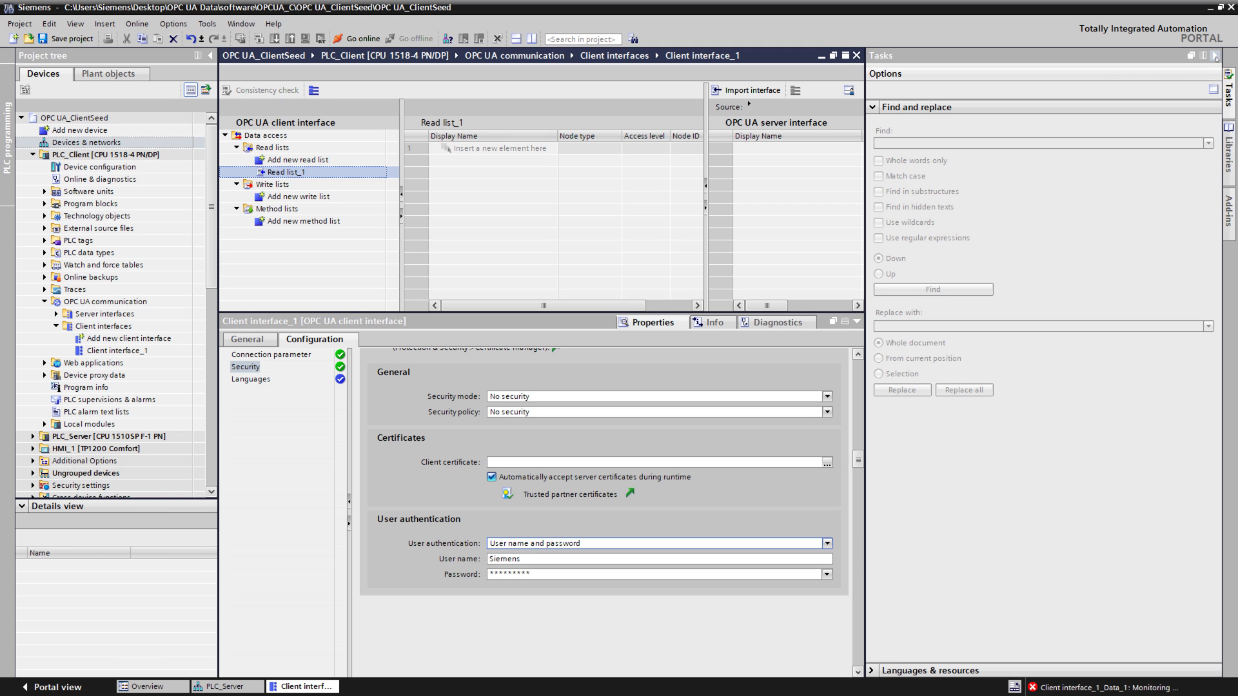
{"action": "left_click", "coordinate": [1216, 56]}
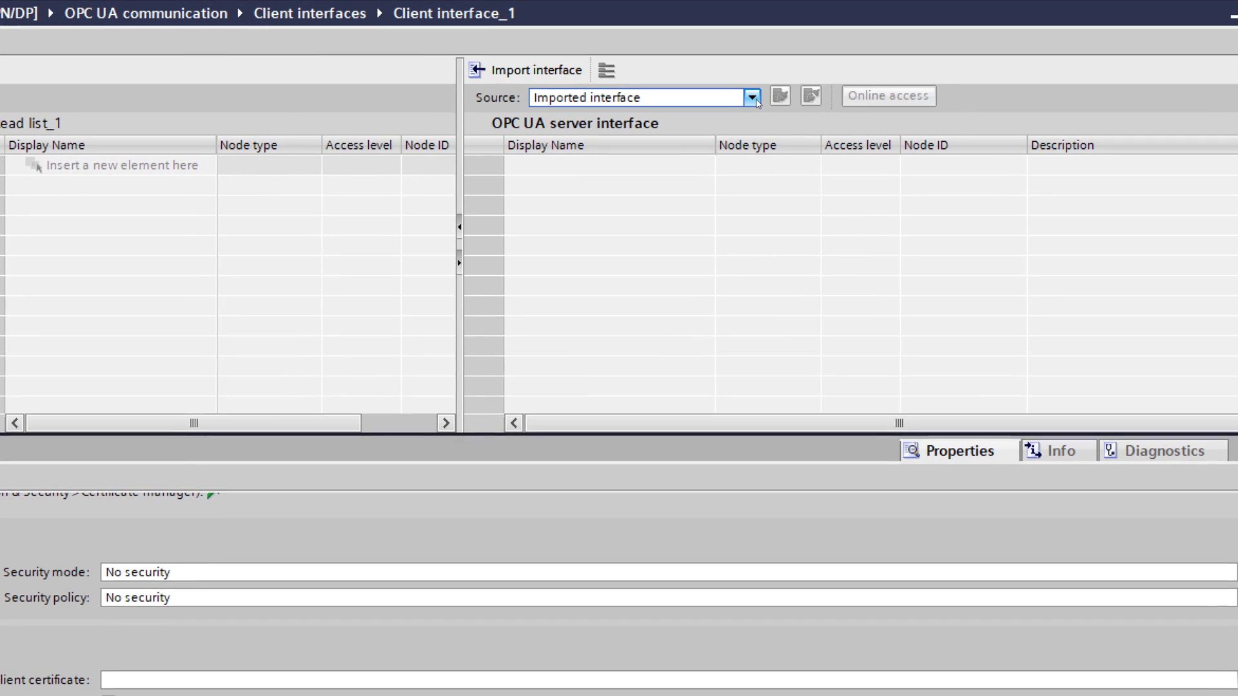
{"action": "left_click", "coordinate": [752, 98]}
{"action": "left_click", "coordinate": [753, 100]}
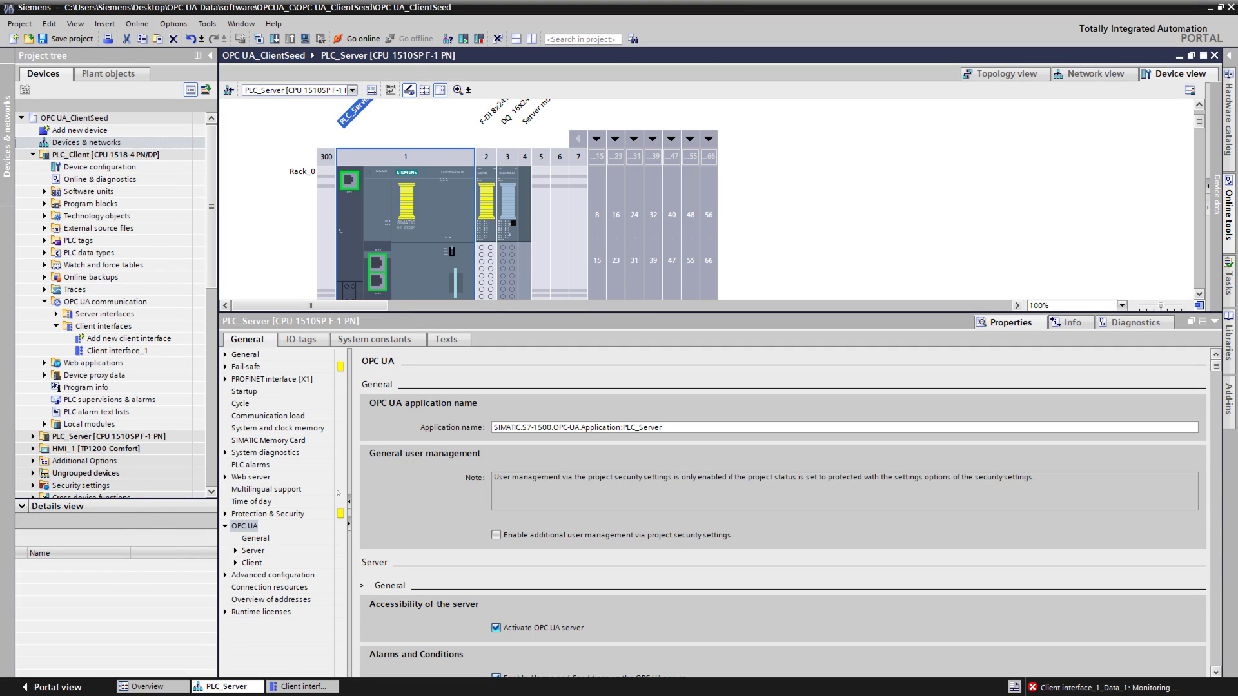
Step: Switch the server interface source to 'Online []'
{"action": "left_click", "coordinate": [234, 551]}
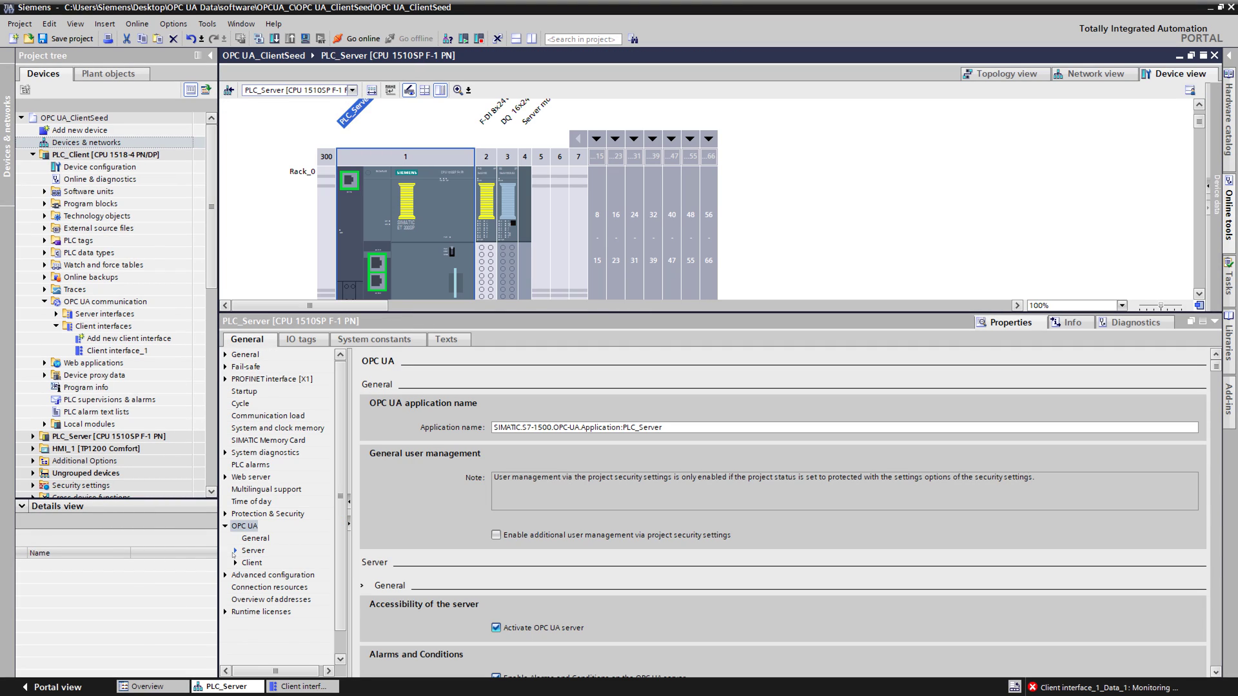
{"action": "left_click", "coordinate": [261, 612]}
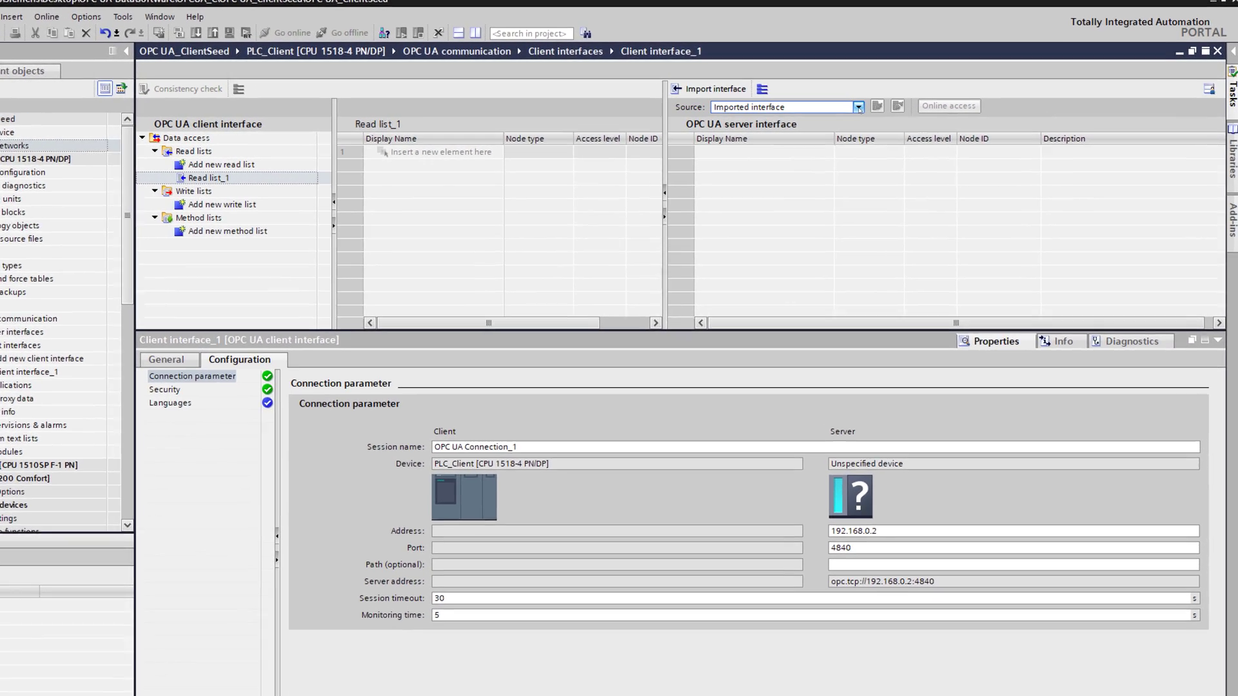
{"action": "left_click", "coordinate": [884, 106]}
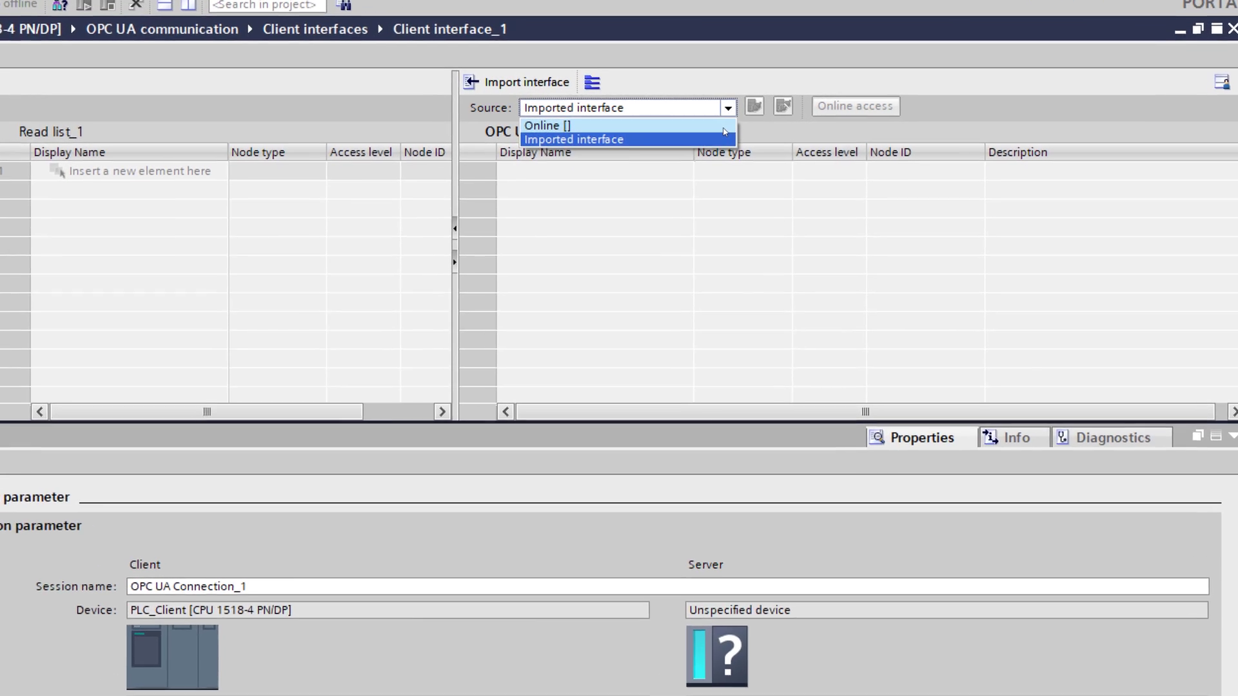
{"action": "left_click", "coordinate": [716, 125]}
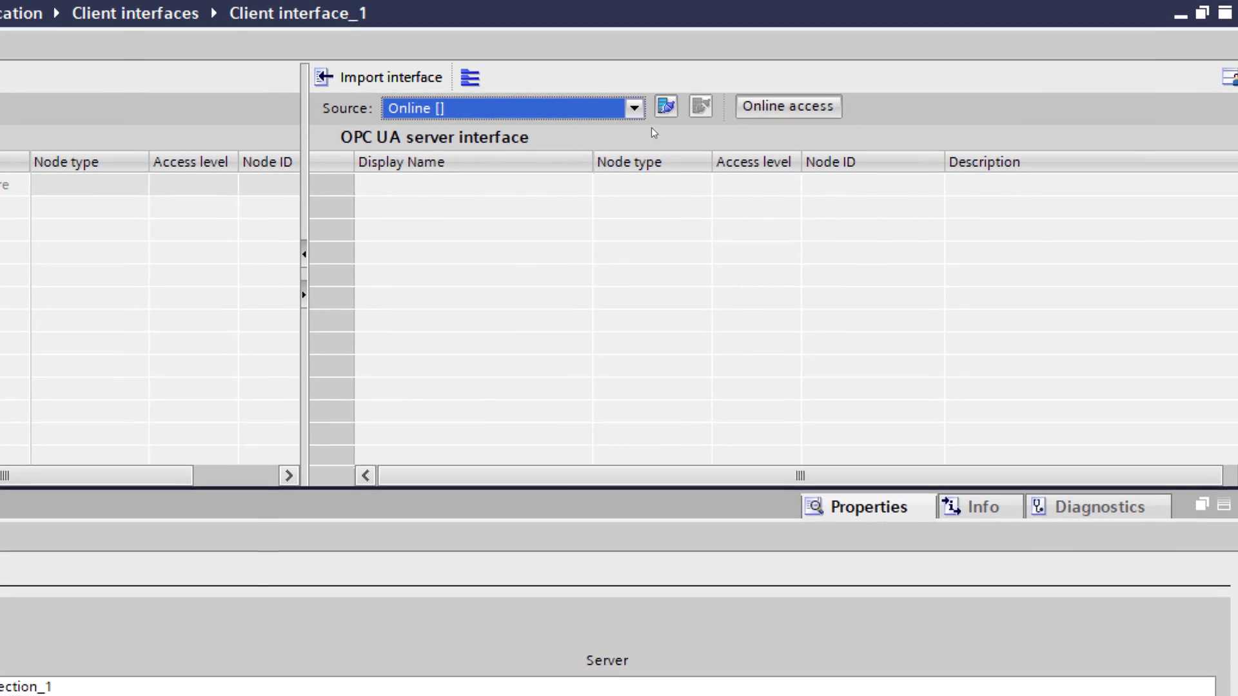
Step: Enter opc.tcp://192.168.0.2:4840 as the server and require user name and password authentication
{"action": "left_click", "coordinate": [780, 108]}
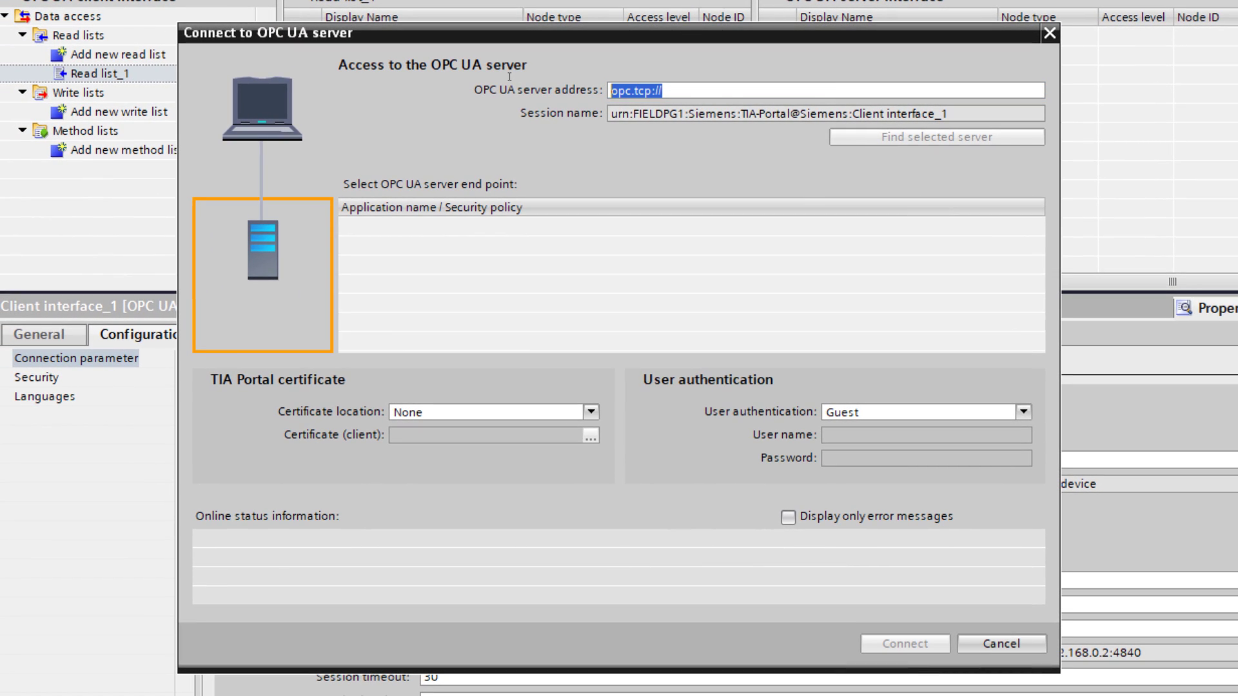
{"action": "type", "text": "opc.tcp://192.168.0.2:4840"}
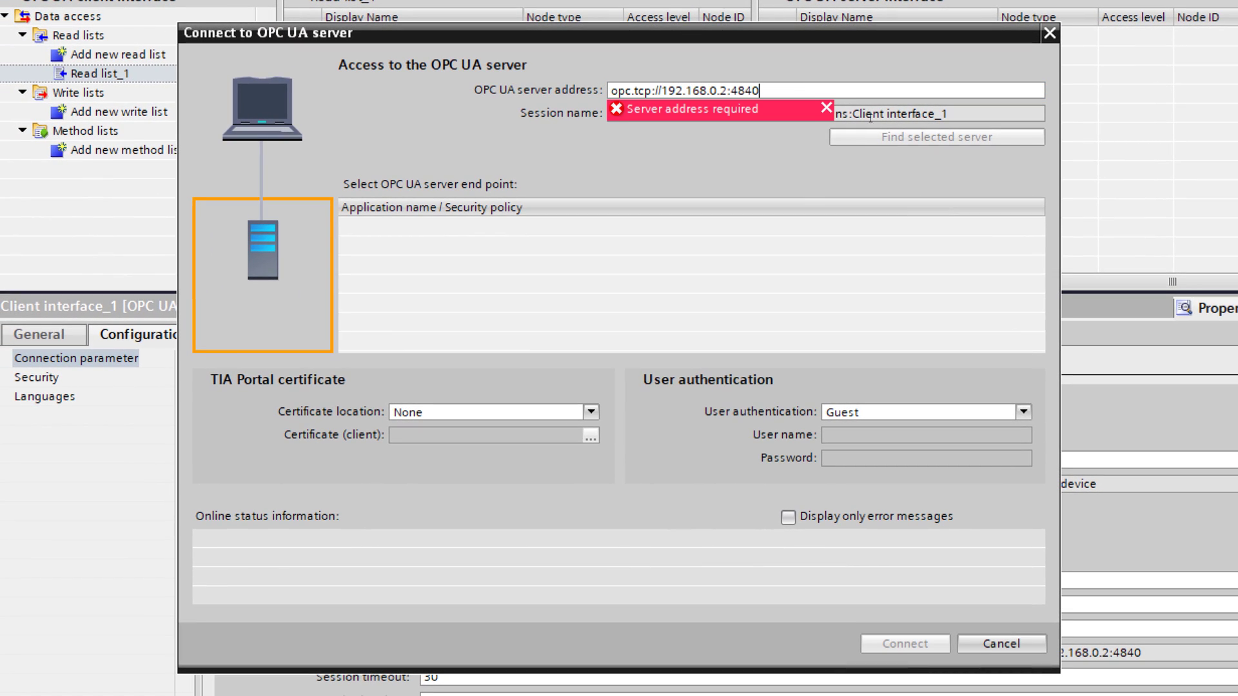
{"action": "left_click_drag", "start_coordinate": [731, 94], "coordinate": [752, 94]}
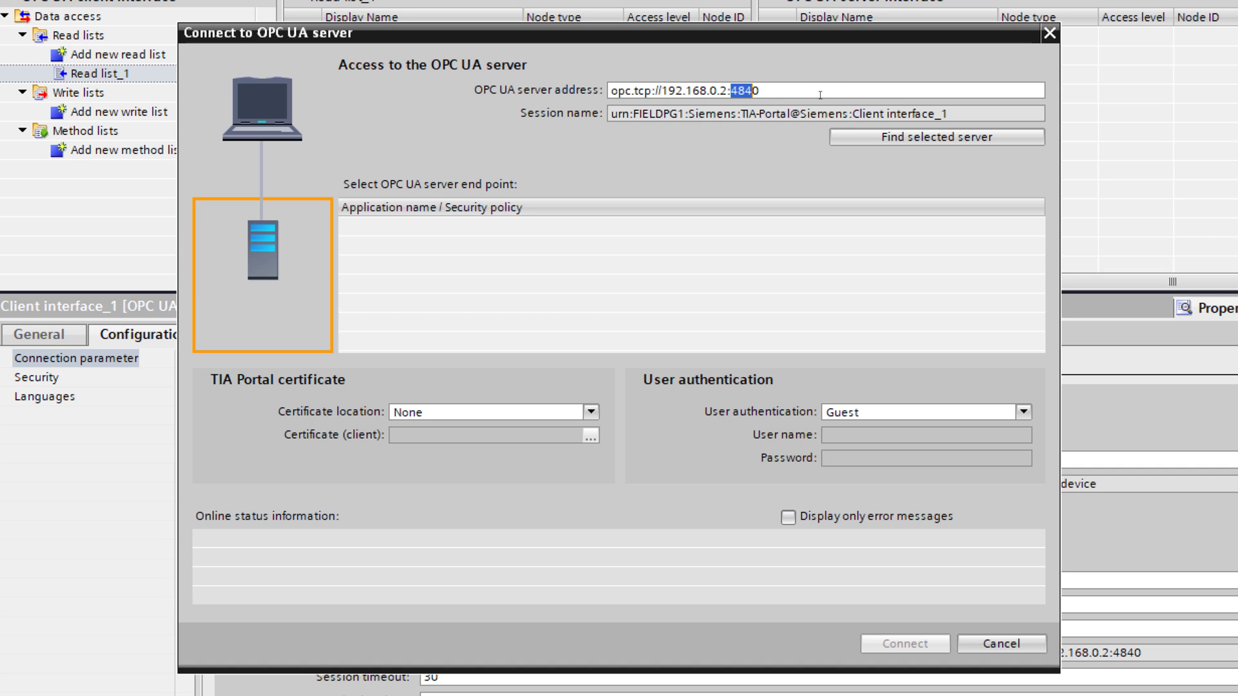
{"action": "left_click", "coordinate": [879, 417]}
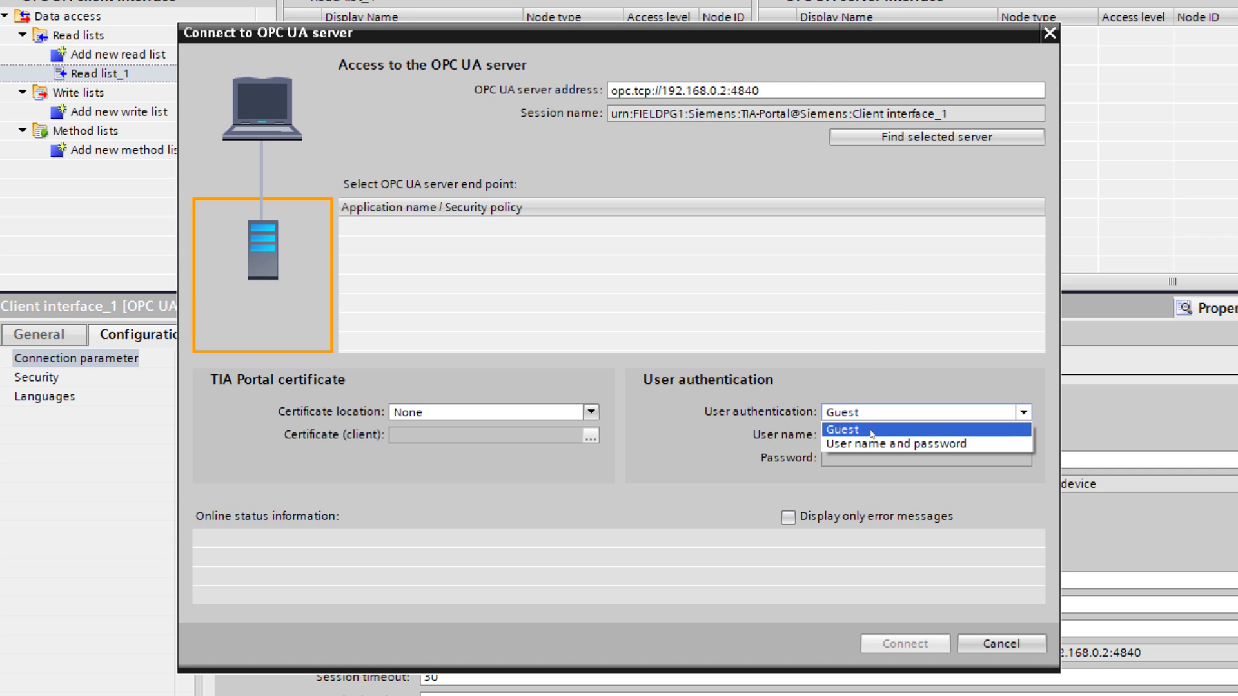
{"action": "left_click", "coordinate": [871, 441]}
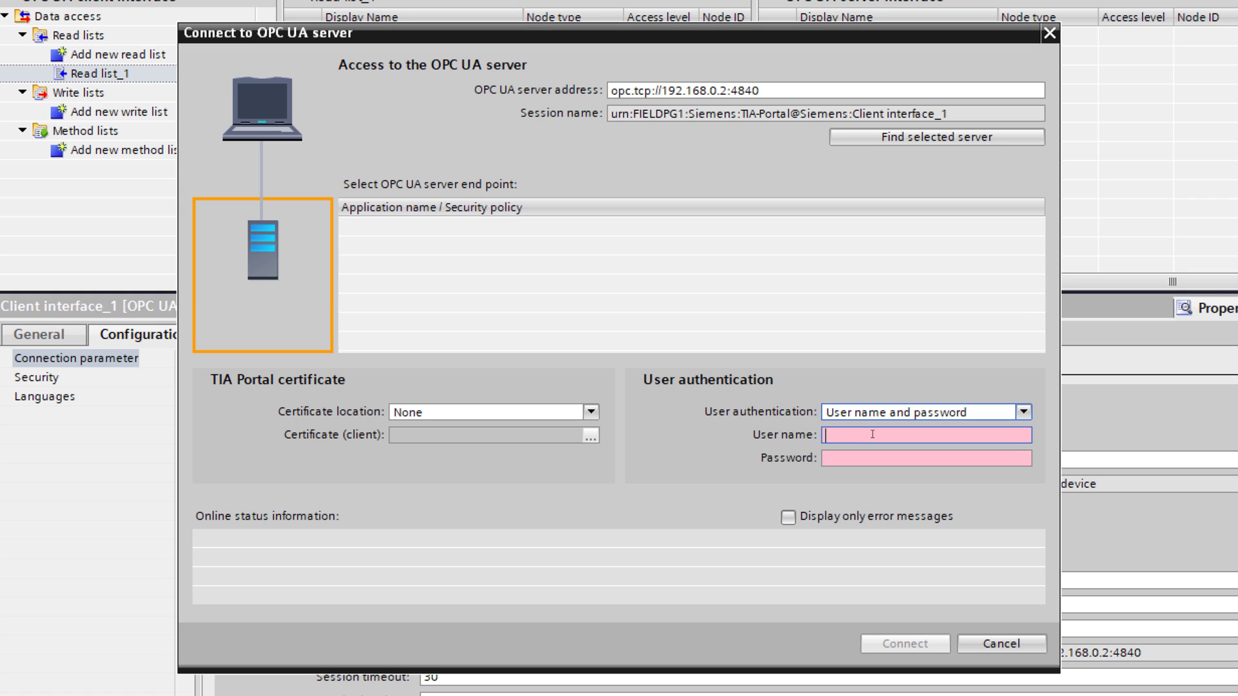
Step: Fill in the login user name and password, search for the server, then remove the port
{"action": "left_click", "coordinate": [872, 434]}
{"action": "type", "text": "Siemens"}
{"action": "key", "text": "Tab"}
{"action": "type", "text": "*****"}
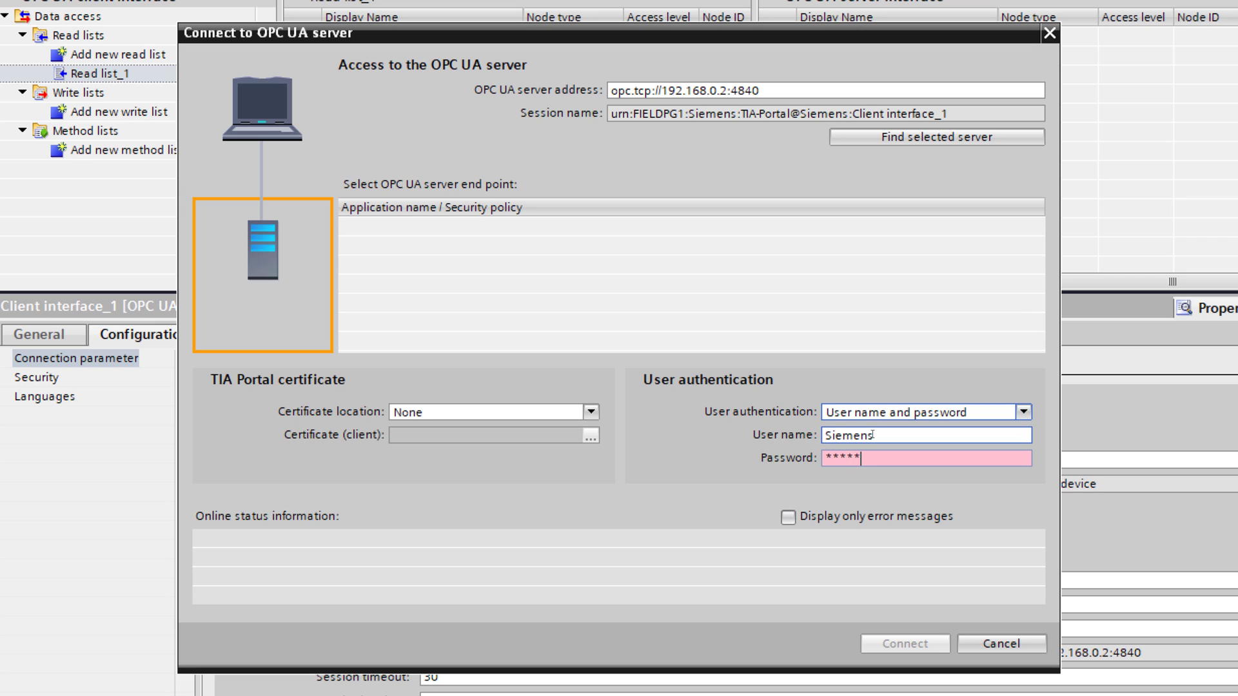
{"action": "key", "text": "BackSpace"}
{"action": "key", "text": "BackSpace"}
{"action": "key", "text": "BackSpace"}
{"action": "key", "text": "BackSpace"}
{"action": "key", "text": "BackSpace"}
{"action": "type", "text": "*******"}
{"action": "left_click", "coordinate": [972, 441]}
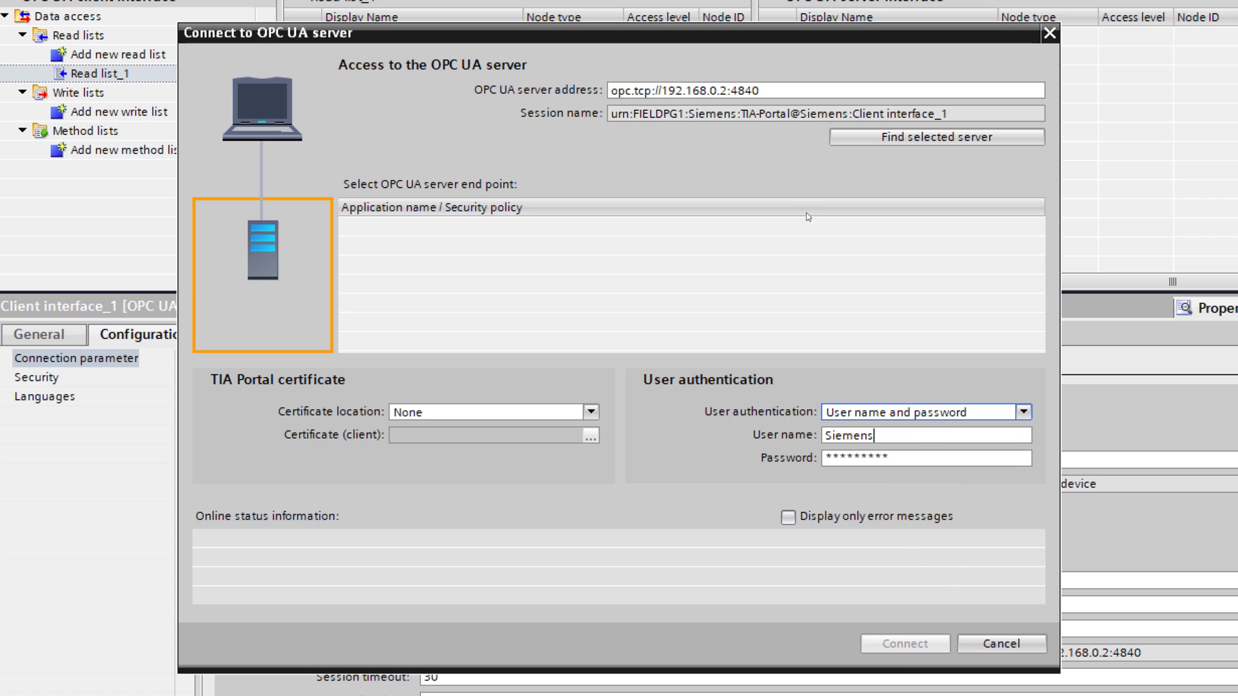
{"action": "left_click", "coordinate": [876, 138]}
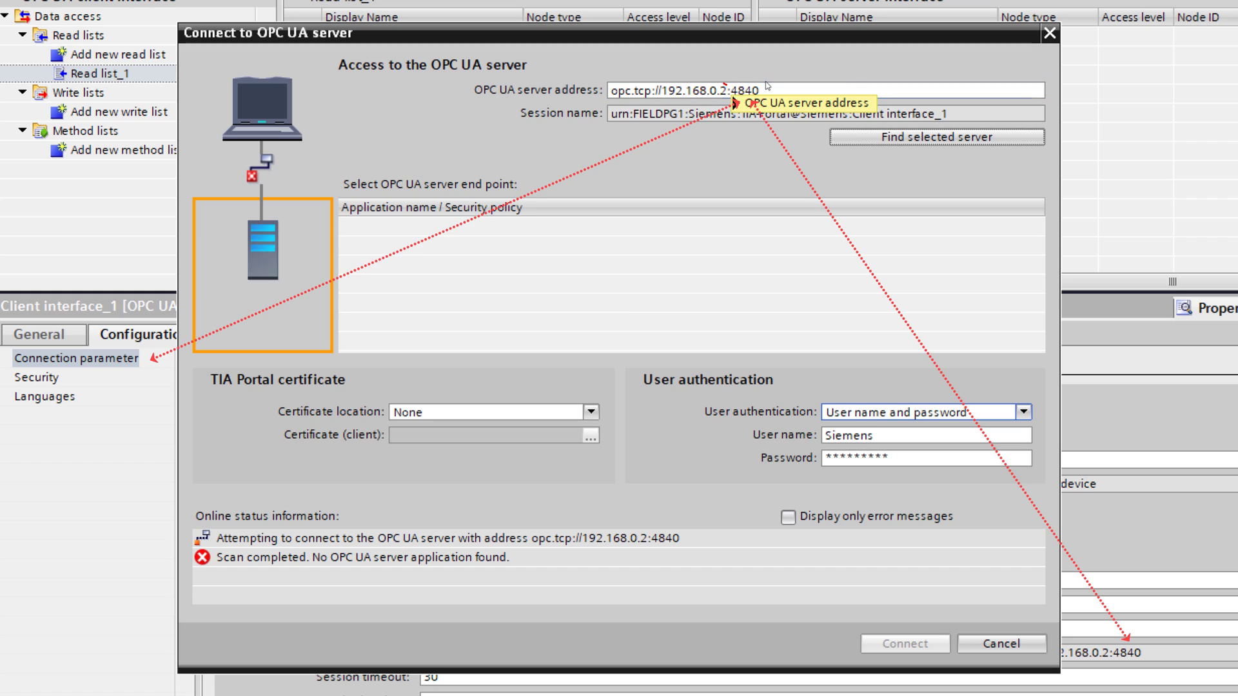
{"action": "key", "text": "BackSpace"}
{"action": "key", "text": "BackSpace"}
{"action": "key", "text": "BackSpace"}
{"action": "key", "text": "BackSpace"}
{"action": "key", "text": "BackSpace"}
Step: Search again without :4840, connect through the No security endpoint, and view the certificate details
{"action": "left_click", "coordinate": [908, 139]}
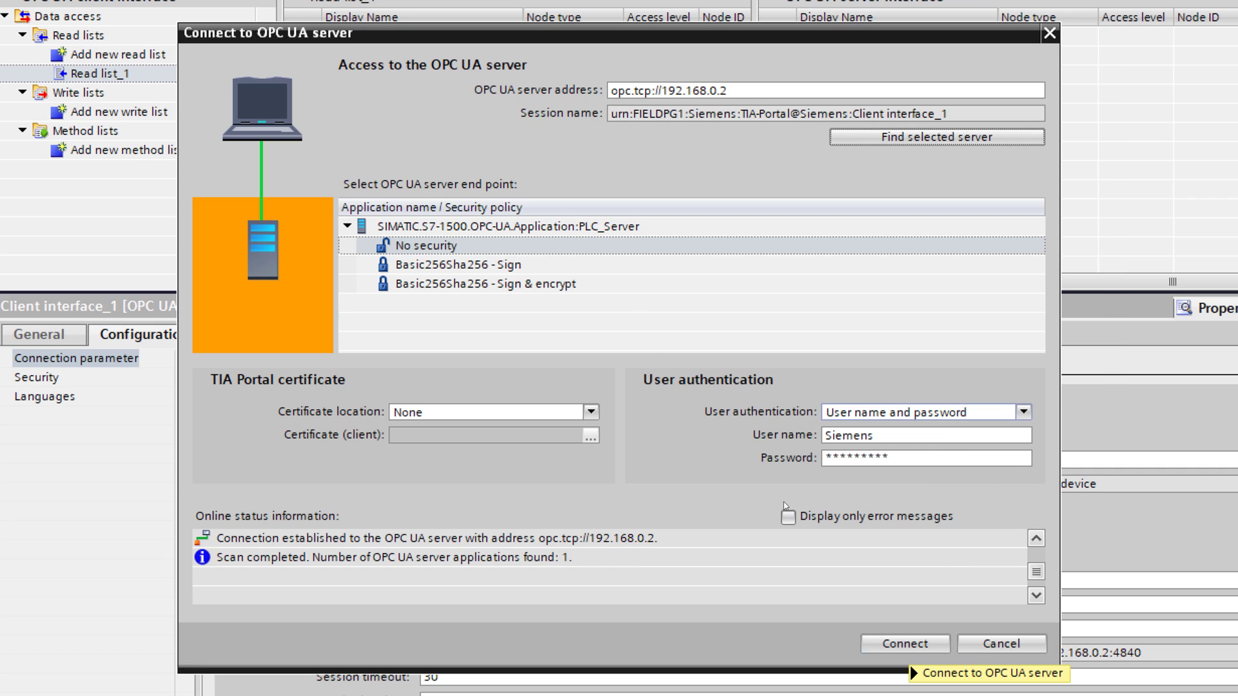
{"action": "left_click", "coordinate": [555, 268]}
{"action": "left_click", "coordinate": [553, 285]}
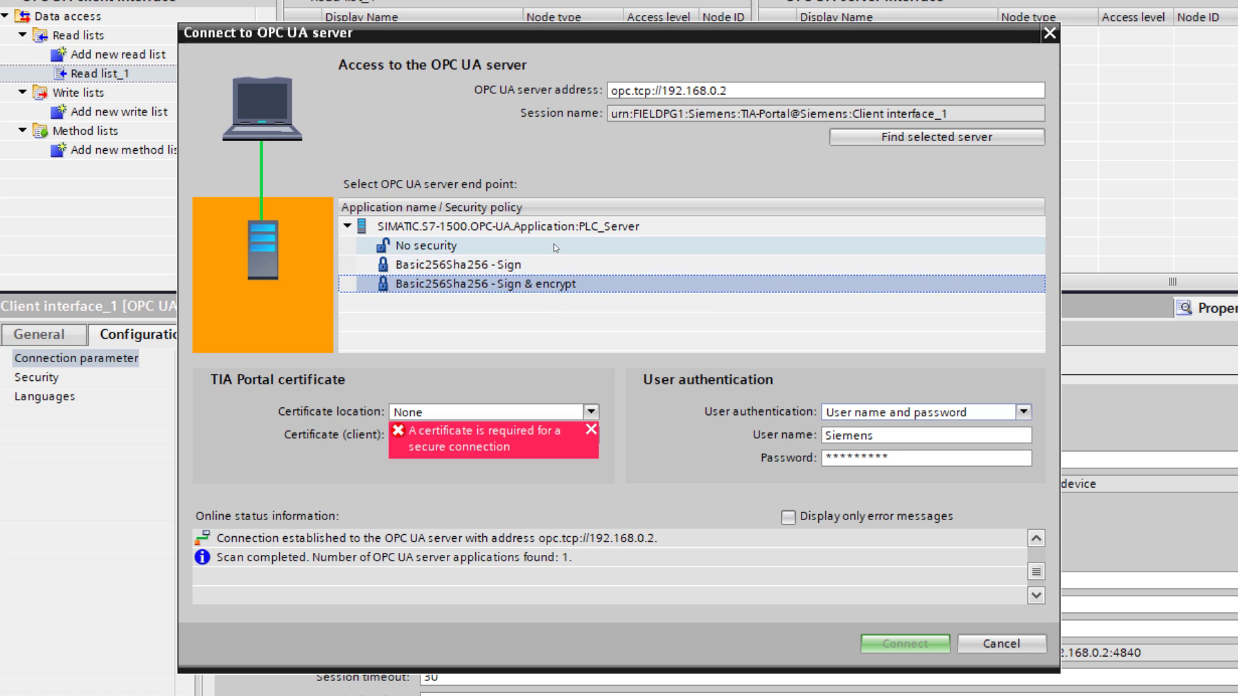
{"action": "left_click", "coordinate": [554, 246]}
{"action": "left_click", "coordinate": [896, 645]}
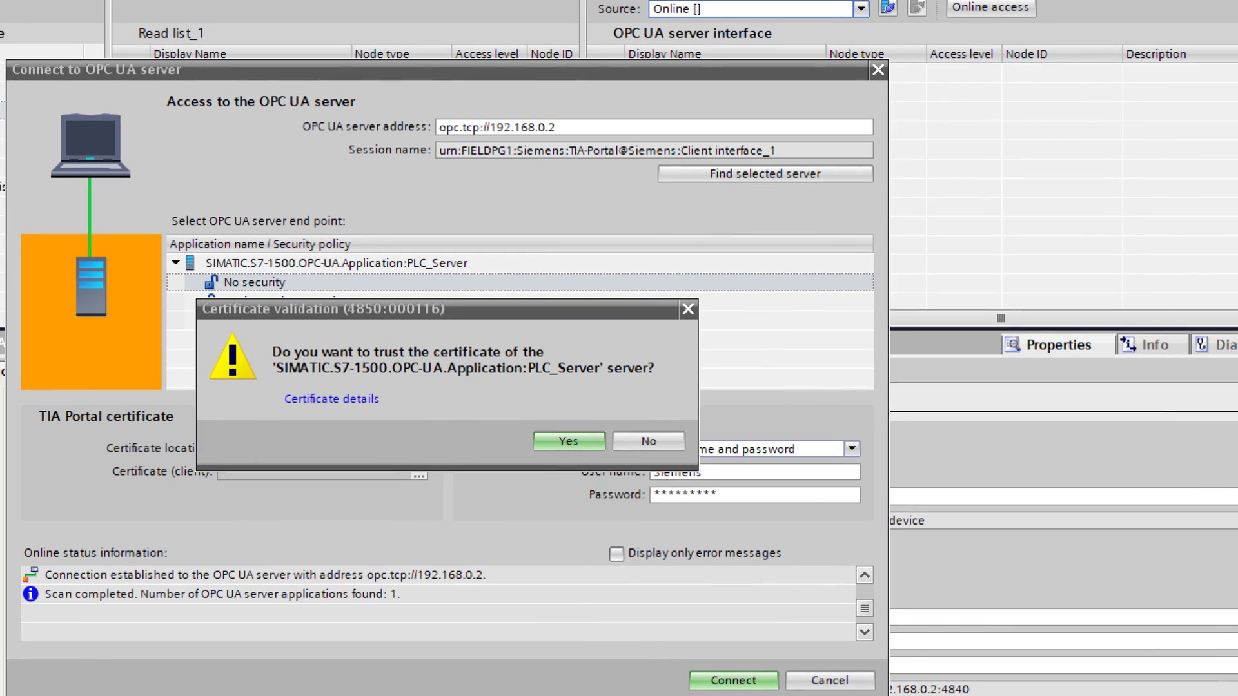
{"action": "left_click_drag", "start_coordinate": [1237, 0], "coordinate": [963, 165]}
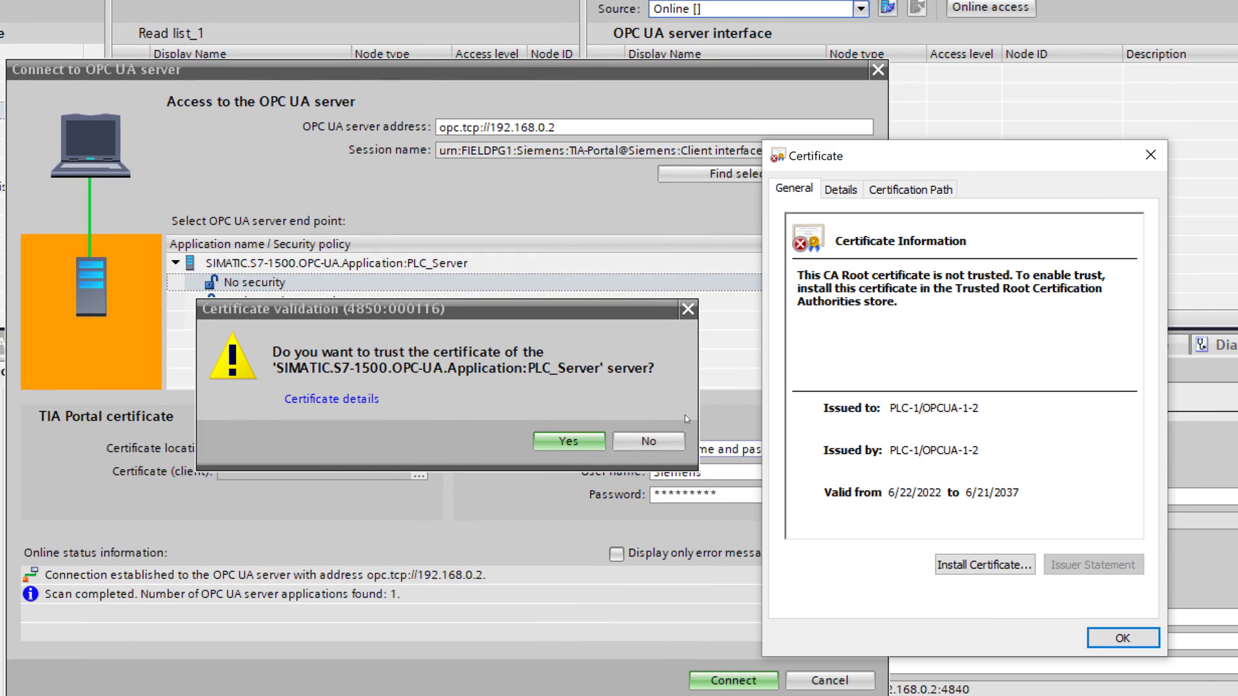
Step: Trust the certificate and add Server interface_1's four variables, including Clock_Byte, to Read list_1
{"action": "left_click", "coordinate": [567, 444]}
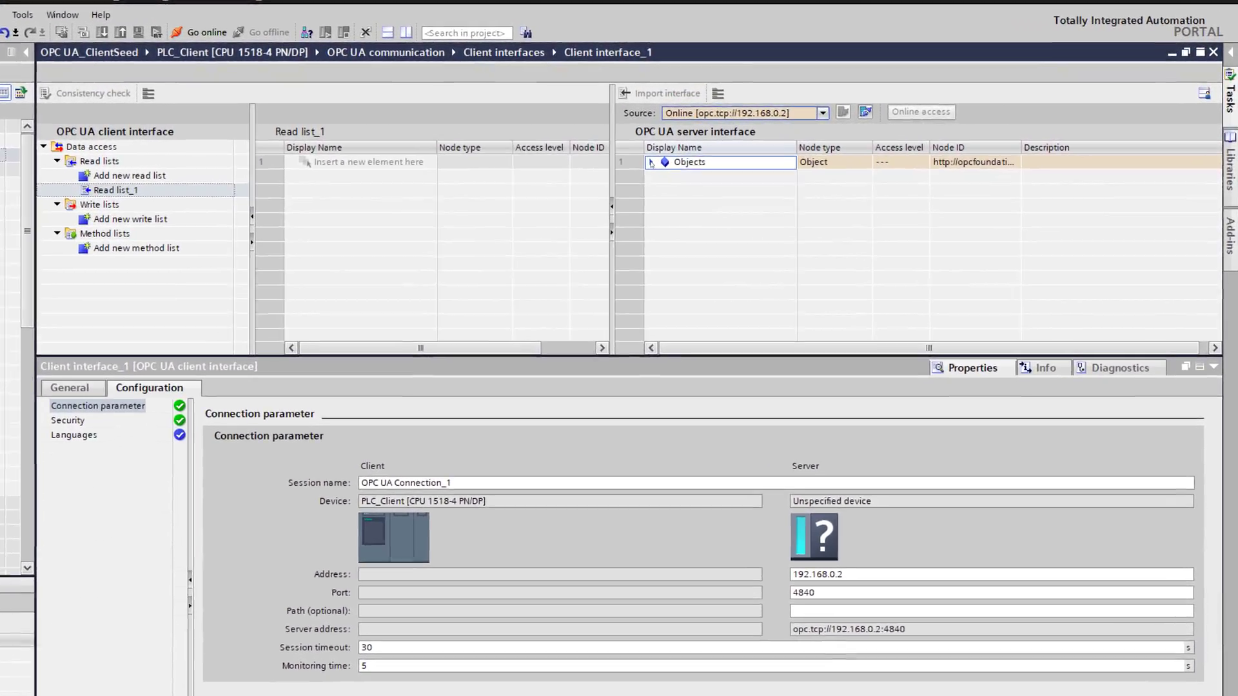
{"action": "left_click", "coordinate": [708, 153]}
{"action": "left_click", "coordinate": [721, 205]}
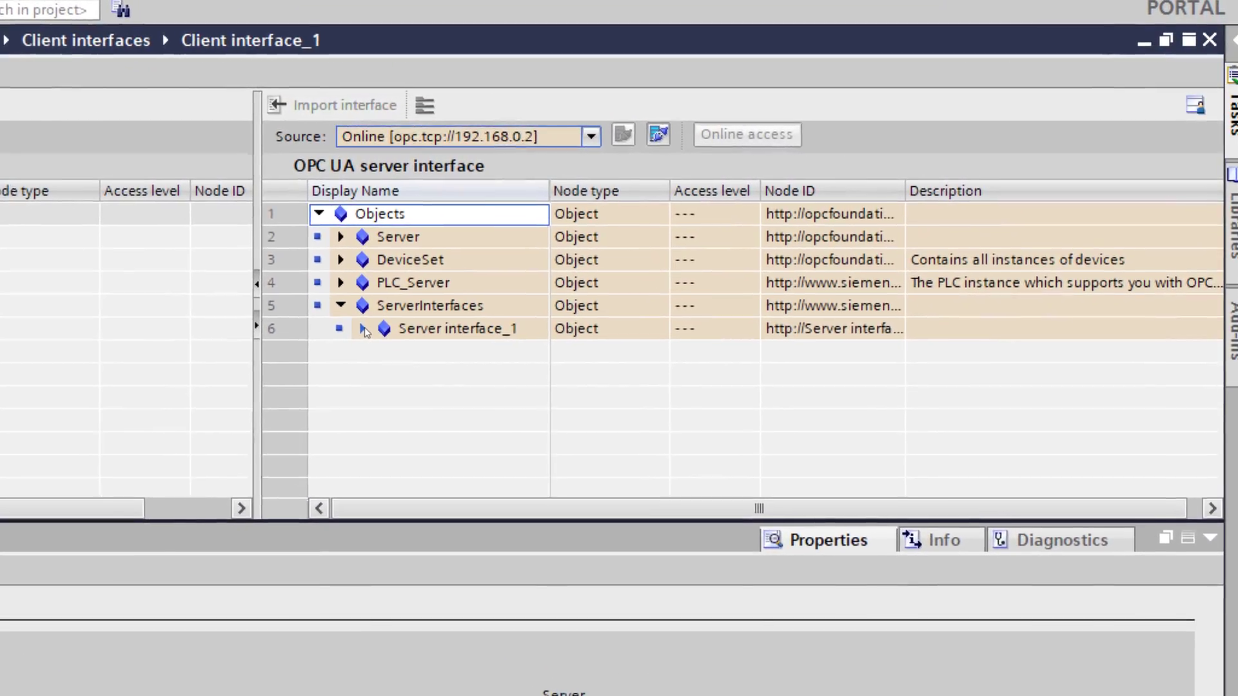
{"action": "left_click", "coordinate": [414, 313]}
{"action": "left_click", "coordinate": [472, 336]}
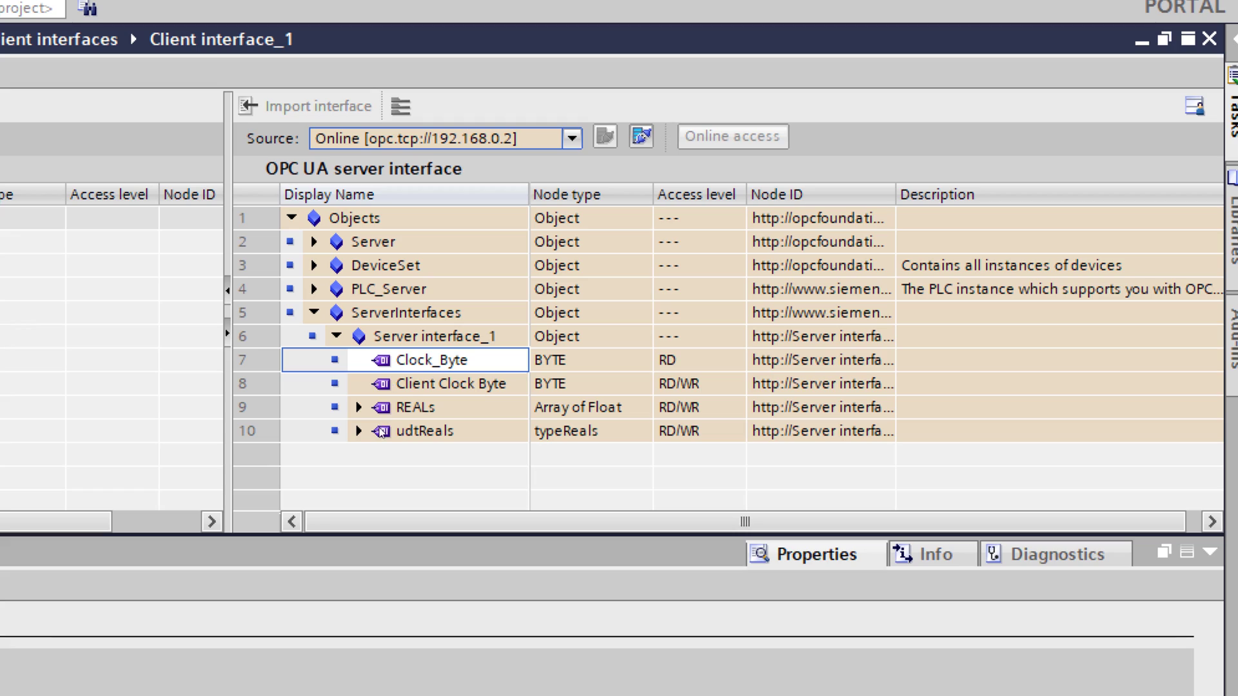
{"action": "left_click", "coordinate": [424, 431], "text": "shift"}
{"action": "left_click_drag", "start_coordinate": [424, 430], "coordinate": [0, 231]}
{"action": "left_click_drag", "start_coordinate": [113, 210], "coordinate": [108, 210]}
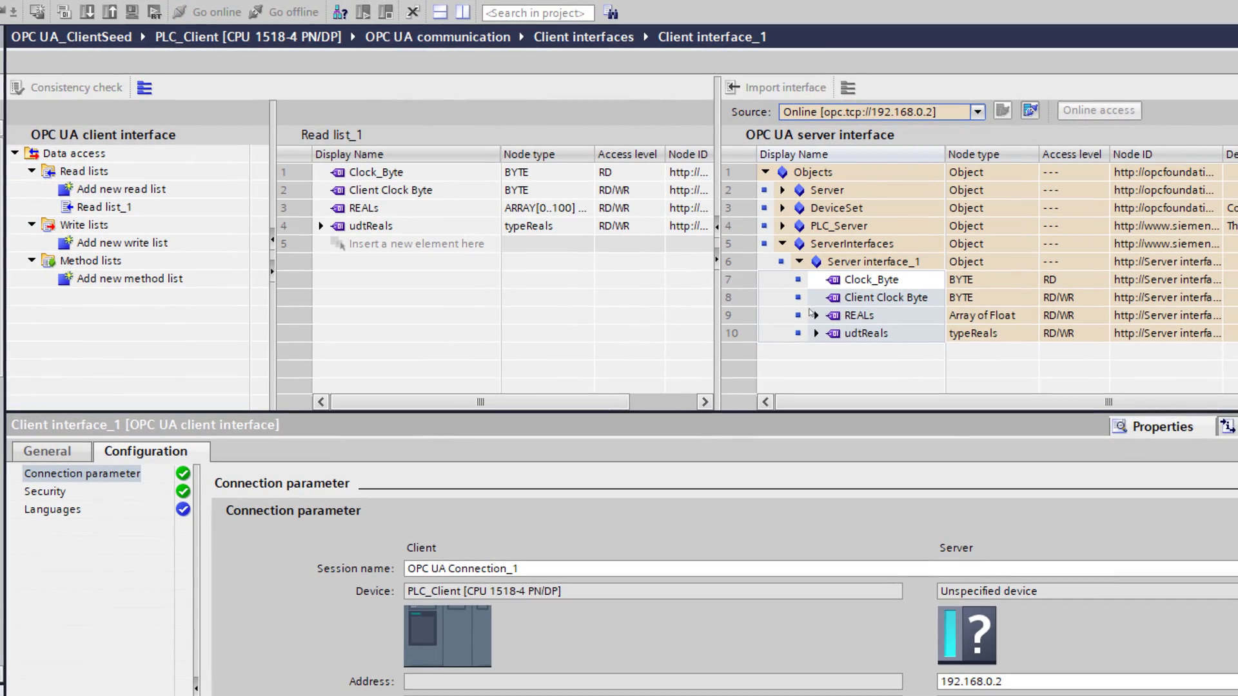
Step: Add REALs element [3] and udtReals member REAL_3 to Read list_1
{"action": "left_click", "coordinate": [817, 315]}
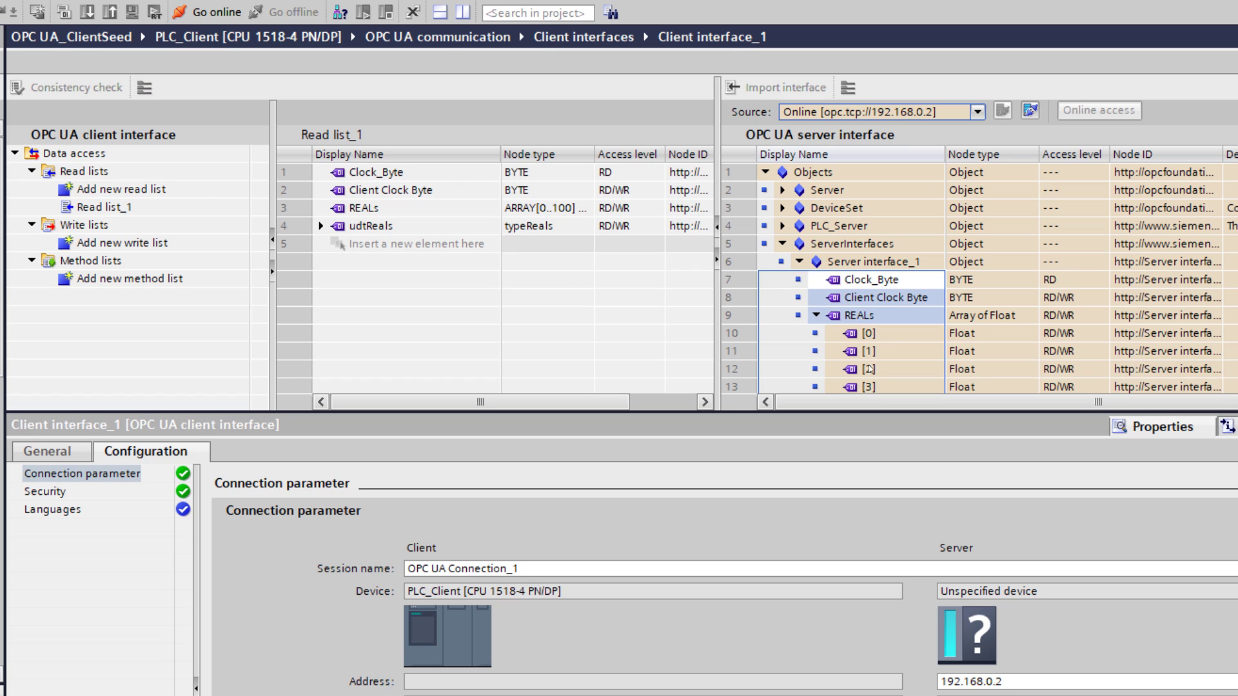
{"action": "left_click", "coordinate": [867, 387], "text": "shift"}
{"action": "left_click_drag", "start_coordinate": [868, 351], "coordinate": [431, 248]}
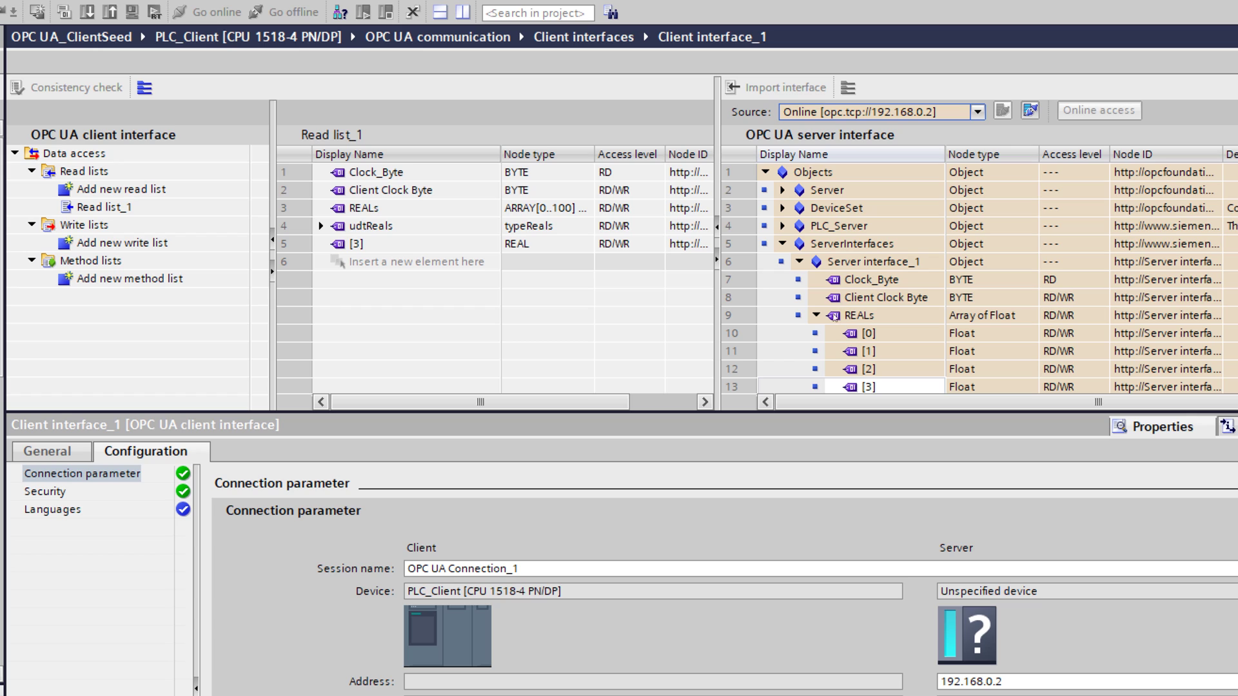
{"action": "left_click", "coordinate": [792, 261]}
{"action": "left_click", "coordinate": [816, 316]}
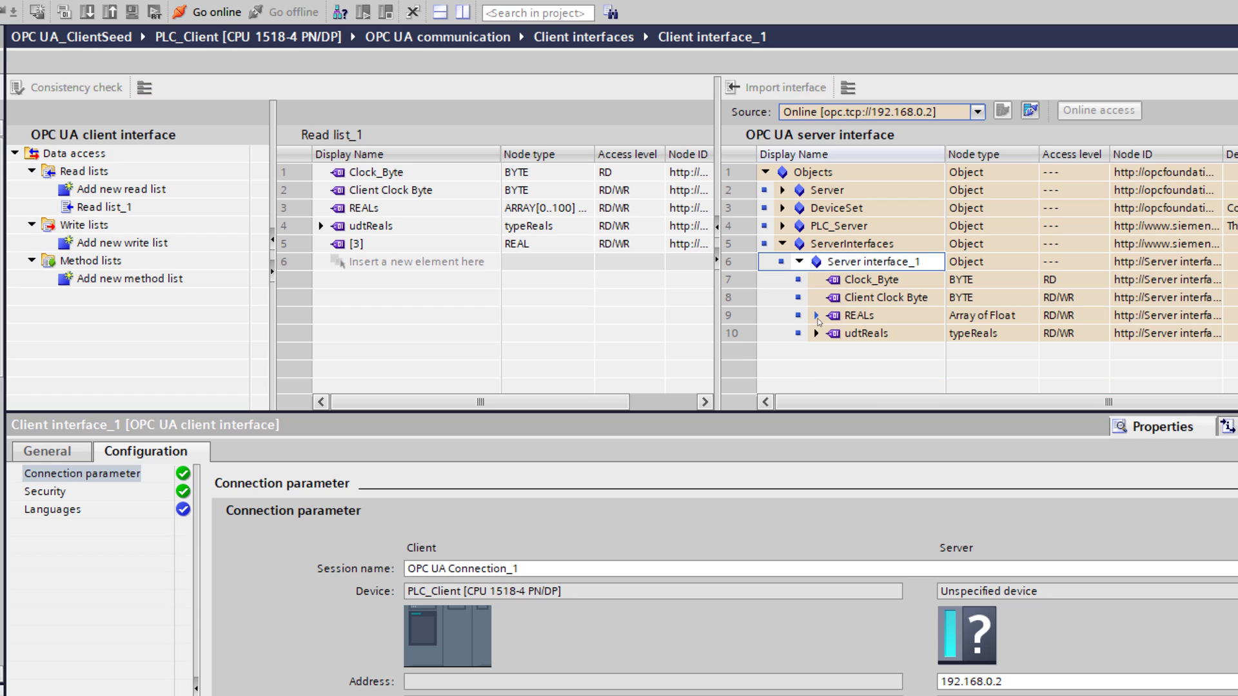
{"action": "left_click", "coordinate": [816, 332]}
{"action": "left_click", "coordinate": [851, 387]}
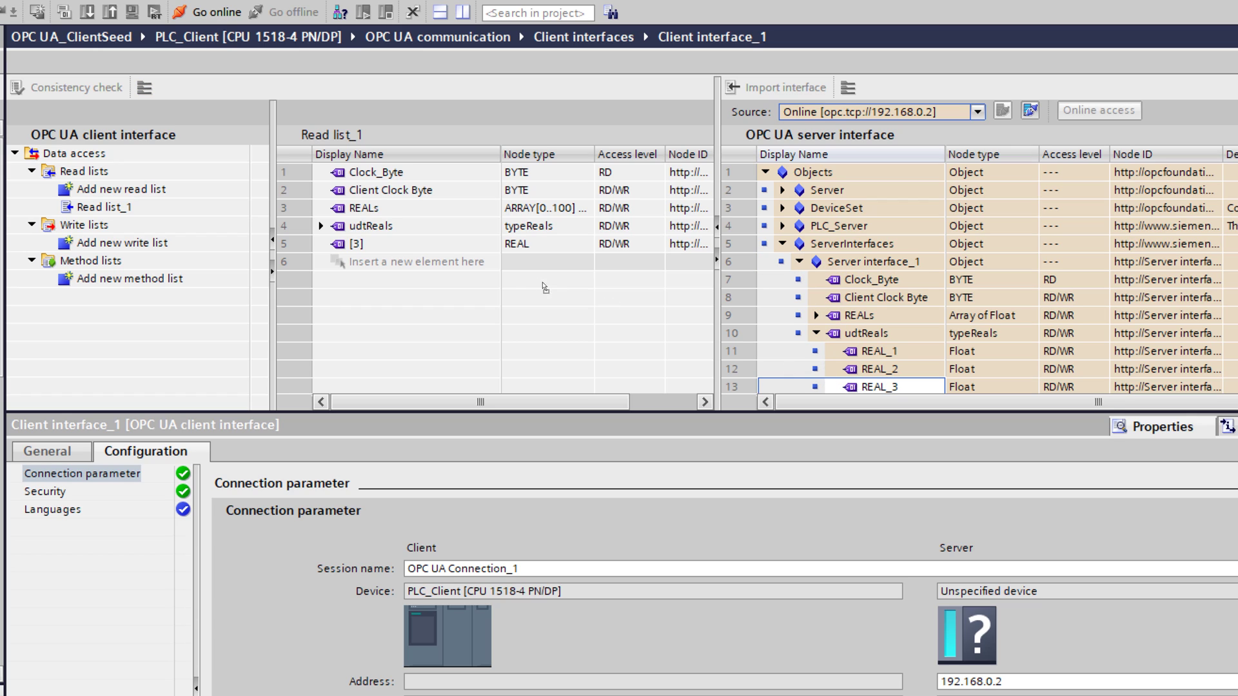
{"action": "left_click_drag", "start_coordinate": [545, 287], "coordinate": [466, 270]}
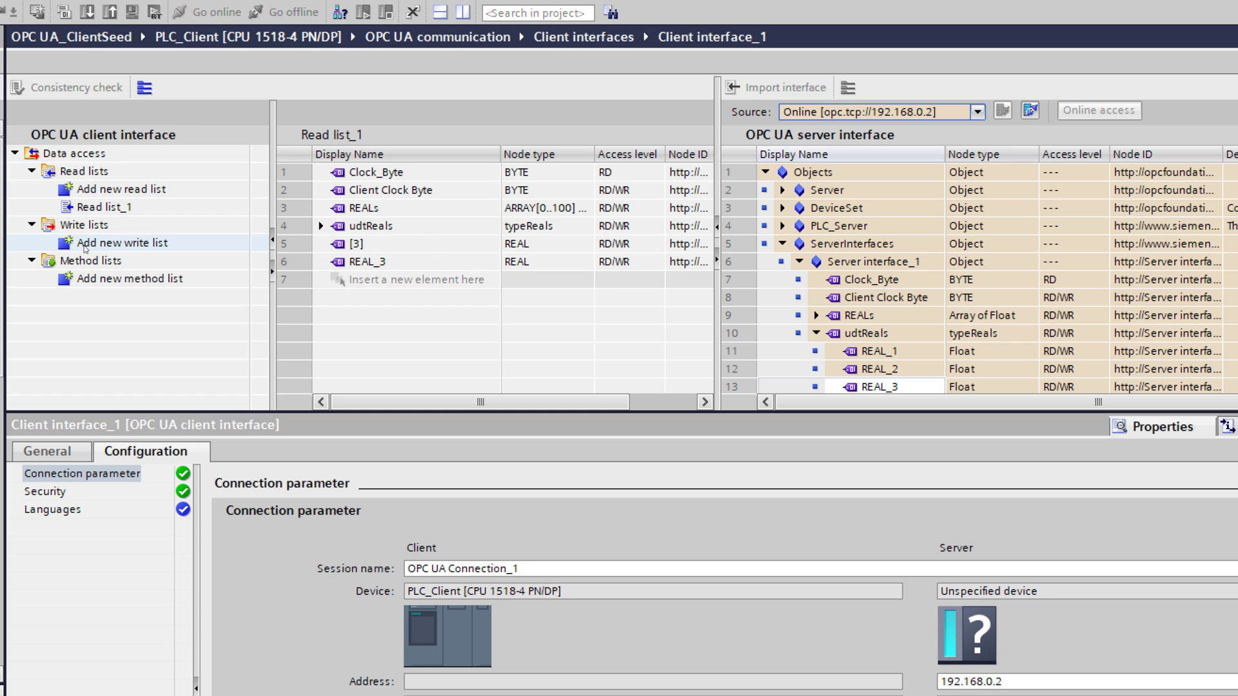
Step: Create Write list_1 and add Client Clock Byte, since Clock_Byte has no write access
{"action": "double_click", "coordinate": [86, 248]}
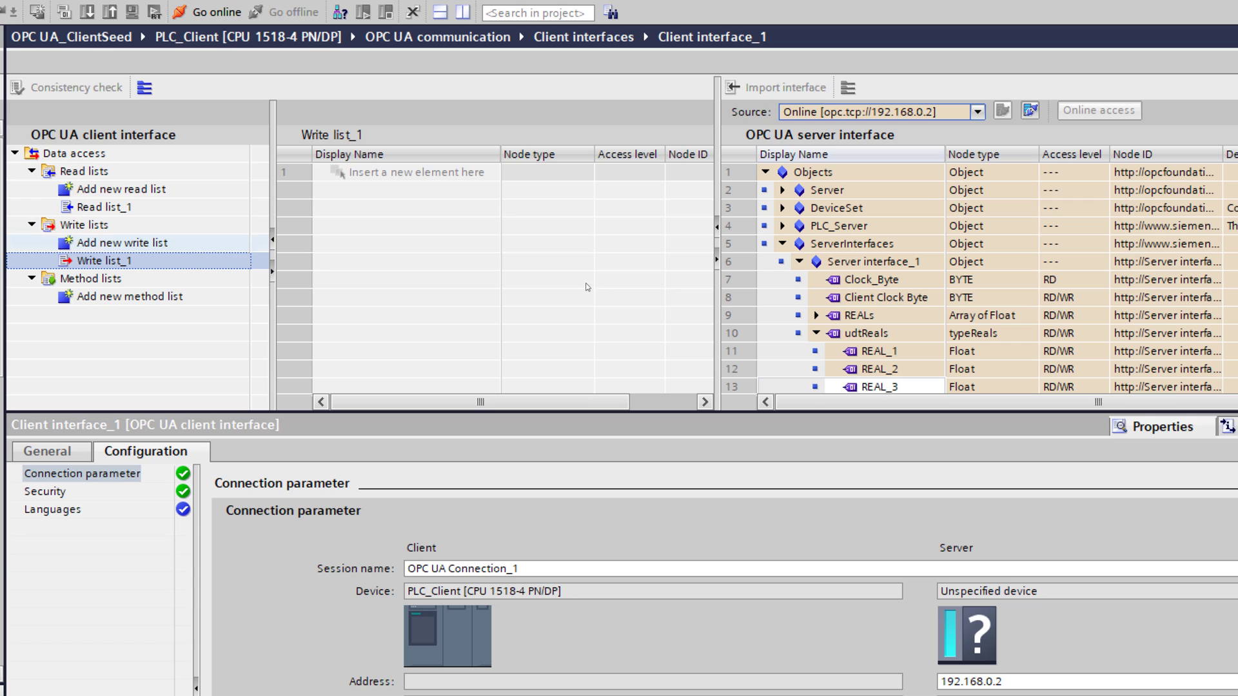
{"action": "left_click", "coordinate": [817, 333]}
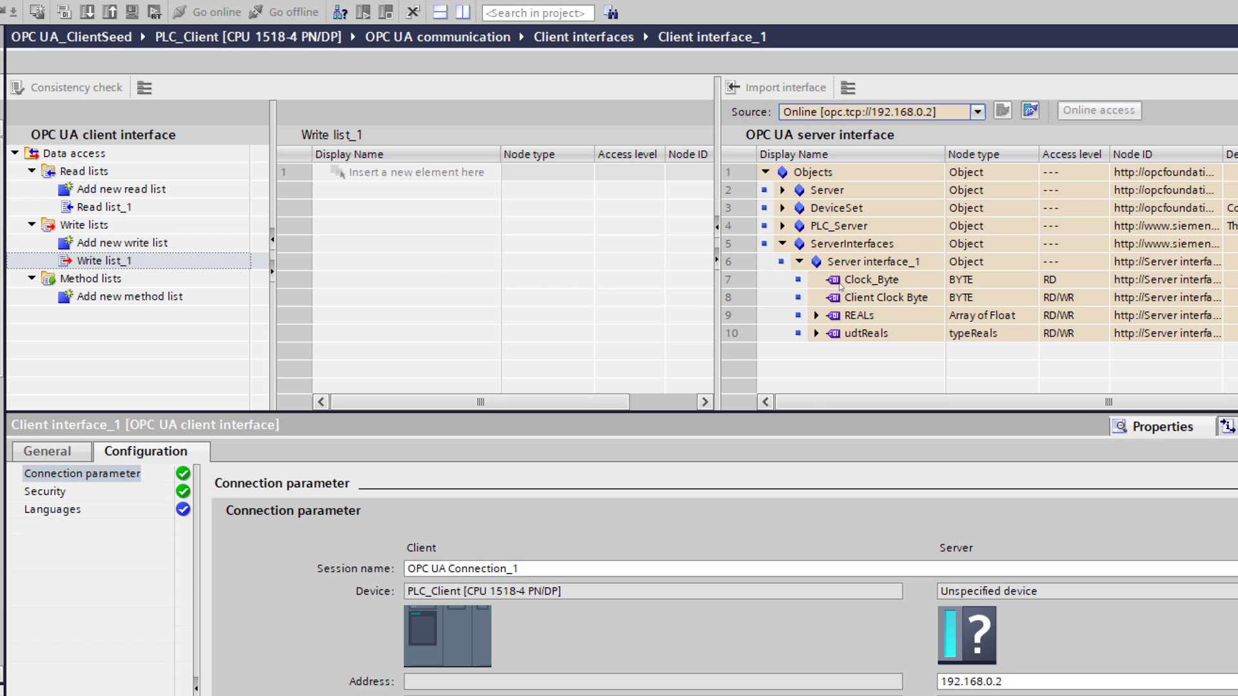
{"action": "left_click_drag", "start_coordinate": [839, 280], "coordinate": [408, 173]}
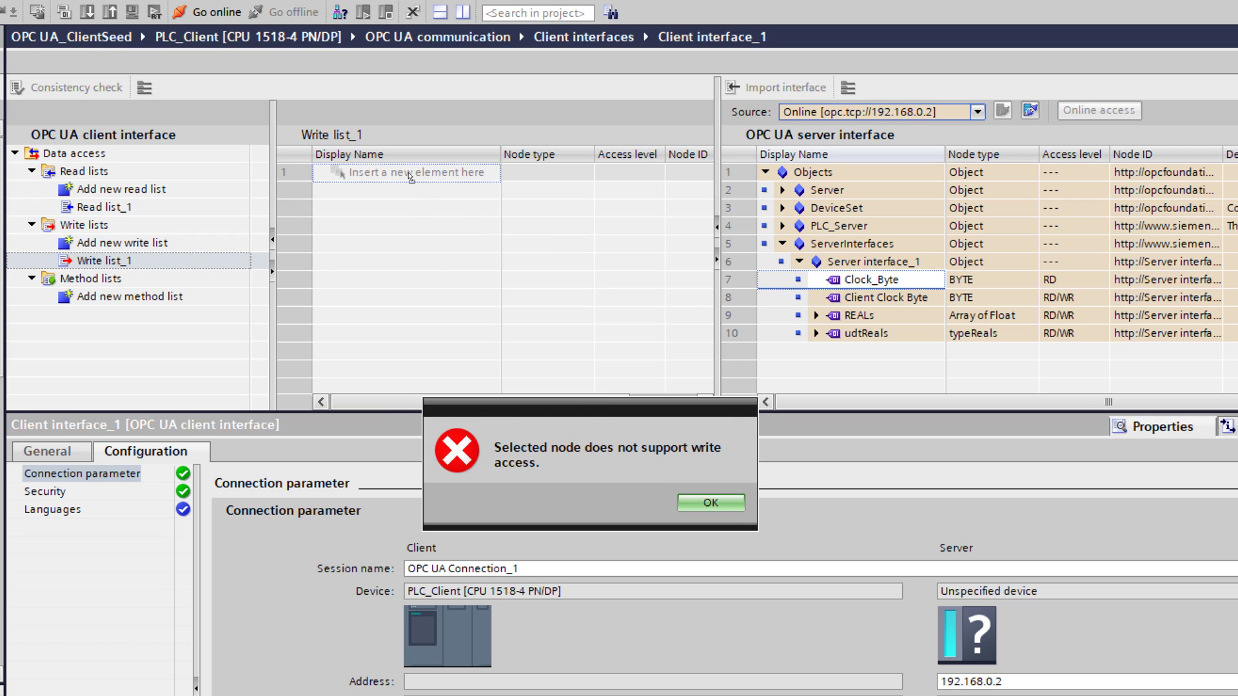
{"action": "left_click", "coordinate": [710, 503]}
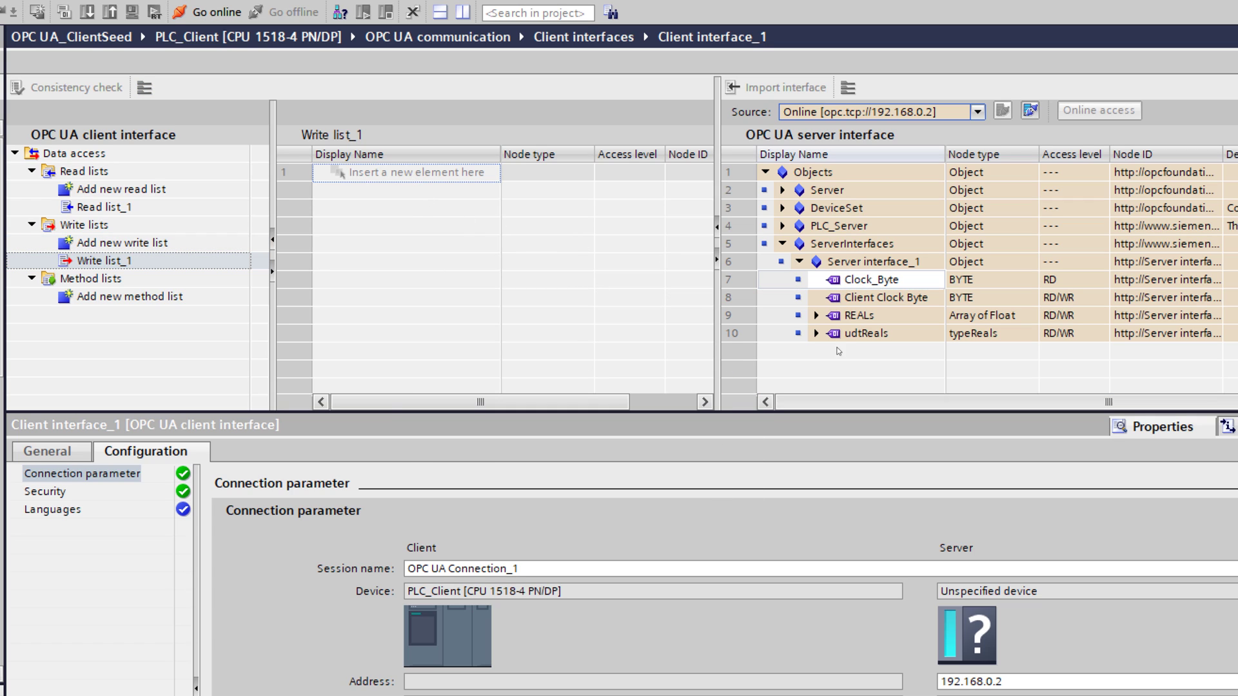
{"action": "left_click_drag", "start_coordinate": [801, 298], "coordinate": [797, 294]}
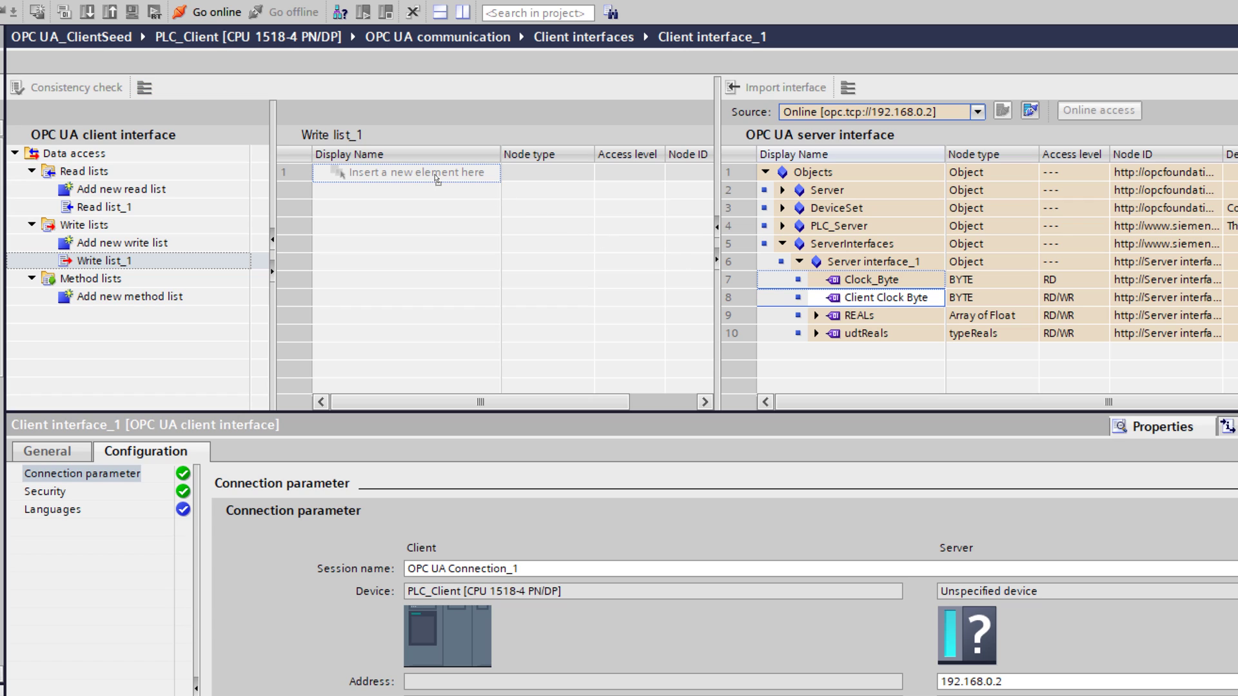
{"action": "left_click_drag", "start_coordinate": [437, 180], "coordinate": [438, 179]}
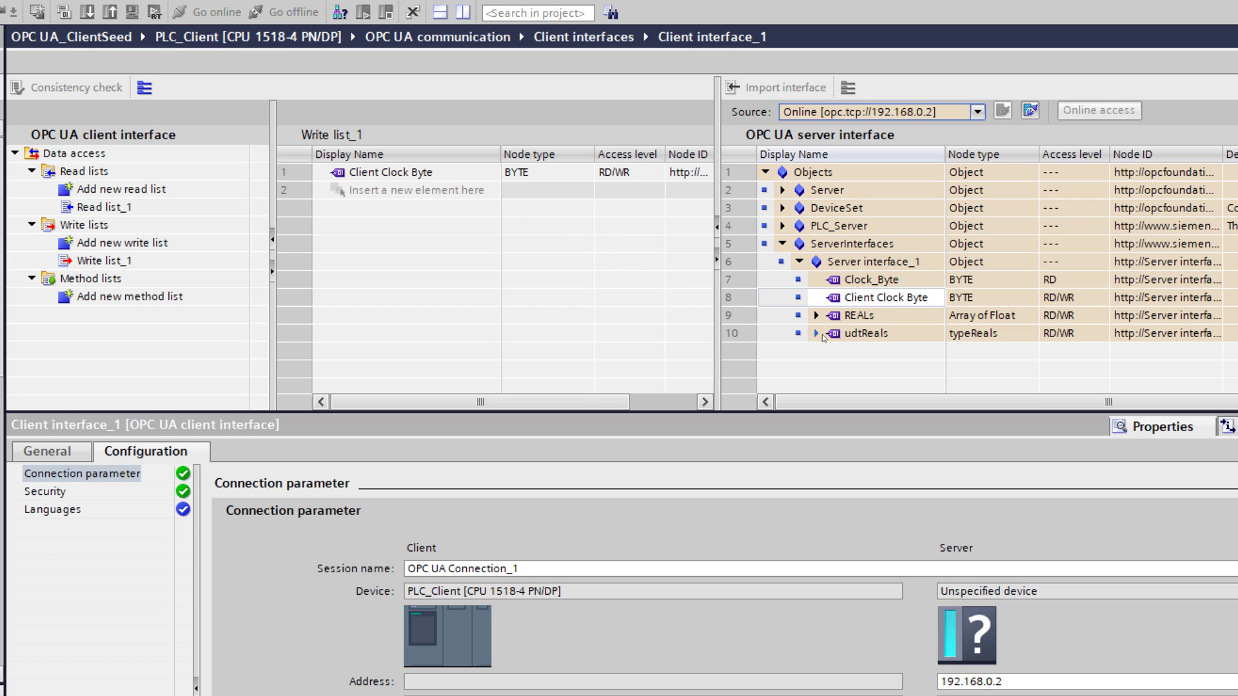
Step: Add REALs element [0] to Write list_1
{"action": "left_click", "coordinate": [816, 316]}
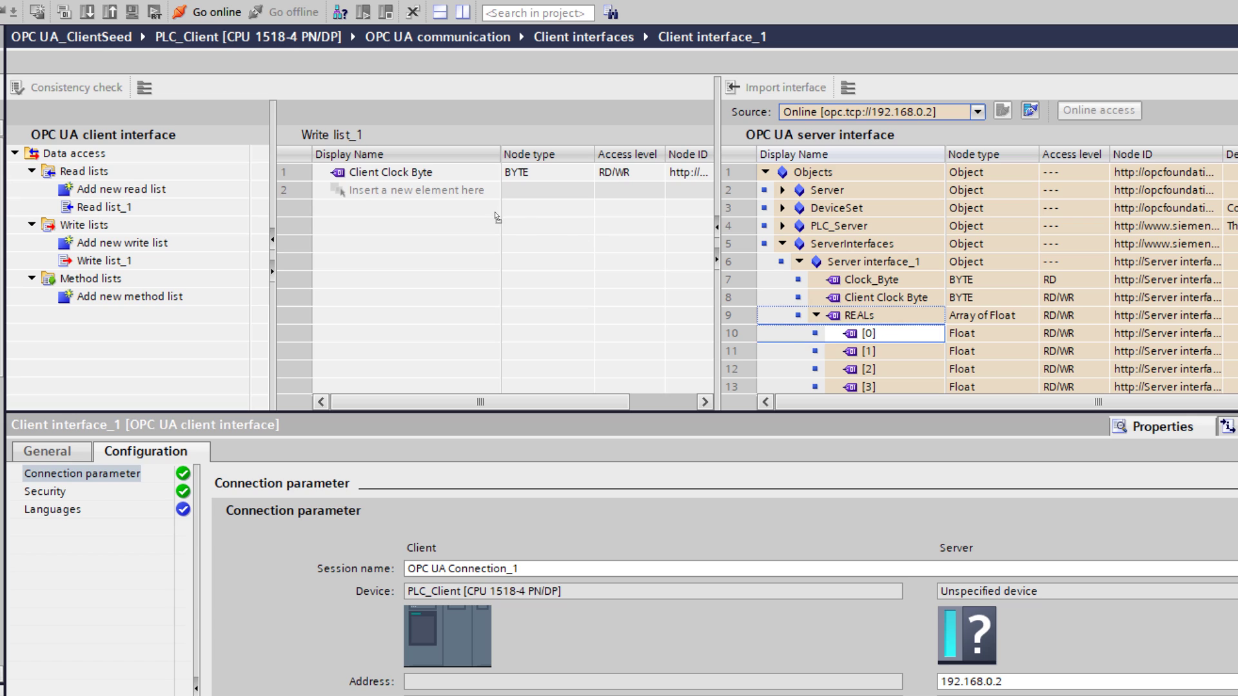
{"action": "left_click_drag", "start_coordinate": [497, 217], "coordinate": [465, 201]}
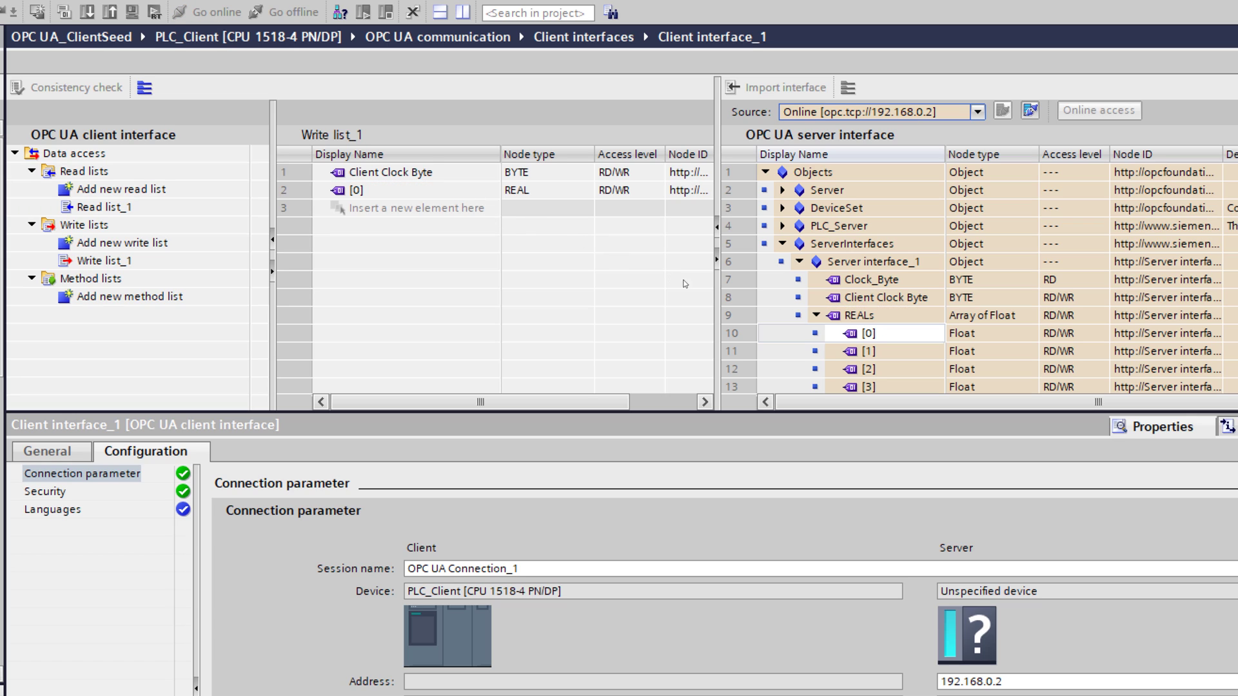
{"action": "left_click", "coordinate": [800, 262]}
{"action": "left_click", "coordinate": [800, 262]}
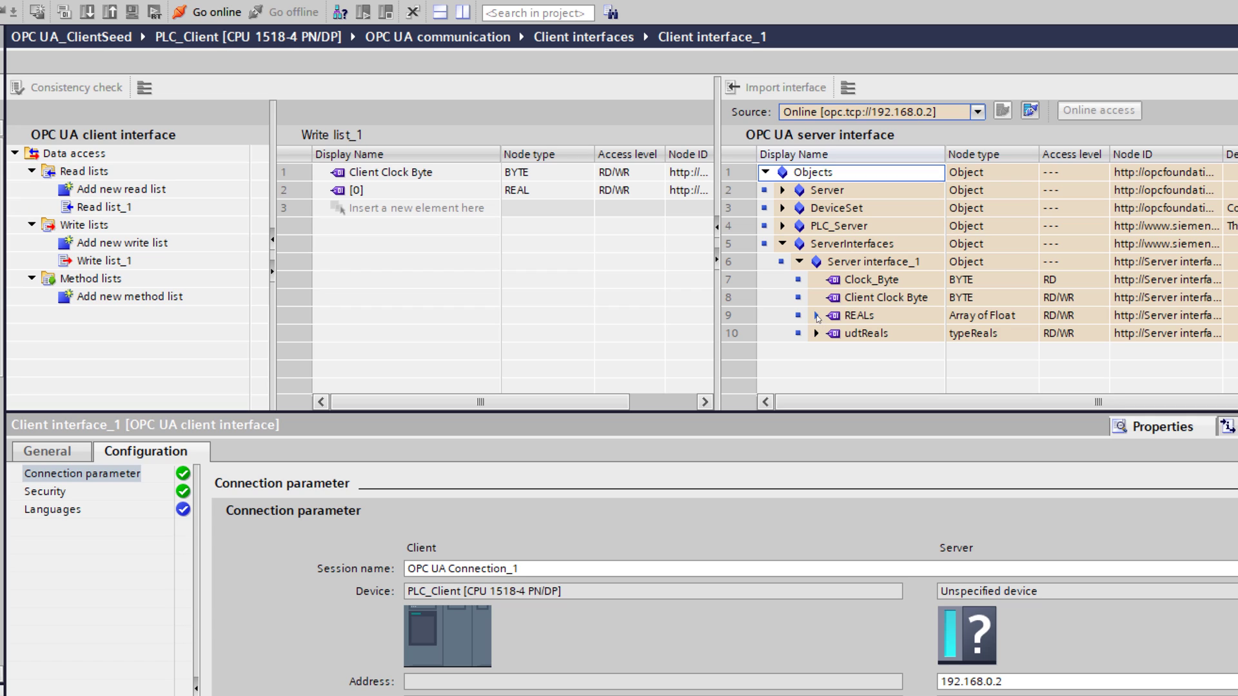
Step: Add udtReals member REAL_1 to Write list_1
{"action": "left_click", "coordinate": [817, 316]}
{"action": "left_click", "coordinate": [816, 316]}
{"action": "left_click", "coordinate": [816, 333]}
{"action": "left_click", "coordinate": [799, 353]}
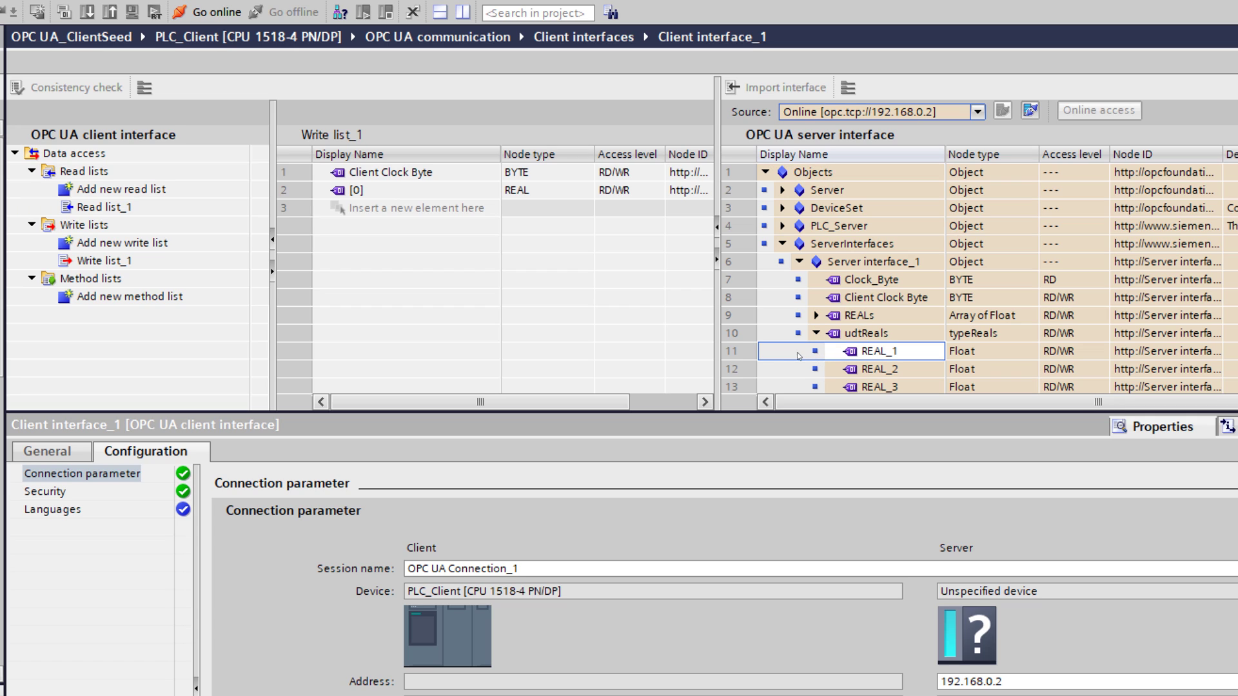
{"action": "left_click_drag", "start_coordinate": [856, 354], "coordinate": [432, 212]}
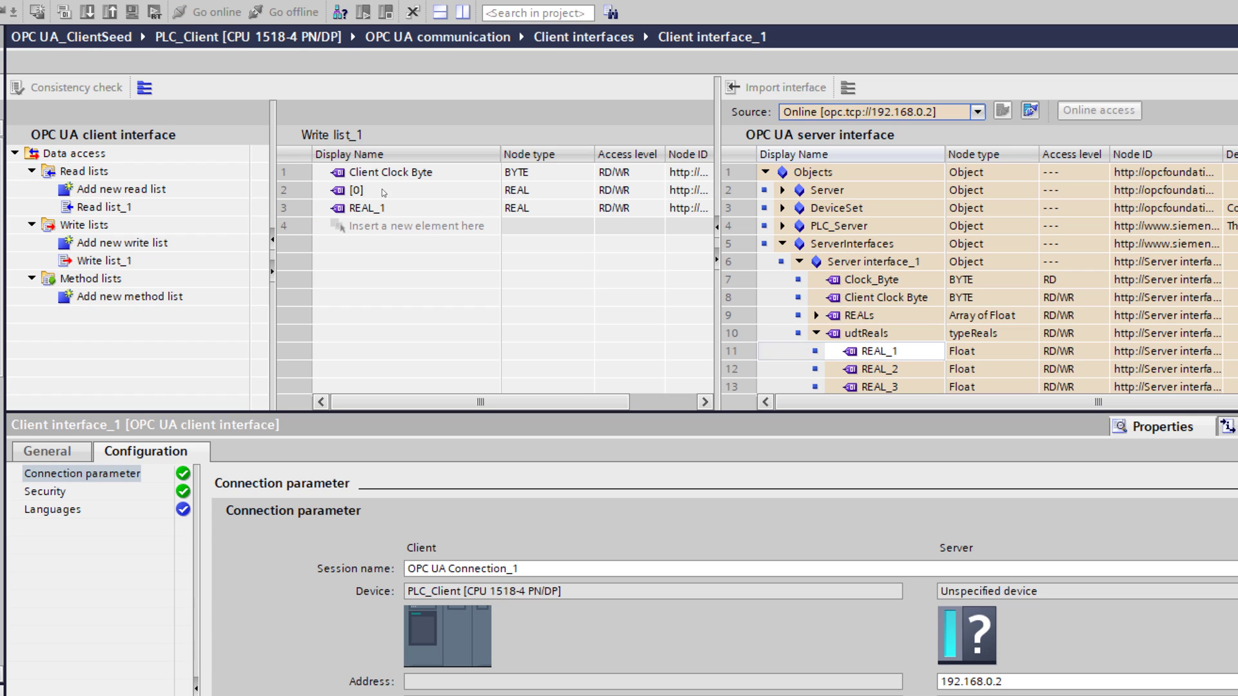
{"action": "left_click", "coordinate": [356, 191]}
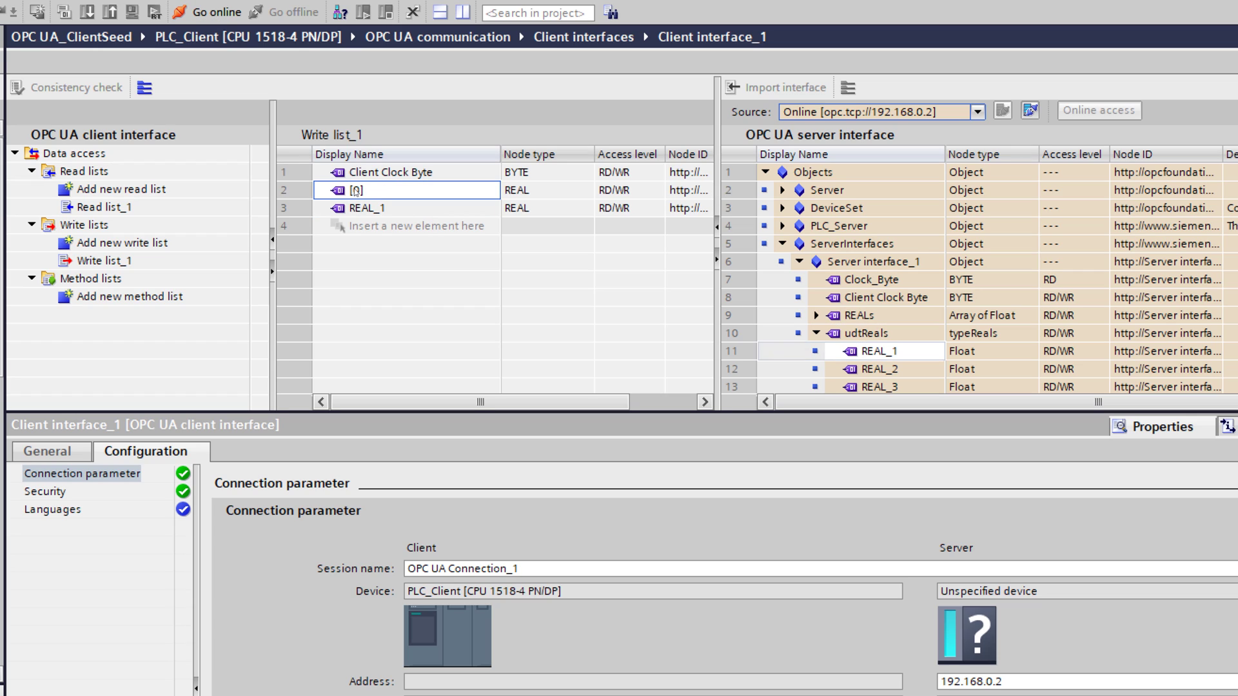
Step: Add the whole REALs array to Write list_1
{"action": "left_click", "coordinate": [816, 334]}
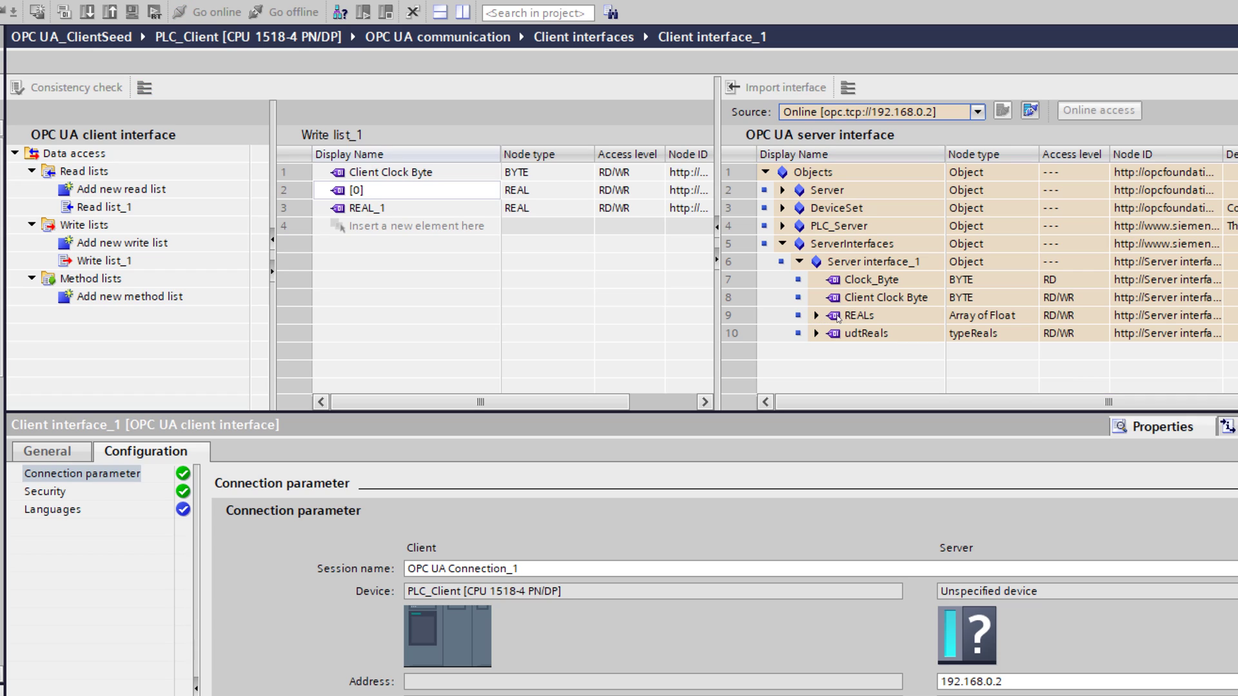
{"action": "left_click", "coordinate": [845, 316]}
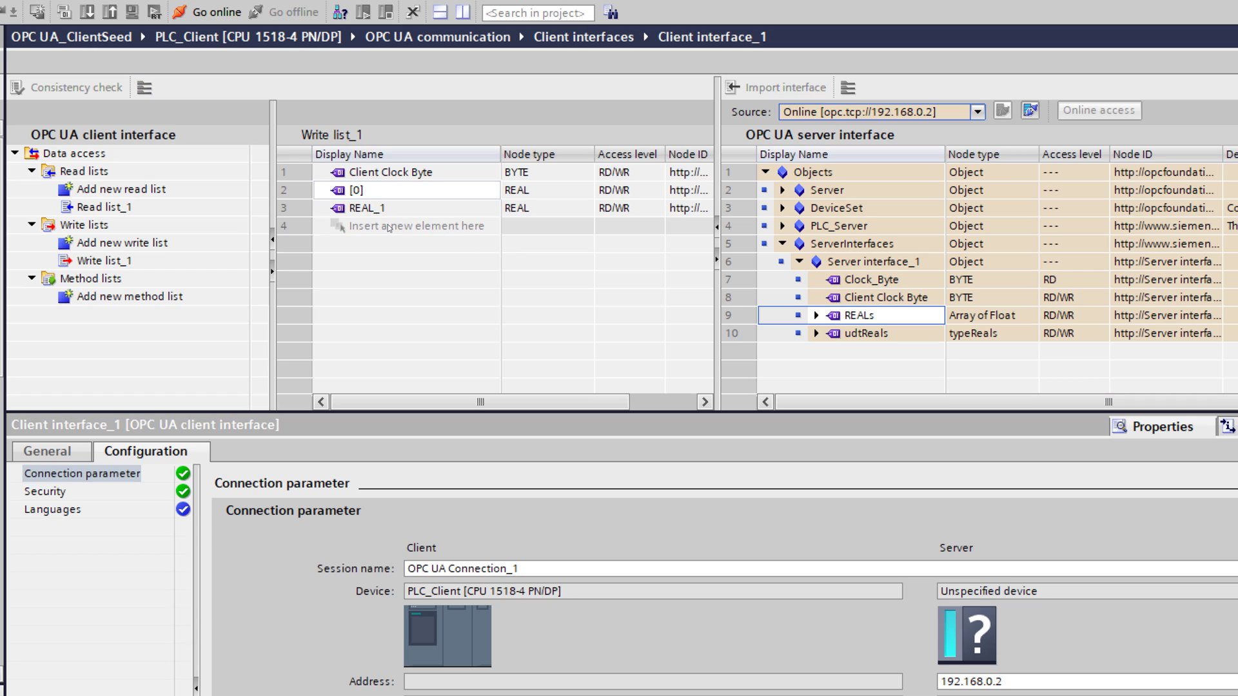
{"action": "left_click_drag", "start_coordinate": [835, 317], "coordinate": [392, 227]}
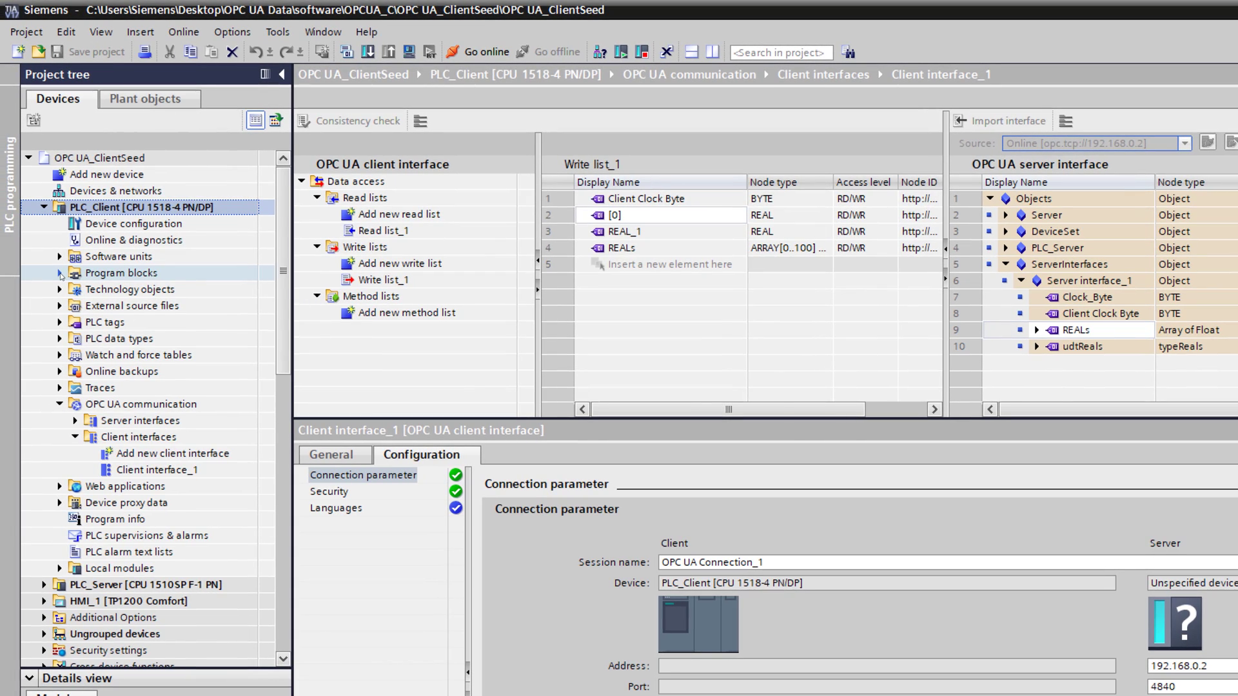
Step: Compile PLC_Client, consistency-check Read list_1 and Write list_1, and start the download to PLC_Client
{"action": "left_click", "coordinate": [22, 271]}
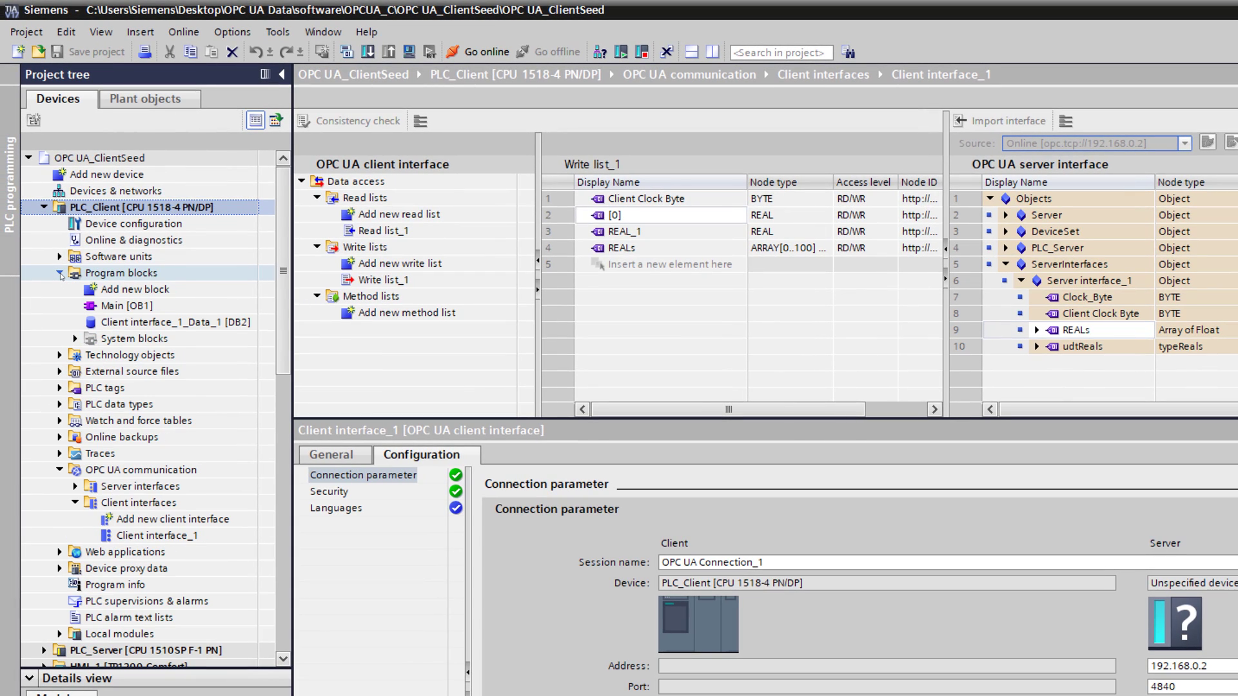
{"action": "left_click", "coordinate": [346, 52]}
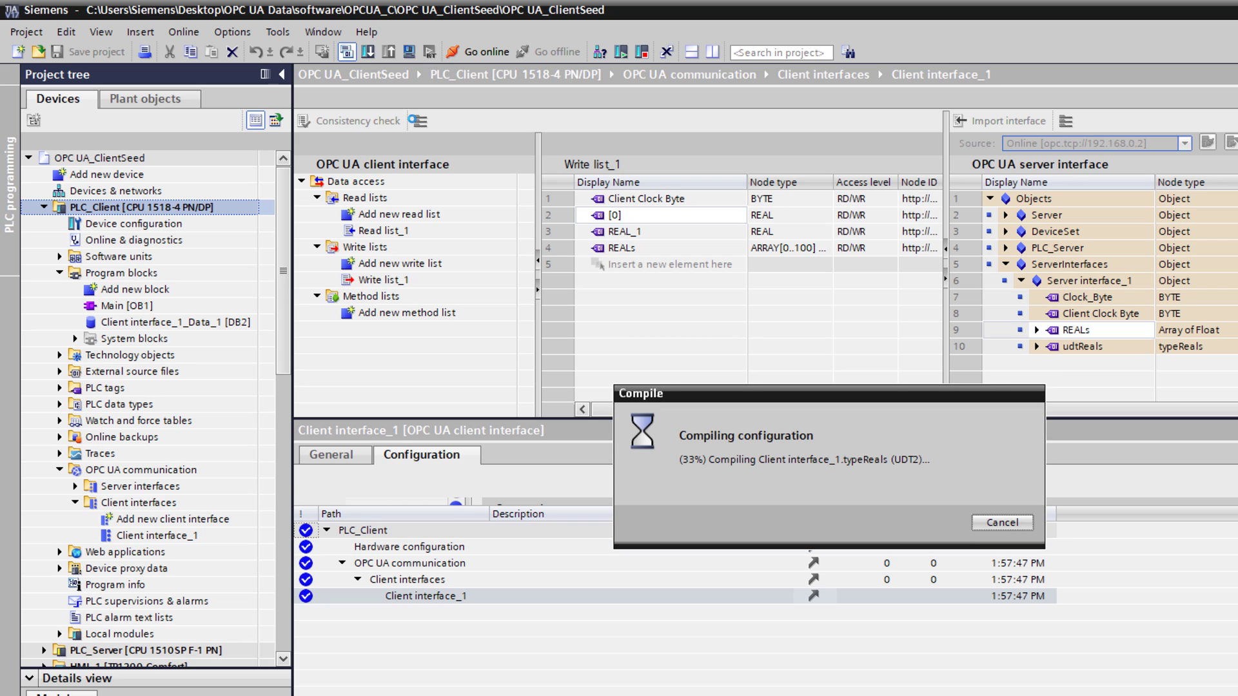
{"action": "left_click", "coordinate": [380, 231]}
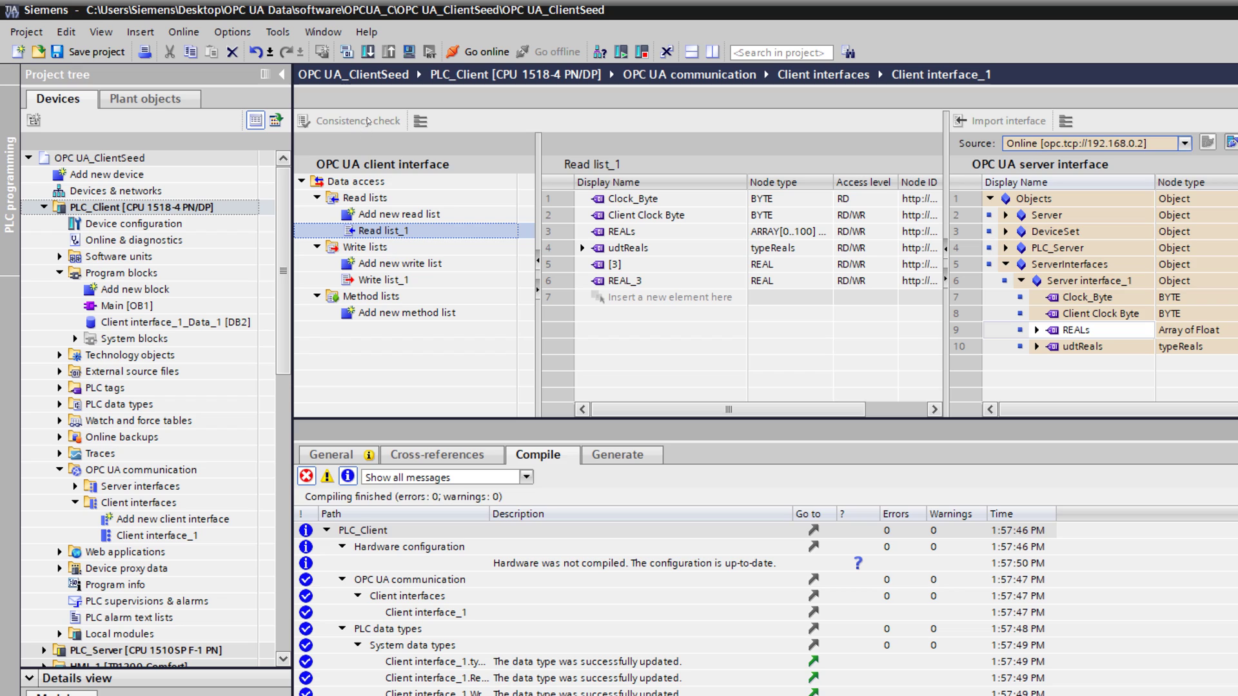
{"action": "left_click", "coordinate": [363, 127]}
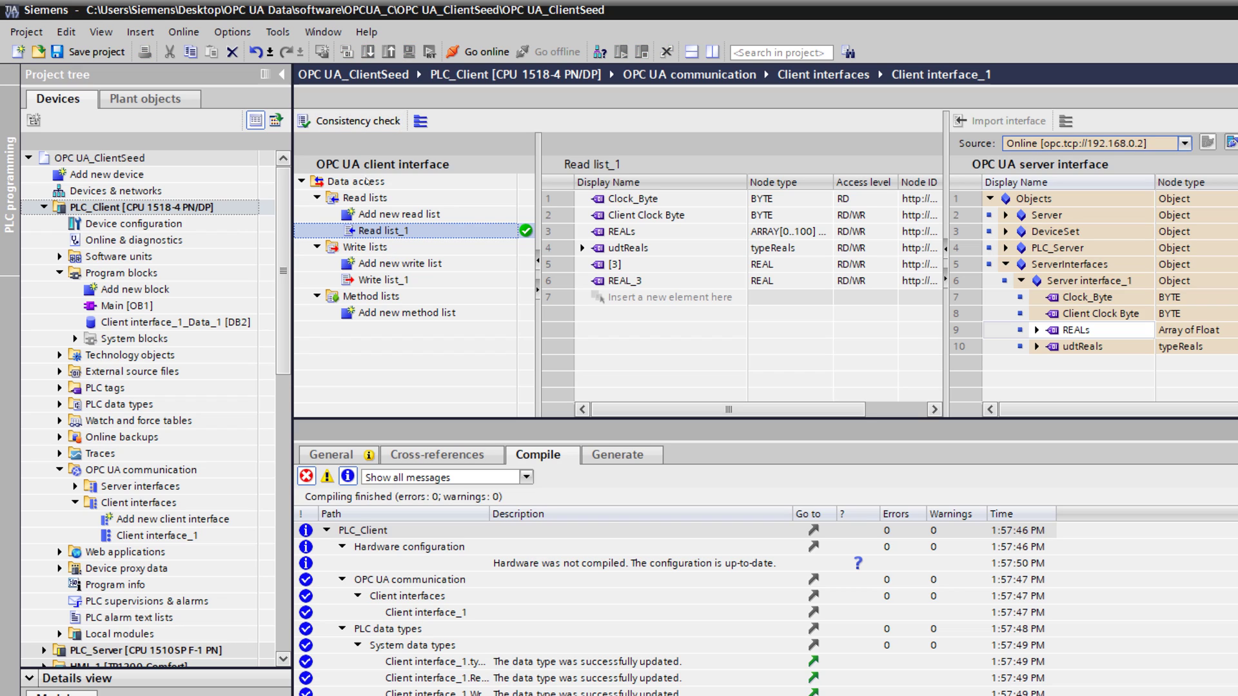
{"action": "left_click", "coordinate": [383, 279]}
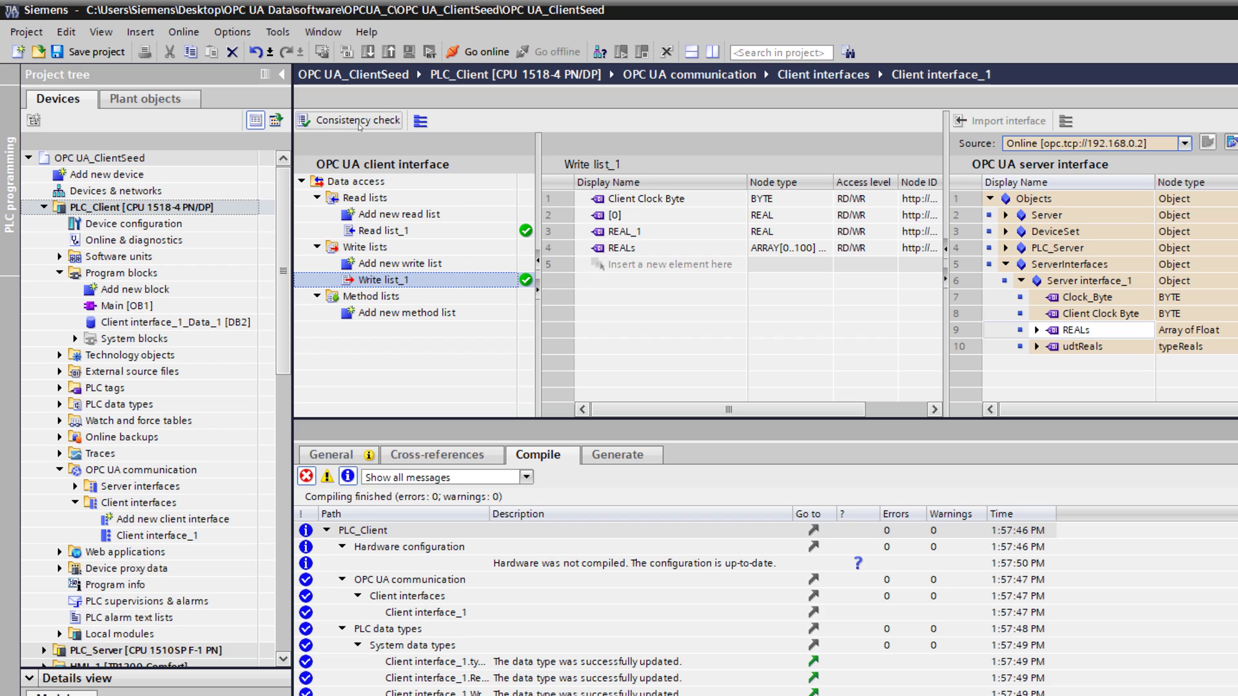
{"action": "left_click", "coordinate": [142, 207]}
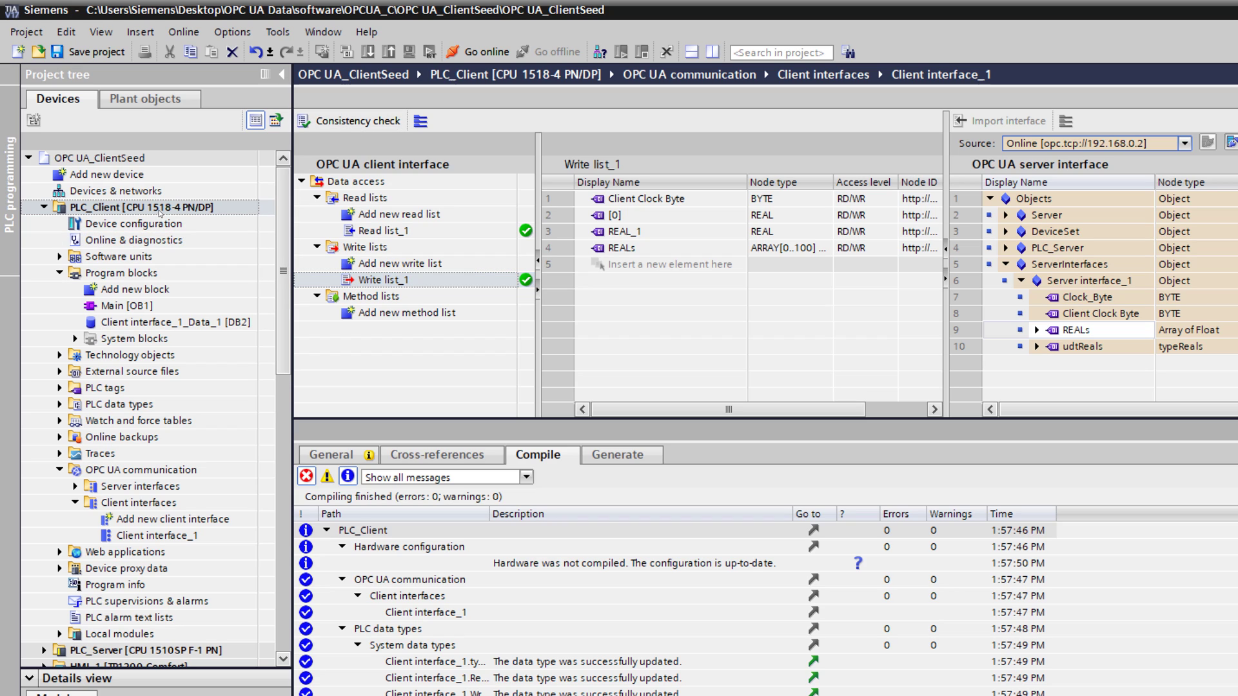
{"action": "left_click", "coordinate": [350, 57]}
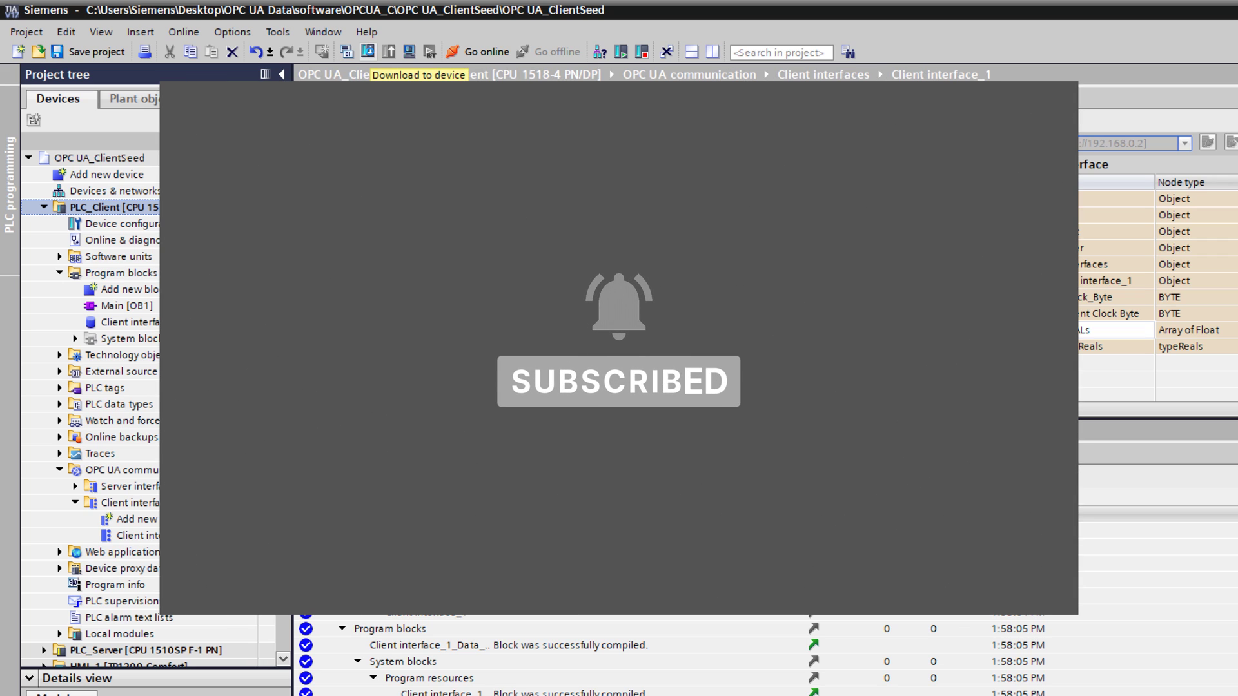
Step: Search for reachable devices and start loading to PLC_Client at 192.168.0.1
{"action": "left_click", "coordinate": [368, 53]}
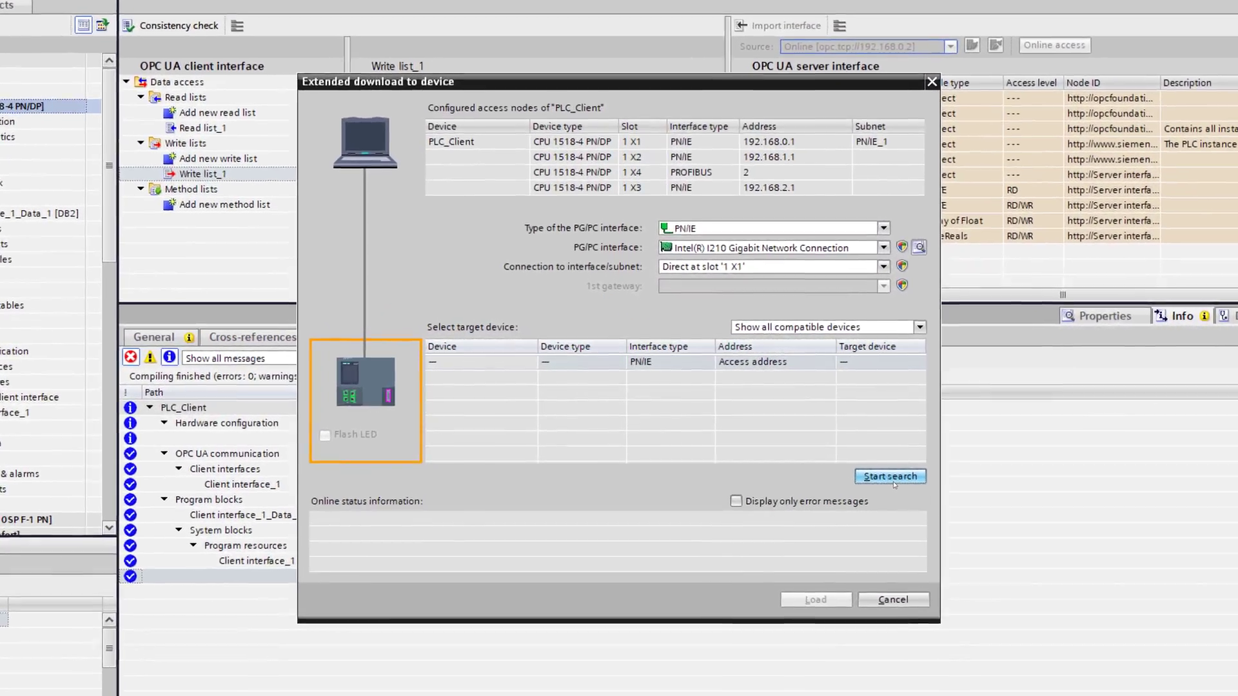
{"action": "left_click", "coordinate": [858, 461]}
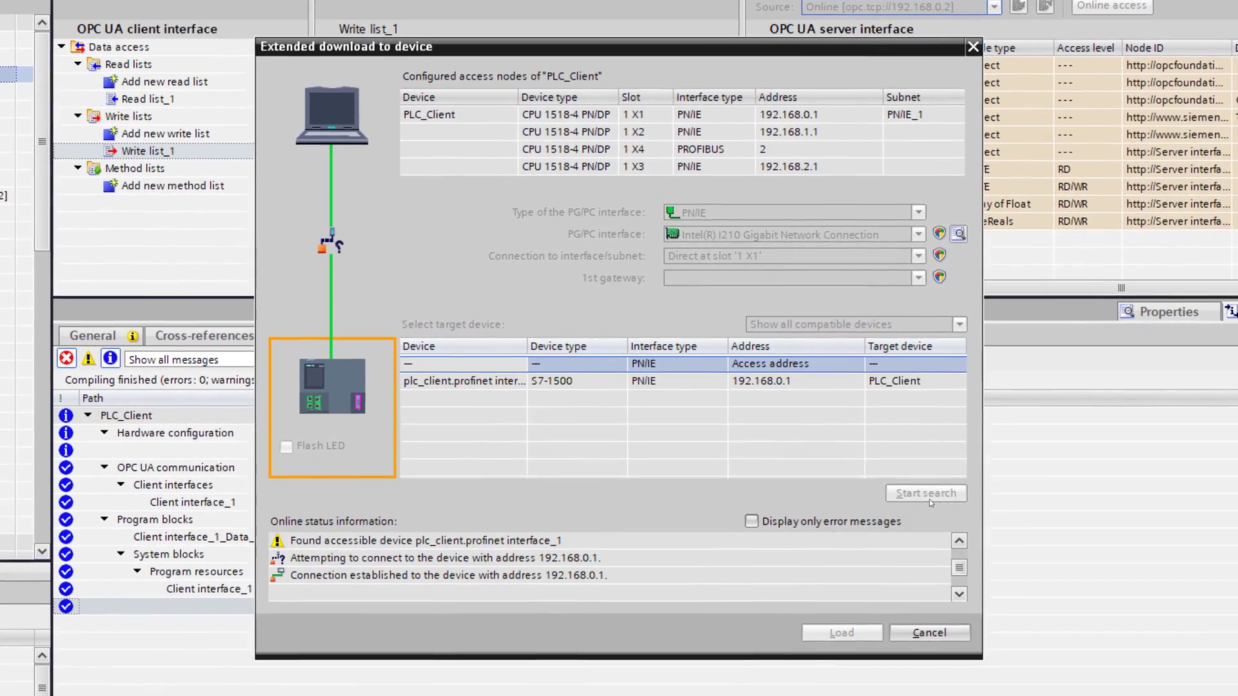
{"action": "left_click", "coordinate": [836, 640]}
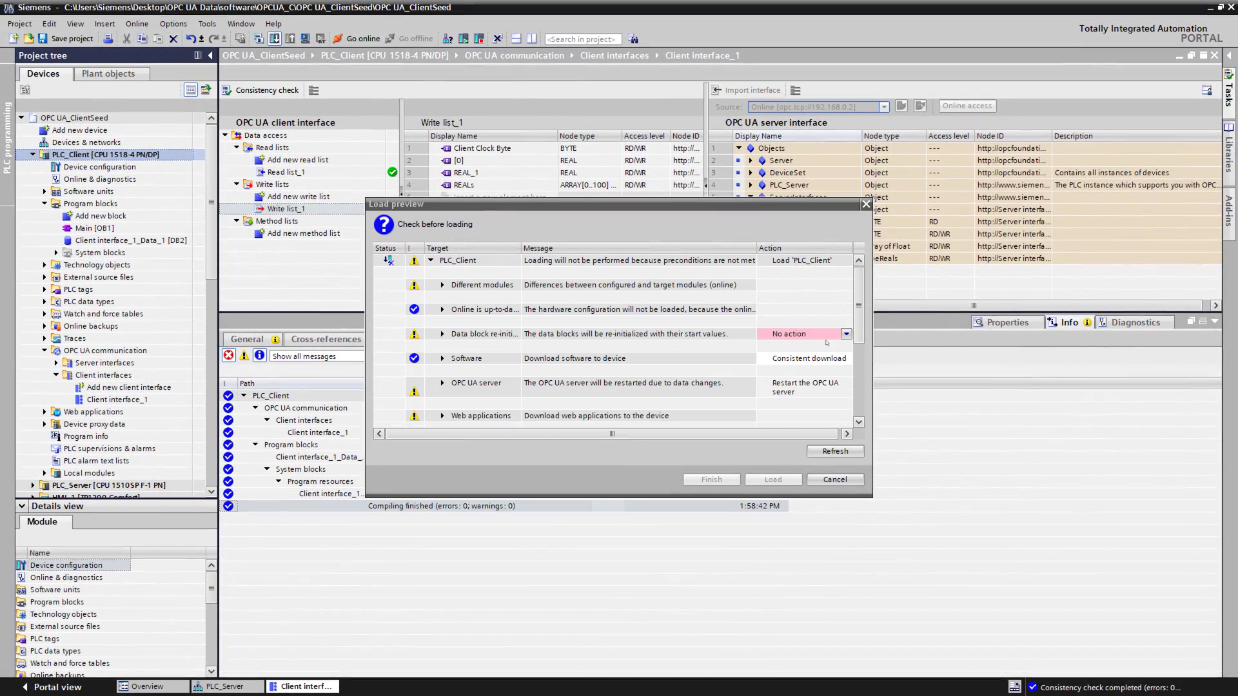
Step: Load with data blocks set to Re-initialize, finish, and open Client interface_1_Data_1 [DB2]
{"action": "left_click", "coordinate": [846, 334]}
{"action": "left_click", "coordinate": [793, 354]}
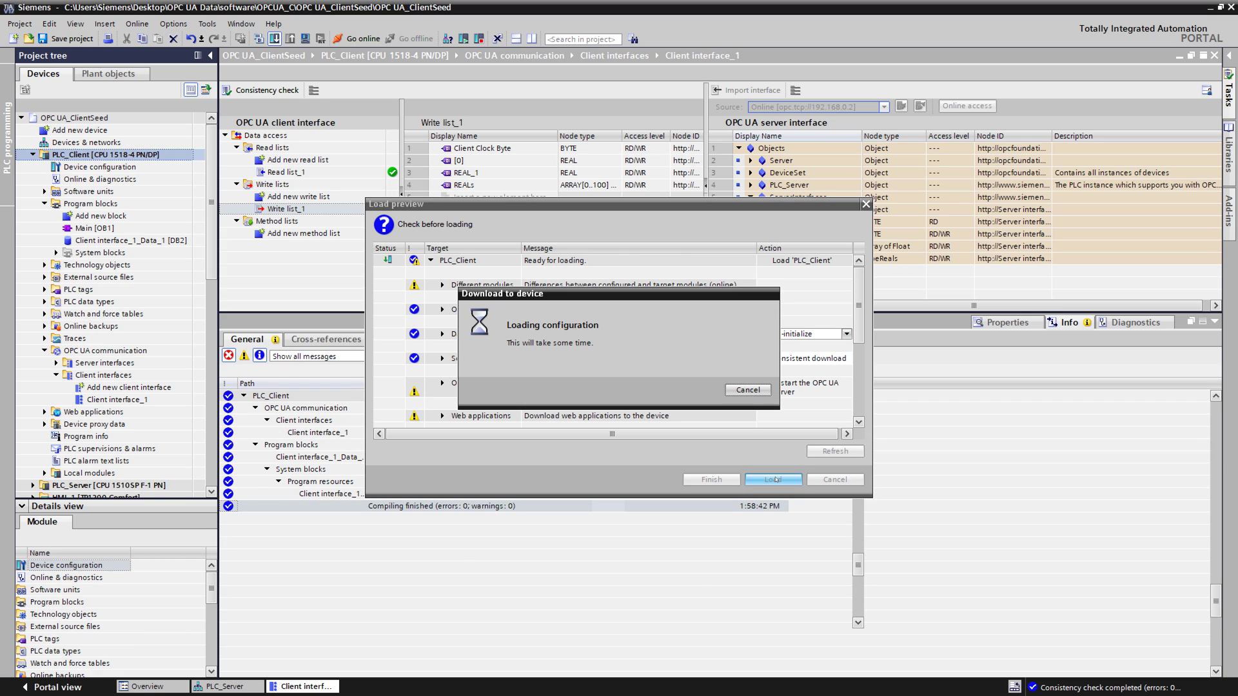
{"action": "left_click", "coordinate": [774, 480]}
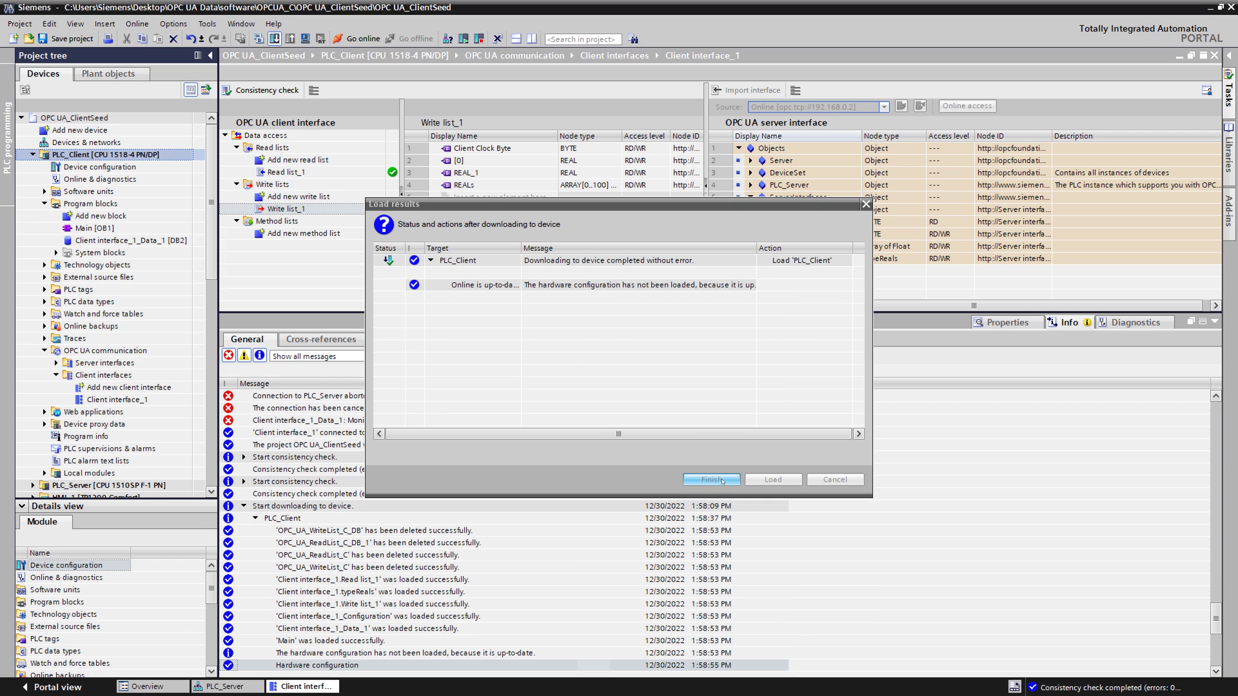
{"action": "left_click", "coordinate": [723, 481]}
{"action": "double_click", "coordinate": [130, 240]}
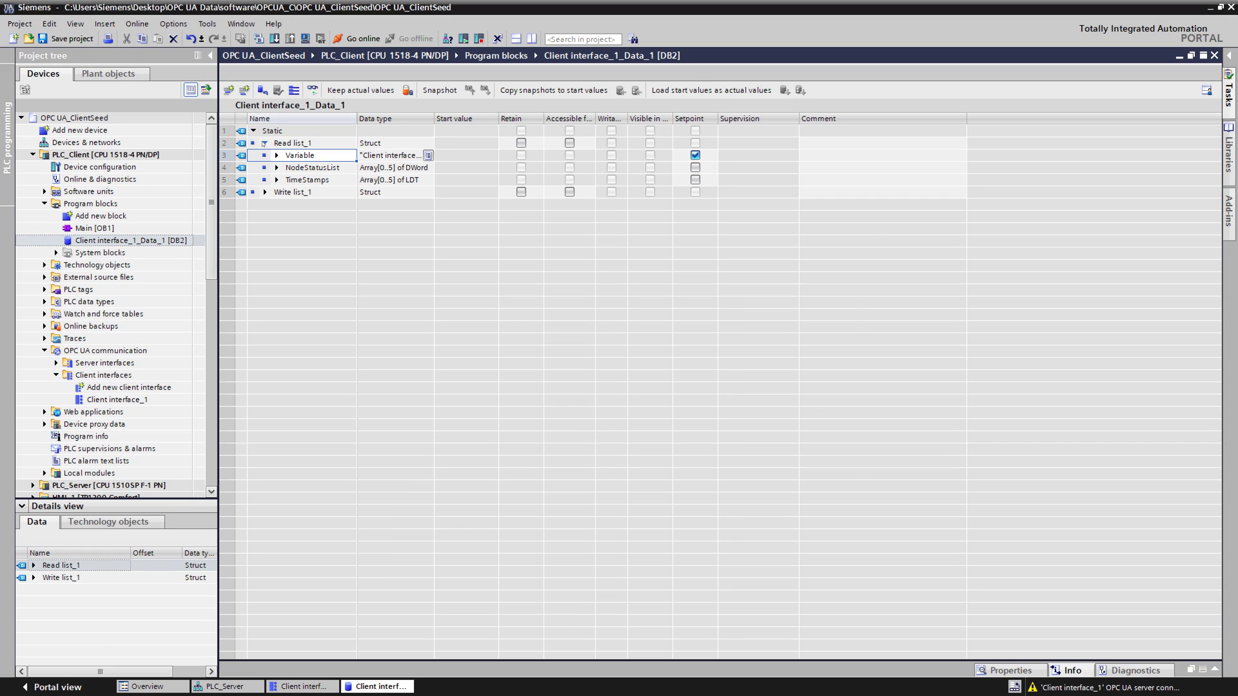
Step: Expand Read list_1's Variable entries in DB2, then open Main [OB1] with a wider project tree
{"action": "left_click", "coordinate": [277, 156]}
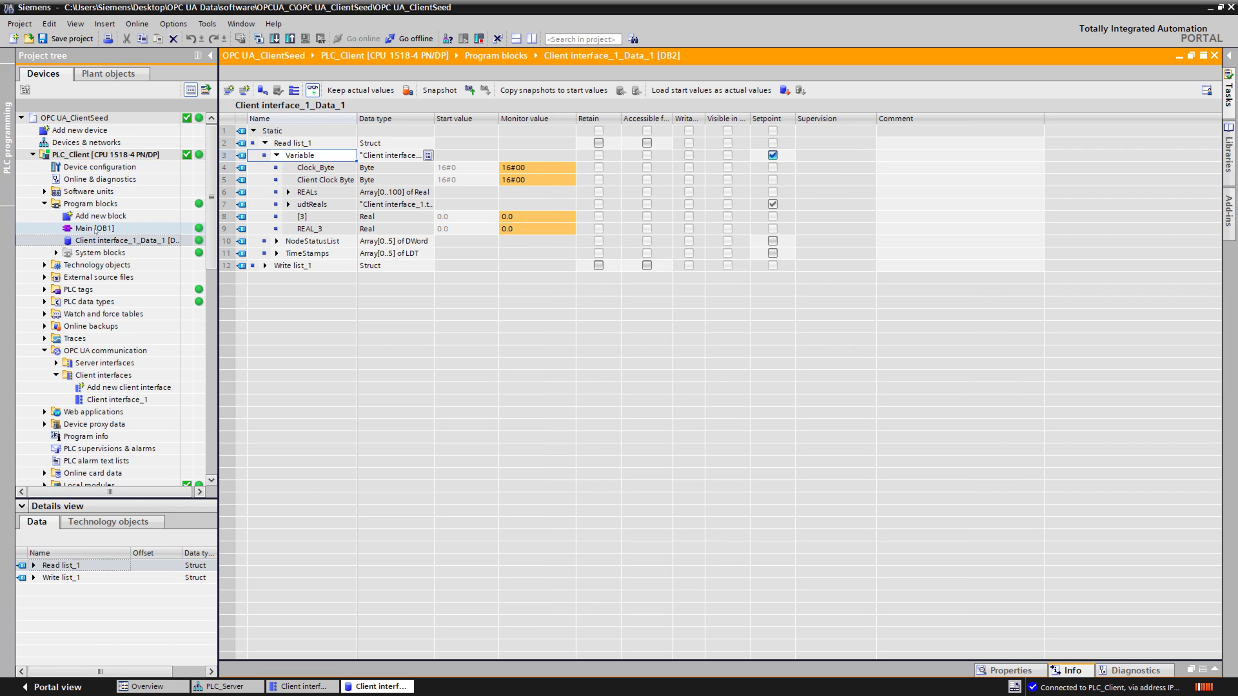
{"action": "double_click", "coordinate": [95, 228]}
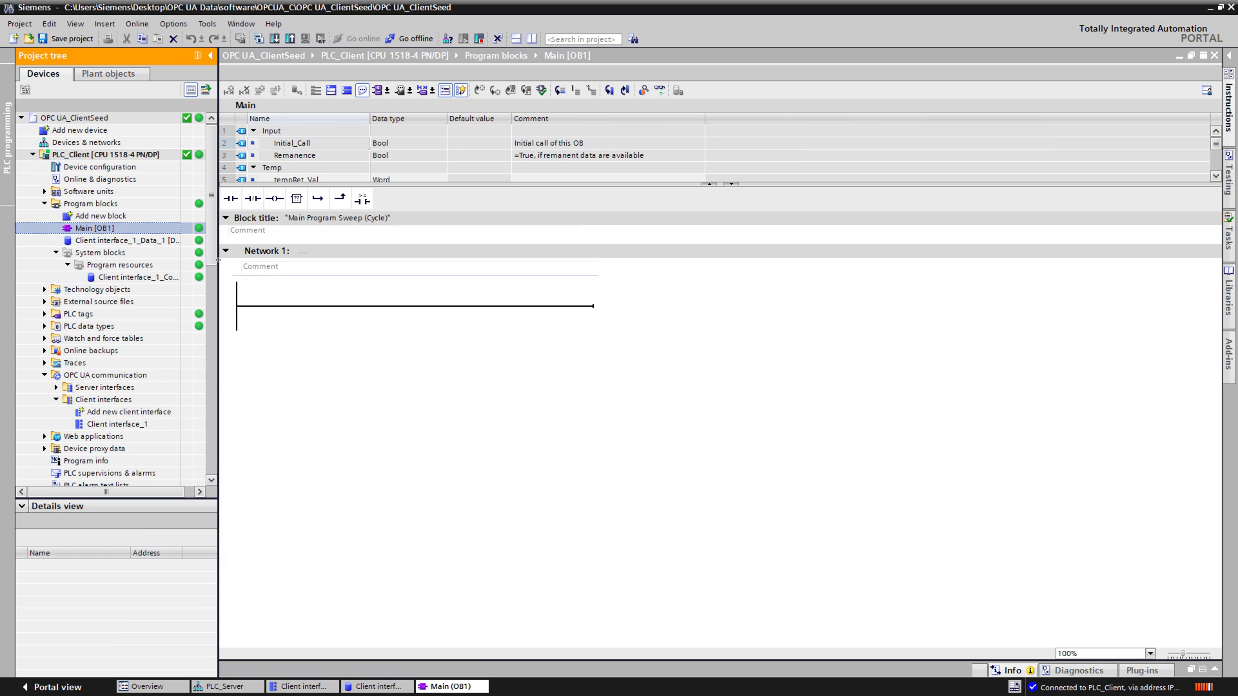
{"action": "left_click_drag", "start_coordinate": [218, 260], "coordinate": [346, 261]}
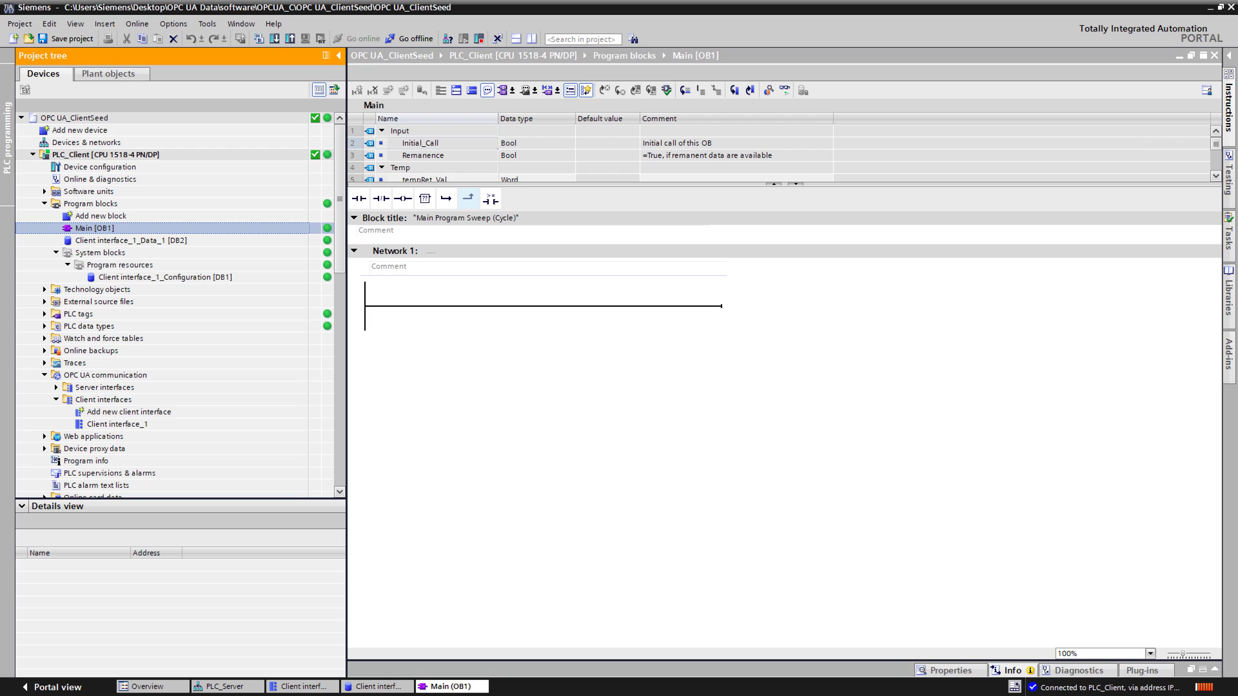
Step: Place OPC_UA_ReadList_C from Communication > OPC UA client into Network 1 with a single-instance DB
{"action": "left_click", "coordinate": [1226, 110]}
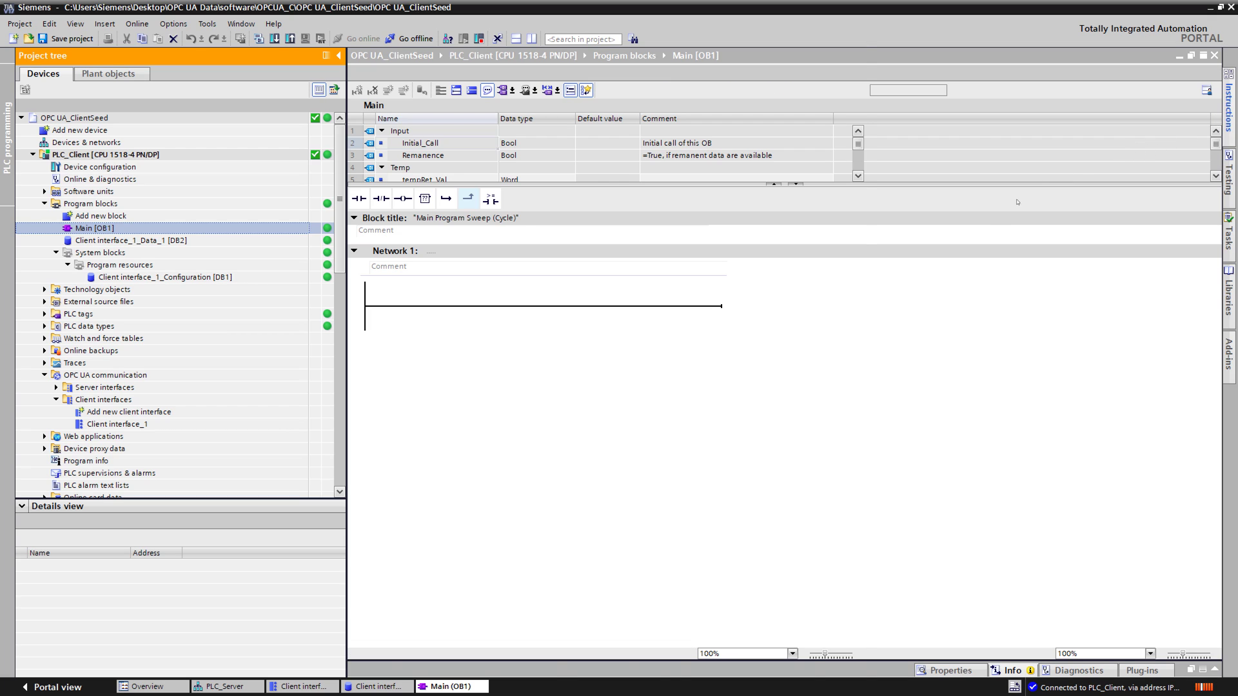
{"action": "left_click", "coordinate": [918, 122]}
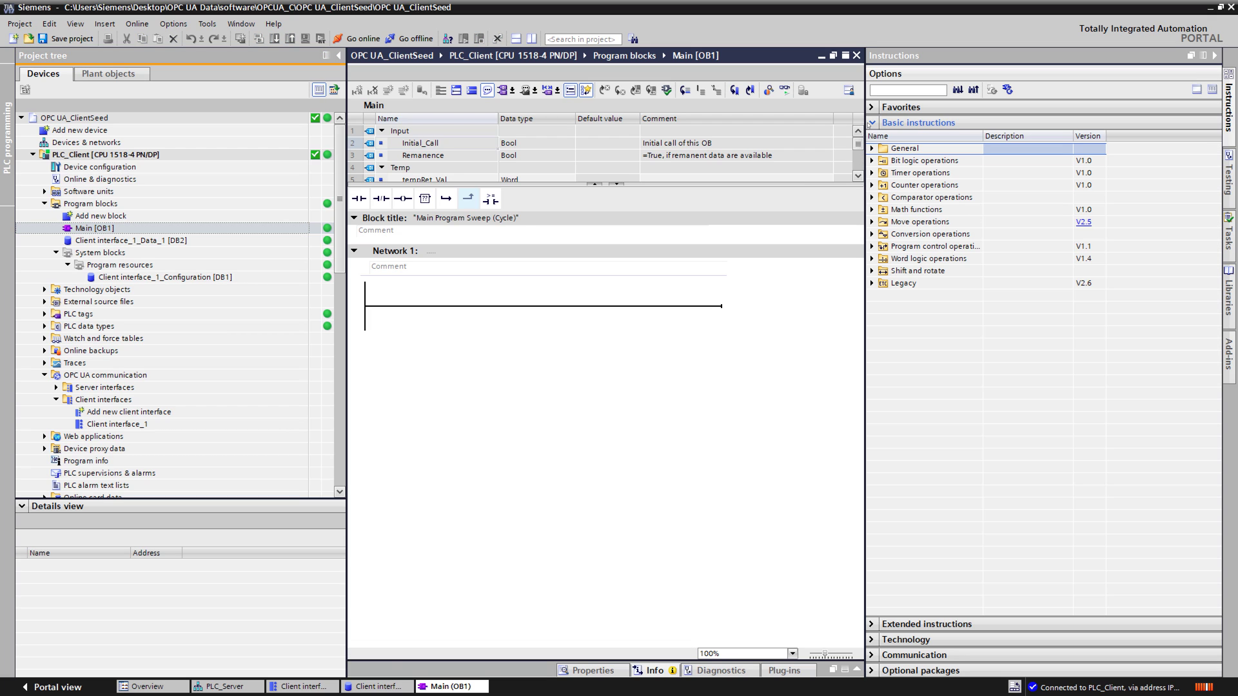
{"action": "left_click", "coordinate": [914, 169]}
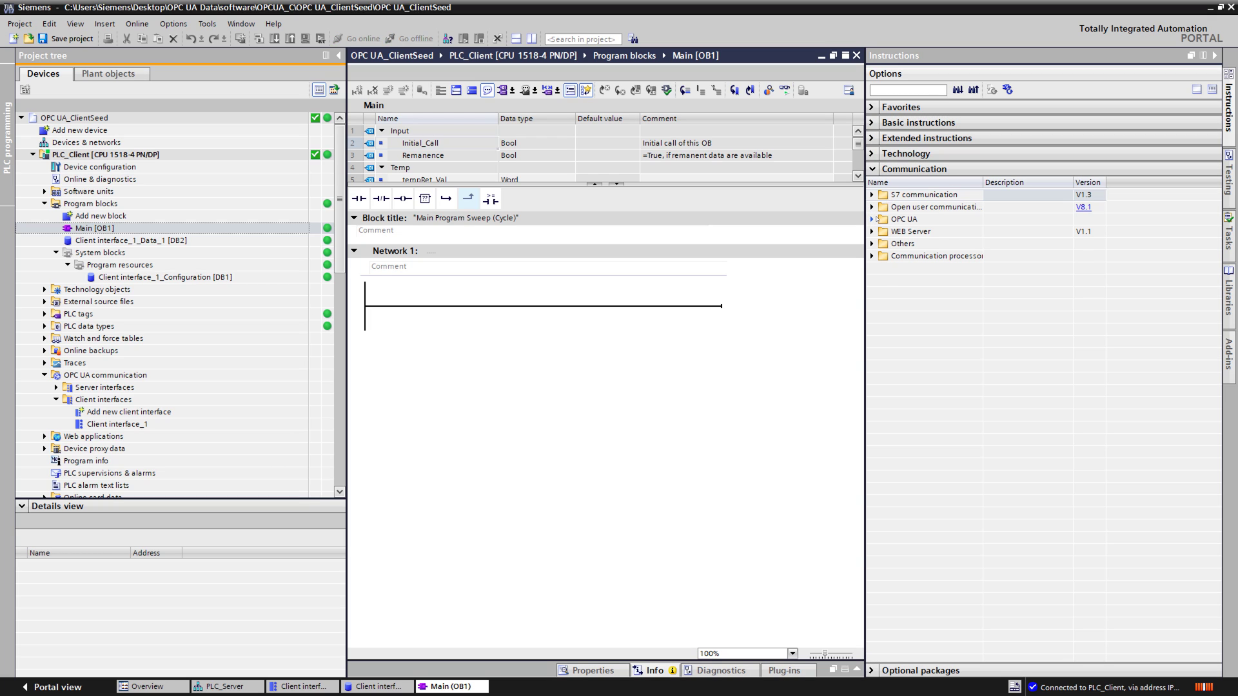
{"action": "left_click", "coordinate": [873, 219]}
{"action": "left_click", "coordinate": [884, 232]}
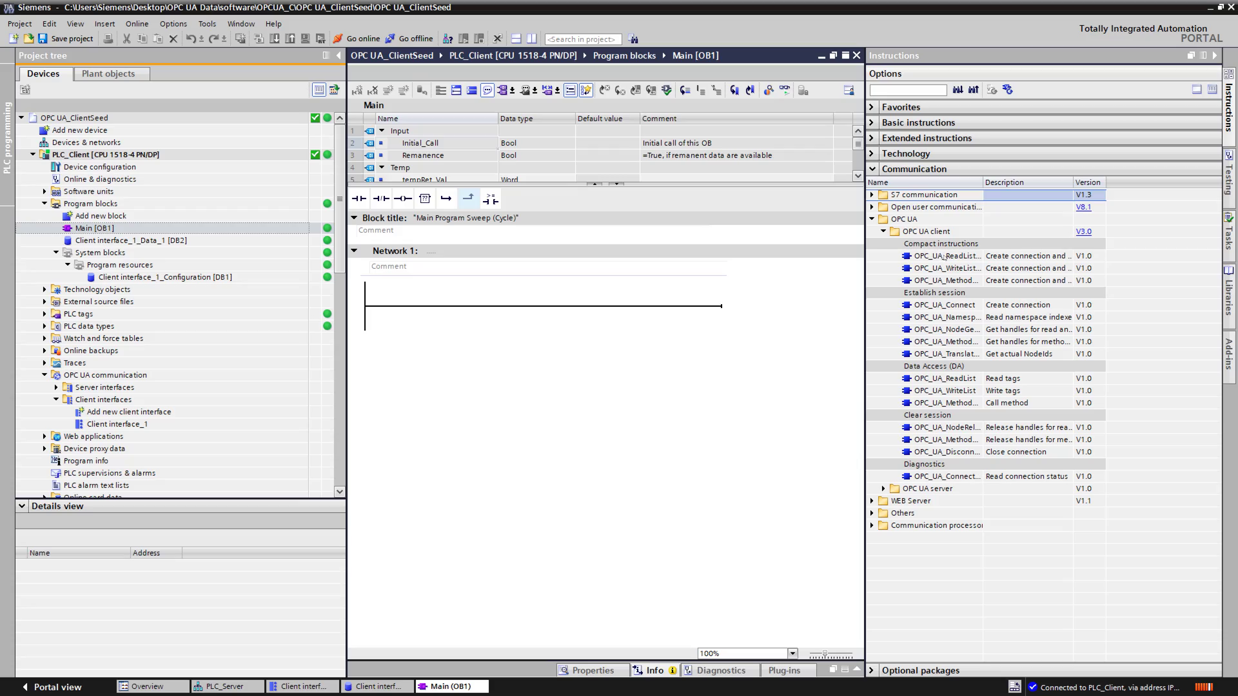
{"action": "left_click_drag", "start_coordinate": [944, 256], "coordinate": [545, 305]}
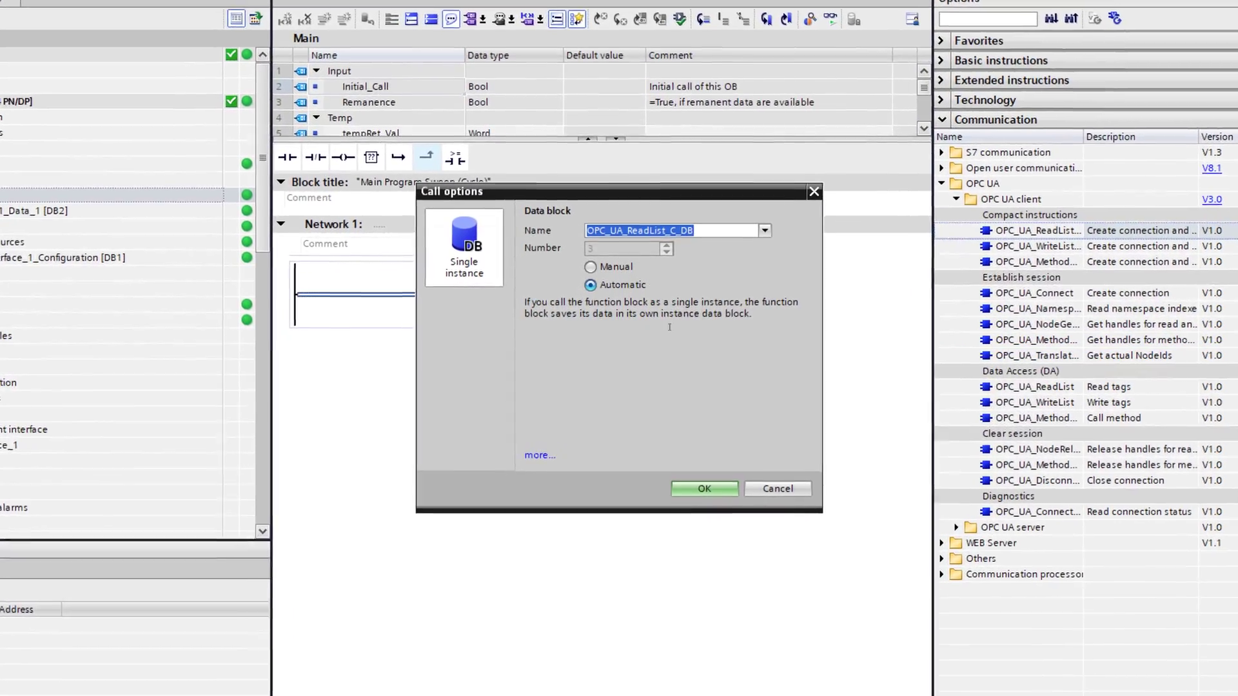
{"action": "left_click", "coordinate": [721, 491]}
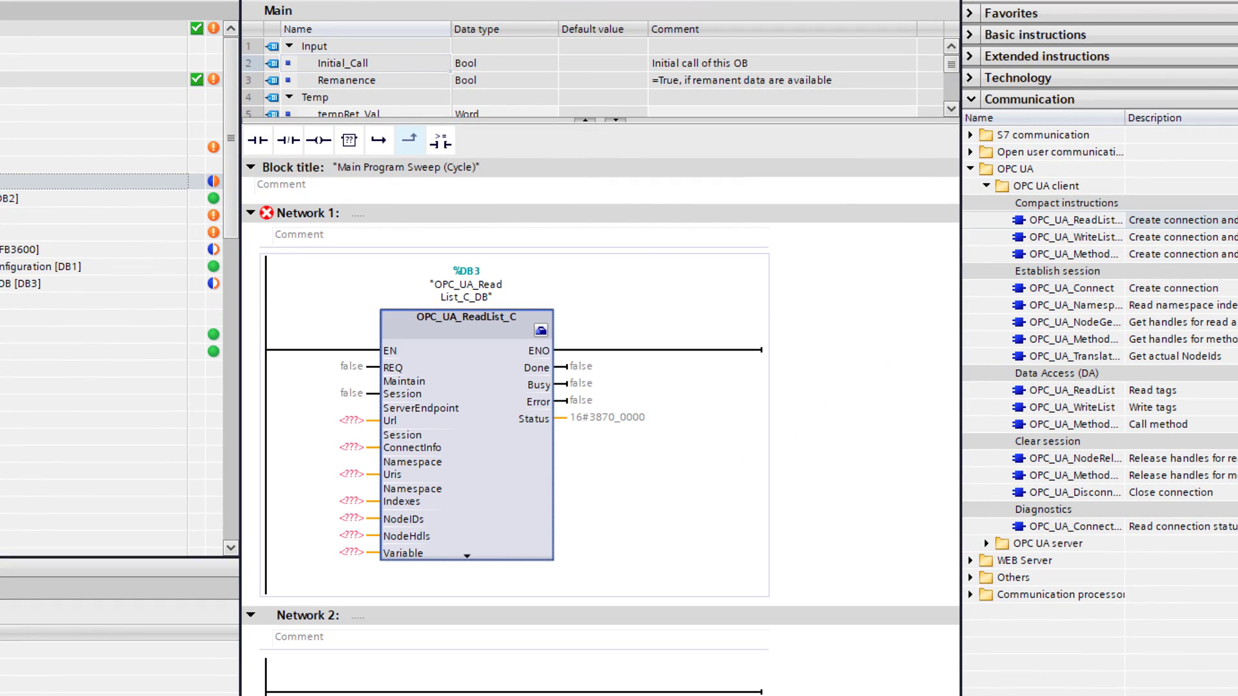
Step: Wire REQ to "Clock_0.5Hz", set MaintainSession to false, and show the block's Configuration properties
{"action": "left_click", "coordinate": [345, 366]}
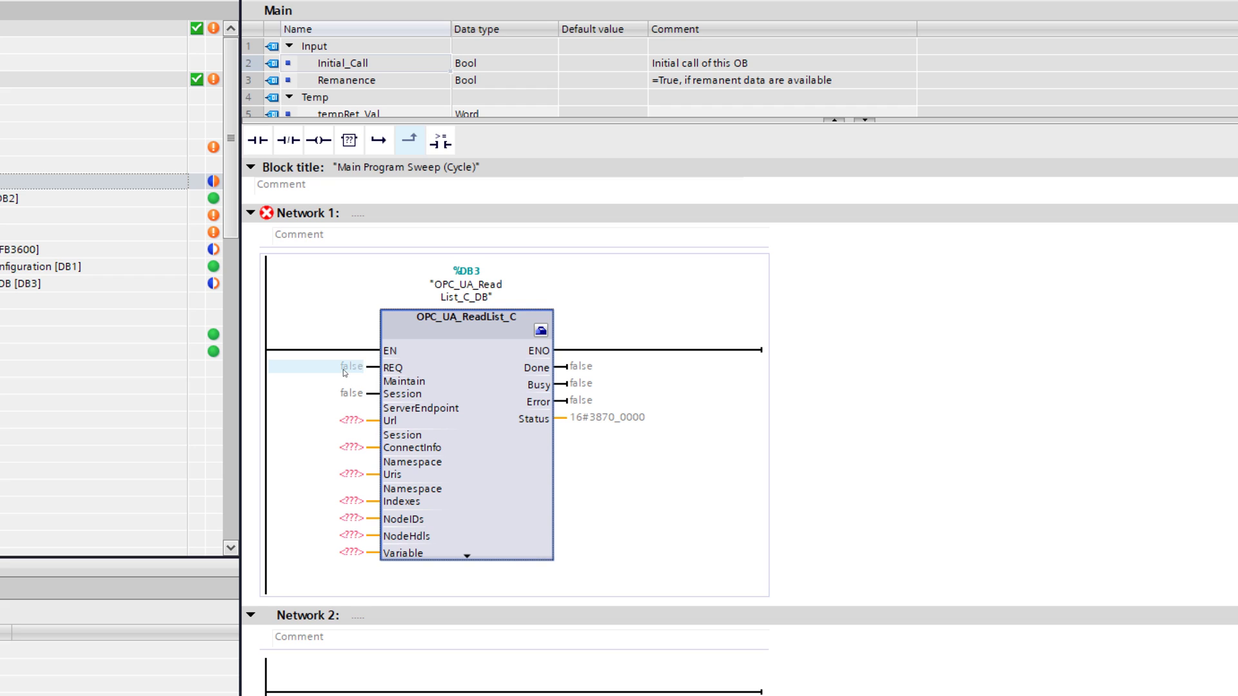
{"action": "type", "text": "clock"}
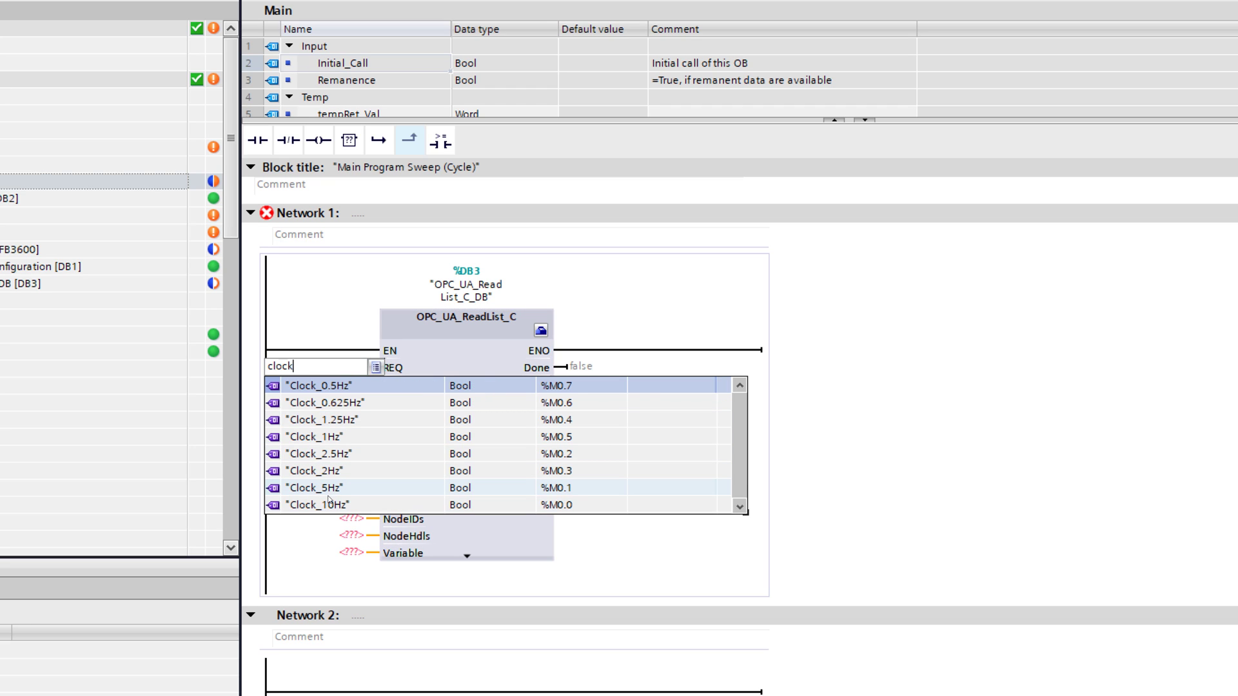
{"action": "left_click", "coordinate": [353, 386]}
{"action": "key", "text": "Return"}
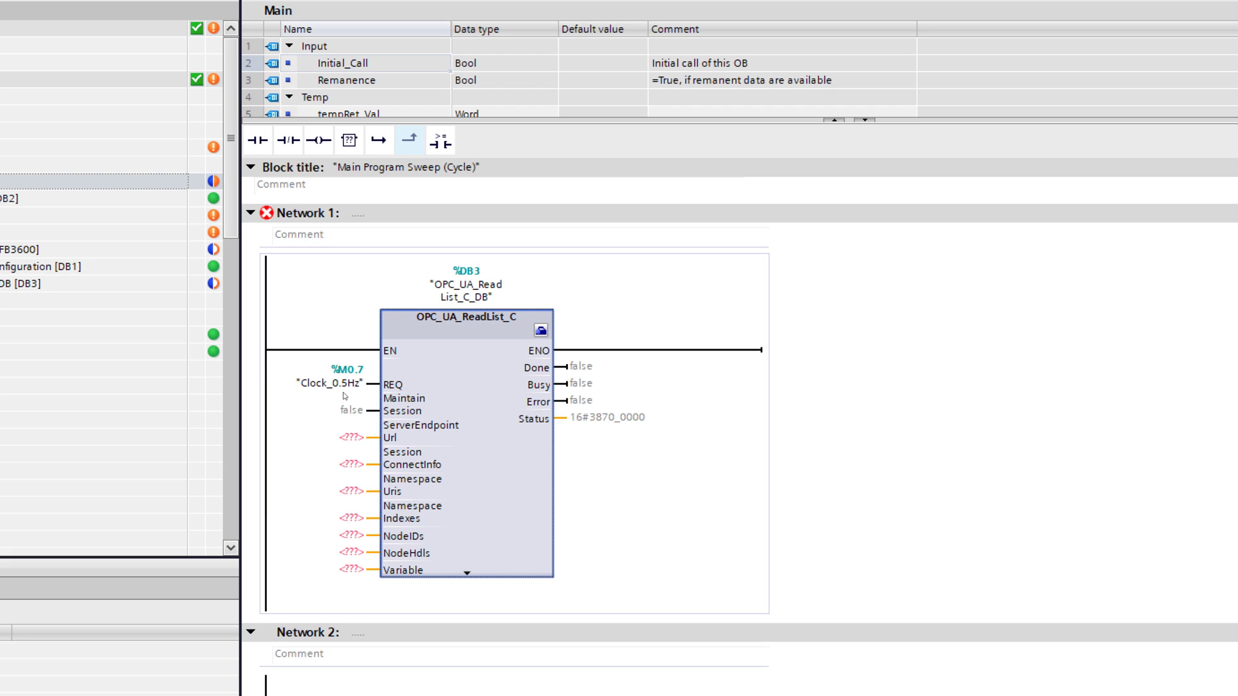
{"action": "left_click", "coordinate": [346, 415]}
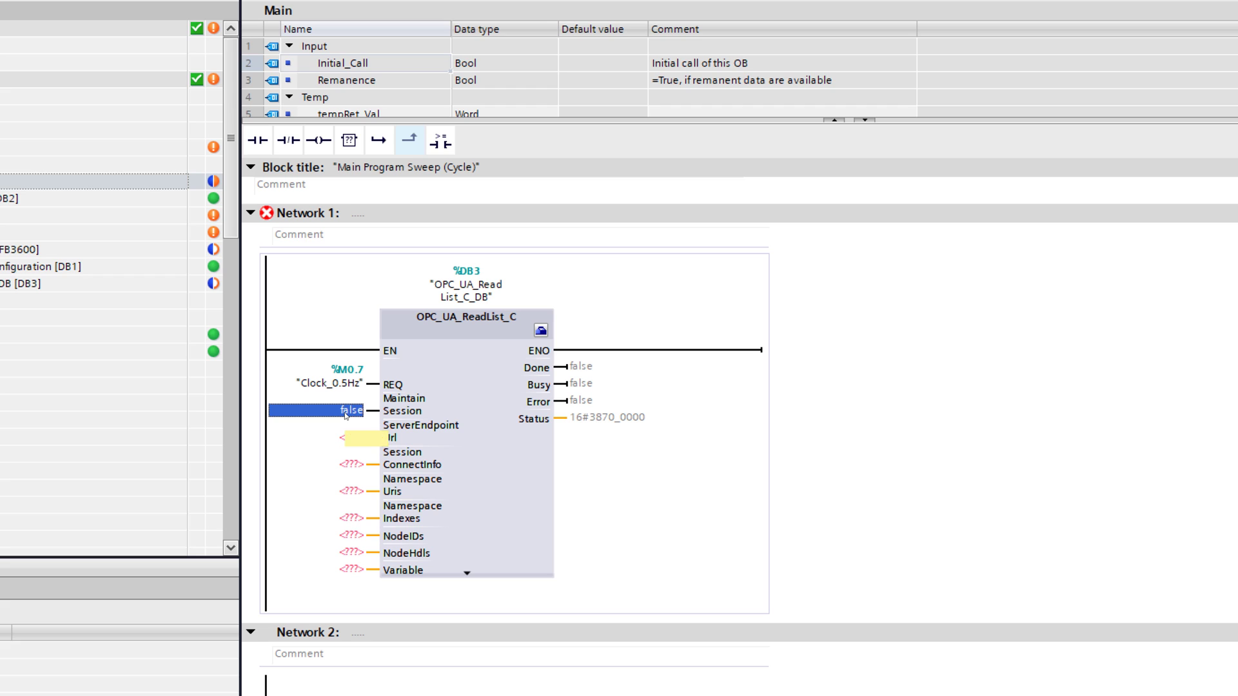
{"action": "type", "text": "false"}
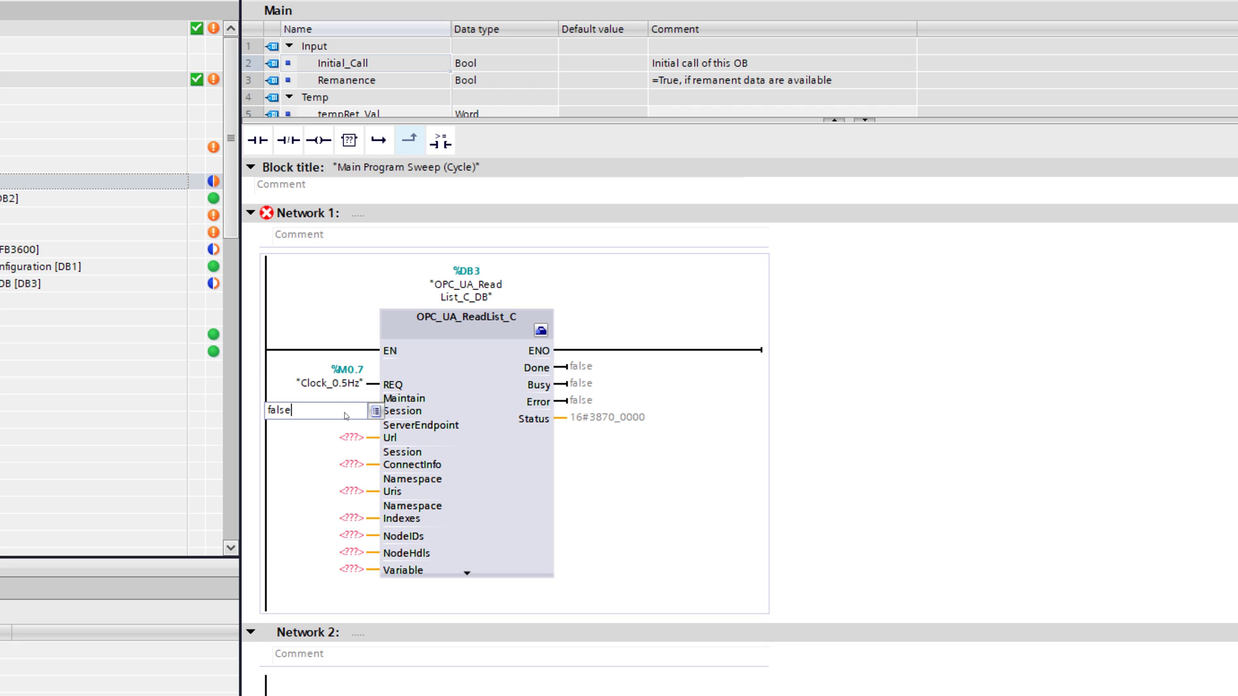
{"action": "left_click", "coordinate": [448, 379]}
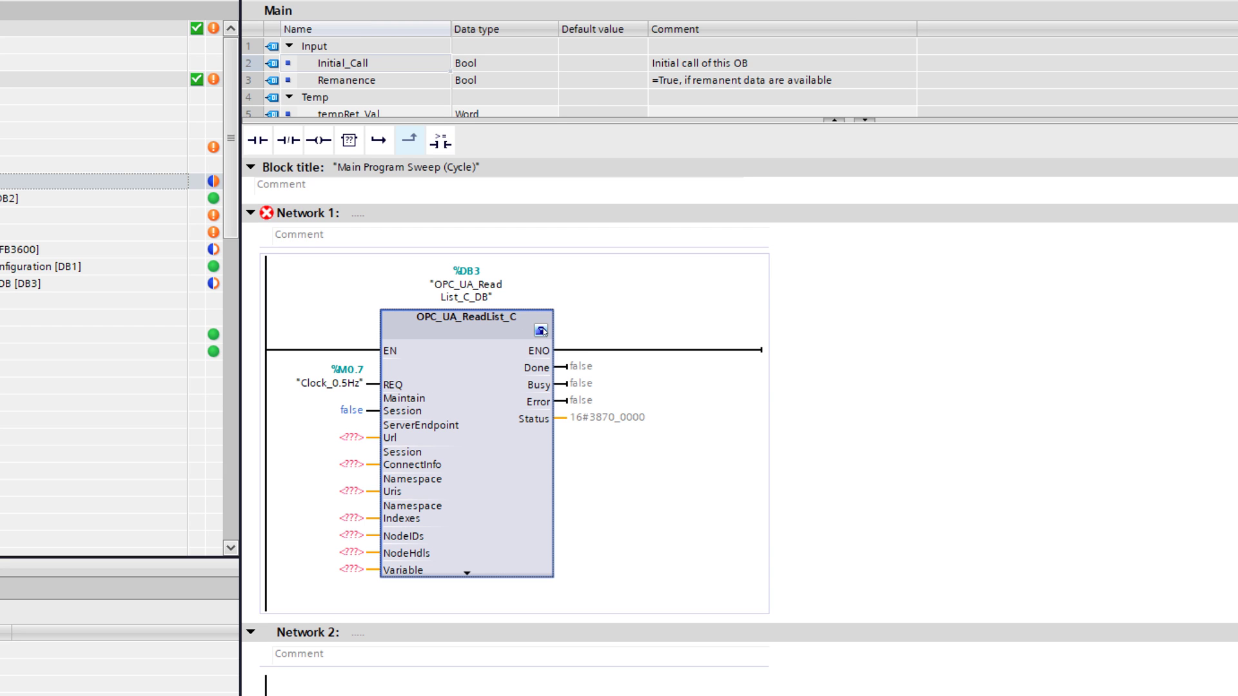
{"action": "left_click", "coordinate": [541, 331]}
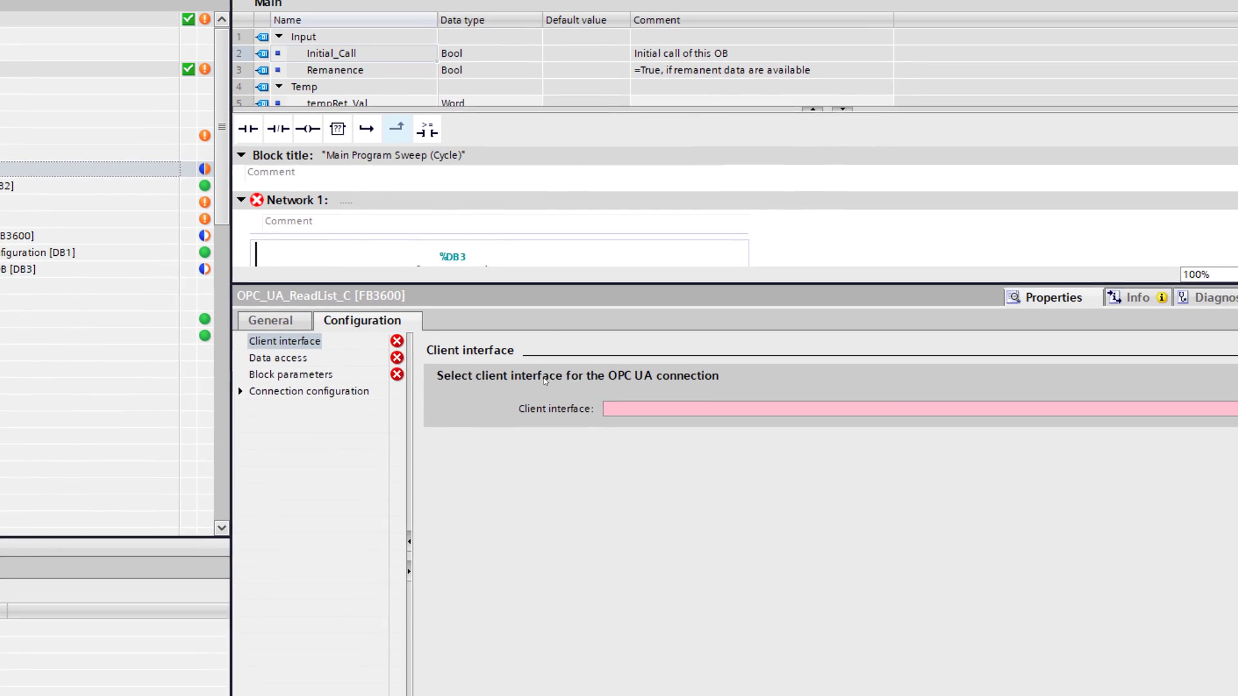
Step: Select Client interface_1 as the connection and Read list_1 under Data access
{"action": "left_click", "coordinate": [645, 408]}
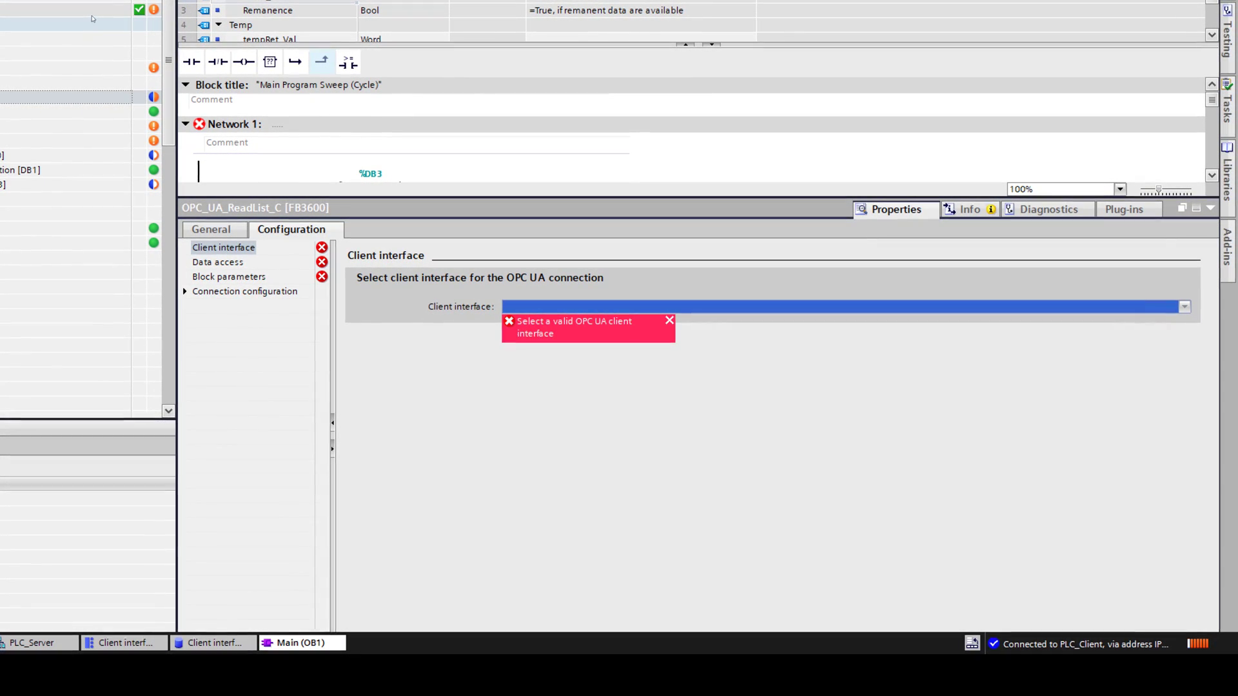
{"action": "left_click", "coordinate": [92, 11]}
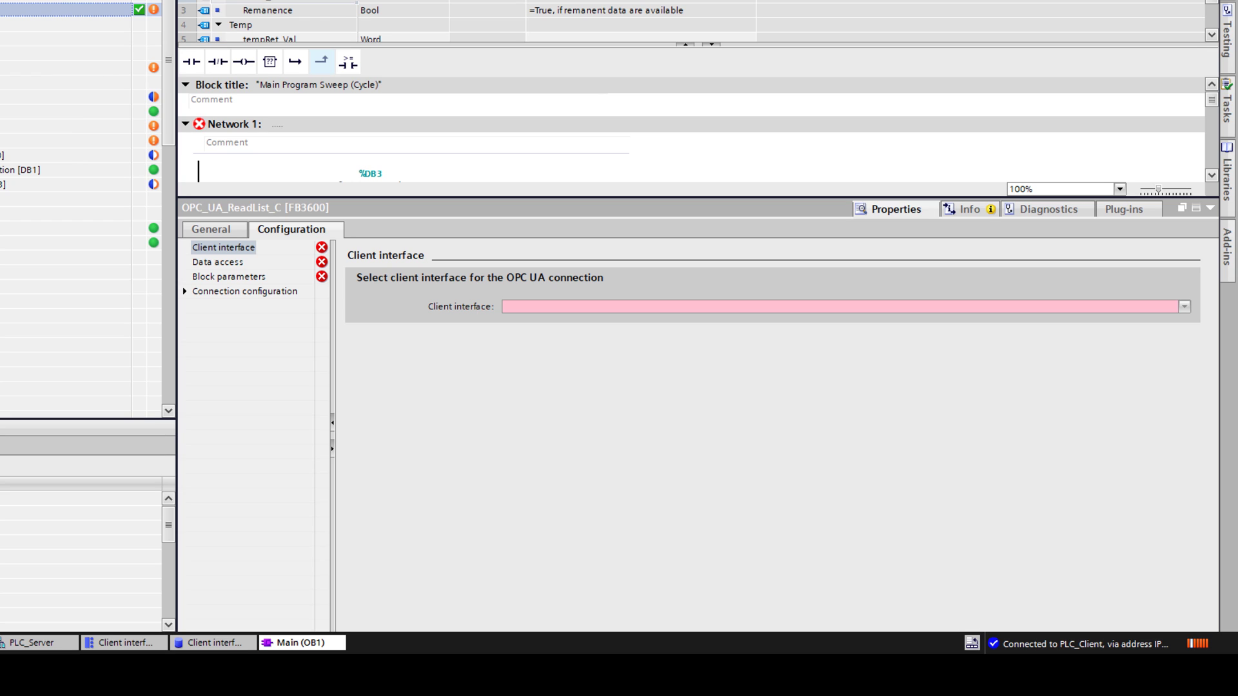
{"action": "left_click", "coordinate": [640, 308]}
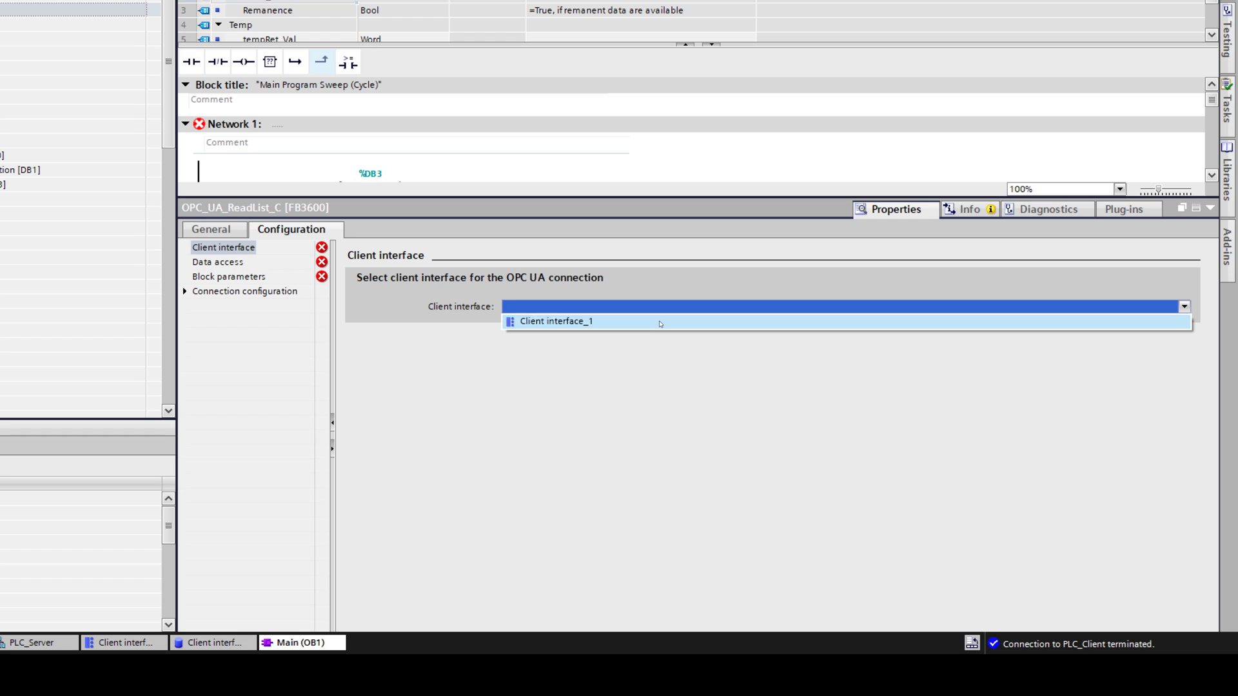
{"action": "left_click", "coordinate": [656, 325]}
{"action": "left_click", "coordinate": [243, 263]}
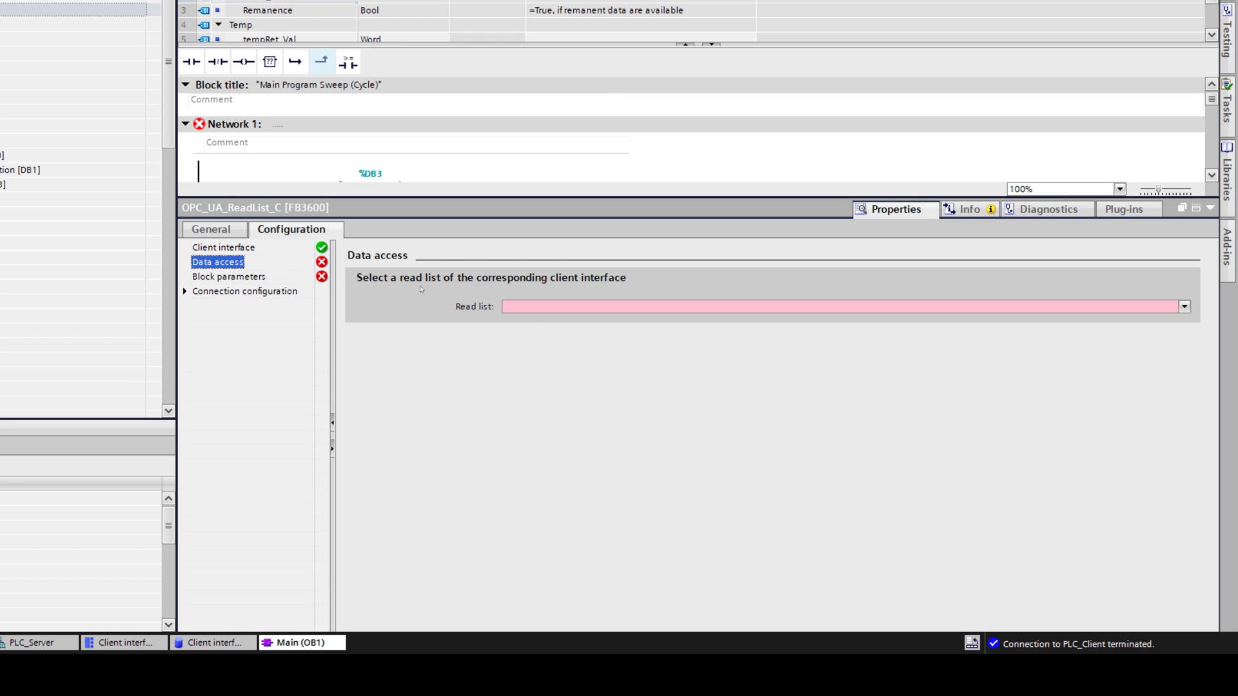
{"action": "left_click", "coordinate": [566, 309]}
{"action": "left_click", "coordinate": [545, 321]}
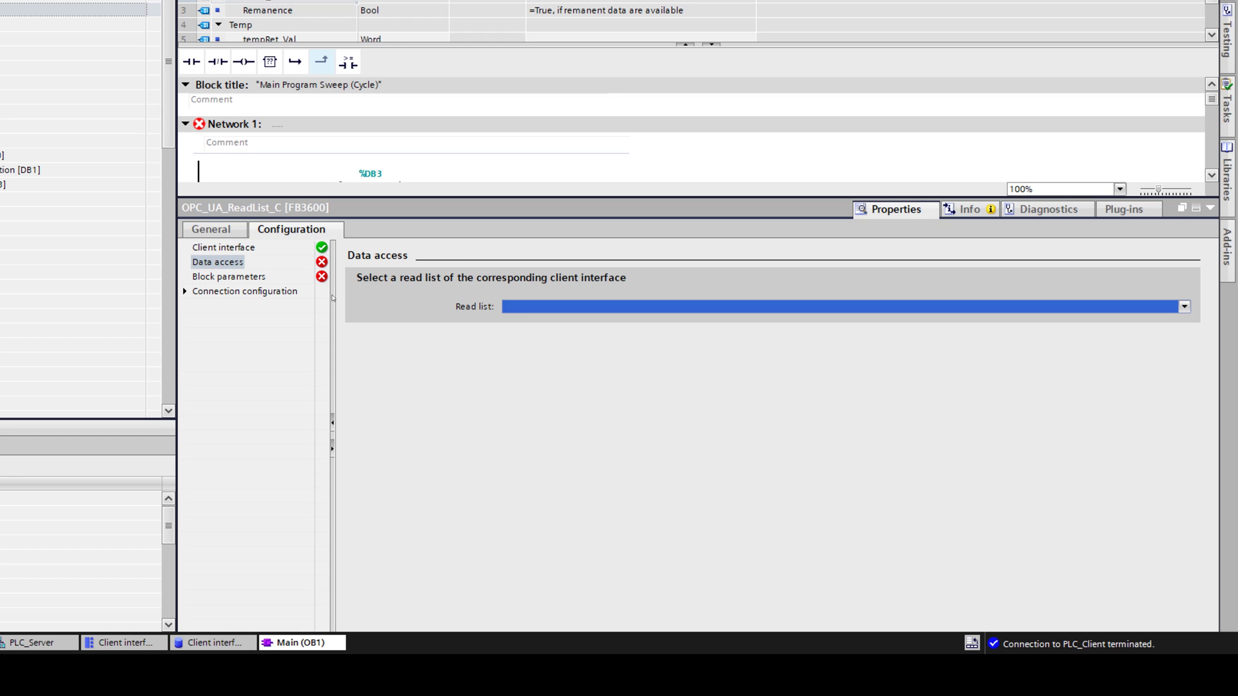
Step: Review the block parameters, connection parameters and security settings, then collapse the inspector
{"action": "left_click", "coordinate": [221, 277]}
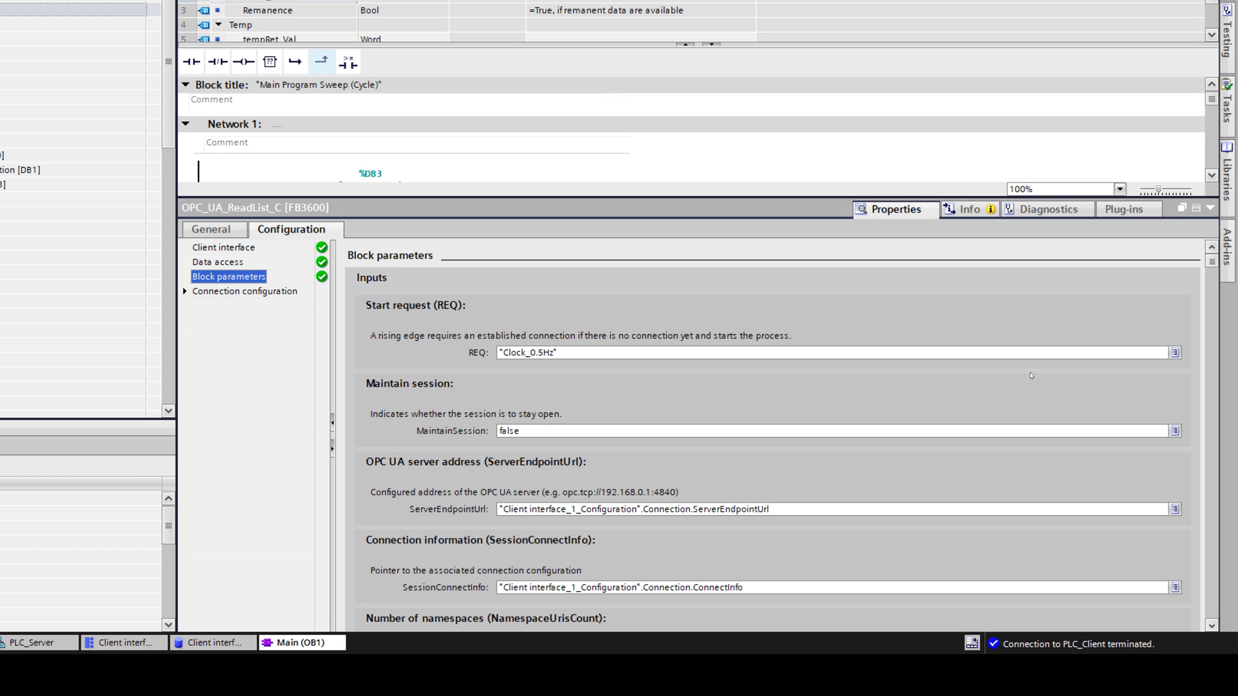
{"action": "left_click_drag", "start_coordinate": [1208, 266], "coordinate": [1218, 488]}
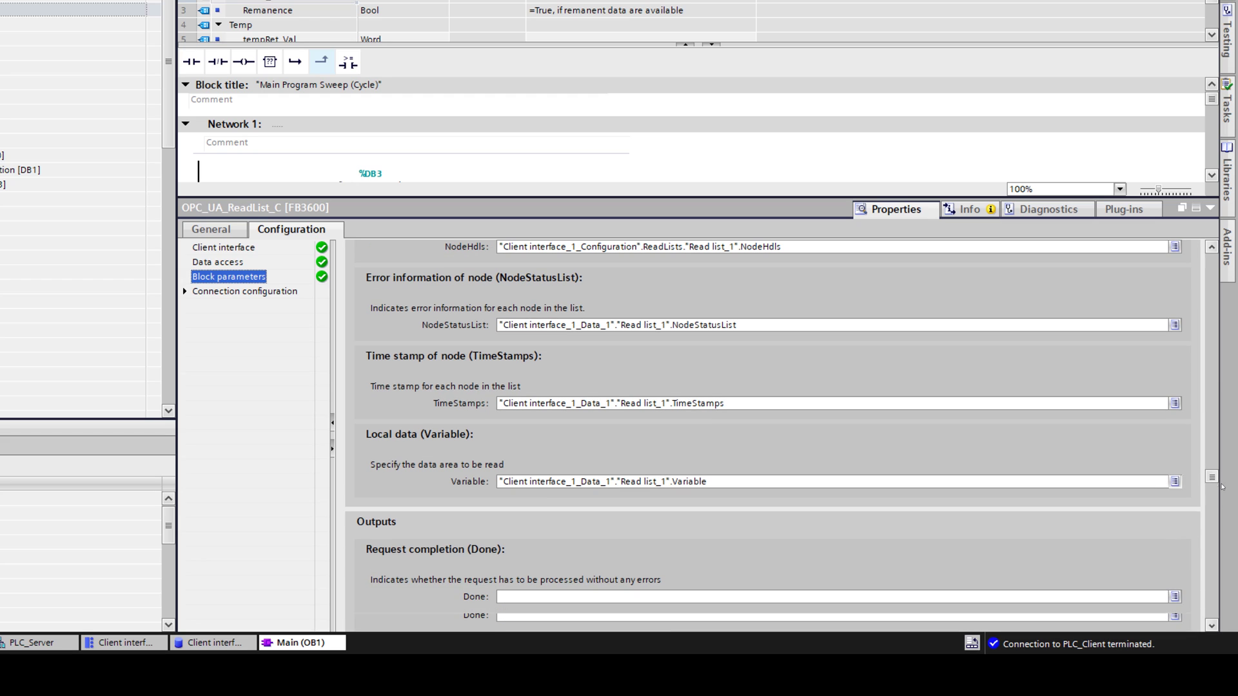
{"action": "left_click", "coordinate": [185, 292]}
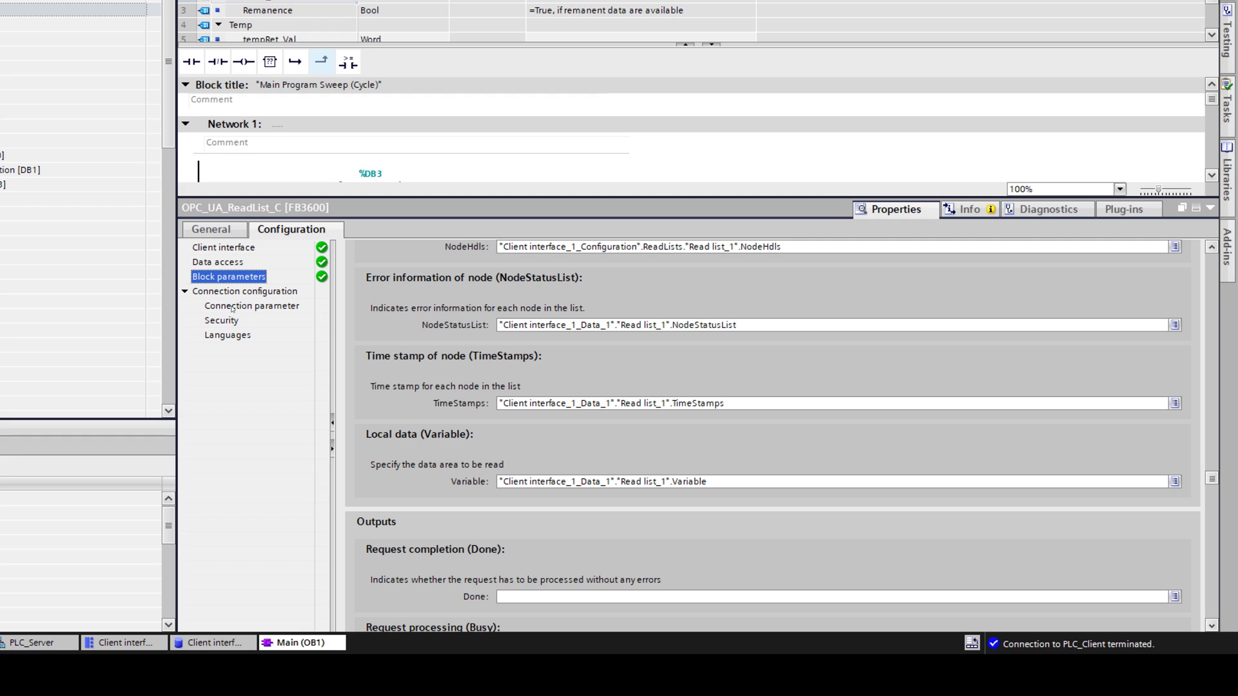
{"action": "left_click", "coordinate": [232, 307]}
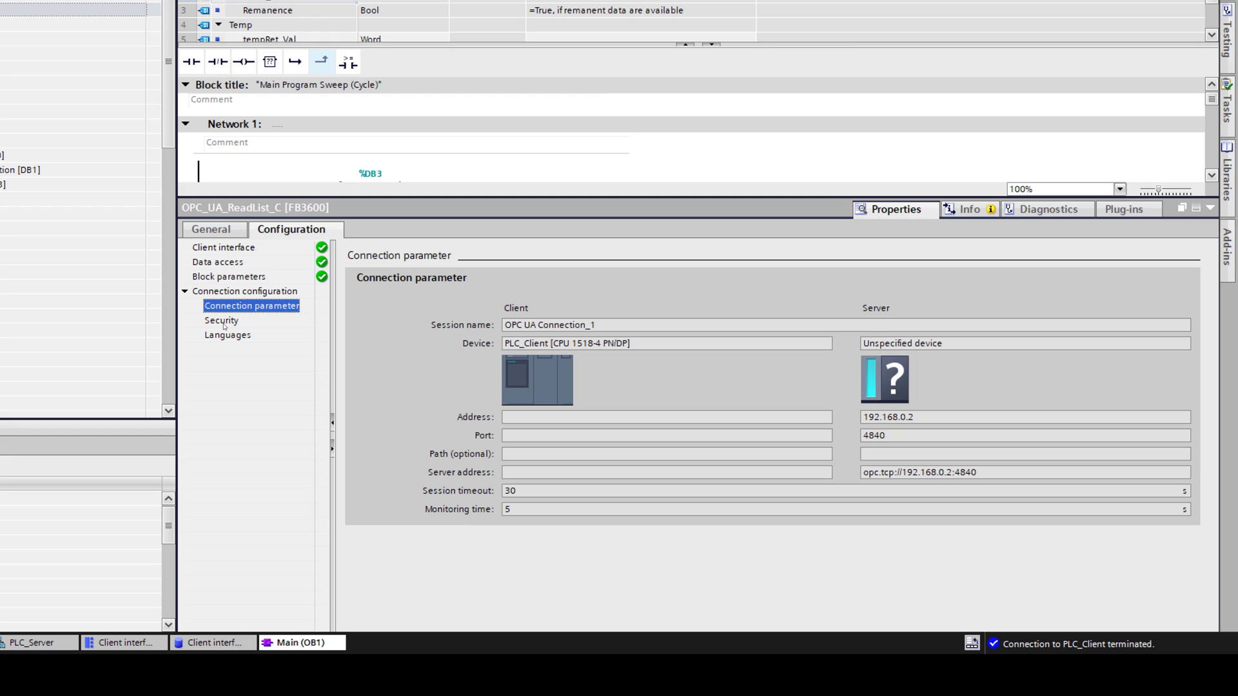
{"action": "left_click", "coordinate": [223, 323]}
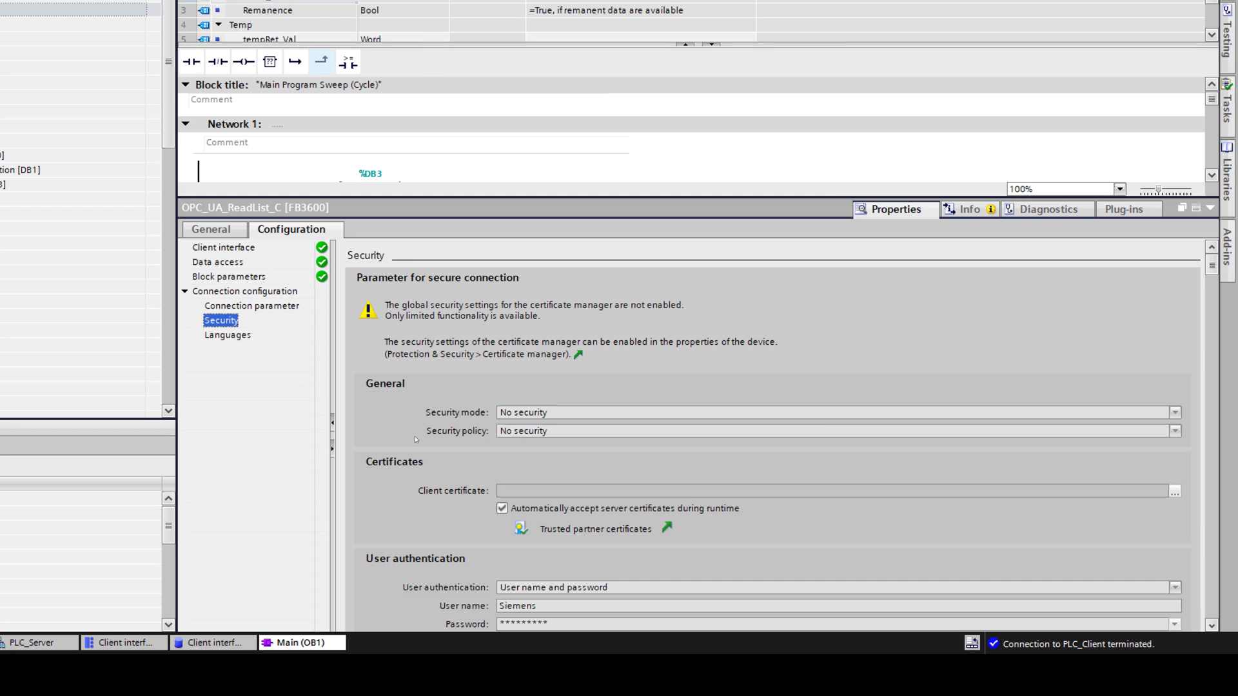
{"action": "scroll", "coordinate": [416, 440], "scroll_direction": "down", "scroll_amount": 3}
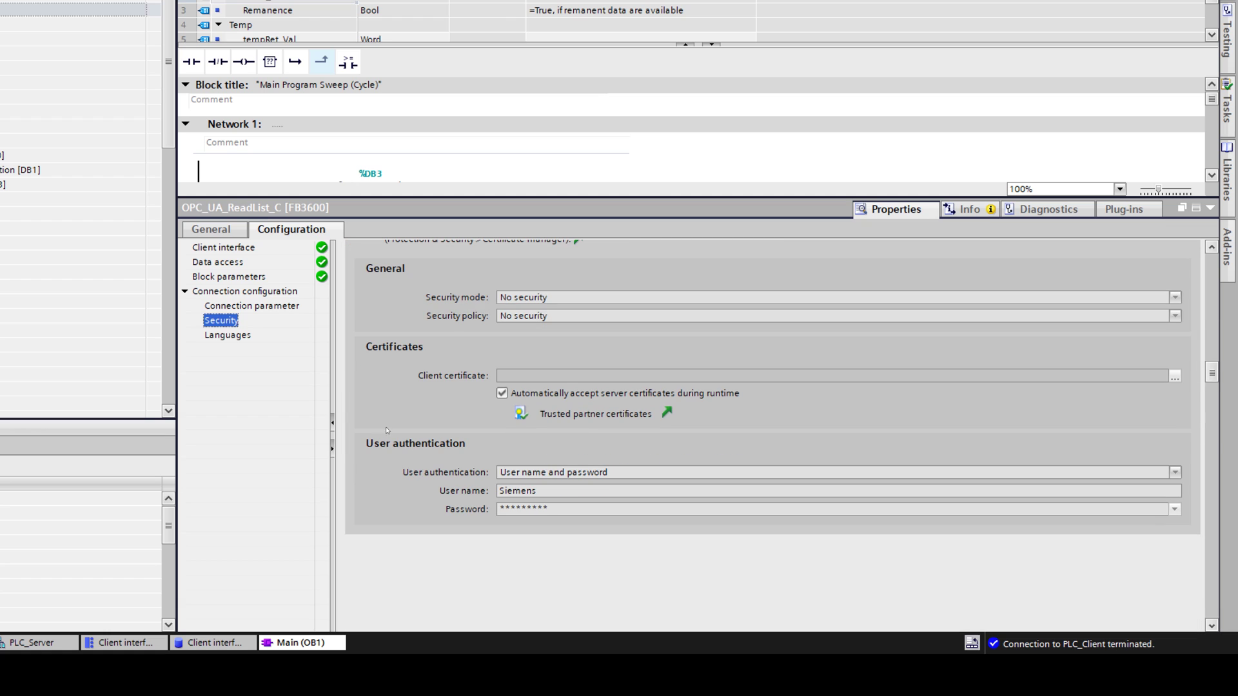
{"action": "left_click", "coordinate": [1210, 210]}
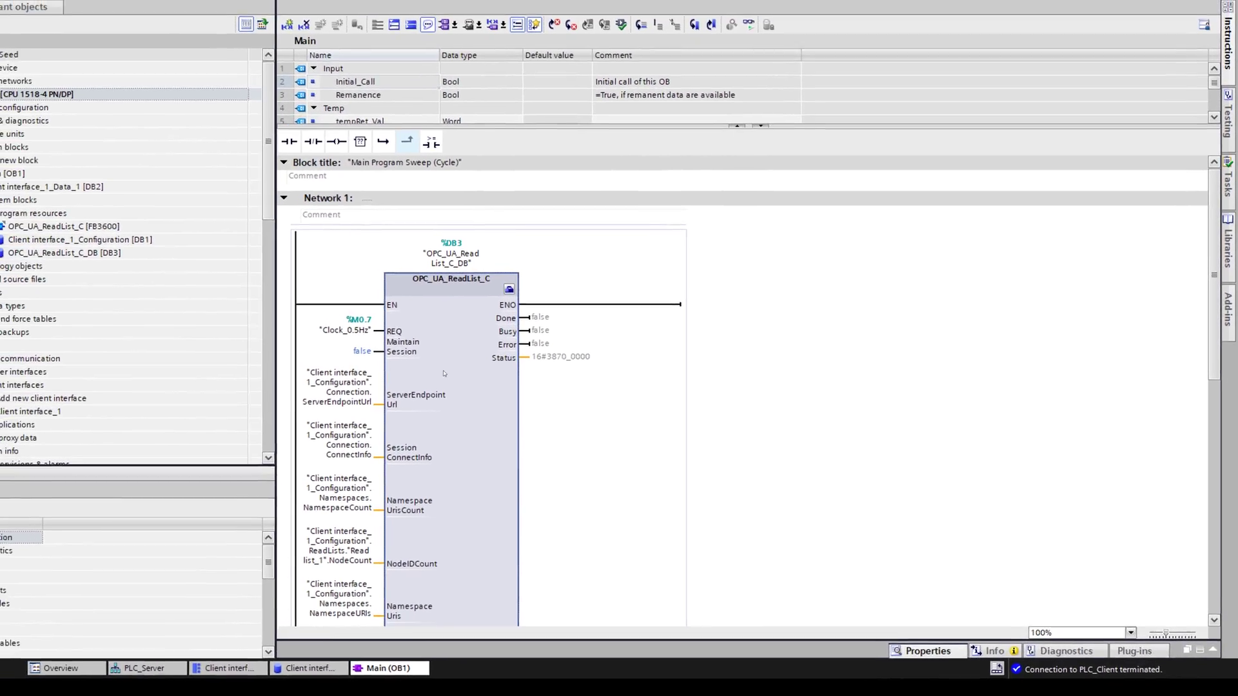
Step: Download the client program with OPC_UA_ReadList_C_DB to PLC_Client and enlarge the editor
{"action": "scroll", "coordinate": [383, 323], "scroll_direction": "down", "scroll_amount": 4}
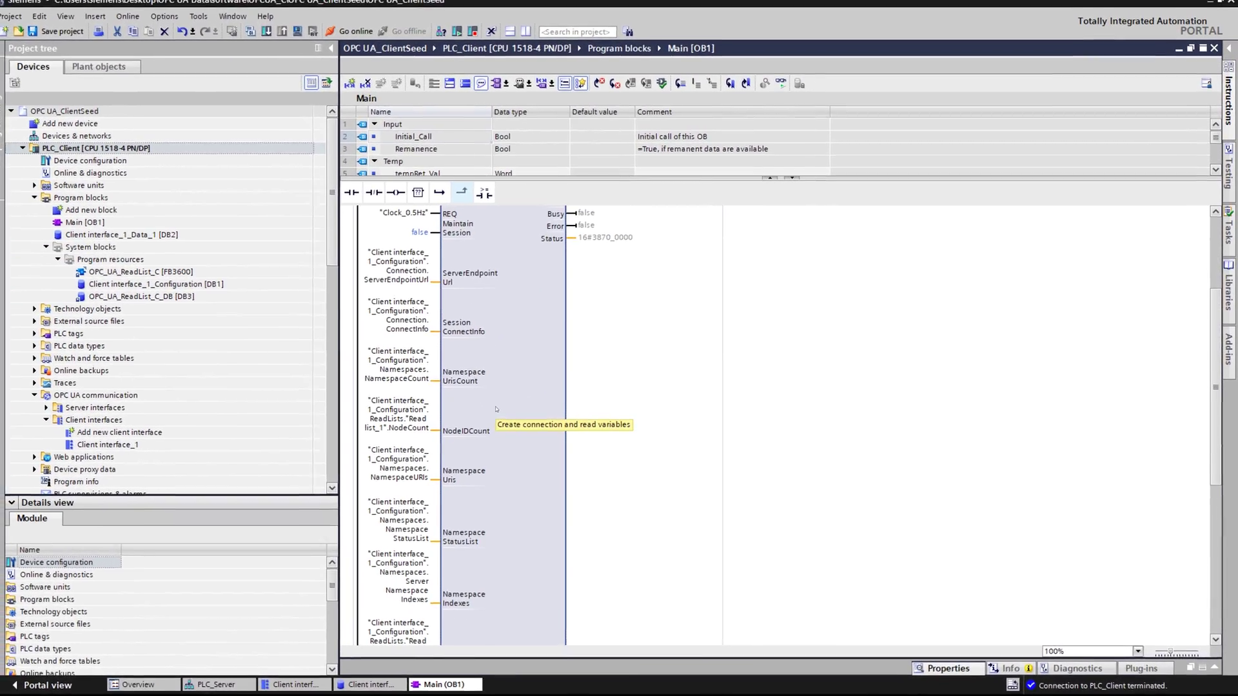
{"action": "scroll", "coordinate": [500, 401], "scroll_direction": "up", "scroll_amount": 4}
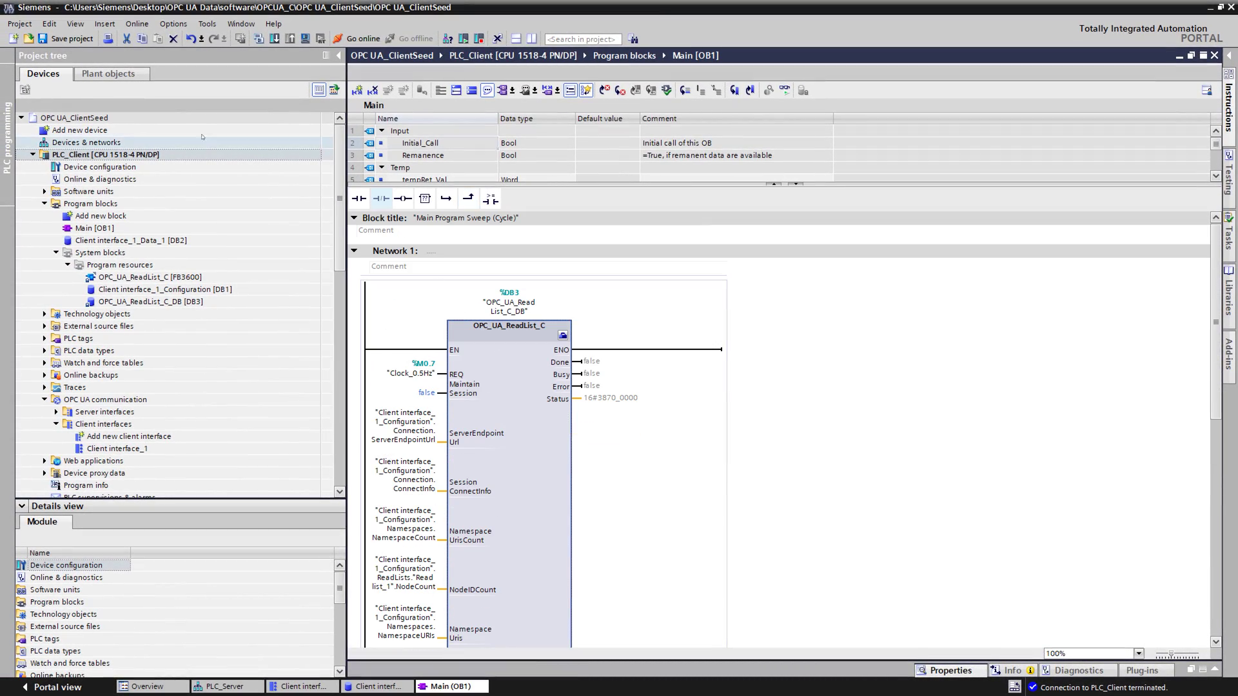
{"action": "left_click", "coordinate": [275, 39]}
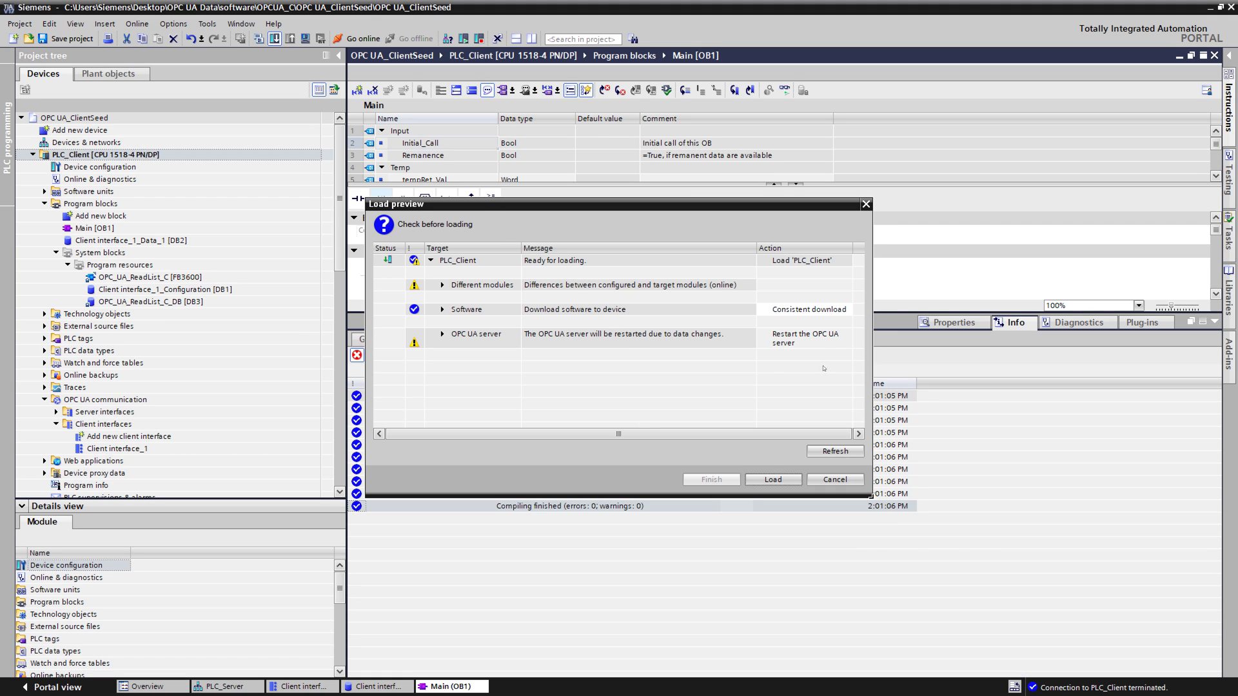
{"action": "left_click", "coordinate": [789, 479]}
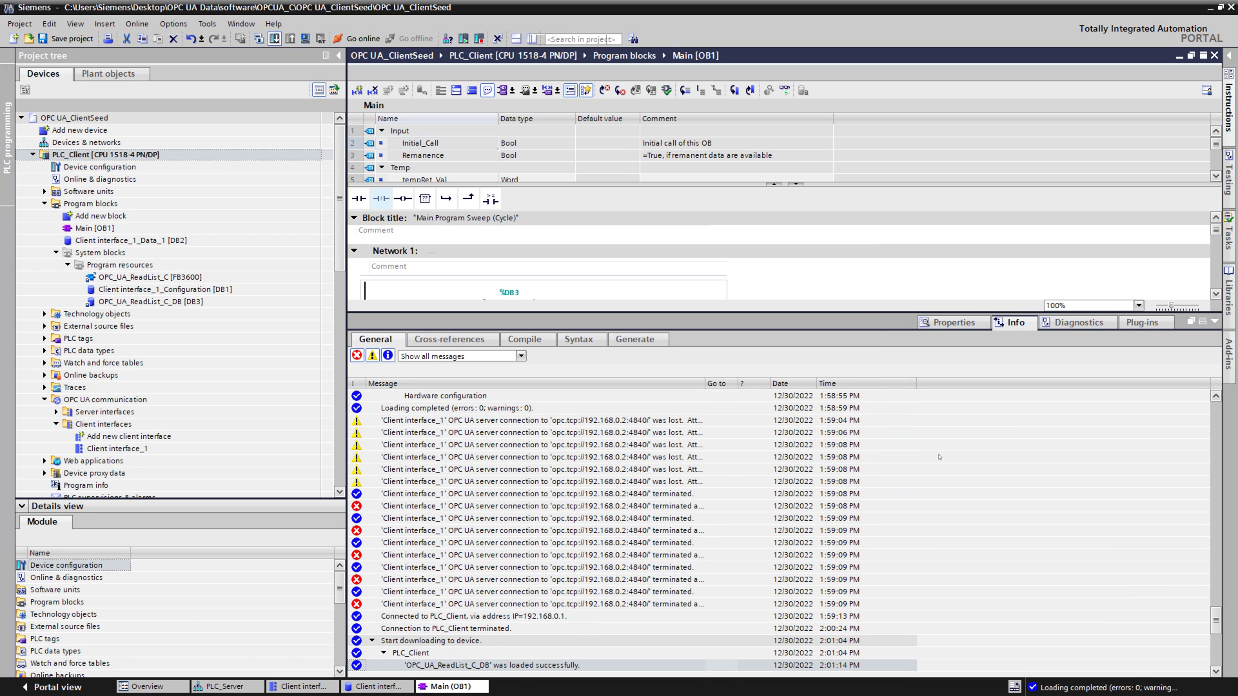
{"action": "left_click", "coordinate": [1215, 322]}
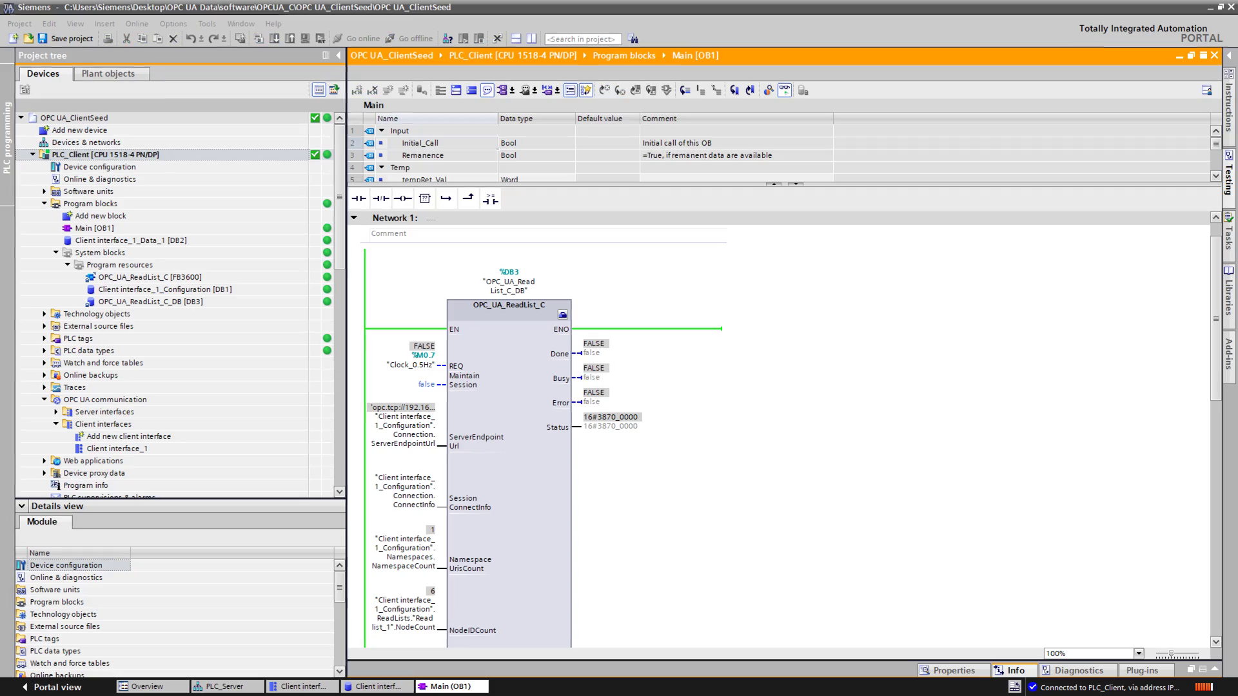
{"action": "key", "text": "F1"}
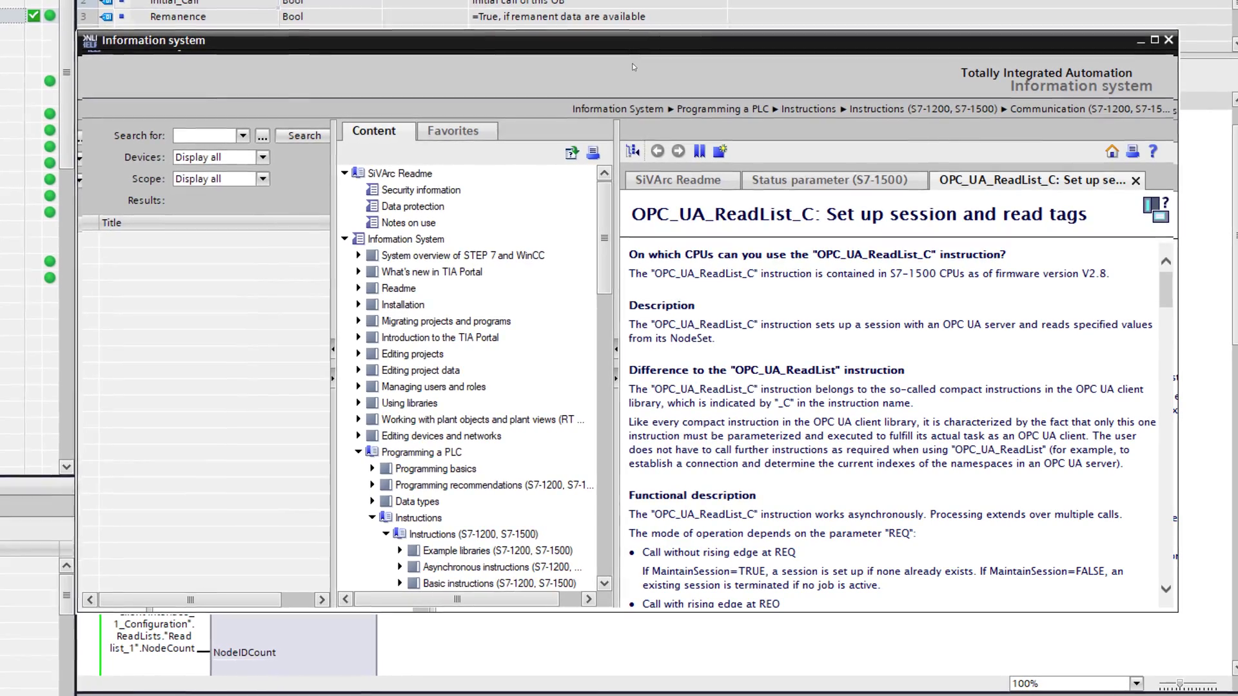
{"action": "scroll", "coordinate": [905, 372], "scroll_direction": "down", "scroll_amount": 10}
{"action": "scroll", "coordinate": [901, 358], "scroll_direction": "down", "scroll_amount": 15}
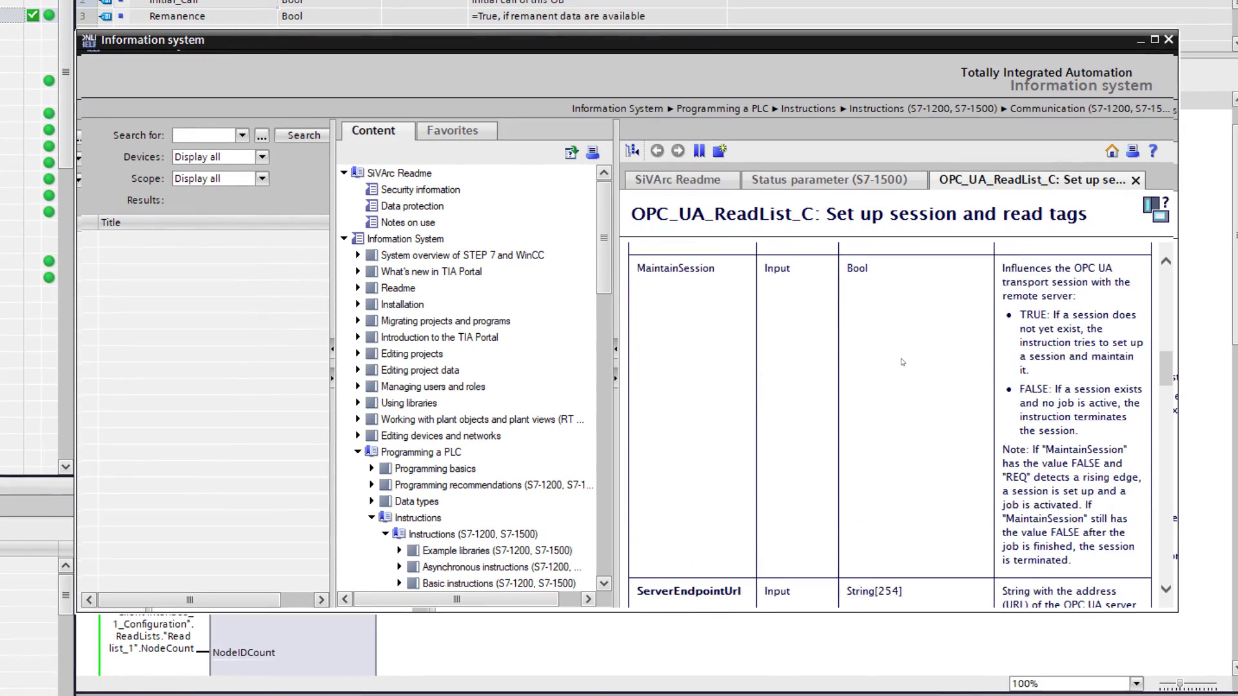
{"action": "scroll", "coordinate": [902, 362], "scroll_direction": "down", "scroll_amount": 15}
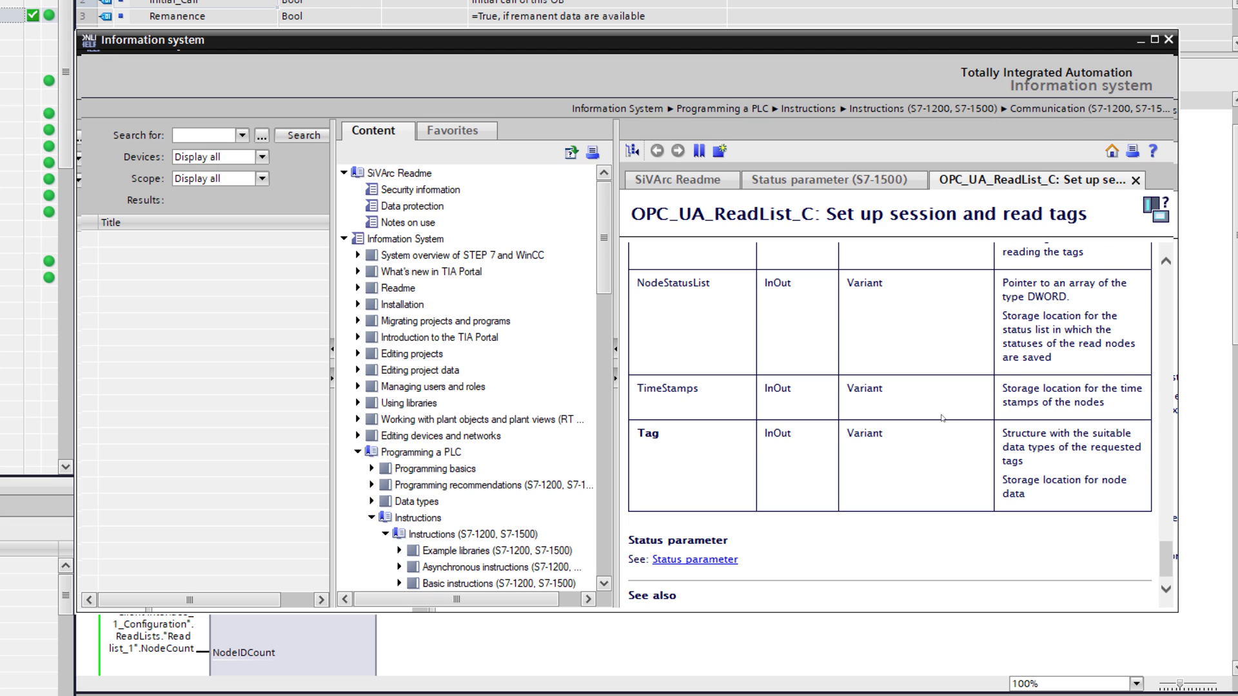
{"action": "left_click", "coordinate": [715, 560]}
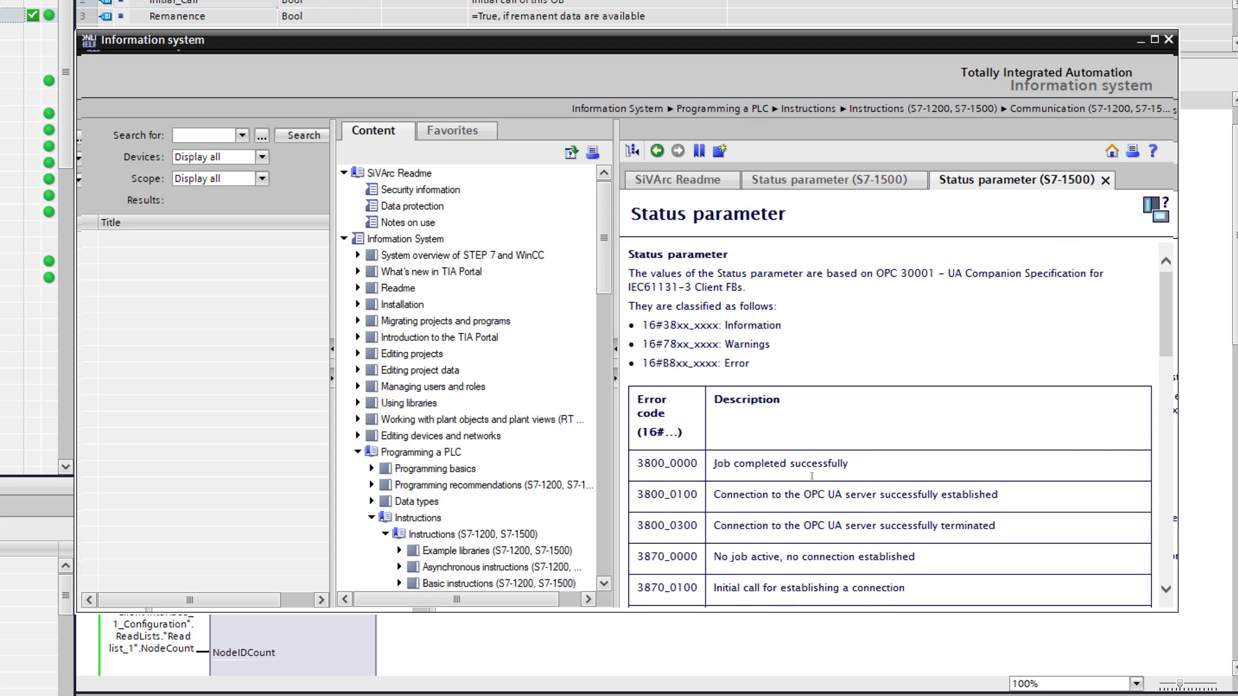
{"action": "scroll", "coordinate": [812, 476], "scroll_direction": "down", "scroll_amount": 3}
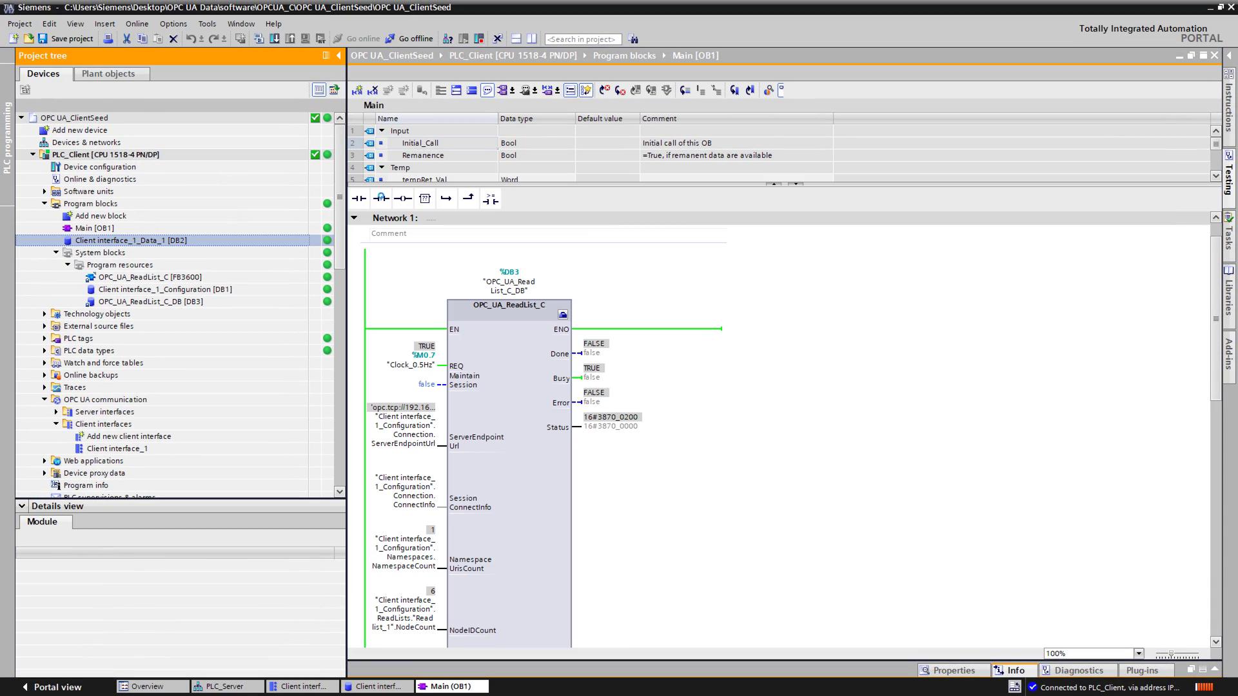
Step: Monitor Client interface_1_Data_1 [DB2] live, open PLC_Server's Global_DB, and split the editor vertically
{"action": "double_click", "coordinate": [131, 240]}
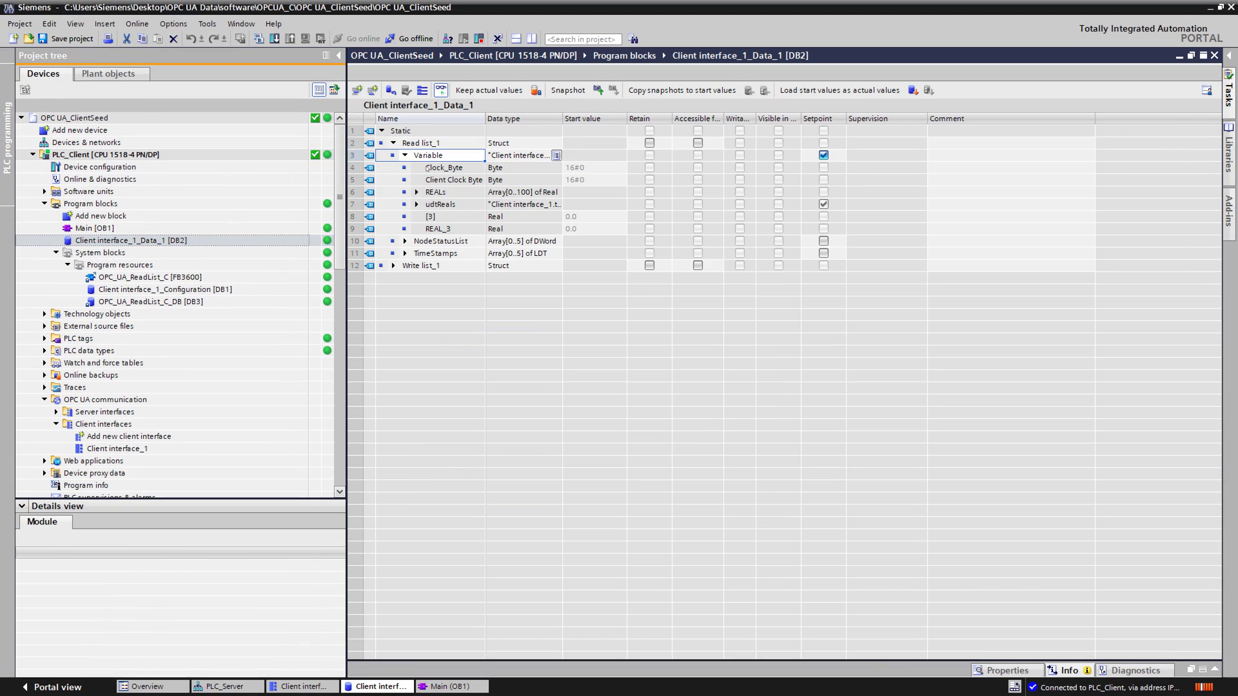
{"action": "left_click", "coordinate": [442, 91]}
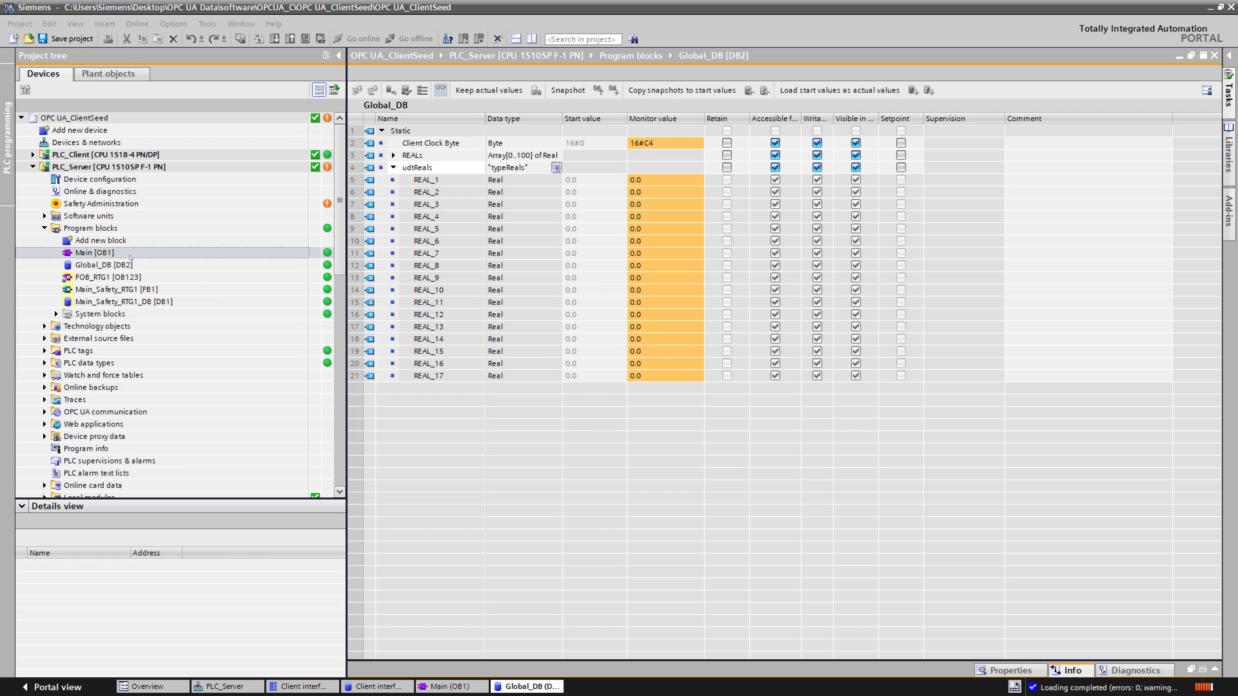
{"action": "left_click", "coordinate": [261, 265]}
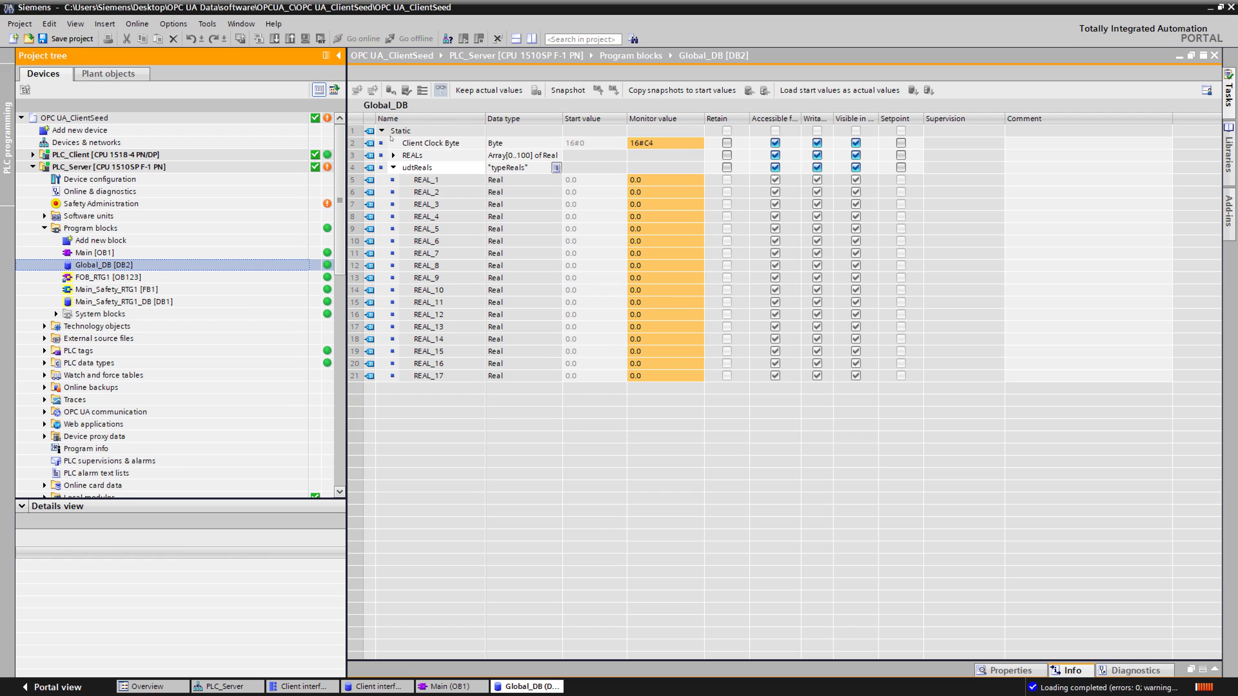
{"action": "left_click", "coordinate": [391, 138]}
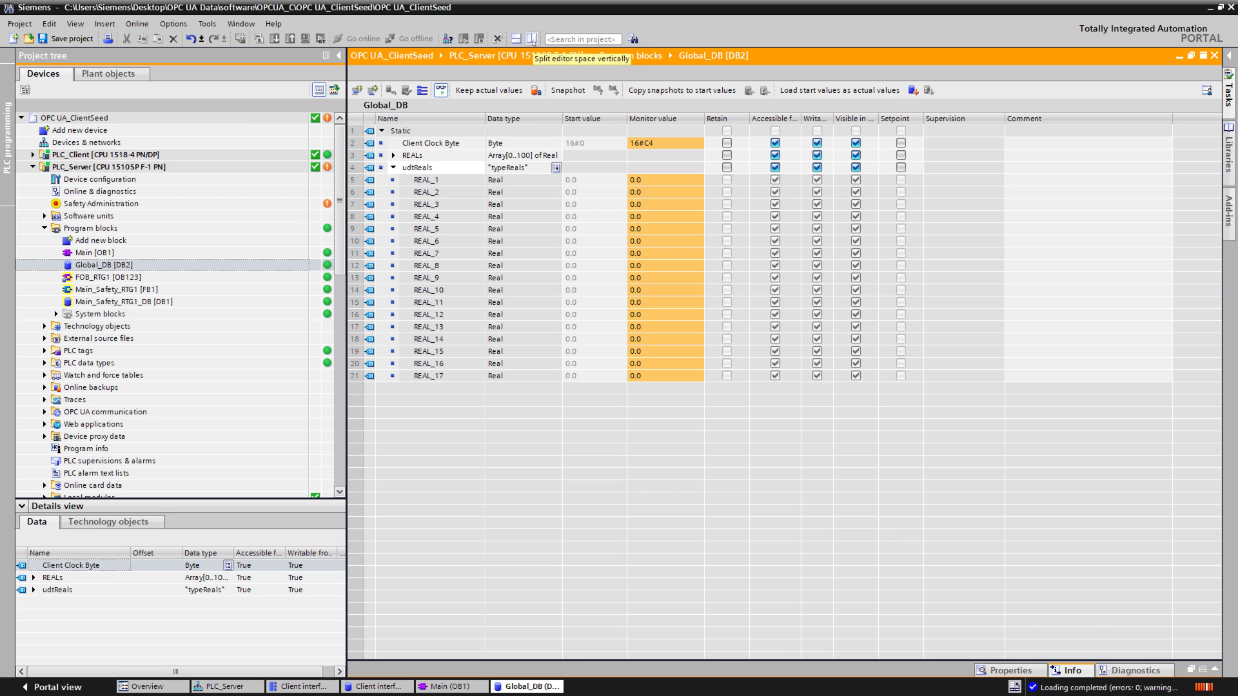
{"action": "left_click", "coordinate": [531, 38]}
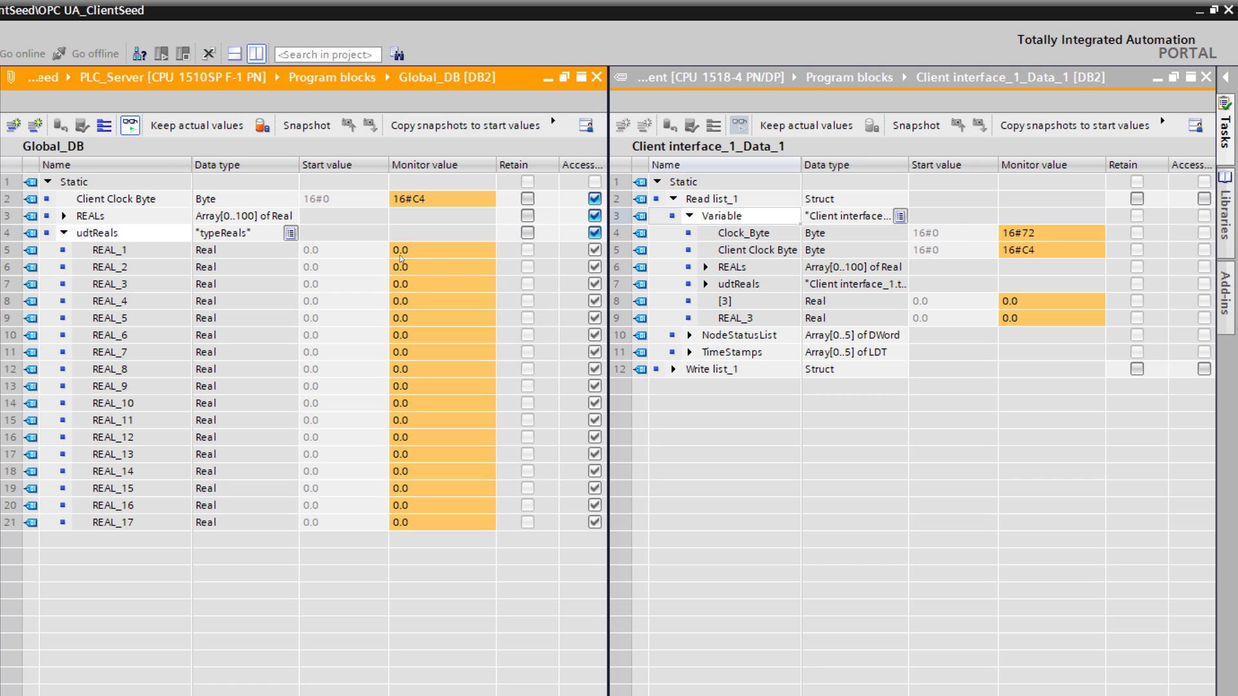
Step: Modify REAL_1 to 12 and REAL_3 to 23 in the monitored Global_DB
{"action": "left_click", "coordinate": [443, 246]}
{"action": "right_click", "coordinate": [443, 247]}
{"action": "left_click", "coordinate": [486, 251]}
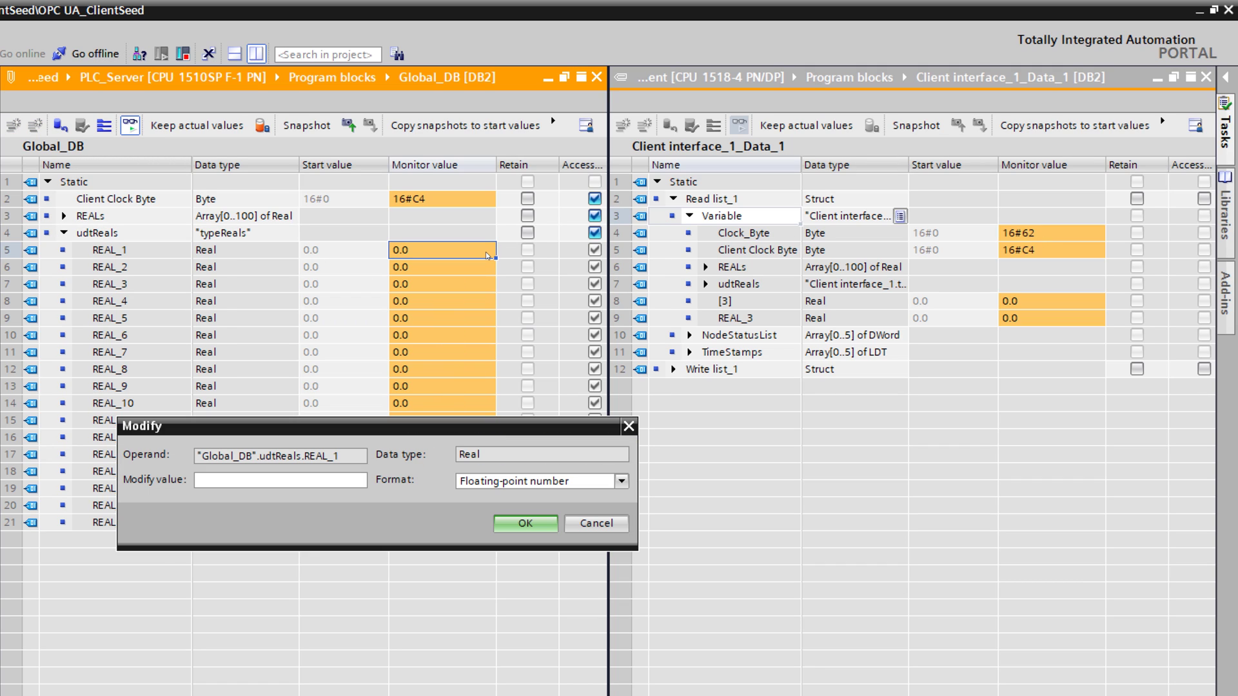
{"action": "type", "text": "12"}
{"action": "key", "text": "Return"}
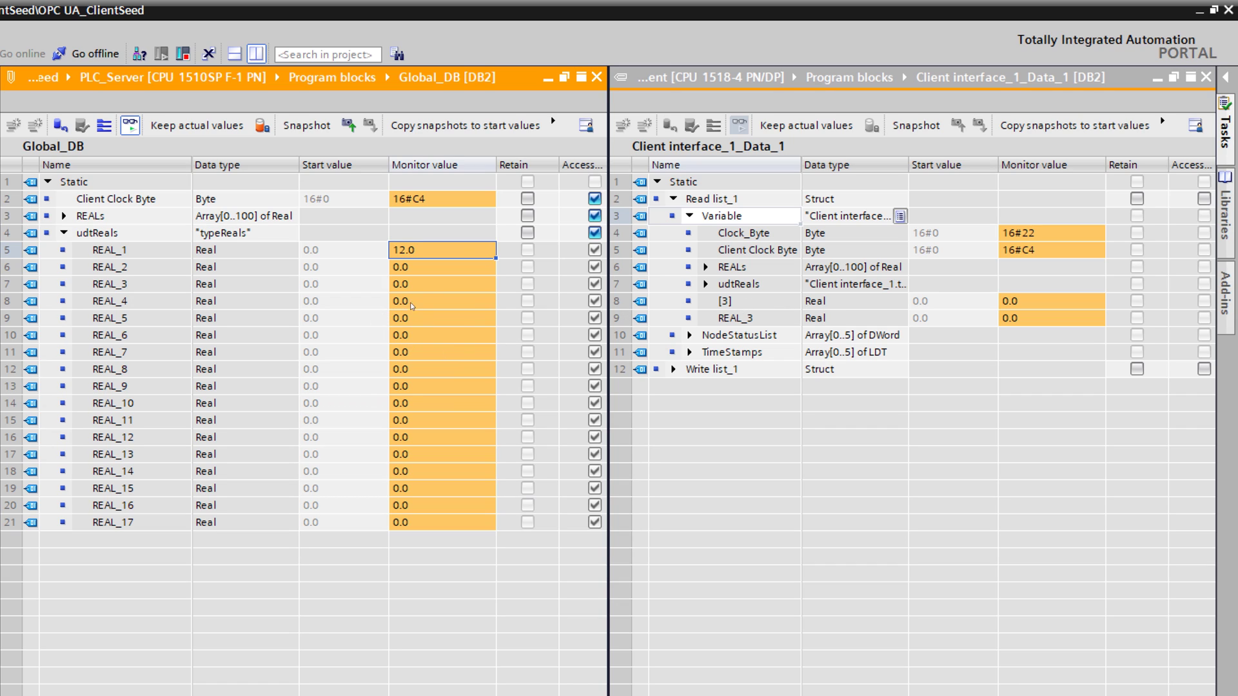
{"action": "left_click", "coordinate": [423, 288]}
{"action": "right_click", "coordinate": [423, 287]}
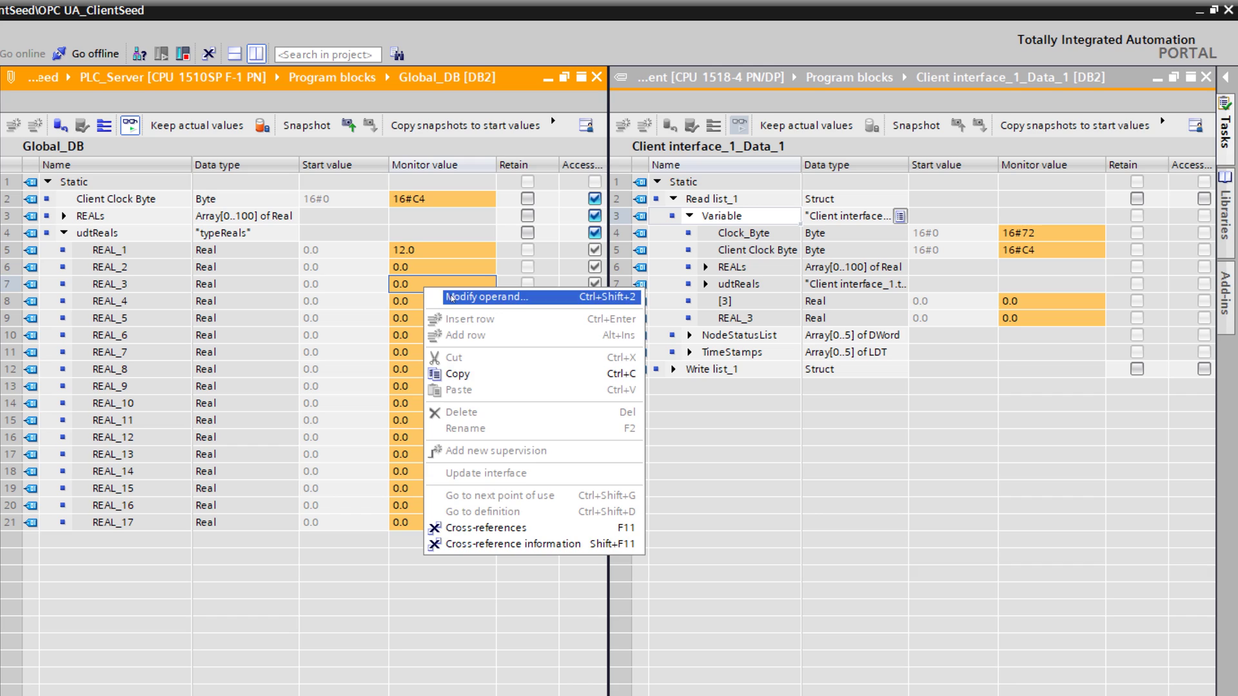
{"action": "left_click", "coordinate": [451, 296]}
{"action": "type", "text": "23"}
{"action": "key", "text": "Return"}
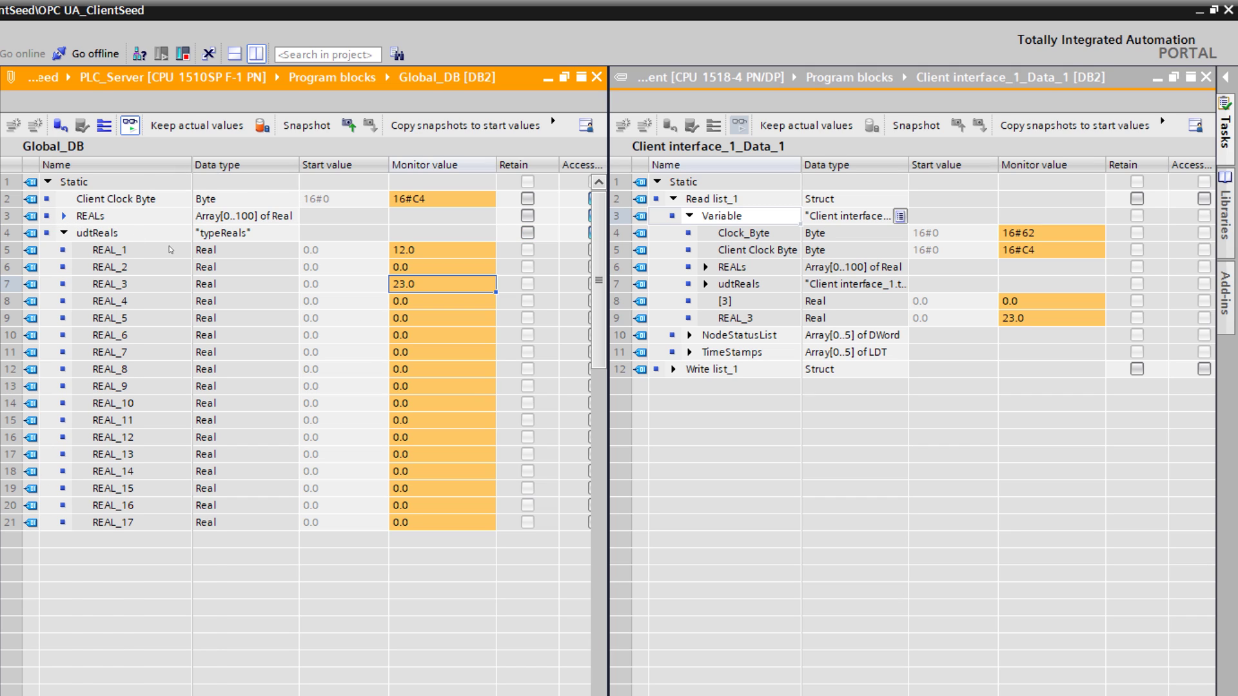
Step: Modify REALs[3] to 2584.23 so the client's read element [3] matches
{"action": "right_click", "coordinate": [432, 290]}
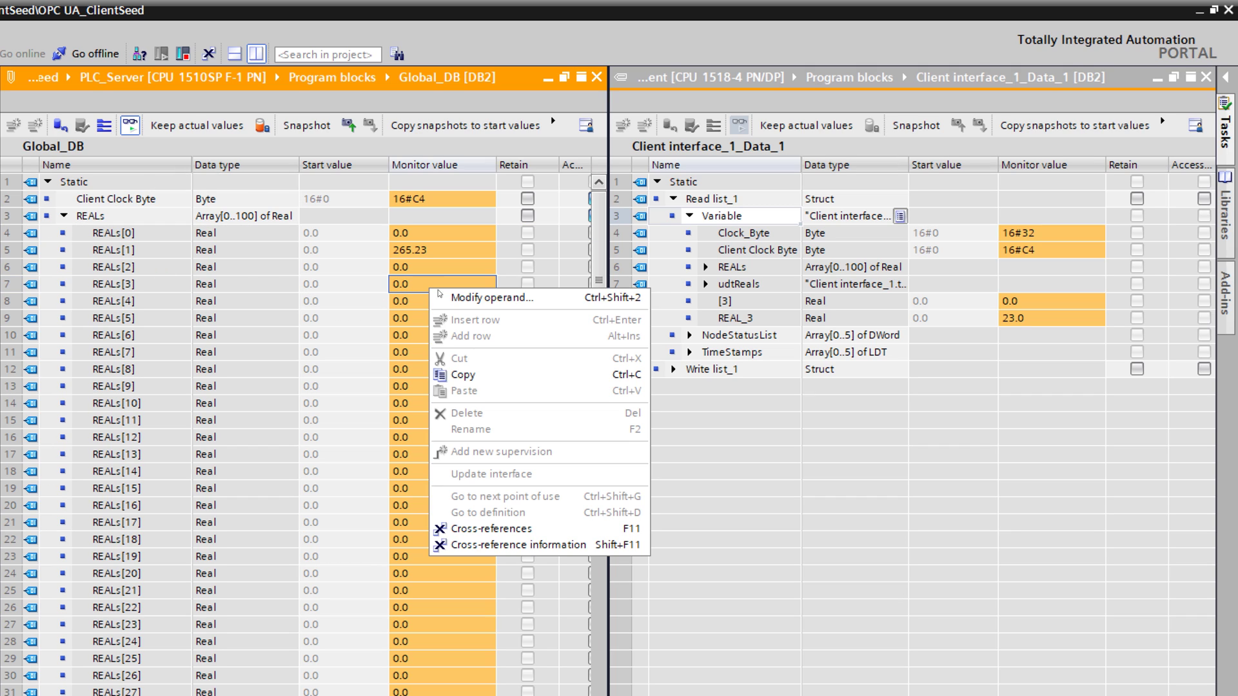
{"action": "left_click", "coordinate": [471, 300]}
{"action": "type", "text": "2584.23"}
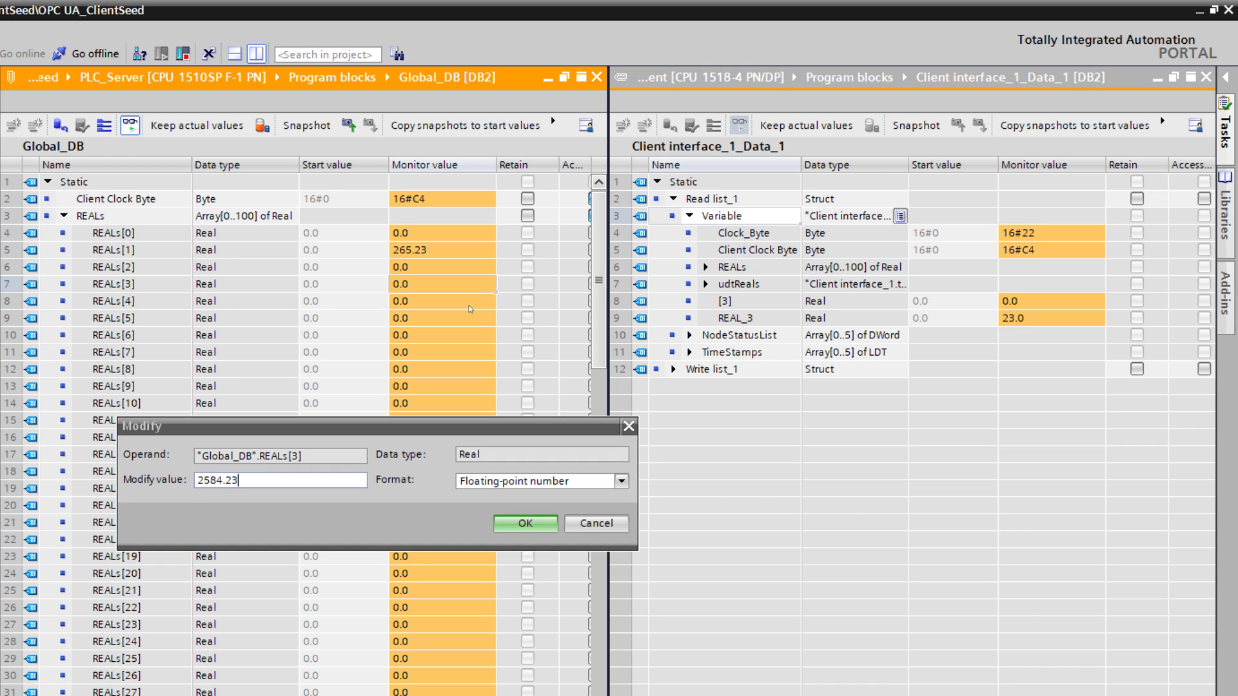
{"action": "key", "text": "Return"}
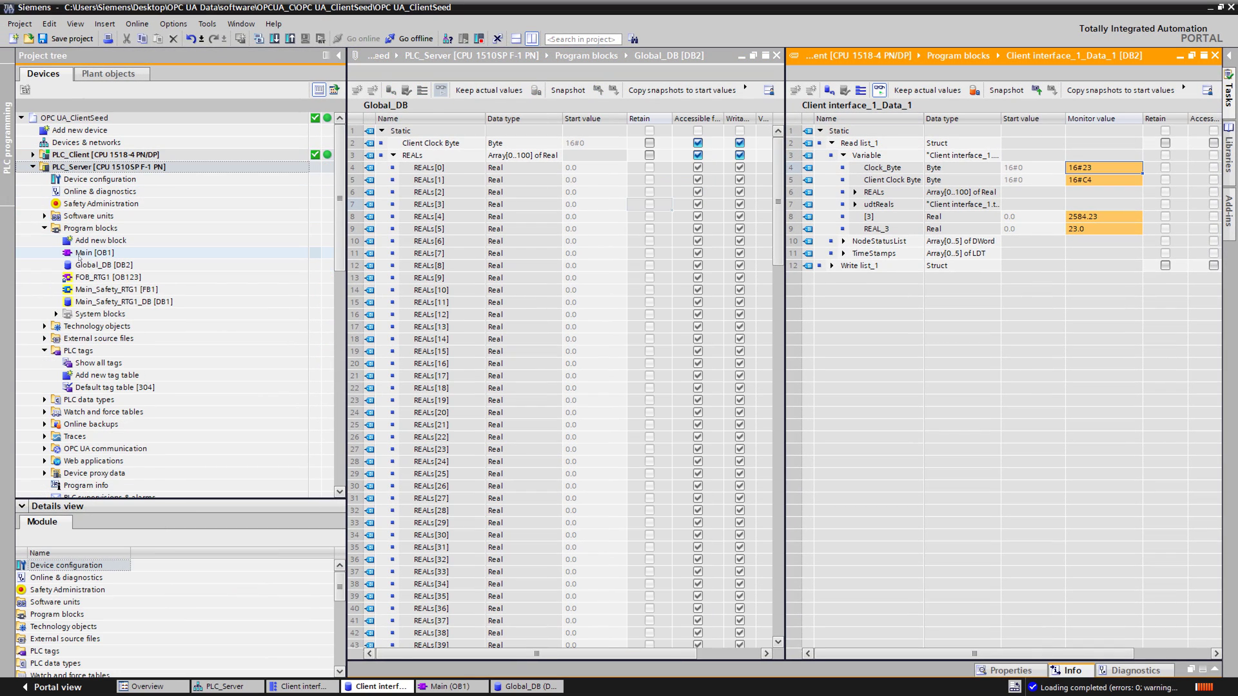
Step: Expand PLC_Client > Program blocks and open Main [OB1]
{"action": "left_click", "coordinate": [33, 155]}
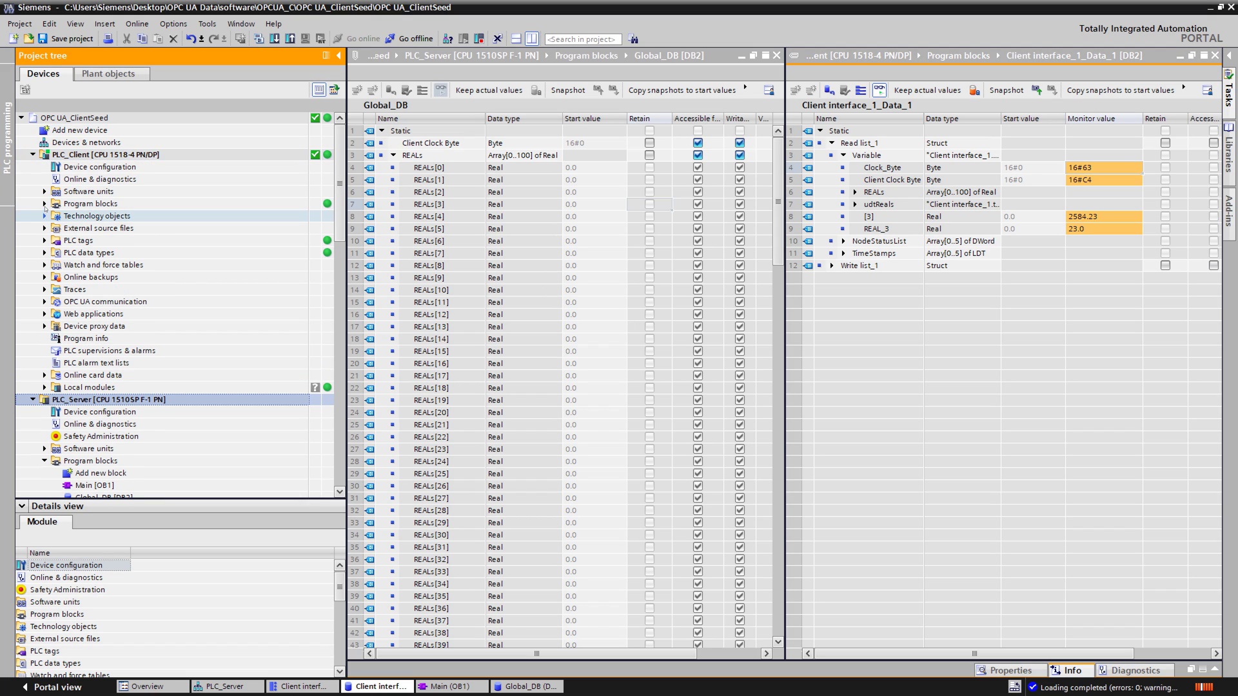
{"action": "left_click", "coordinate": [44, 204]}
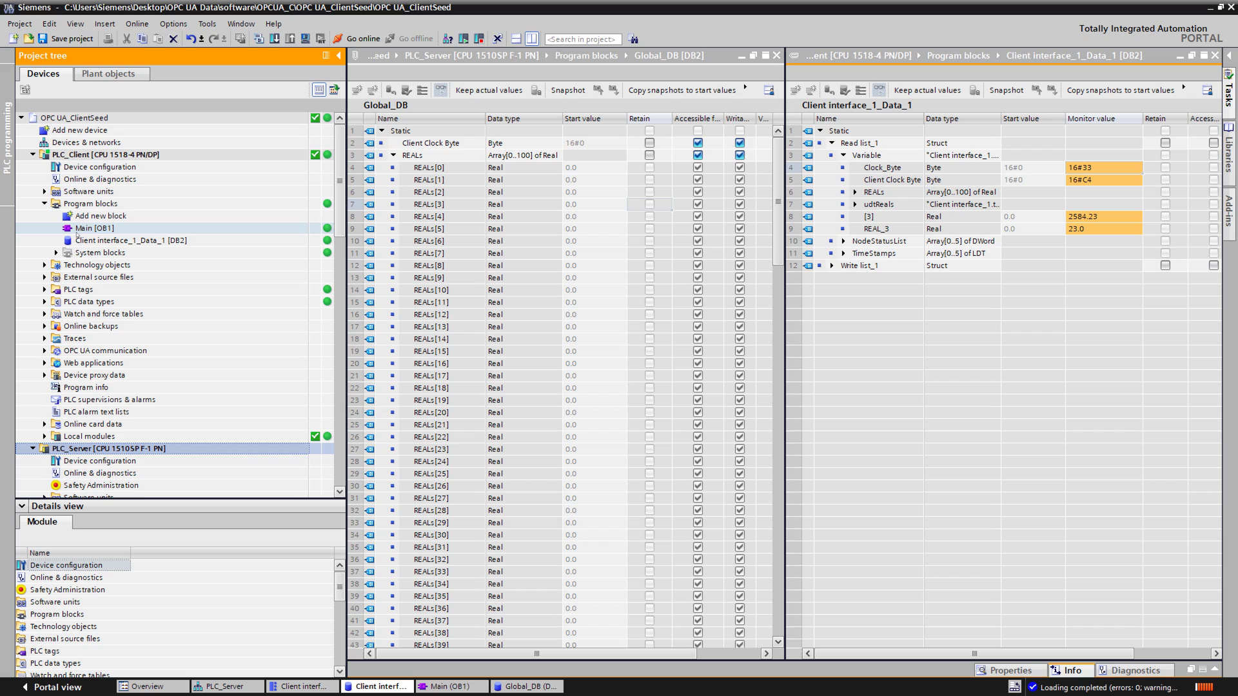
{"action": "left_click", "coordinate": [90, 229]}
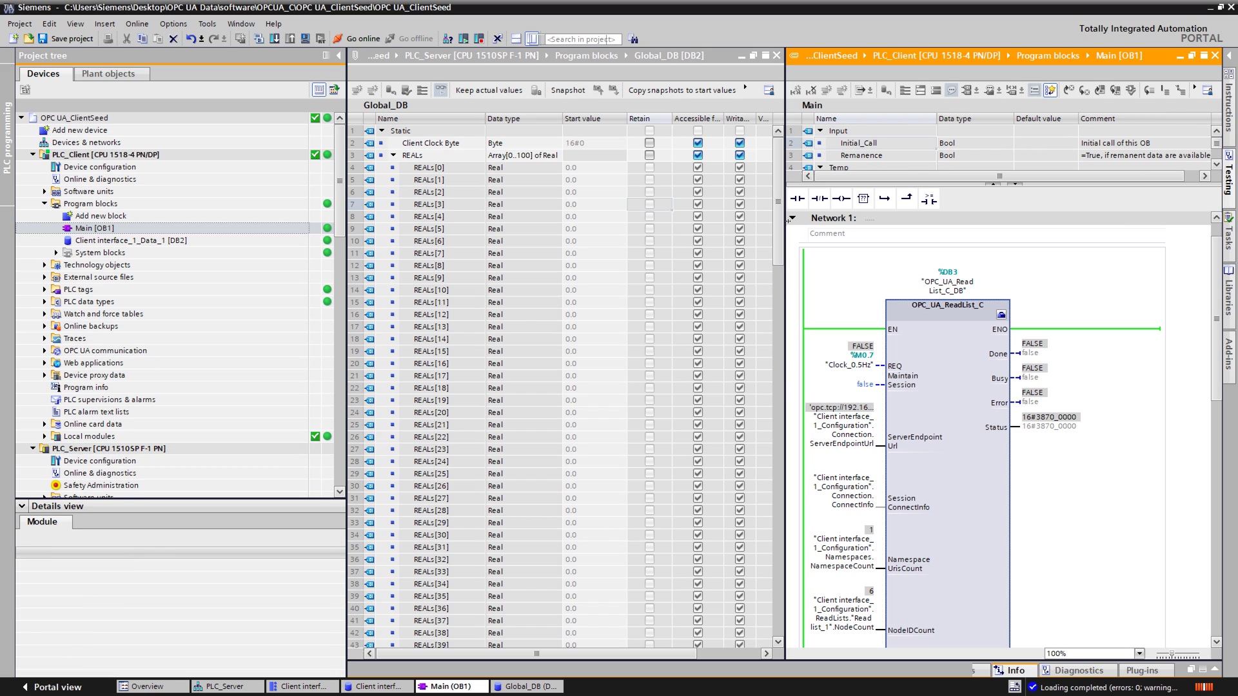
Step: Title Network 1 "OPC UA Read" and Network 2 "OPC UA Write"
{"action": "left_click", "coordinate": [885, 254]}
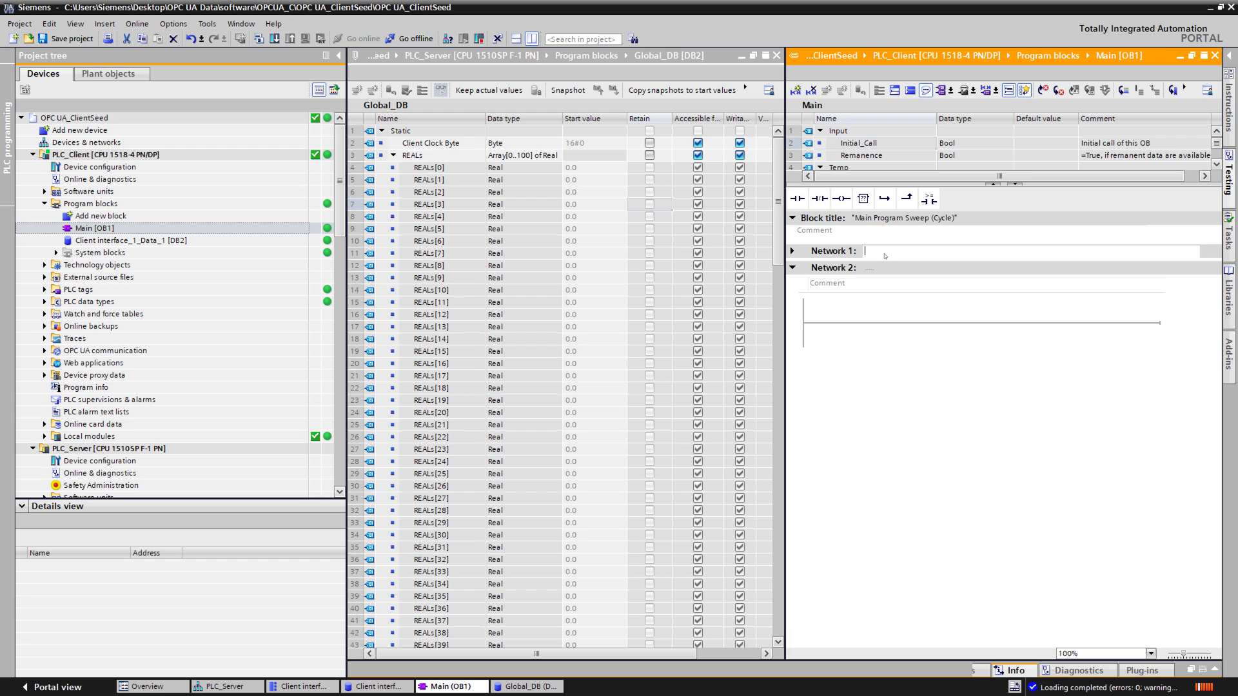
{"action": "type", "text": "OPC UA Read"}
{"action": "key", "text": "Tab"}
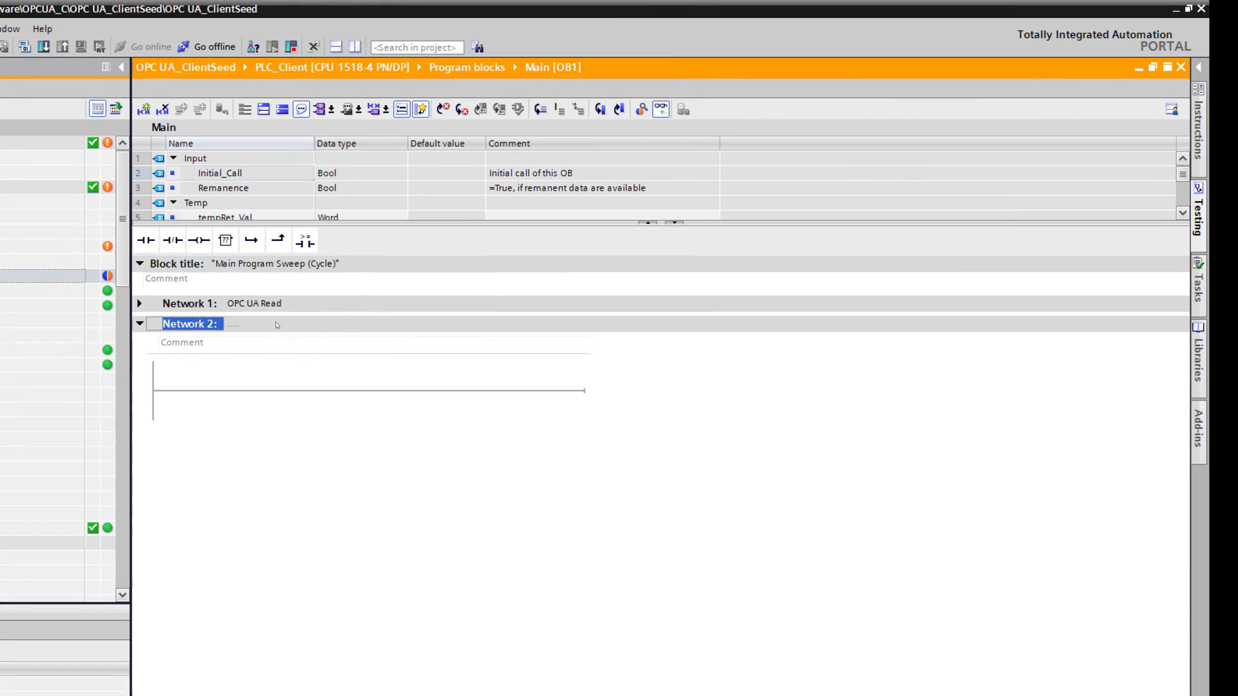
{"action": "left_click", "coordinate": [251, 328]}
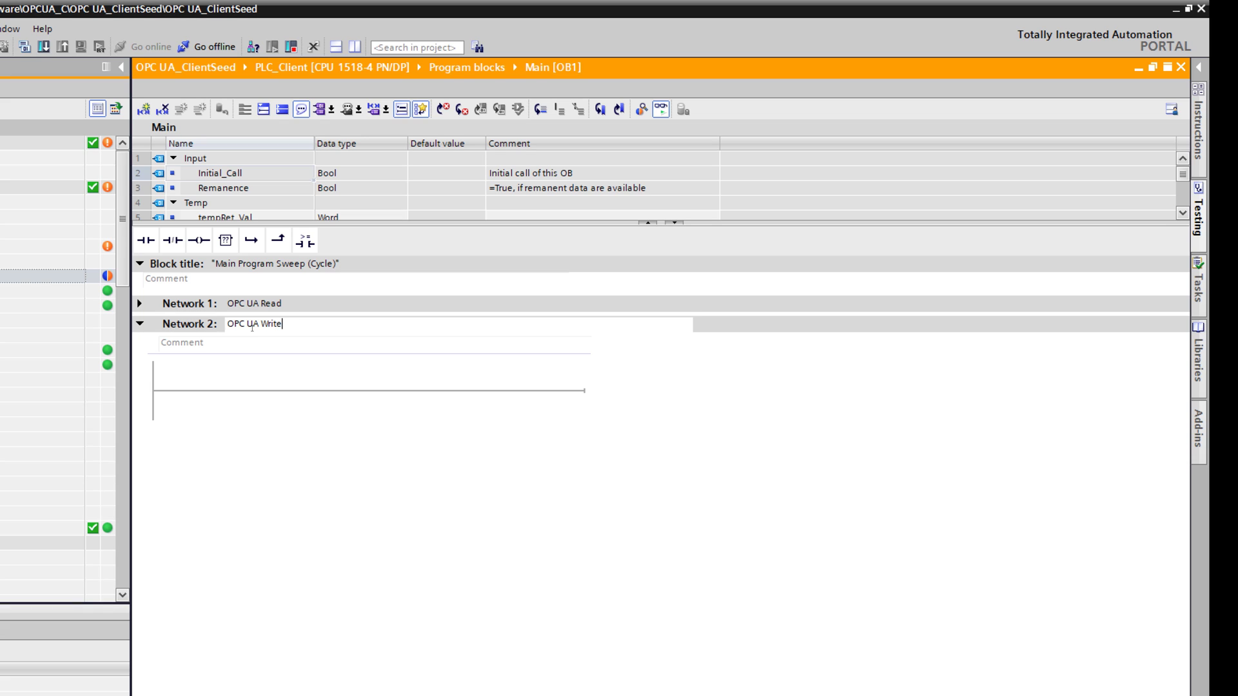
{"action": "key", "text": "Return"}
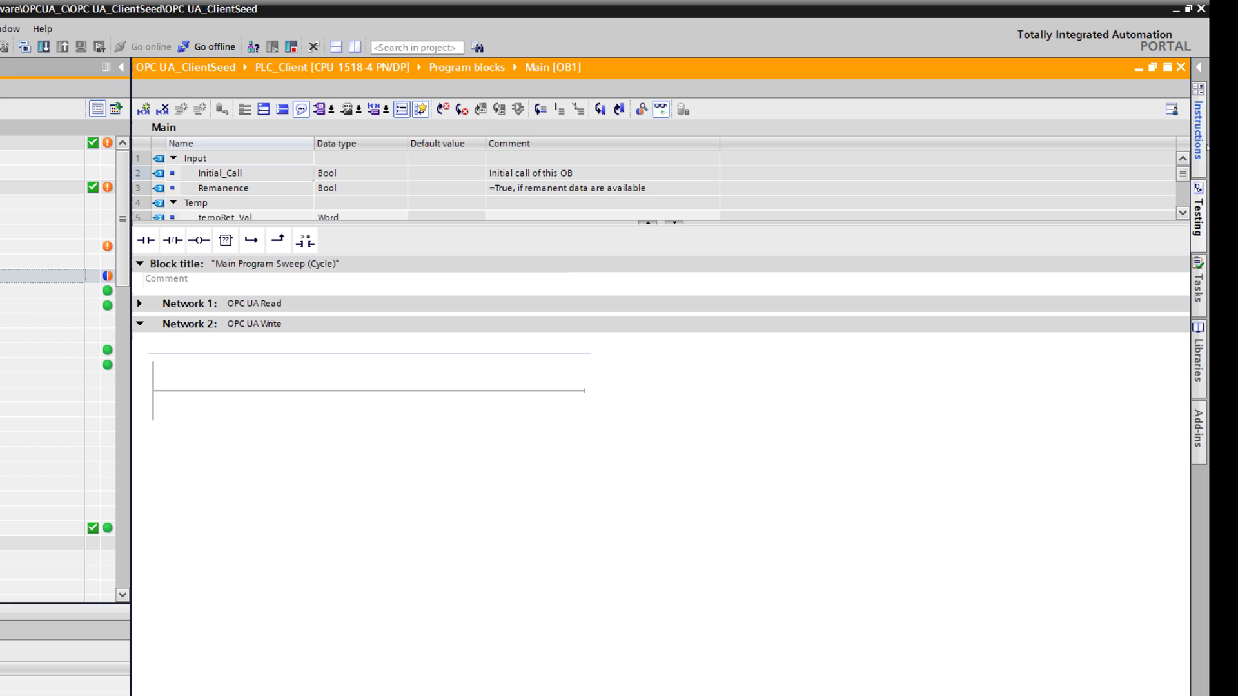
Step: Place OPC_UA_WriteList_C into Network 2 with instance data block DB4
{"action": "left_click", "coordinate": [1198, 129]}
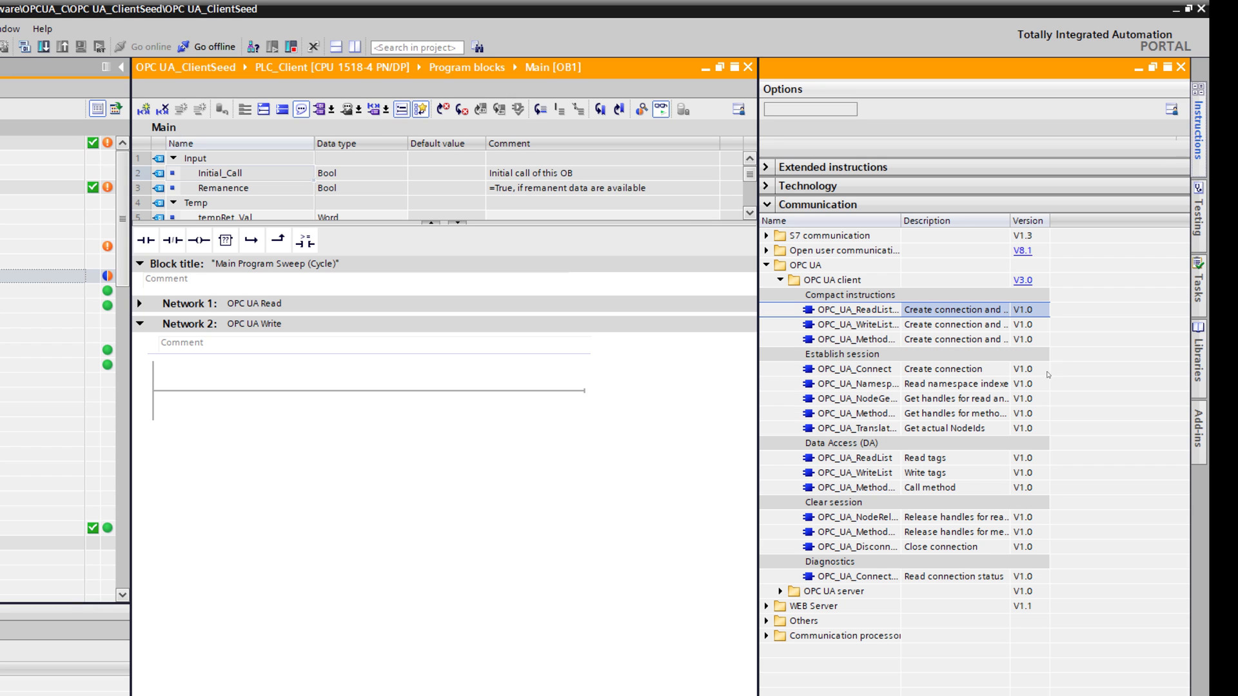
{"action": "left_click_drag", "start_coordinate": [882, 326], "coordinate": [376, 395]}
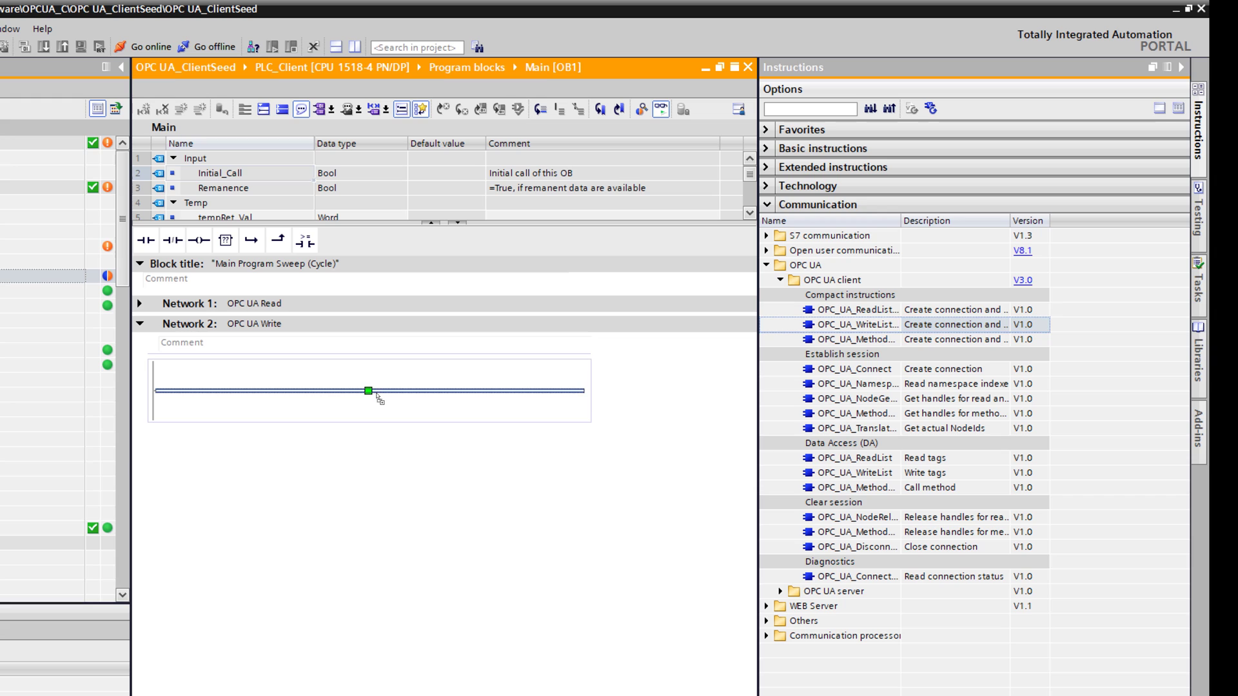
{"action": "left_click", "coordinate": [541, 556]}
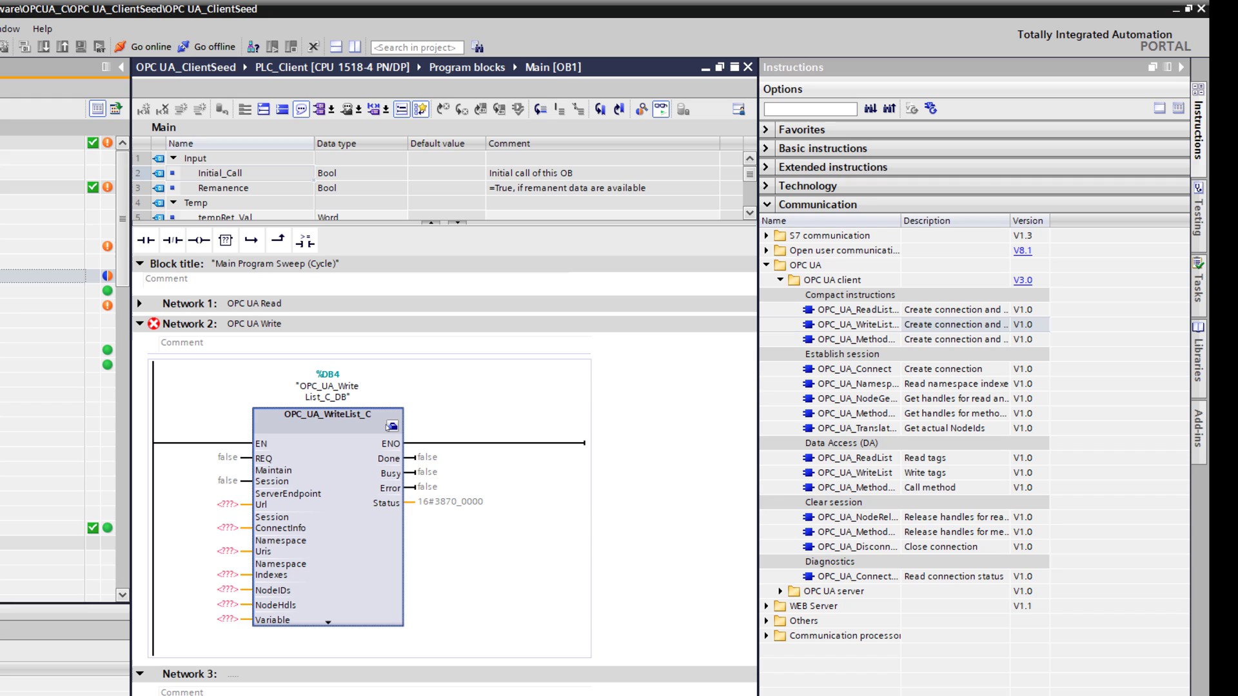
Step: Wire REQ to "Clock_0.5Hz", keep Maintain Session false, and show the block's configuration properties
{"action": "left_click", "coordinate": [211, 462]}
{"action": "type", "text": "clock"}
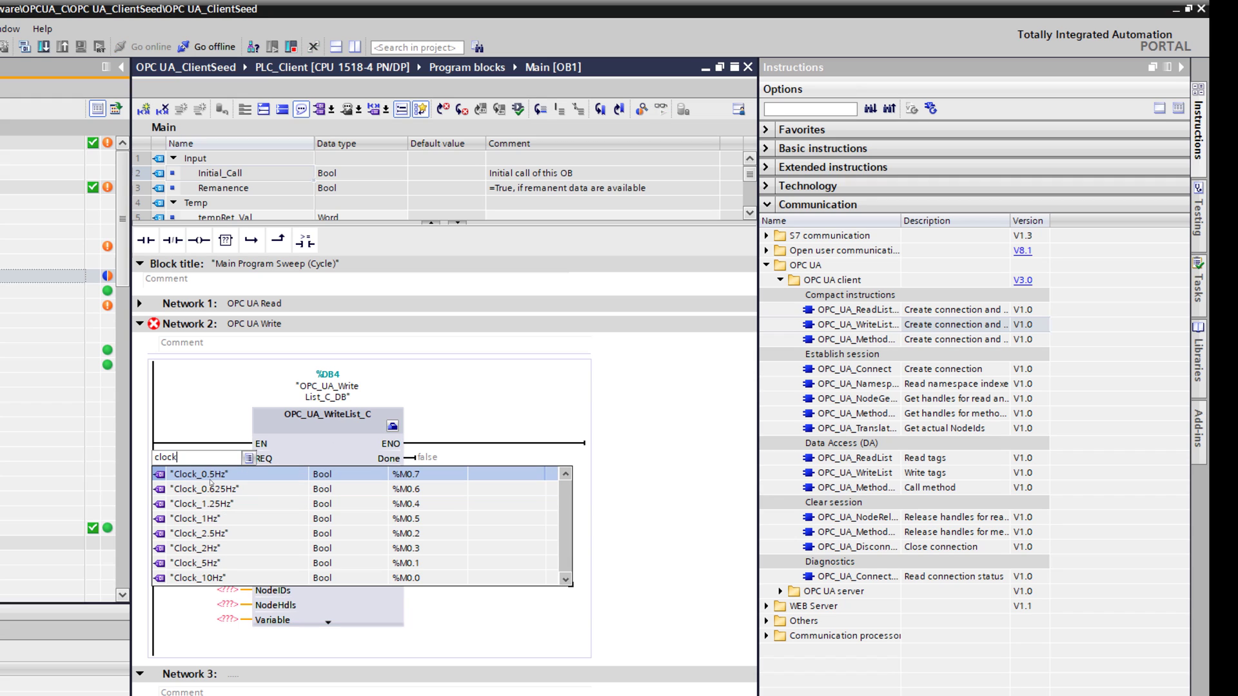
{"action": "left_click", "coordinate": [213, 476]}
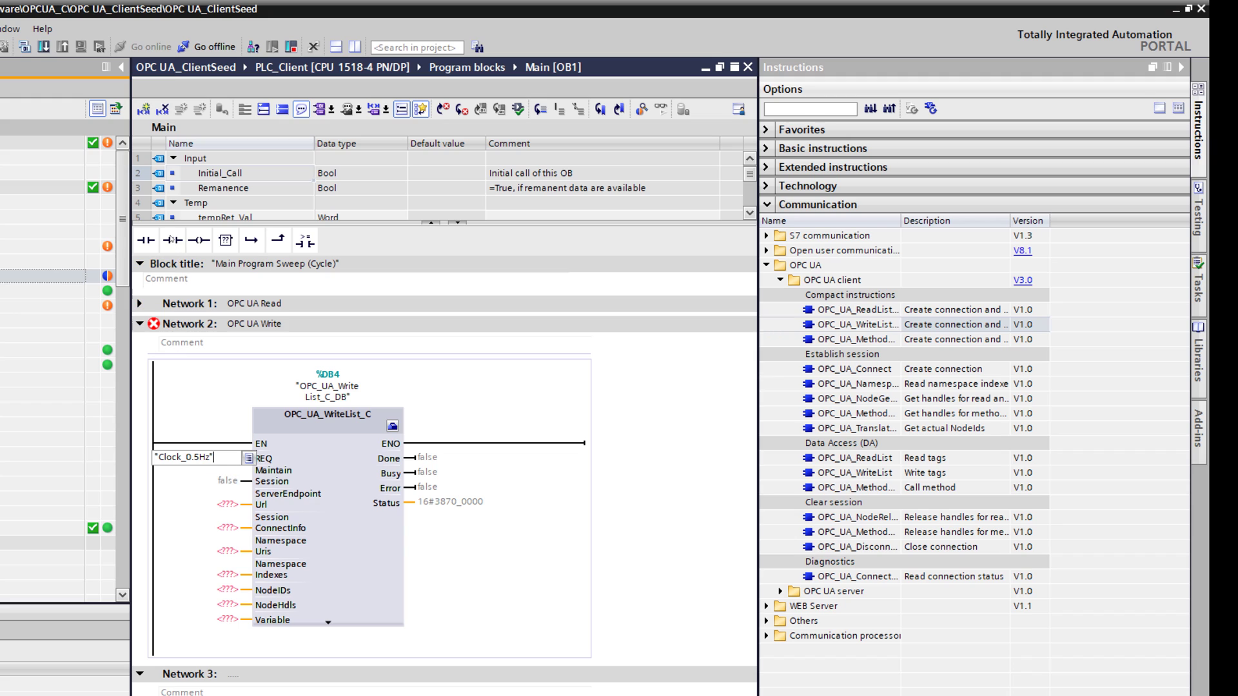
{"action": "key", "text": "Return"}
{"action": "left_click", "coordinate": [227, 512]}
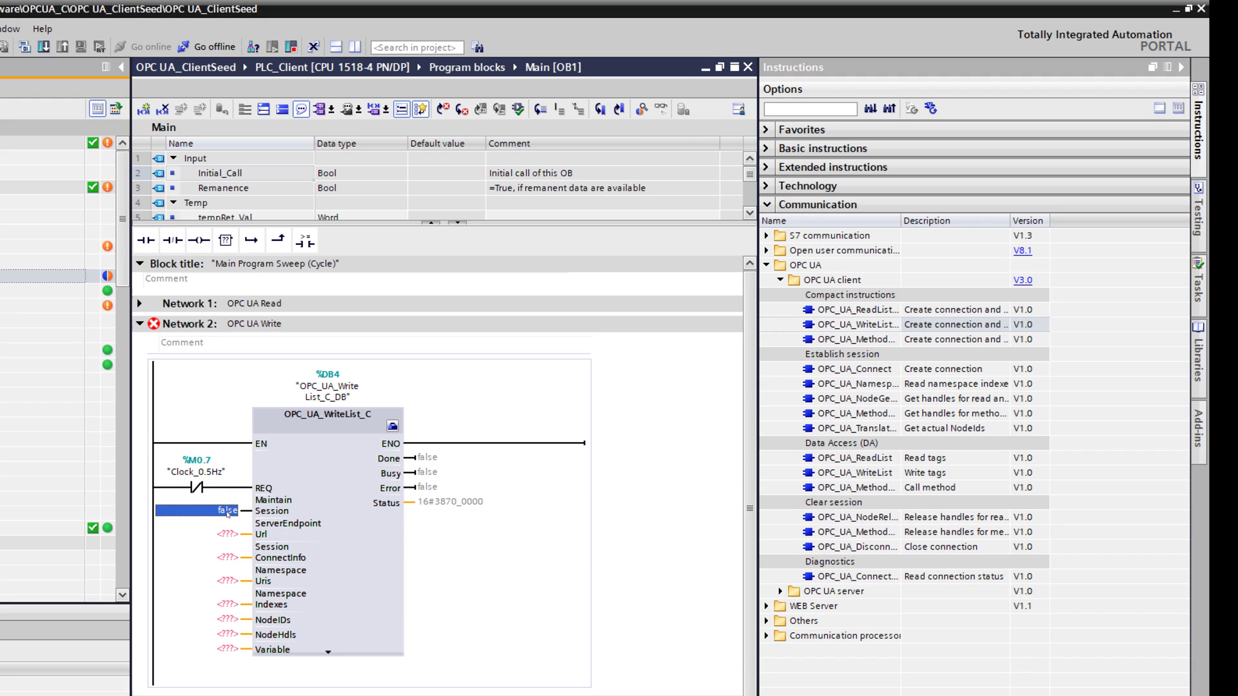
{"action": "left_click", "coordinate": [227, 513]}
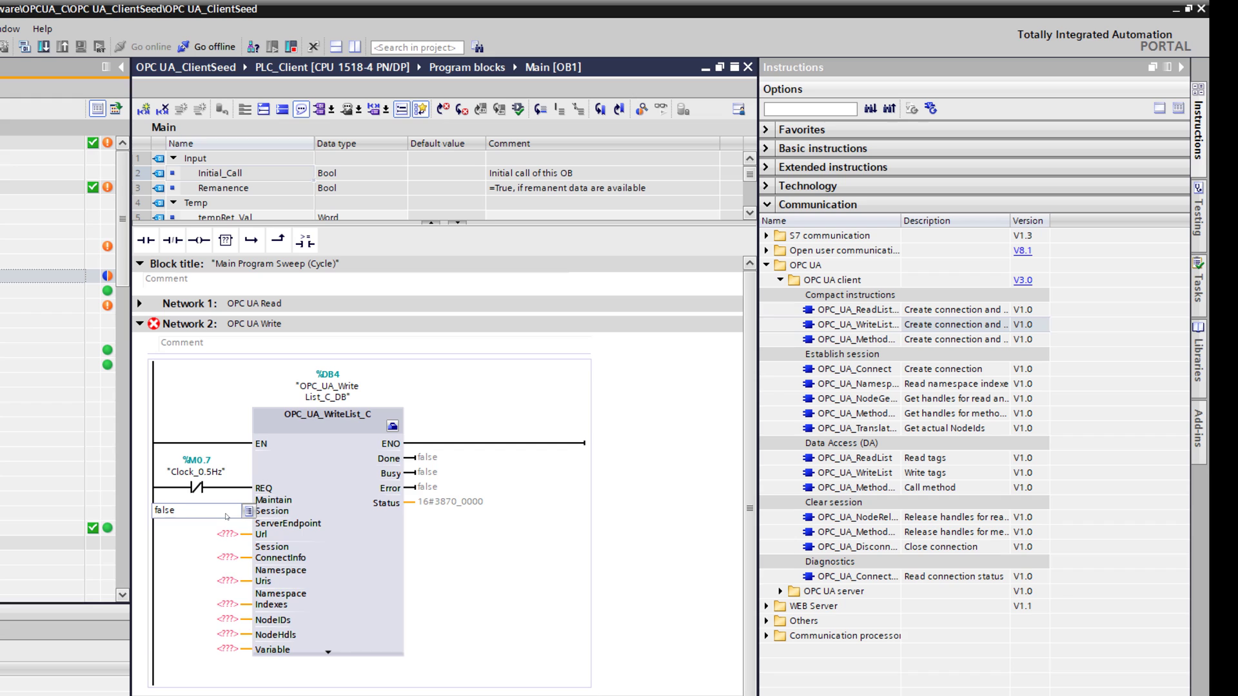
{"action": "left_click", "coordinate": [351, 517]}
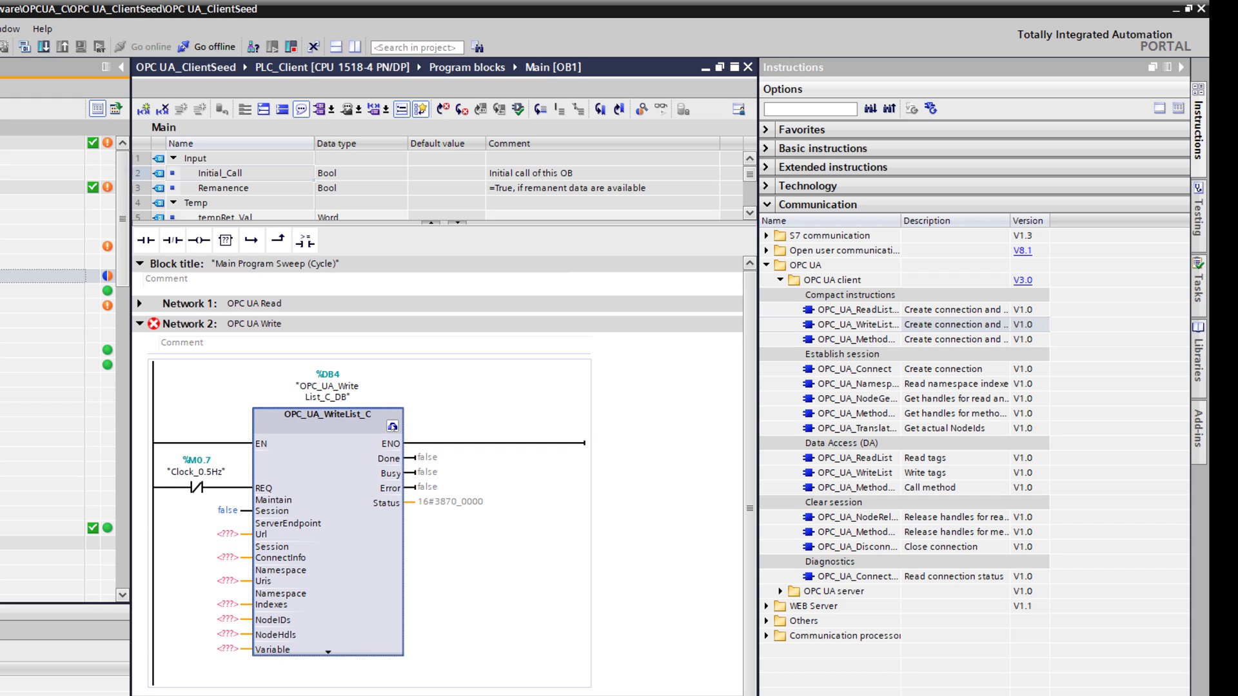
{"action": "left_click", "coordinate": [393, 427]}
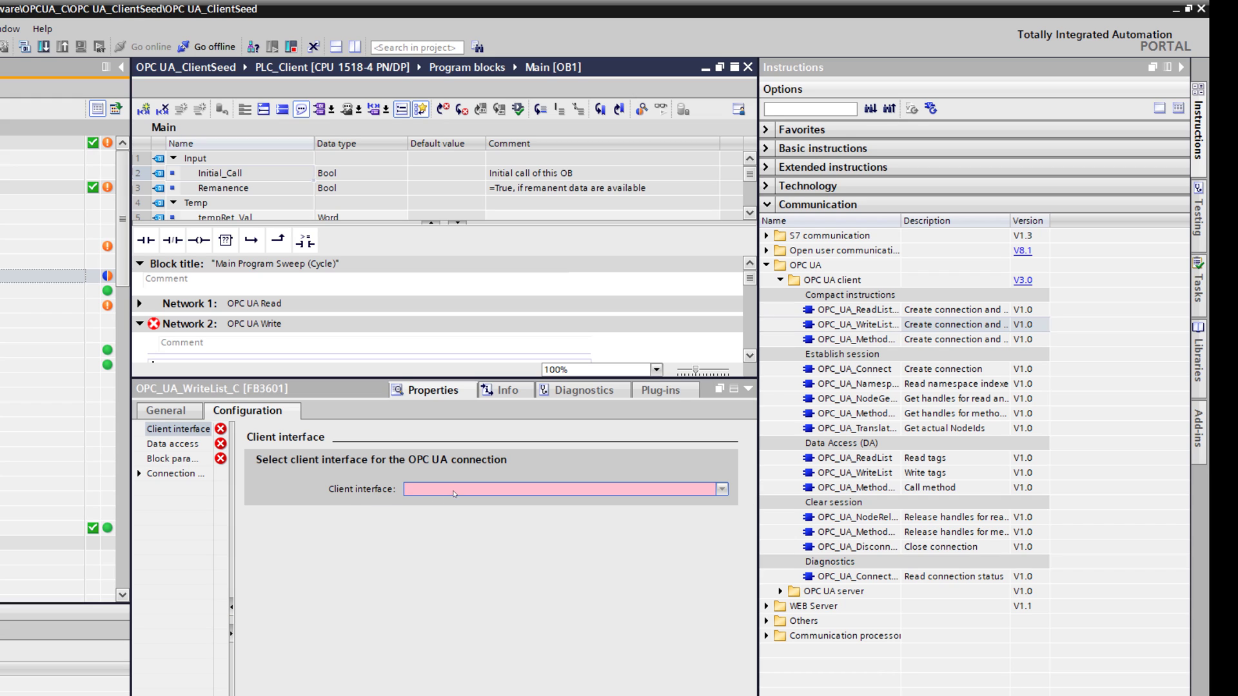
Step: Select Client interface_1 as the connection and Write list_1 under Data access
{"action": "left_click", "coordinate": [455, 490]}
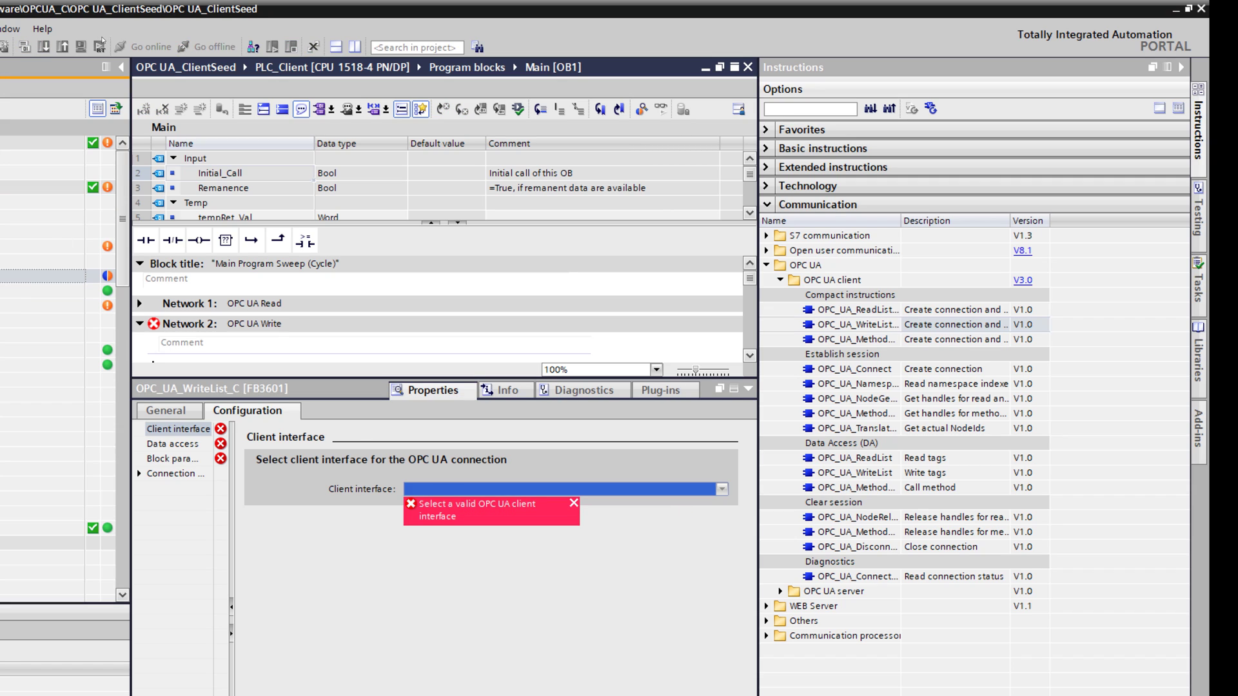
{"action": "left_click", "coordinate": [29, 280]}
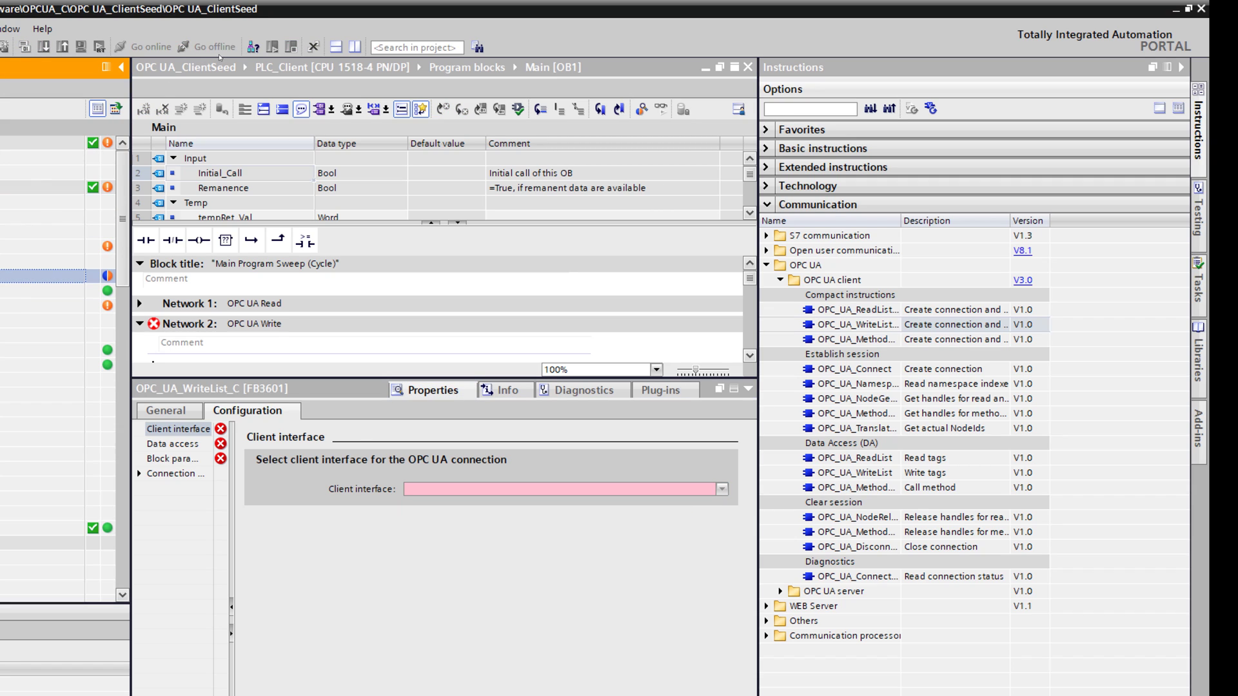
{"action": "left_click", "coordinate": [448, 493]}
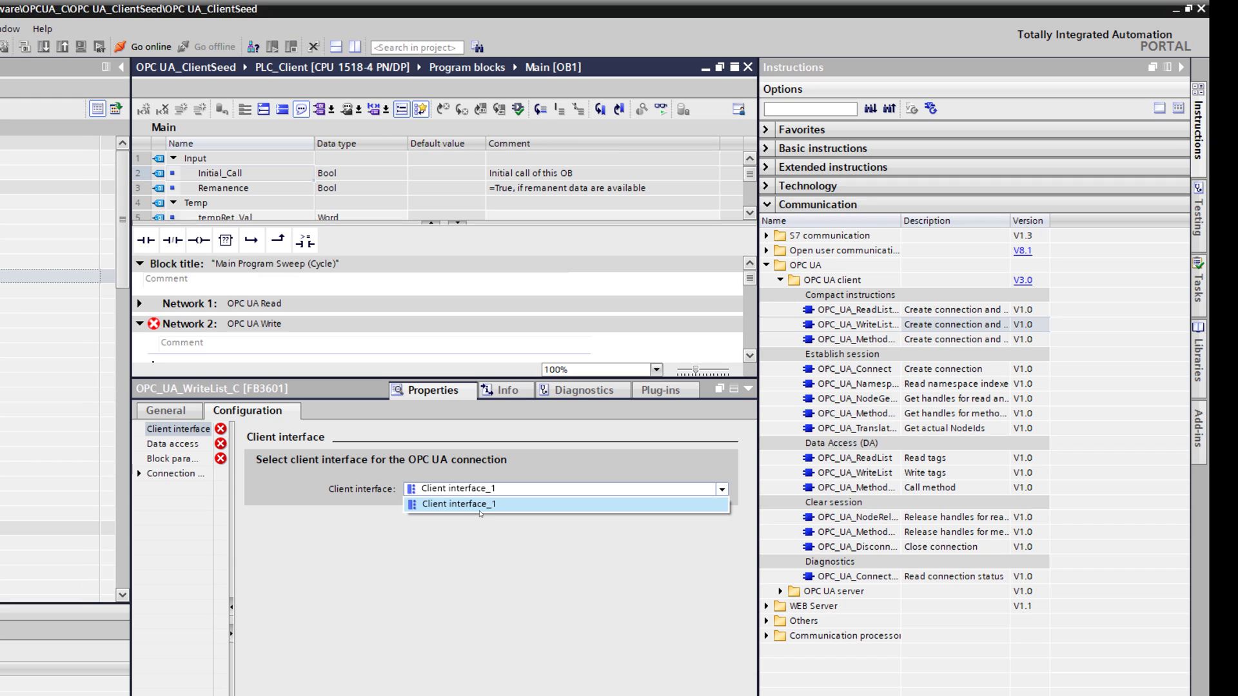
{"action": "left_click", "coordinate": [444, 505]}
{"action": "left_click", "coordinate": [181, 445]}
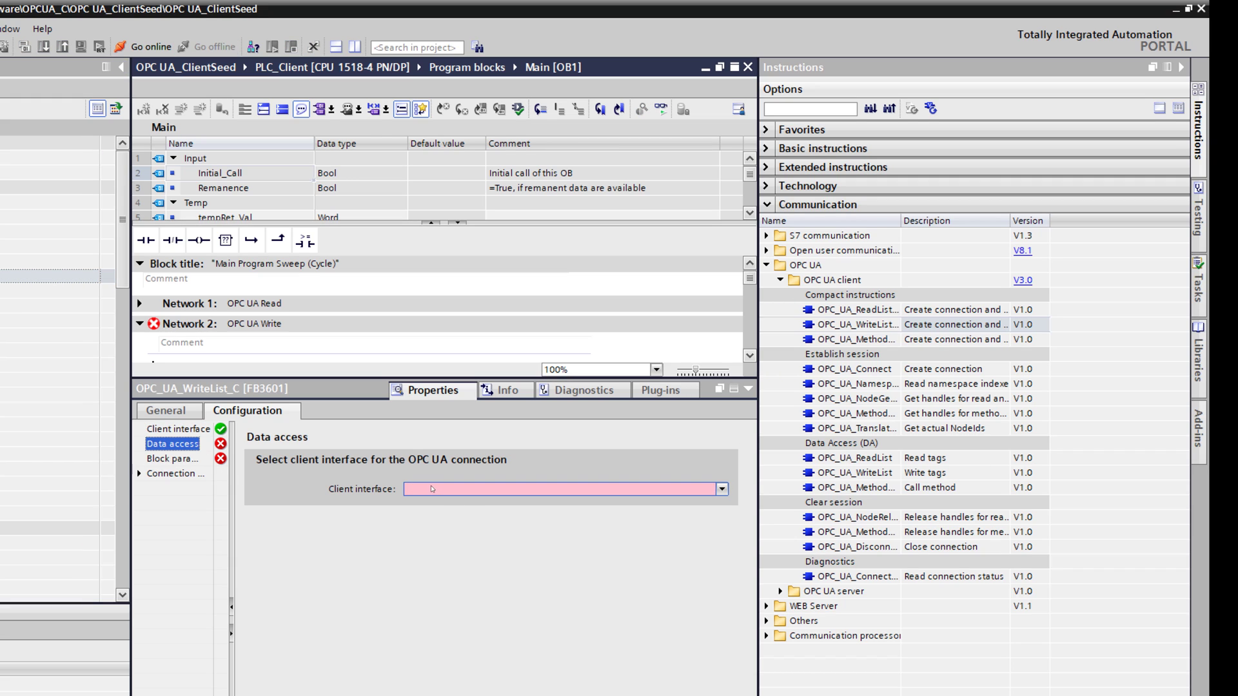
{"action": "left_click", "coordinate": [456, 489]}
{"action": "left_click", "coordinate": [458, 506]}
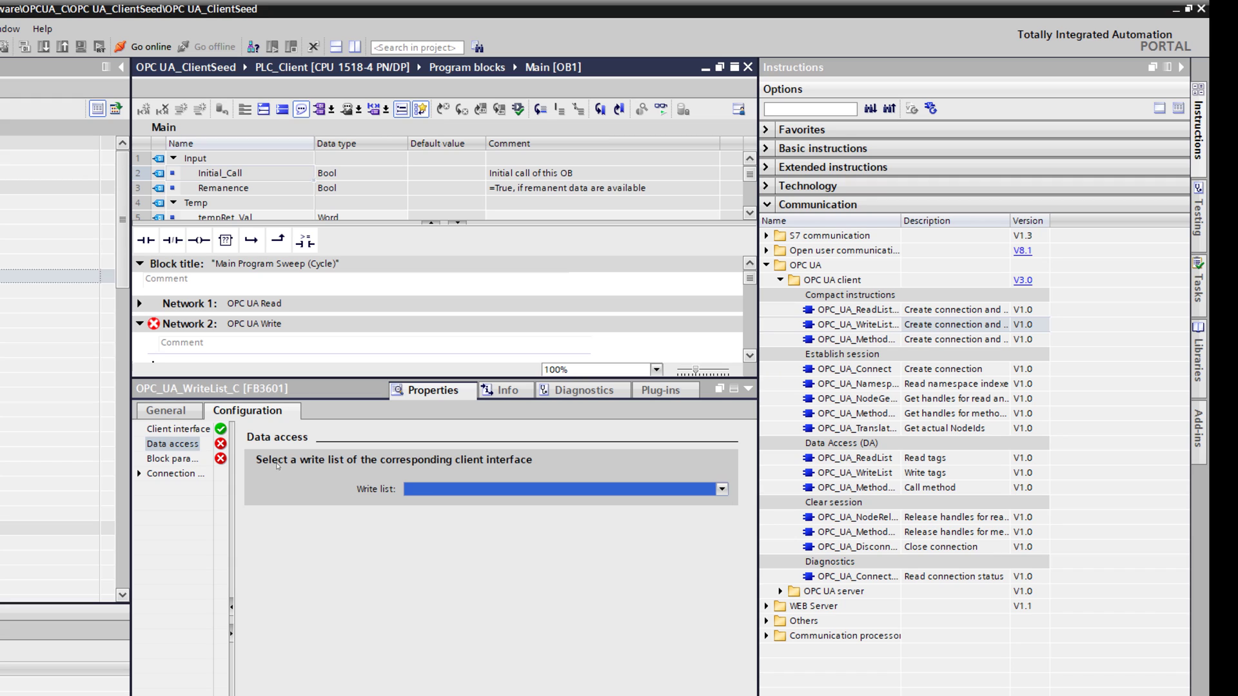
Step: Review the block and connection parameter settings, then collapse the inspector
{"action": "left_click", "coordinate": [184, 461]}
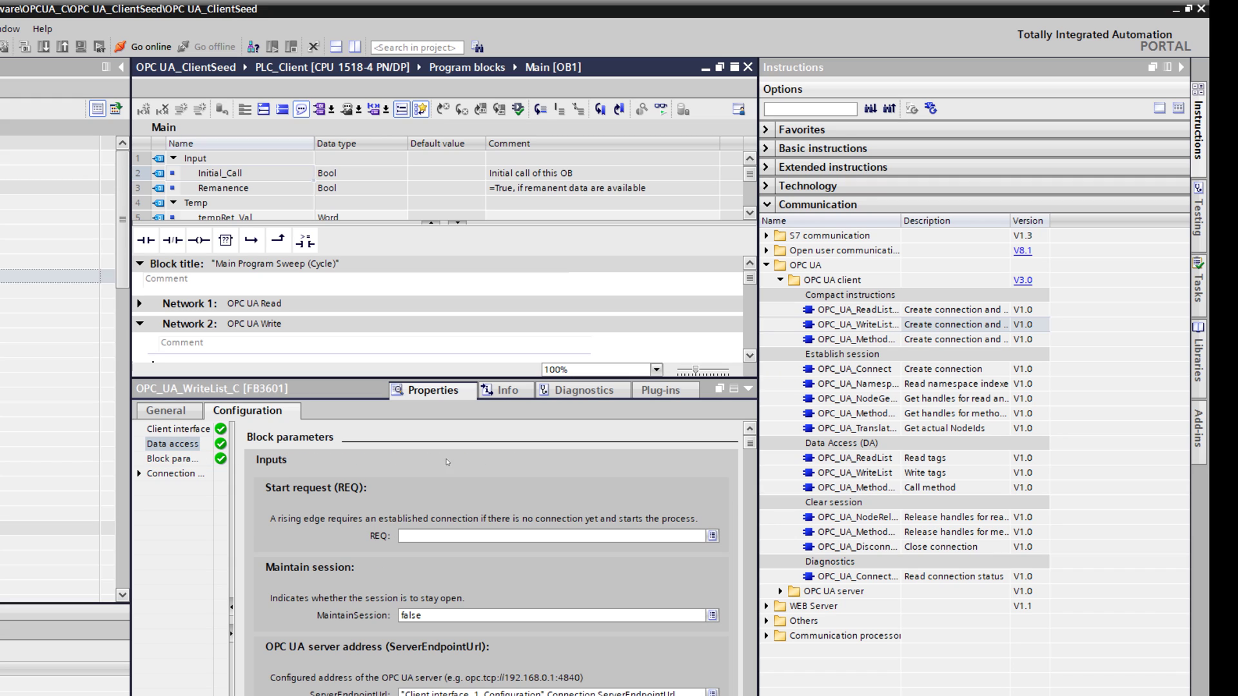
{"action": "left_click", "coordinate": [139, 474]}
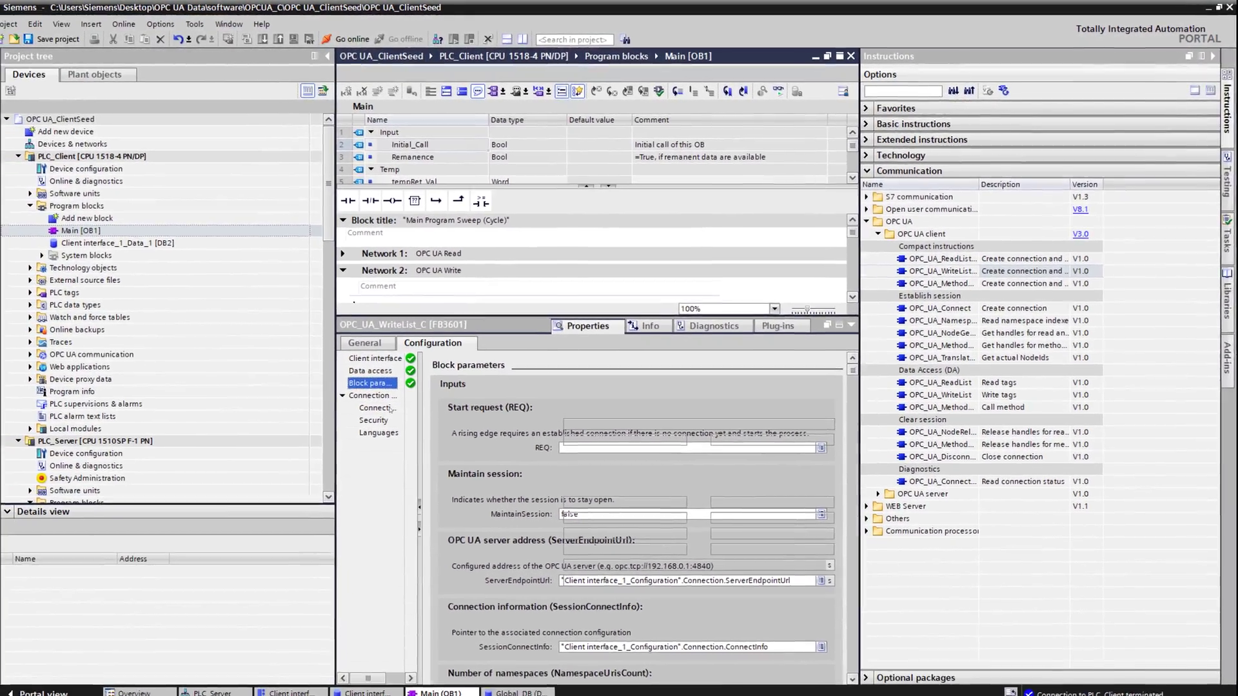
{"action": "left_click", "coordinate": [284, 444]}
{"action": "left_click", "coordinate": [847, 323]}
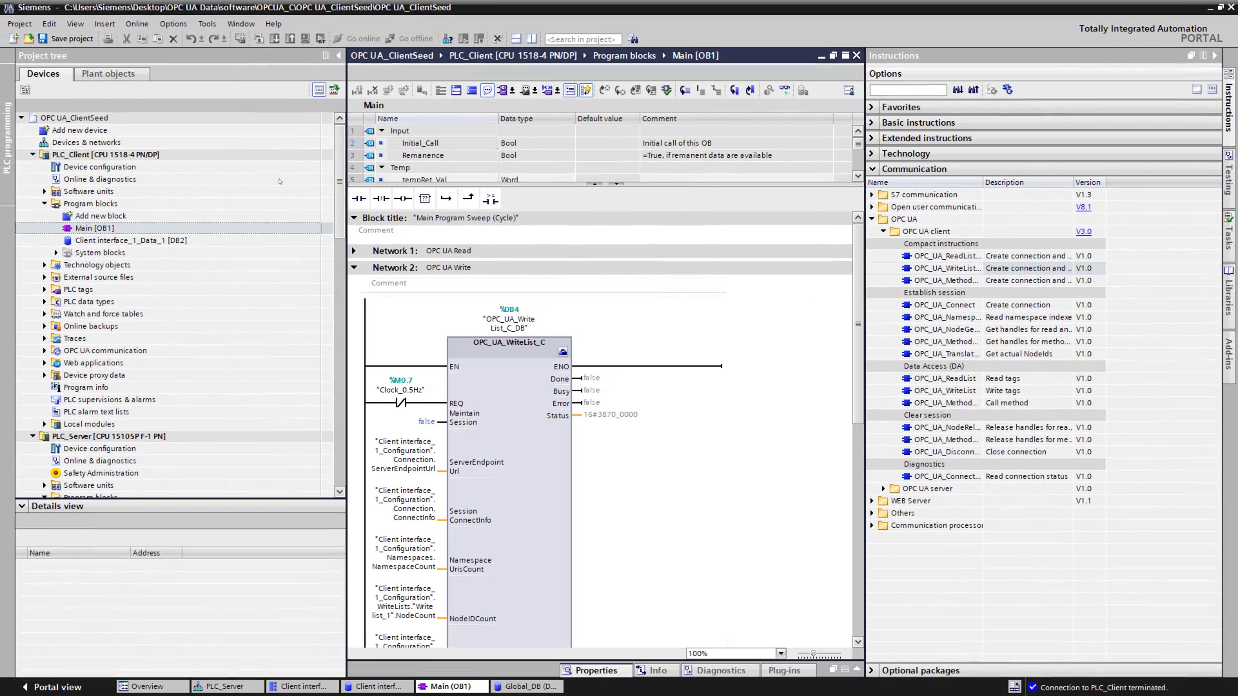
Step: Download the client's Main [OB1] program to PLC_Client, confirming Load in the preview
{"action": "left_click", "coordinate": [95, 228]}
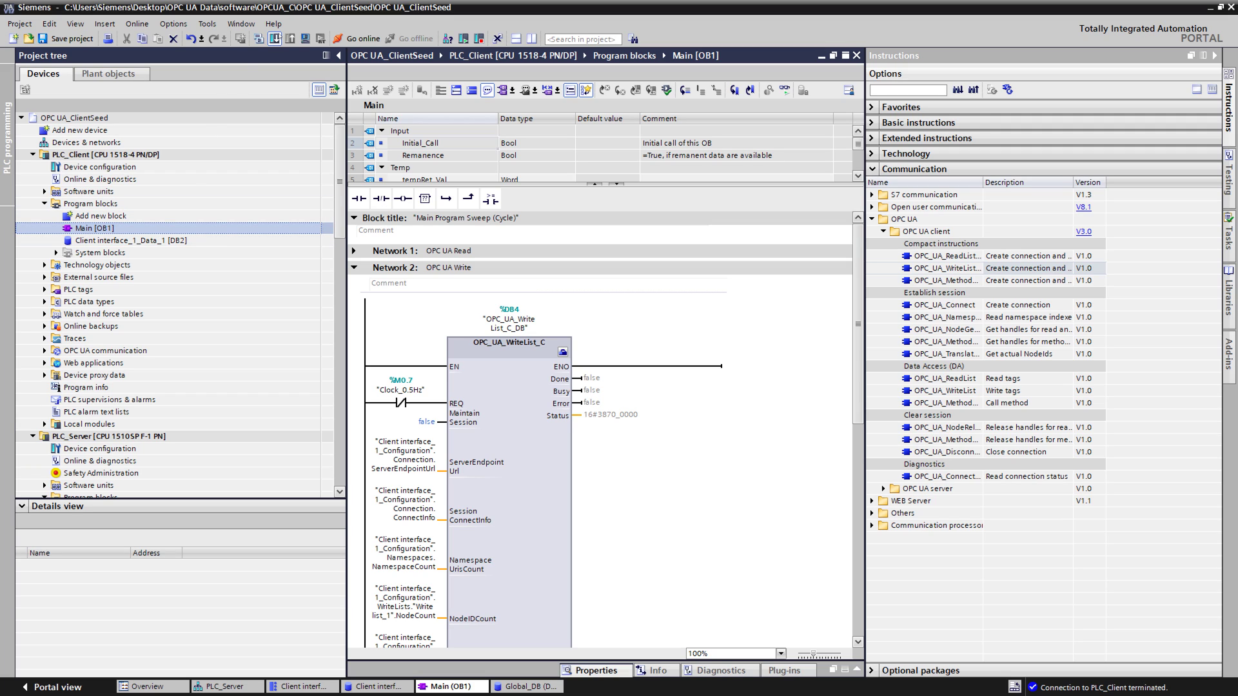
{"action": "left_click", "coordinate": [275, 39]}
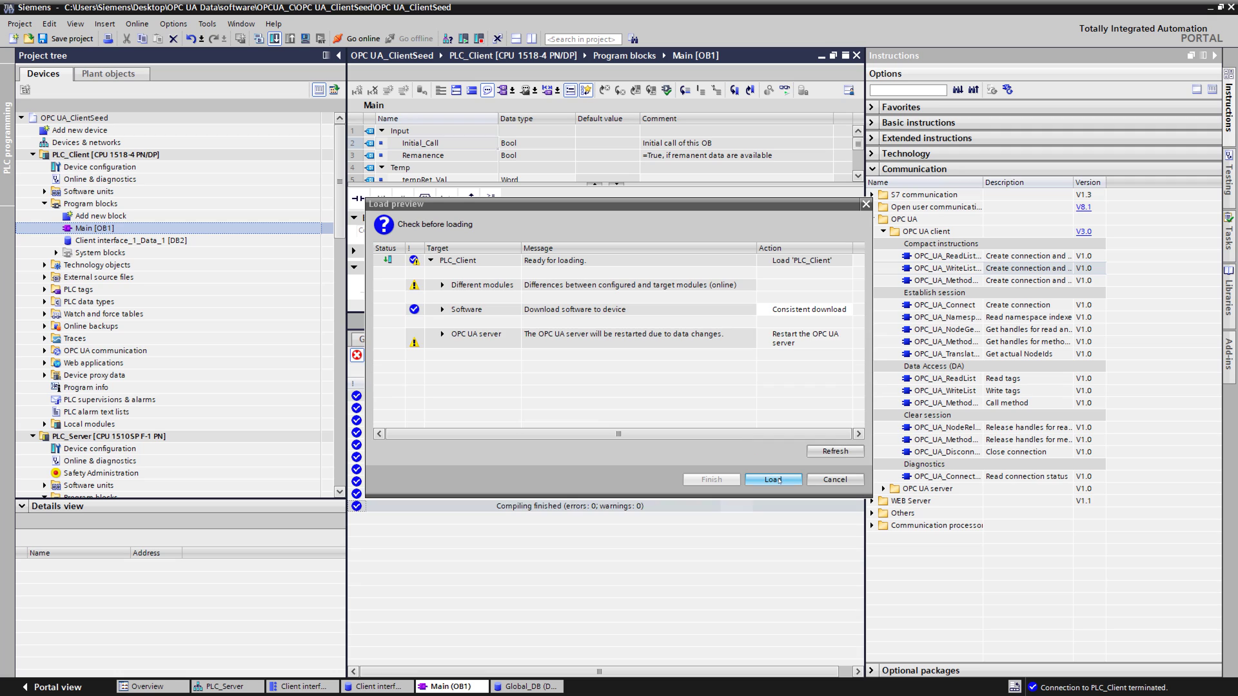
{"action": "left_click", "coordinate": [773, 480]}
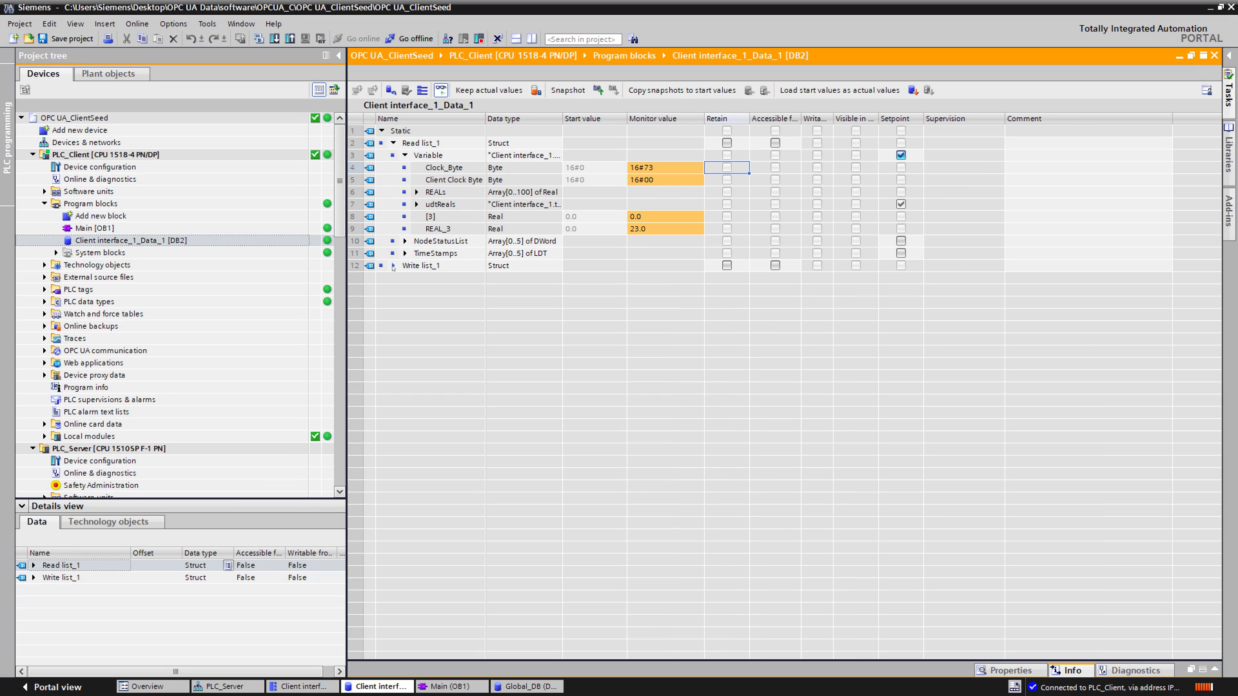
Step: Expand Write list_1 > Variable > REALs in the client data block
{"action": "left_click", "coordinate": [394, 266]}
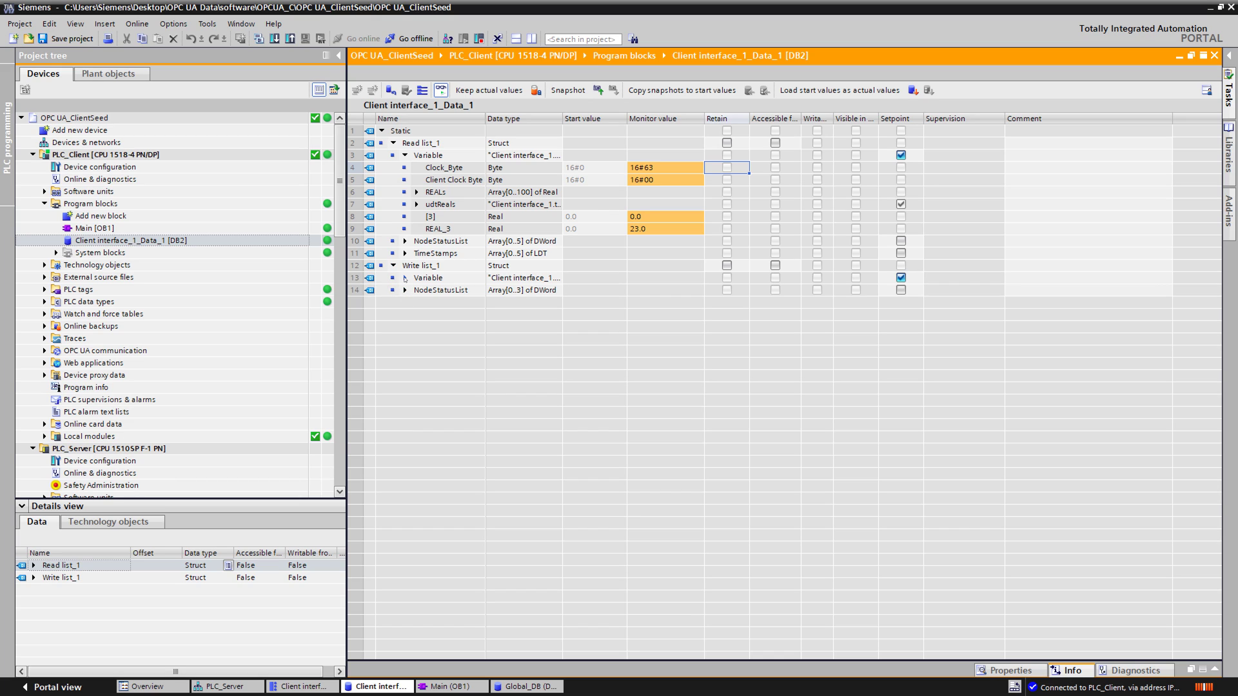
{"action": "left_click", "coordinate": [405, 278]}
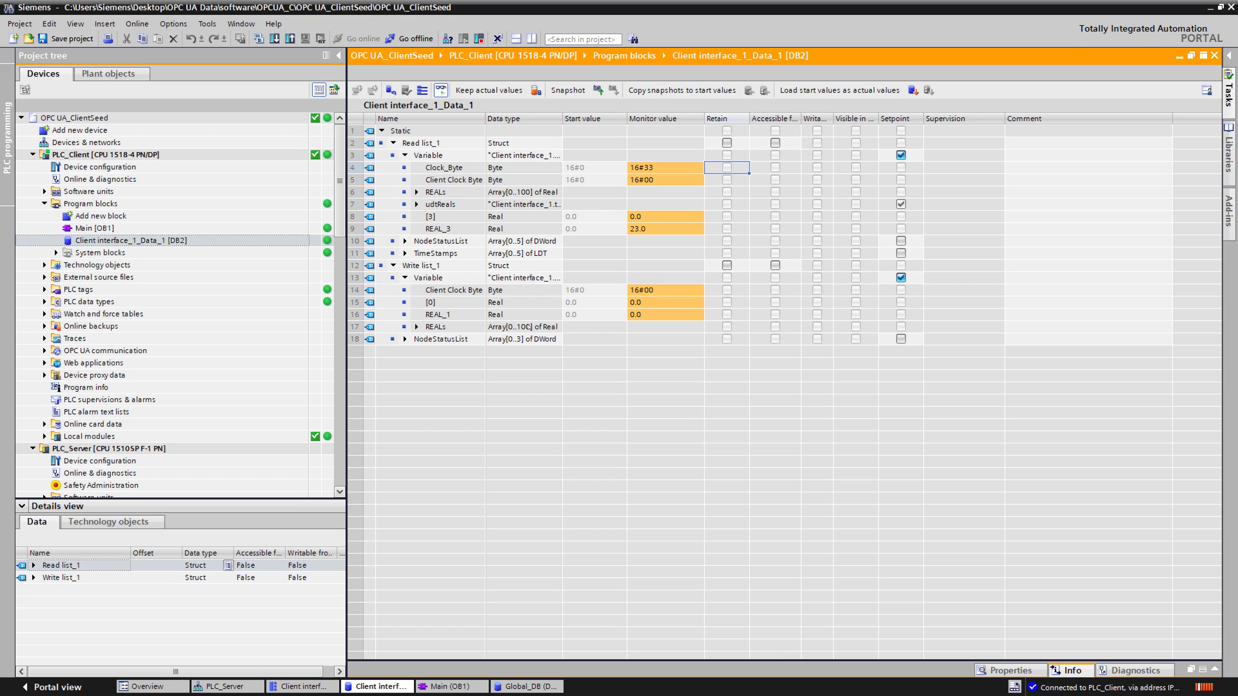
{"action": "left_click", "coordinate": [541, 327]}
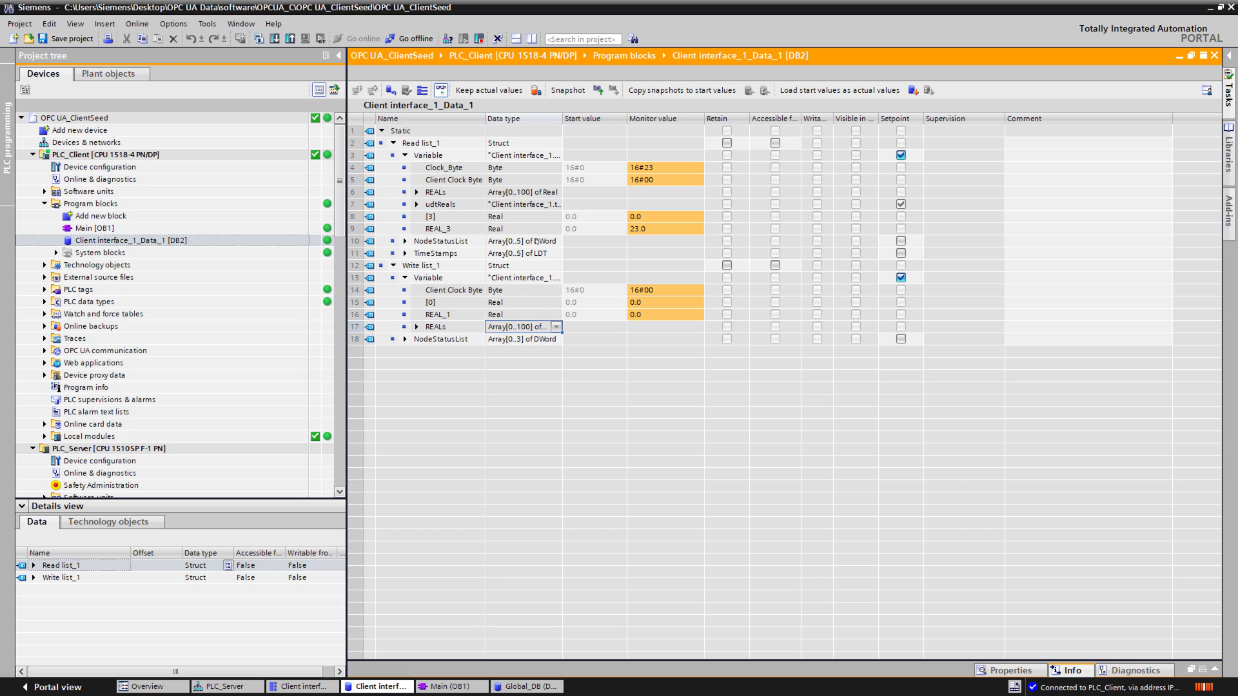
{"action": "left_click", "coordinate": [539, 194]}
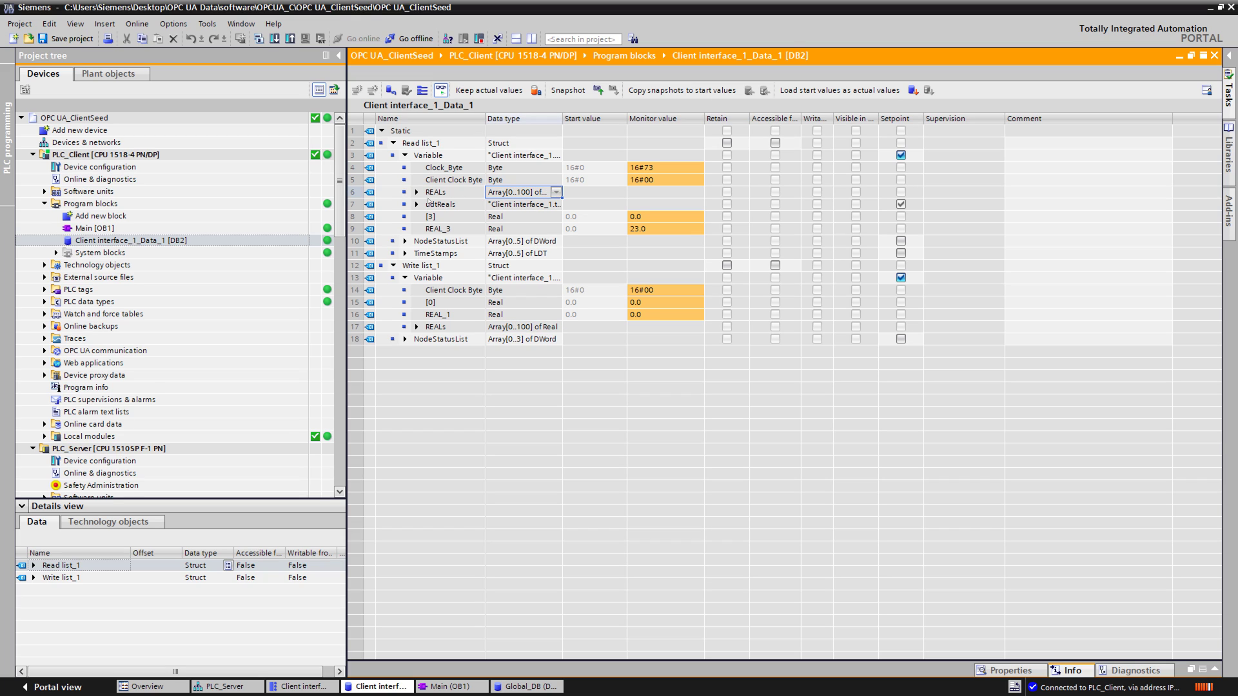
{"action": "left_click", "coordinate": [416, 192]}
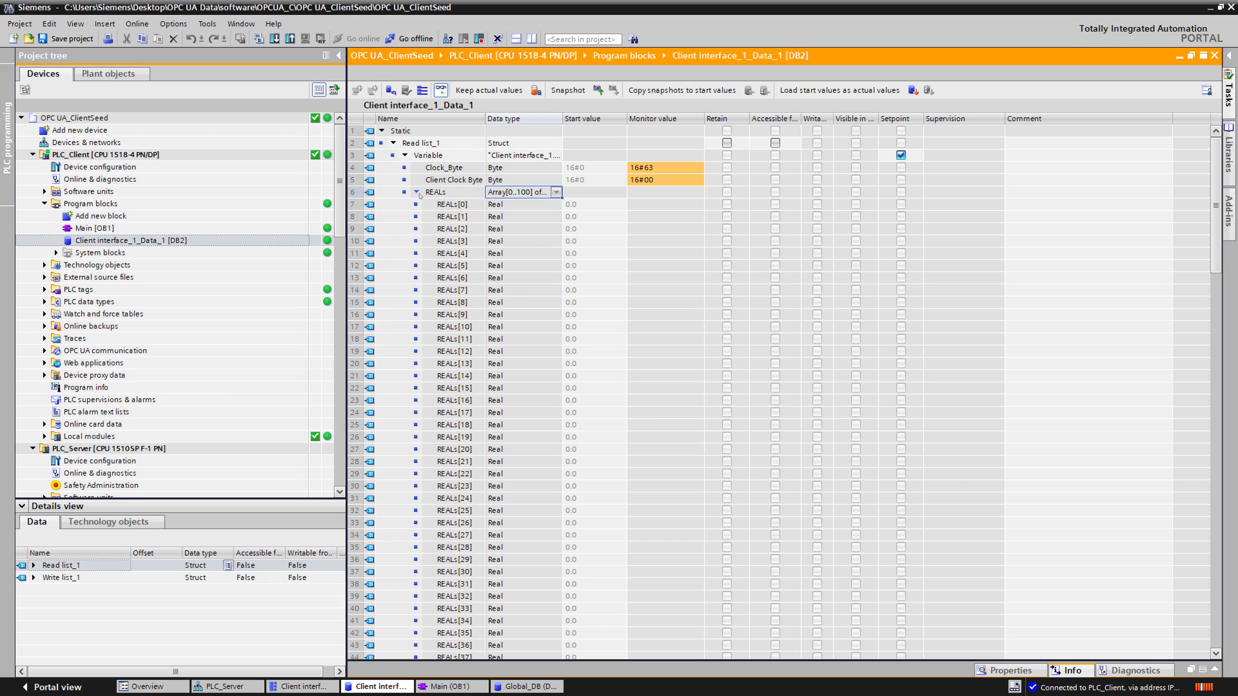
{"action": "left_click", "coordinate": [415, 192]}
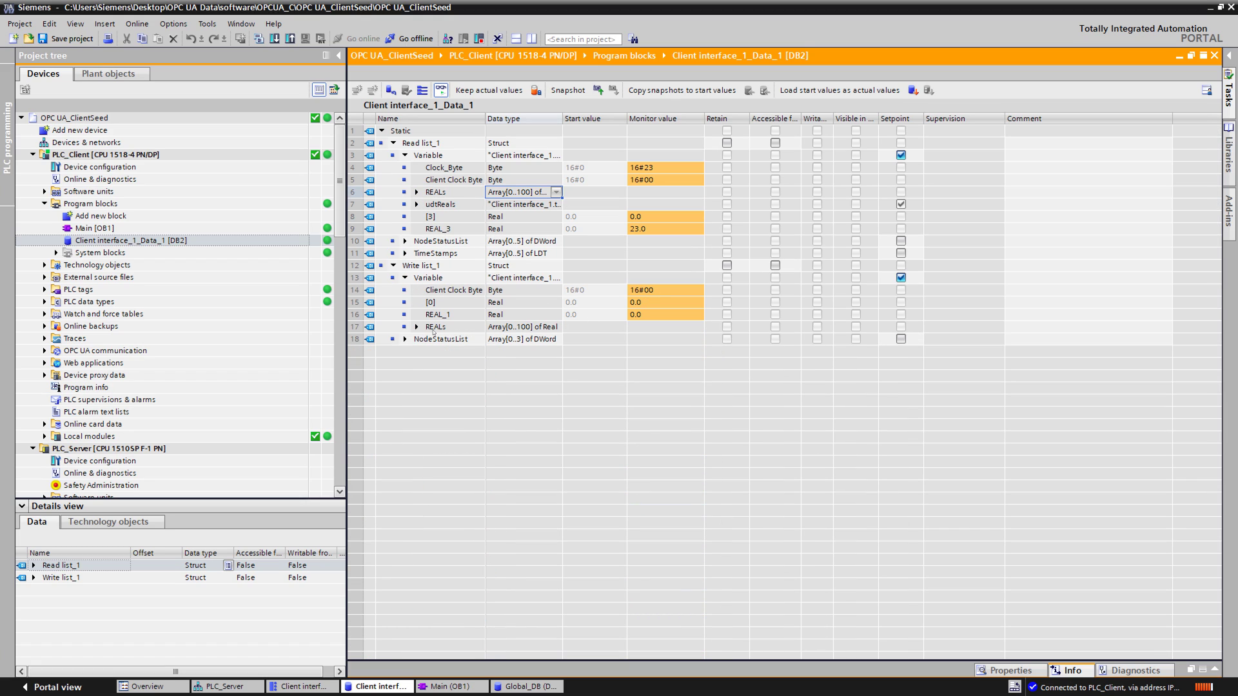
{"action": "left_click", "coordinate": [417, 328]}
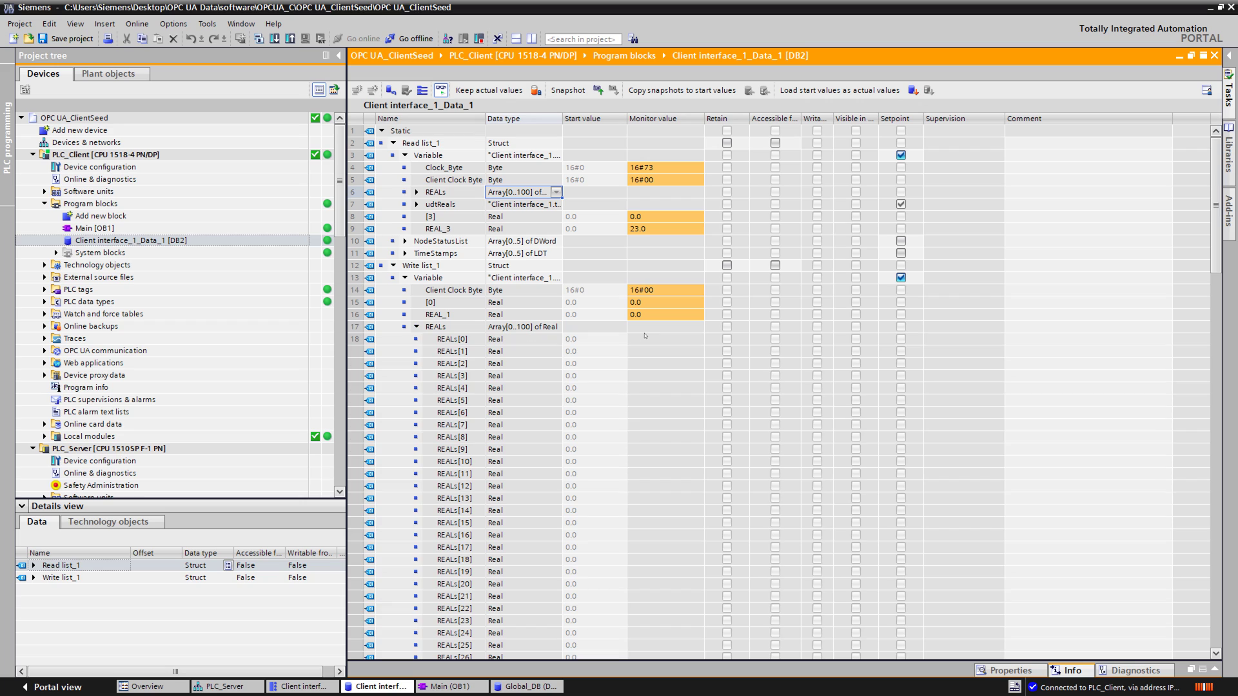
Step: Modify REALs[0] online to 156.25 and compare with the read list's REALs
{"action": "left_click", "coordinate": [644, 341]}
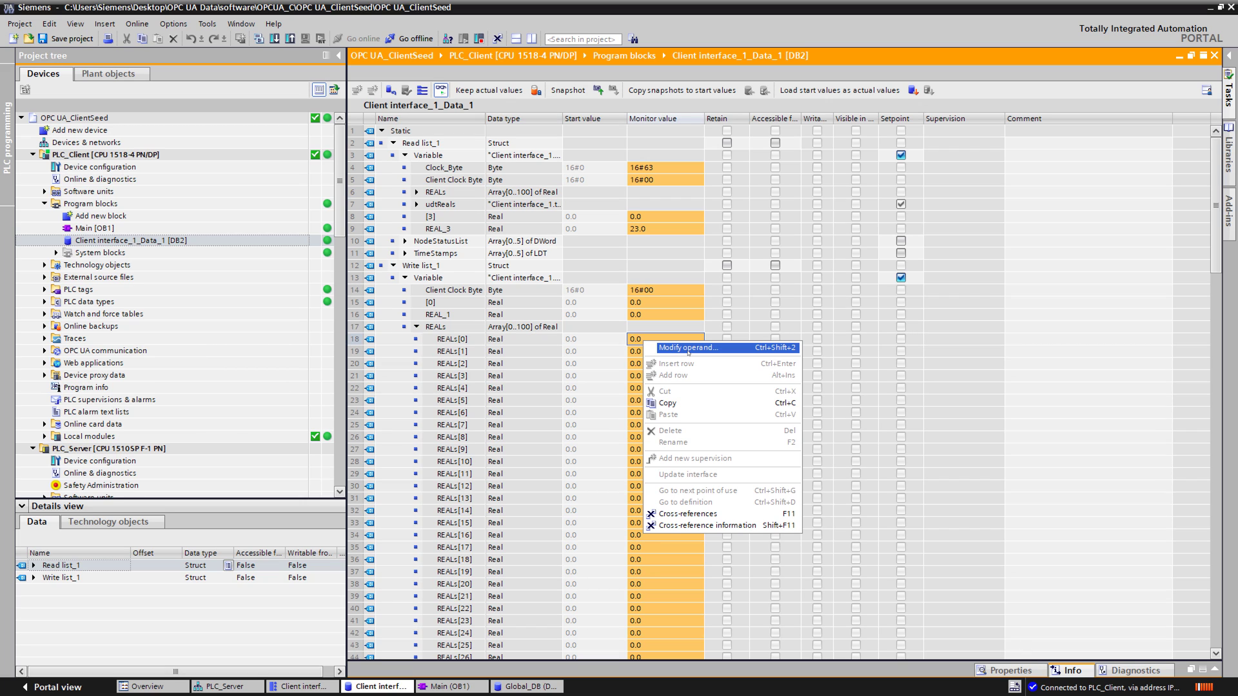
{"action": "left_click", "coordinate": [688, 347]}
{"action": "type", "text": "156.25"}
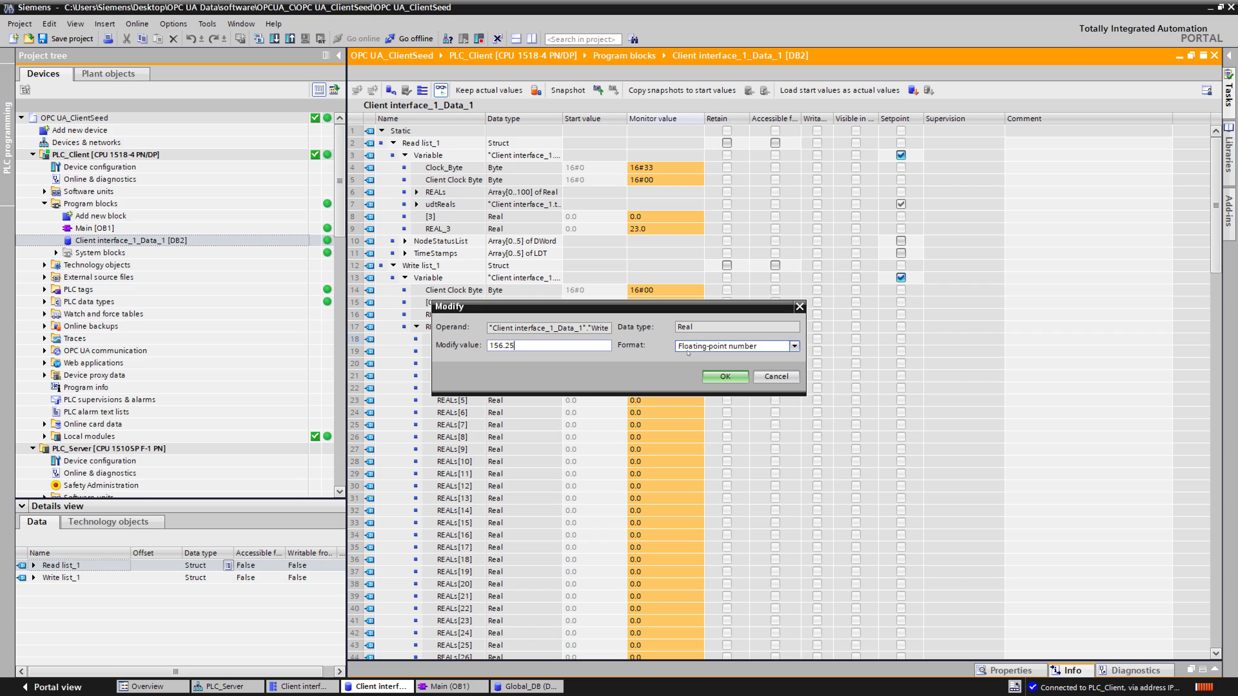
{"action": "key", "text": "Return"}
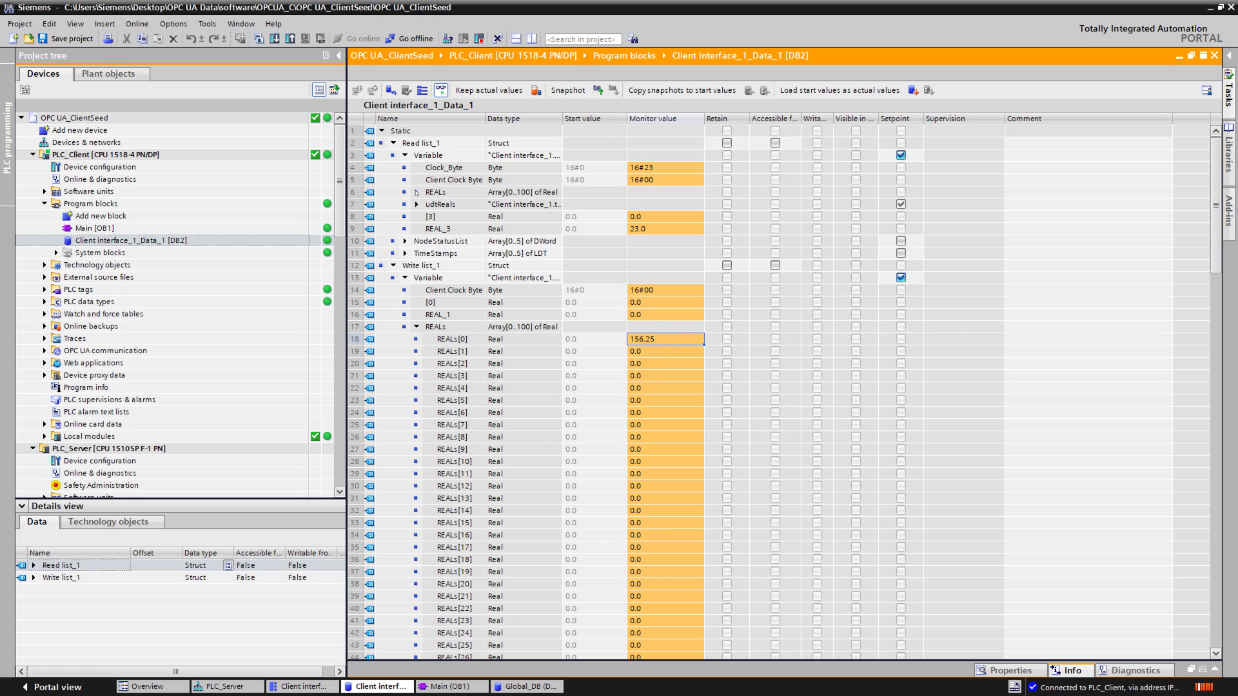
{"action": "left_click", "coordinate": [416, 192]}
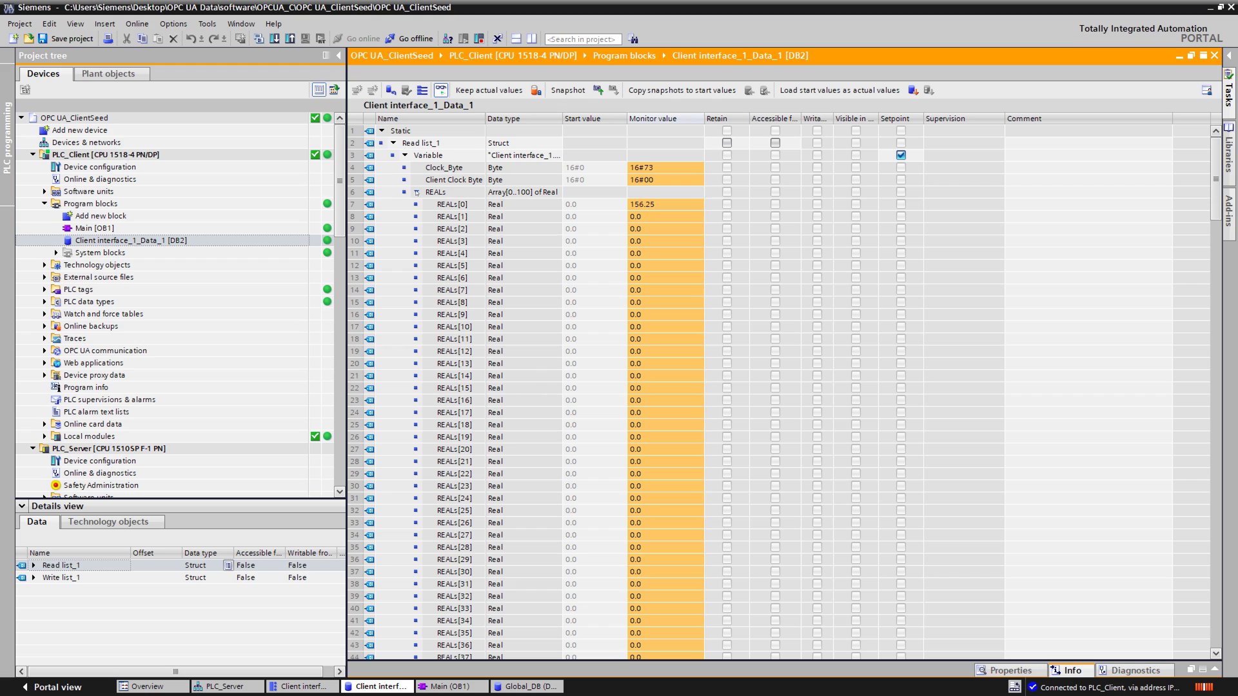
{"action": "left_click", "coordinate": [417, 192]}
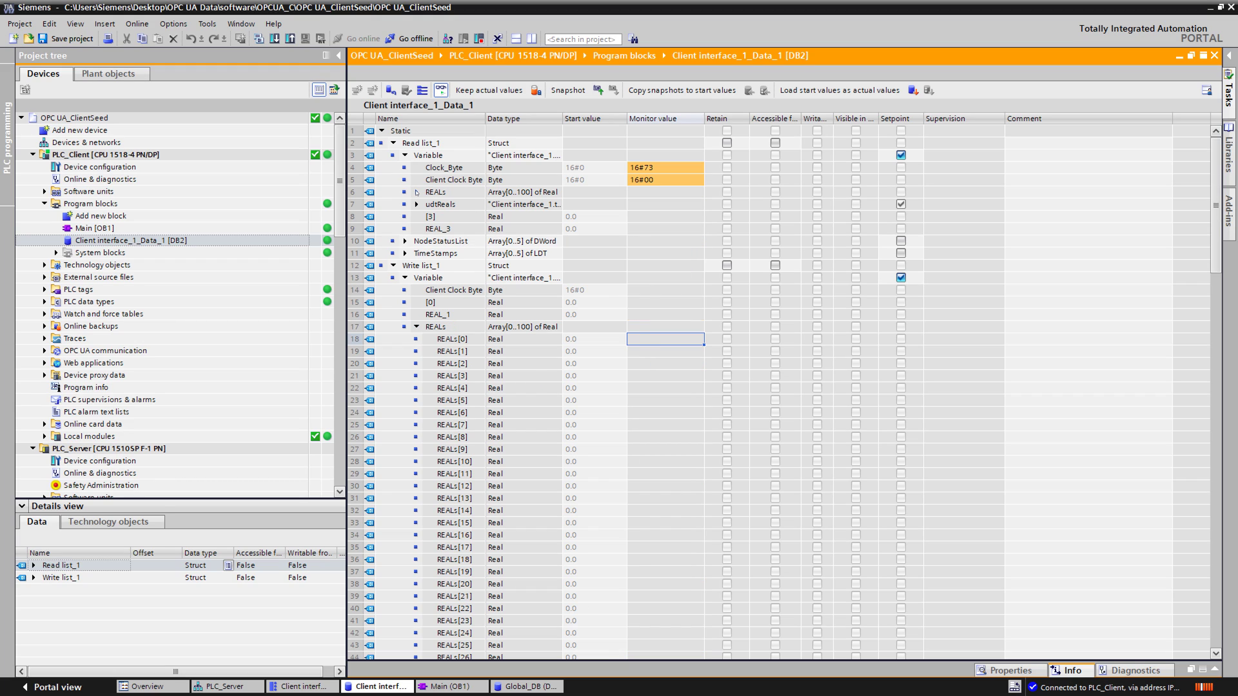
{"action": "left_click", "coordinate": [416, 327]}
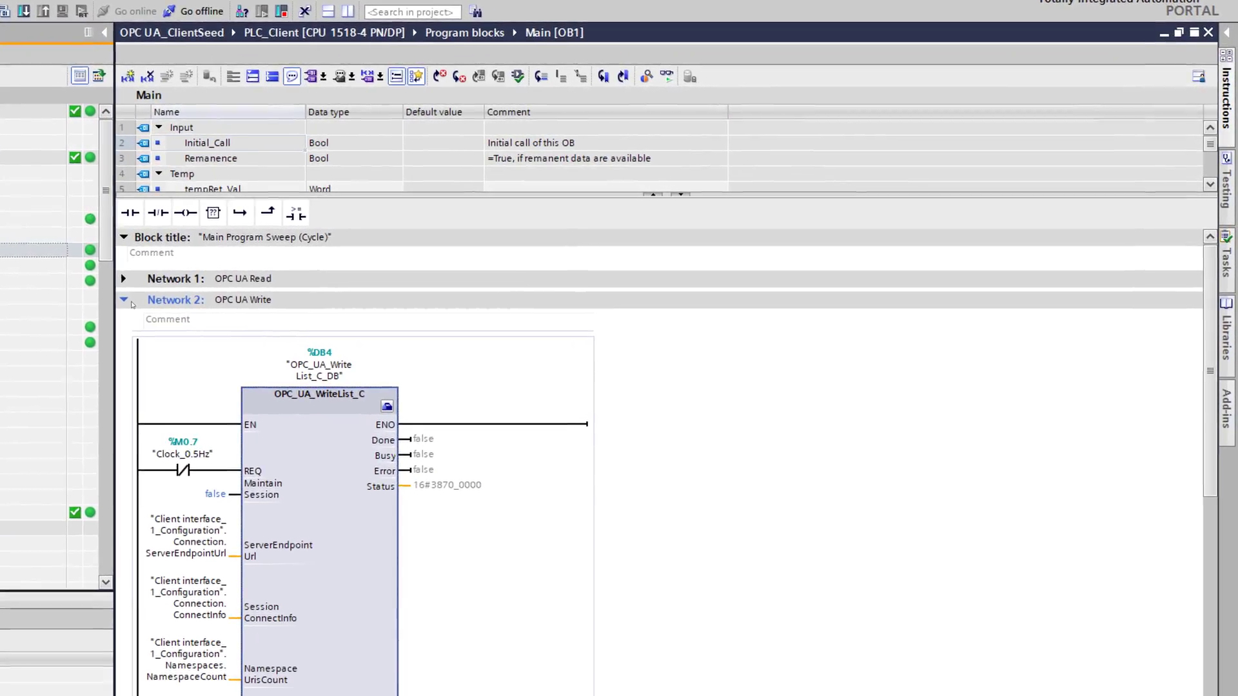
Step: Title Network 3 'Move Clock byte to client'
{"action": "left_click", "coordinate": [222, 286]}
{"action": "left_click", "coordinate": [194, 326]}
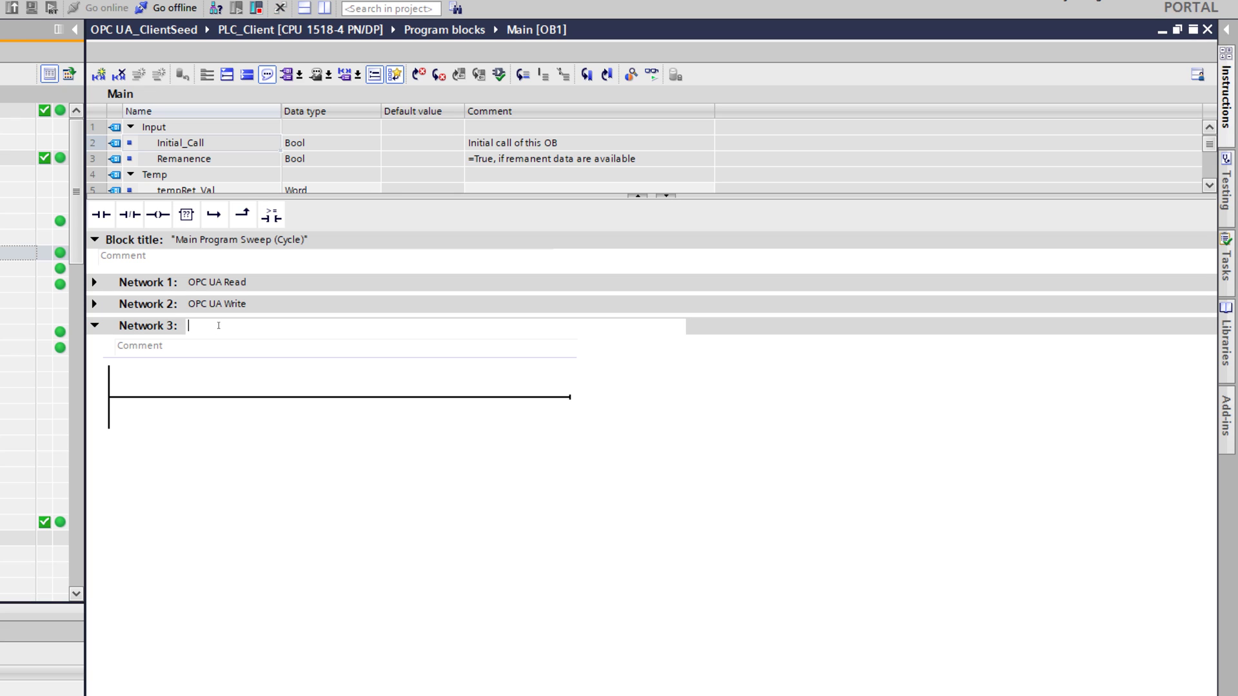
{"action": "type", "text": "Move Clock byte to client"}
{"action": "key", "text": "Return"}
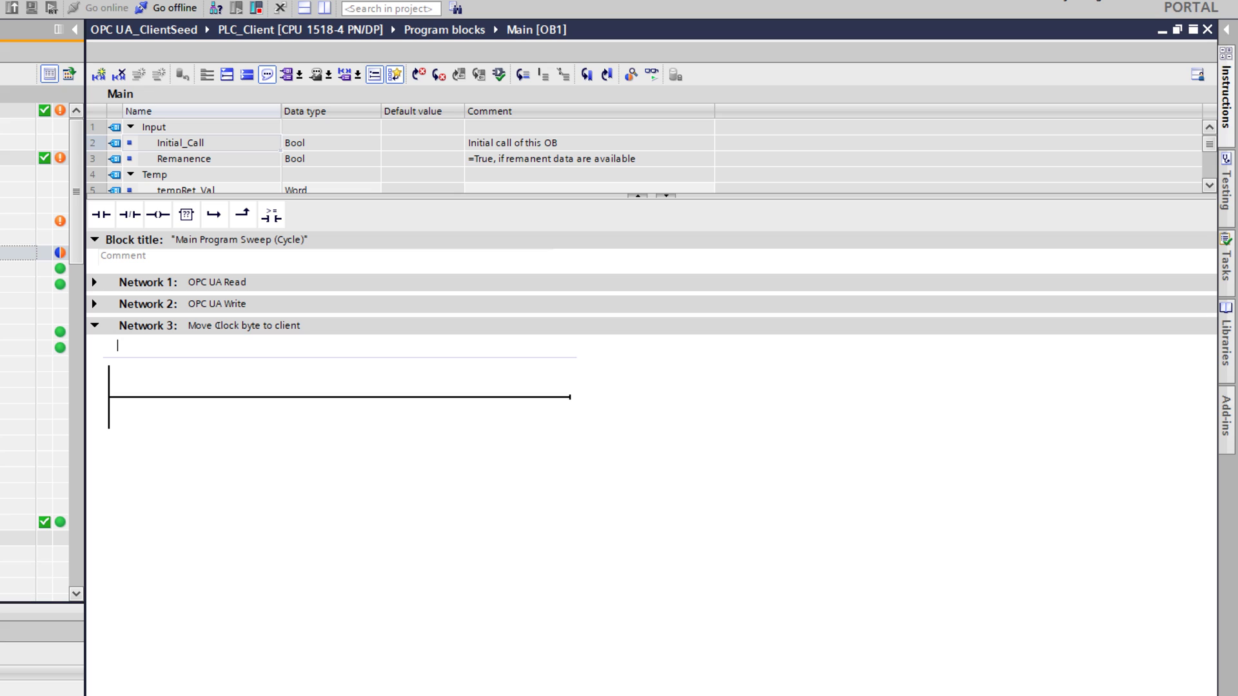
Step: Insert a MOVE instruction on Network 3's rung
{"action": "left_click", "coordinate": [215, 403]}
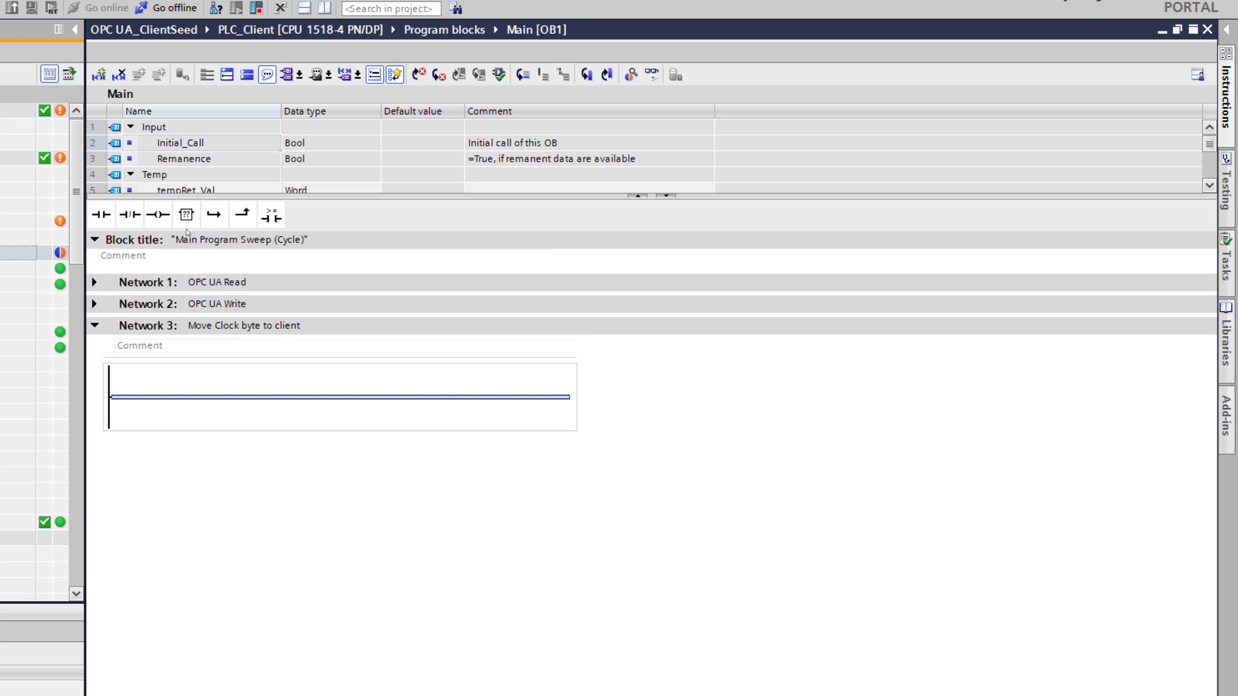
{"action": "left_click", "coordinate": [186, 214]}
{"action": "left_click", "coordinate": [158, 383]}
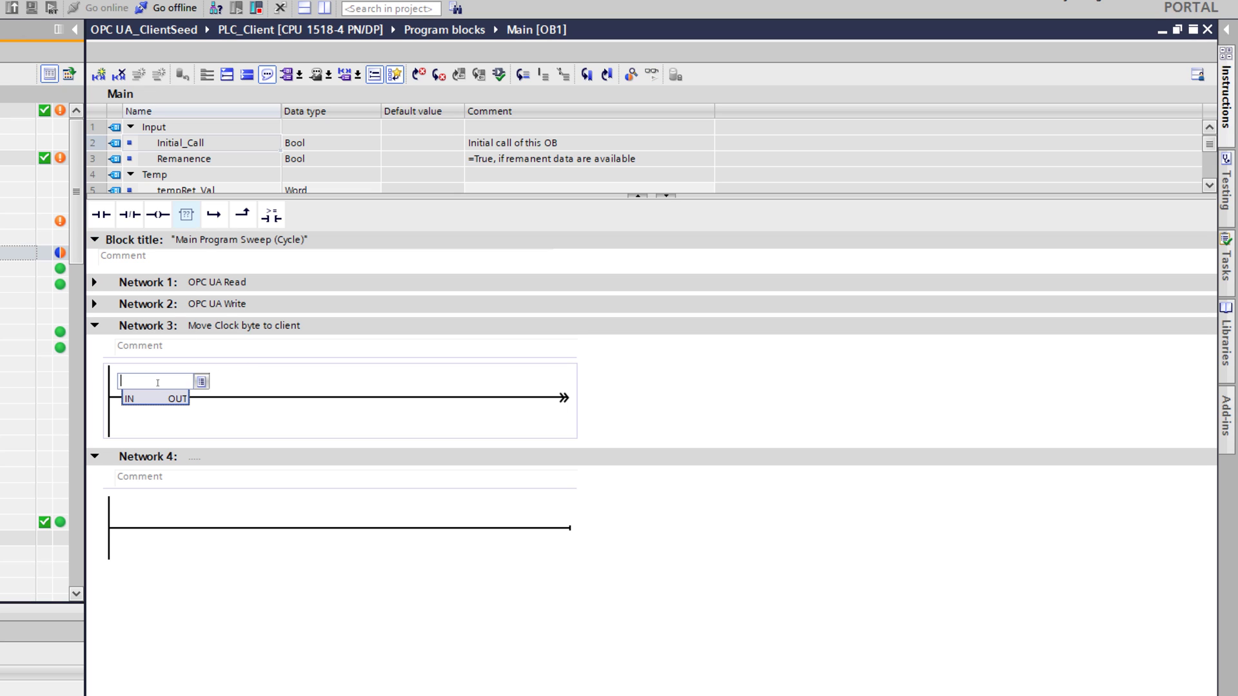
{"action": "type", "text": "move"}
{"action": "key", "text": "Return"}
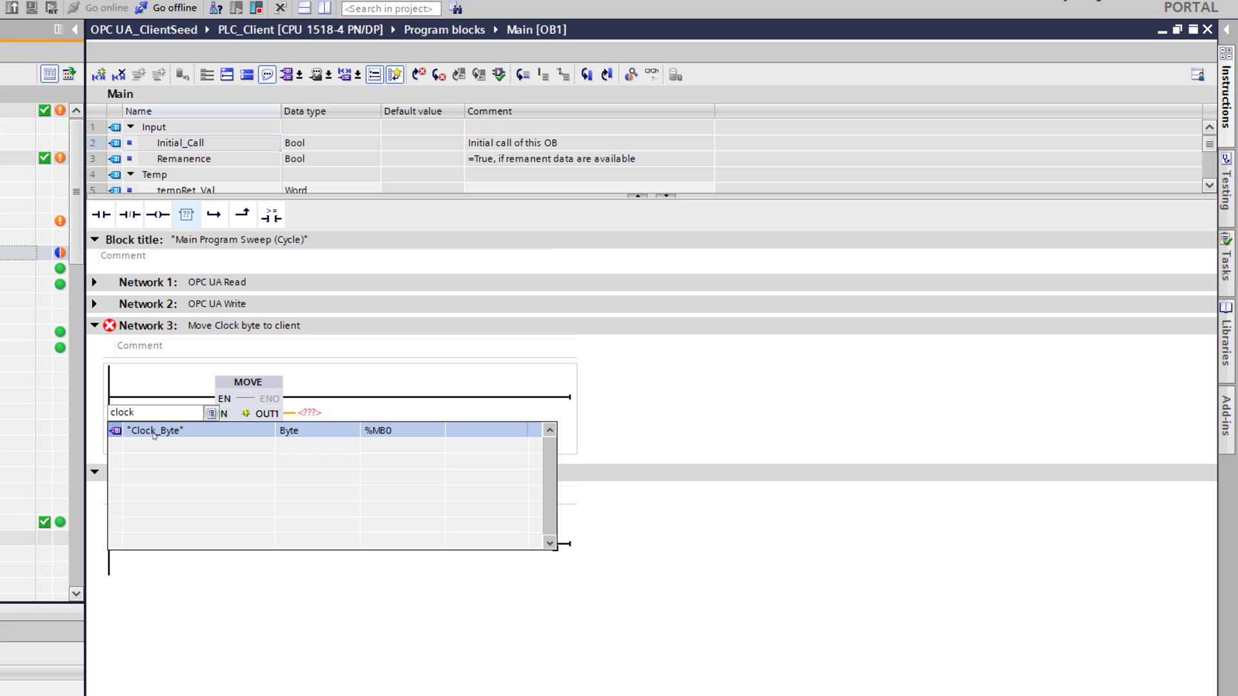
Step: Wire Clock_Byte into the MOVE and output it to Write list_1's Client Clock Byte
{"action": "left_click", "coordinate": [154, 431]}
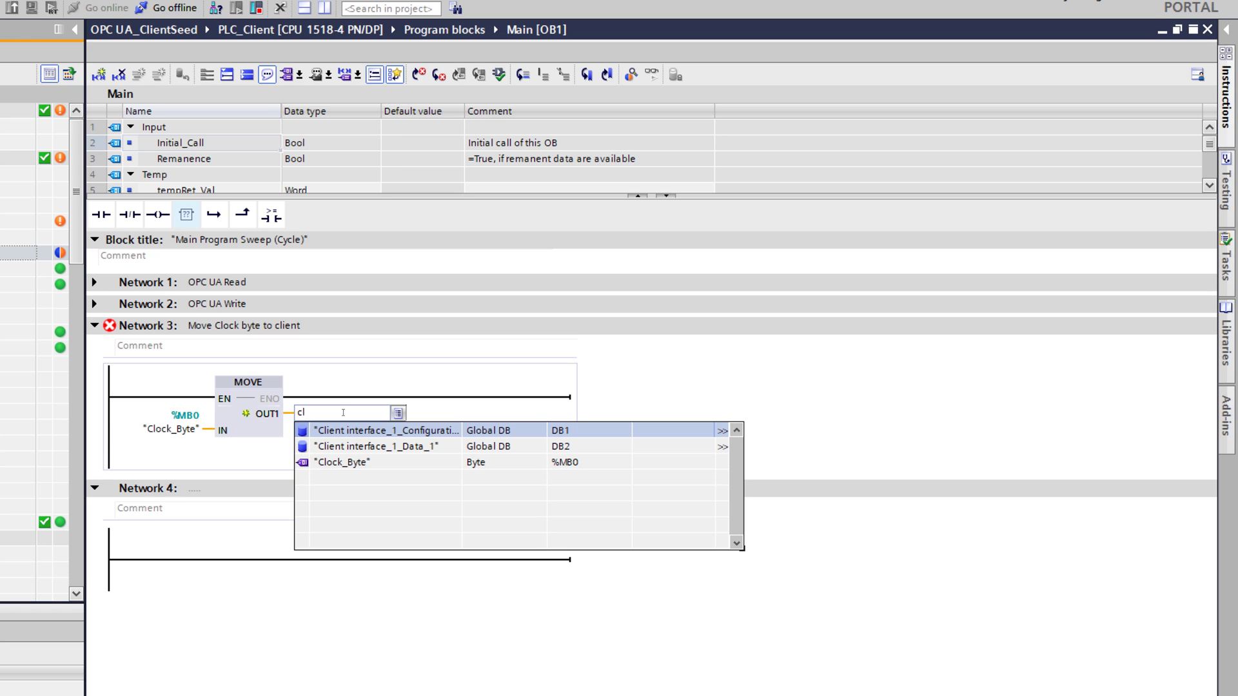
{"action": "type", "text": "cl"}
{"action": "key", "text": "Down"}
{"action": "type", "text": "."}
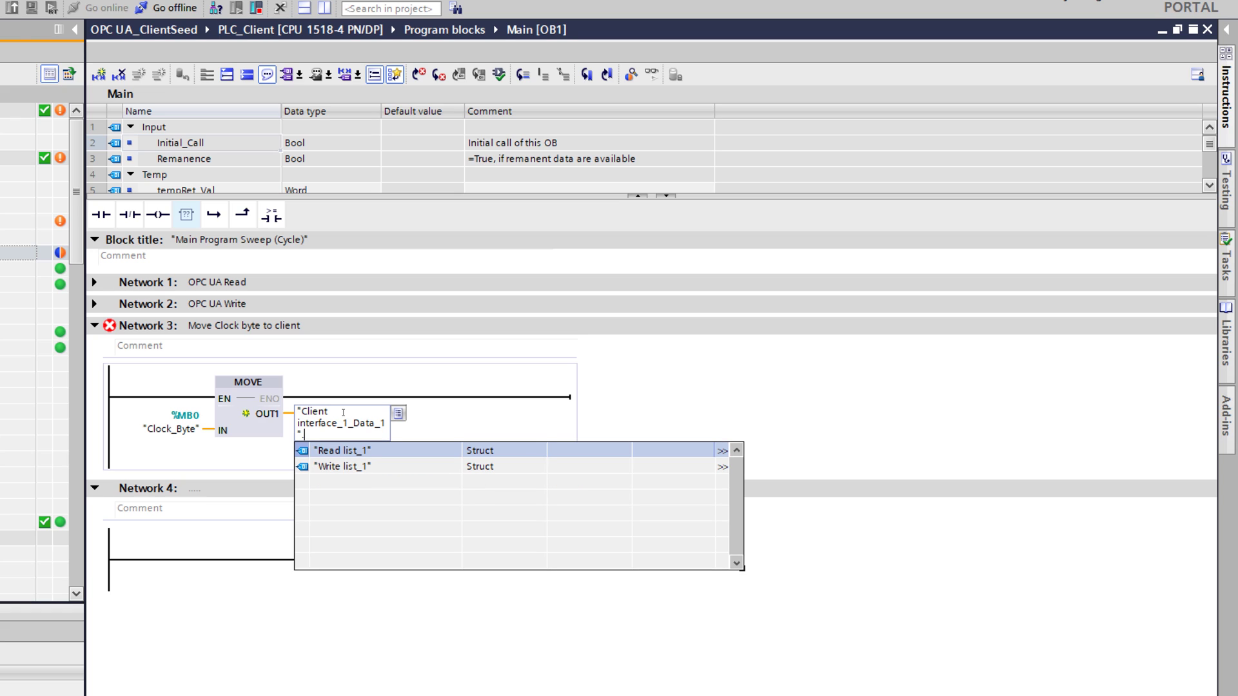
{"action": "key", "text": "Down"}
{"action": "type", "text": "."}
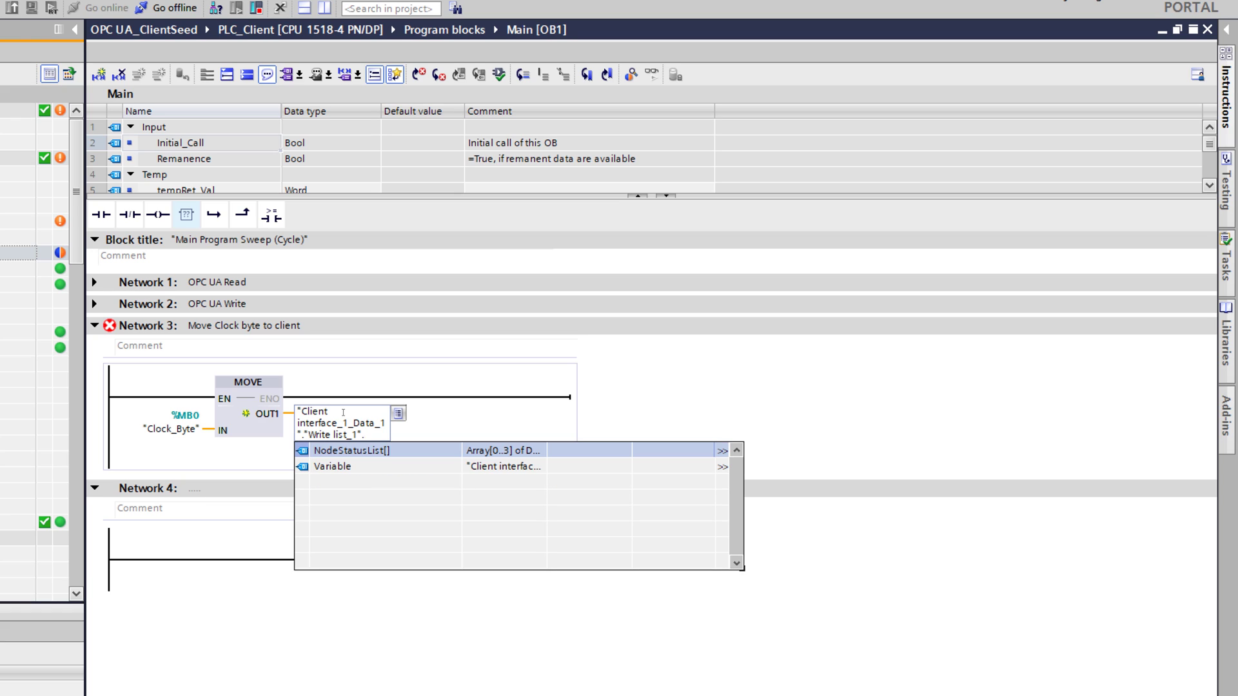
{"action": "key", "text": "Down"}
{"action": "type", "text": "."}
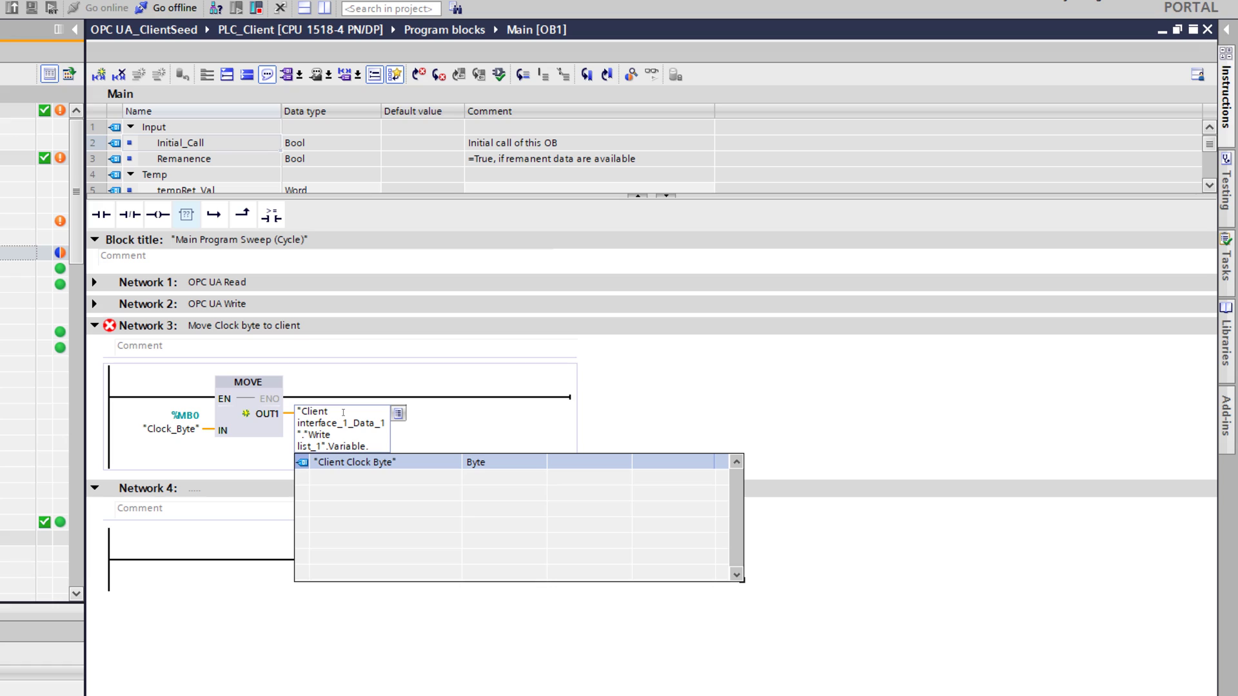
{"action": "key", "text": "Return"}
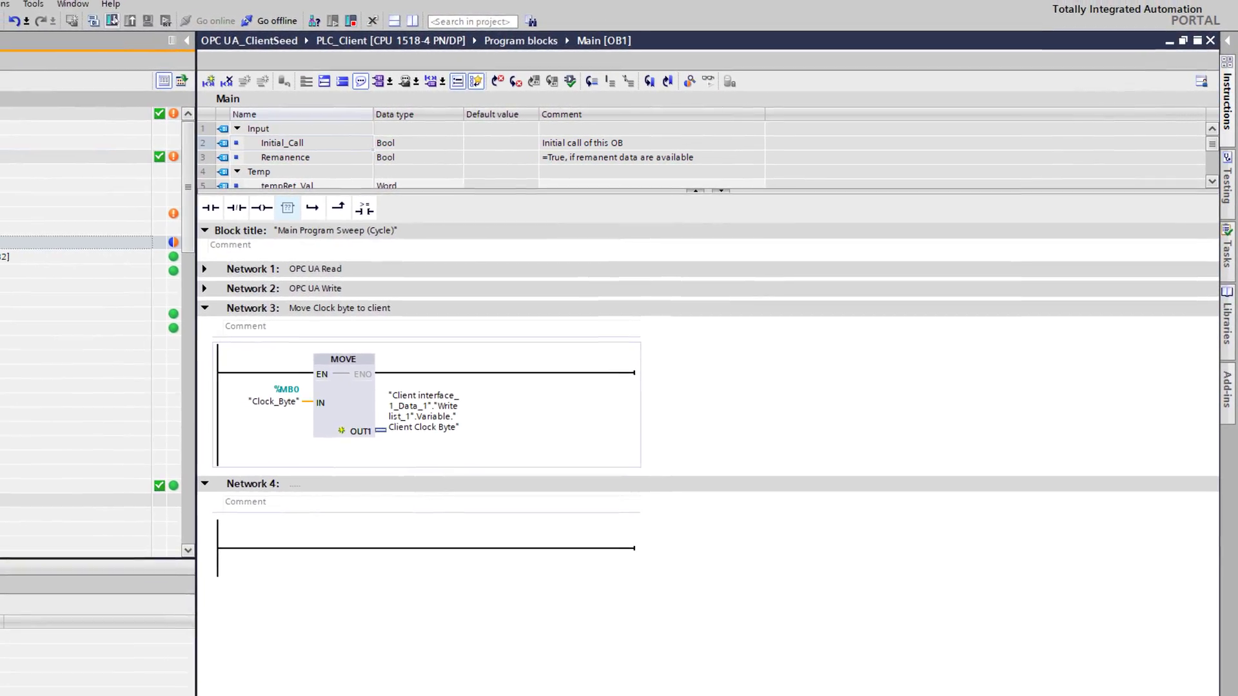
Step: Download the updated client program to PLC_Client and monitor Main [OB1] online
{"action": "key", "text": "ctrl+l"}
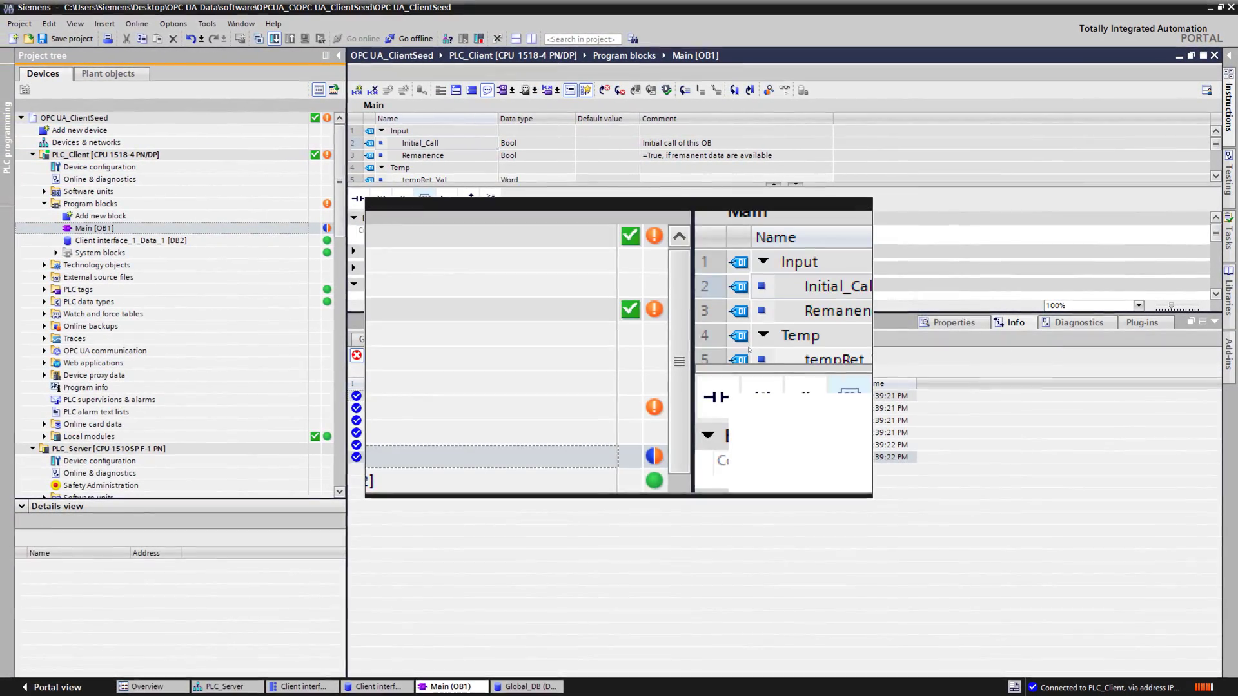
{"action": "left_click", "coordinate": [772, 479]}
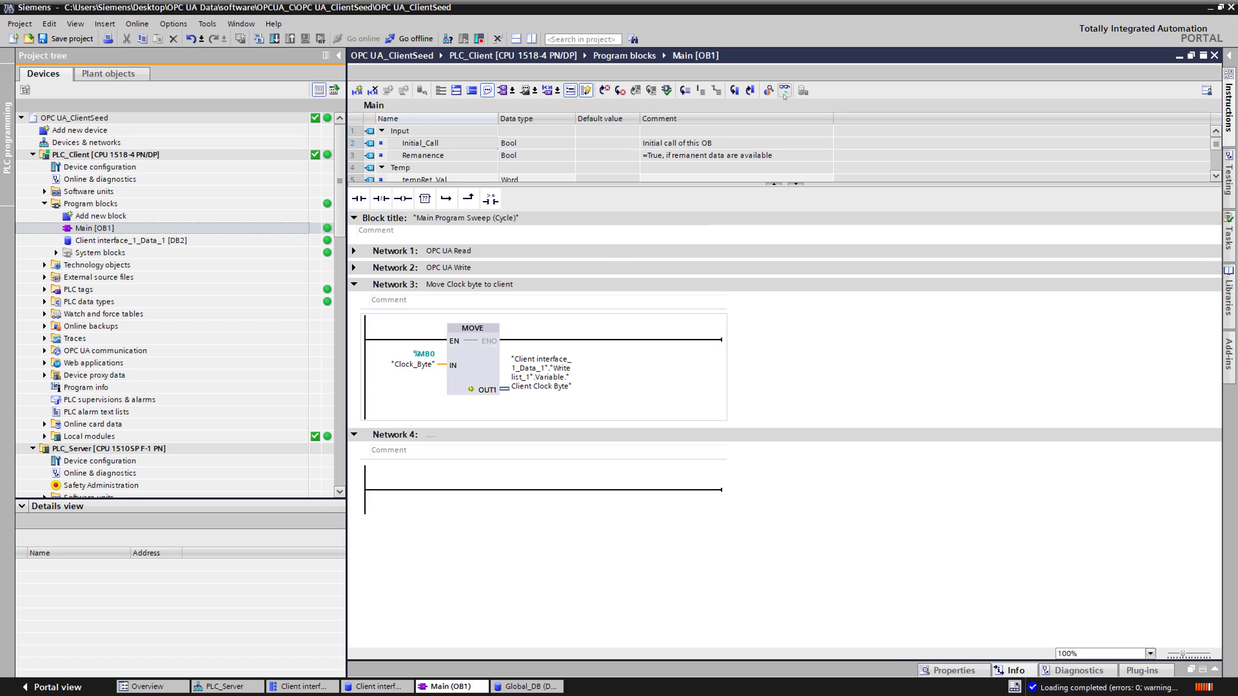
{"action": "left_click", "coordinate": [785, 91]}
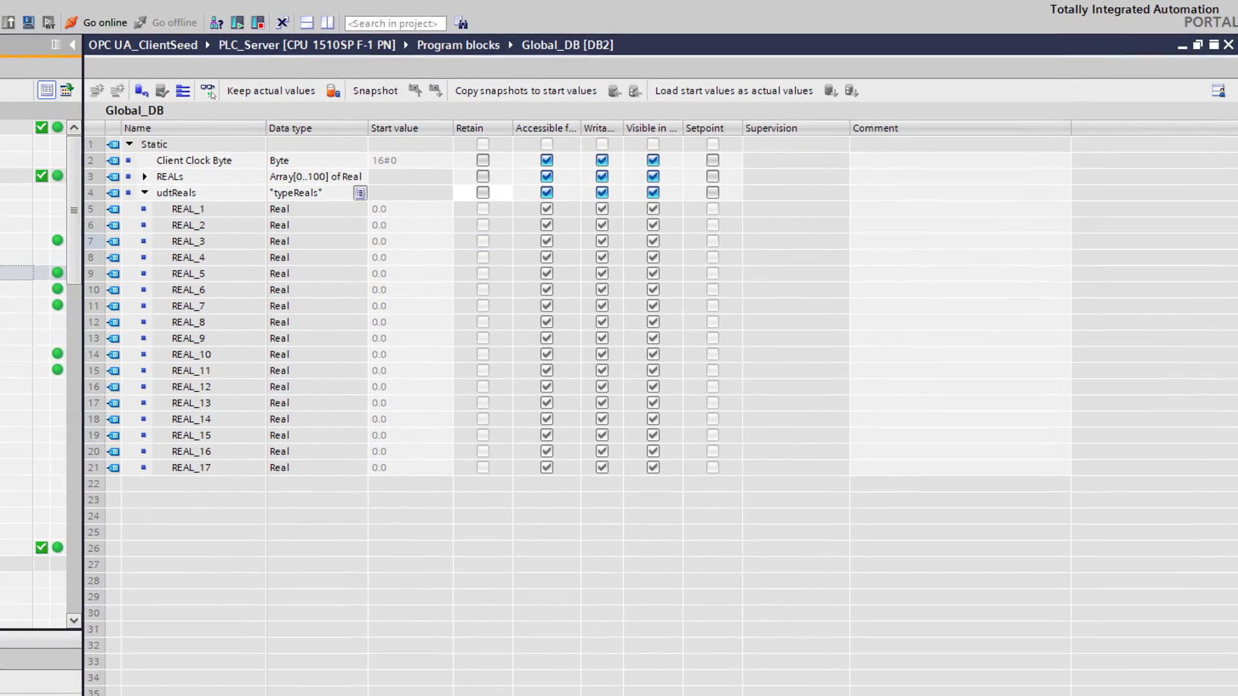
Step: Collapse udtReals in Global_DB, then open PLC_Server's device configuration
{"action": "left_click", "coordinate": [145, 193]}
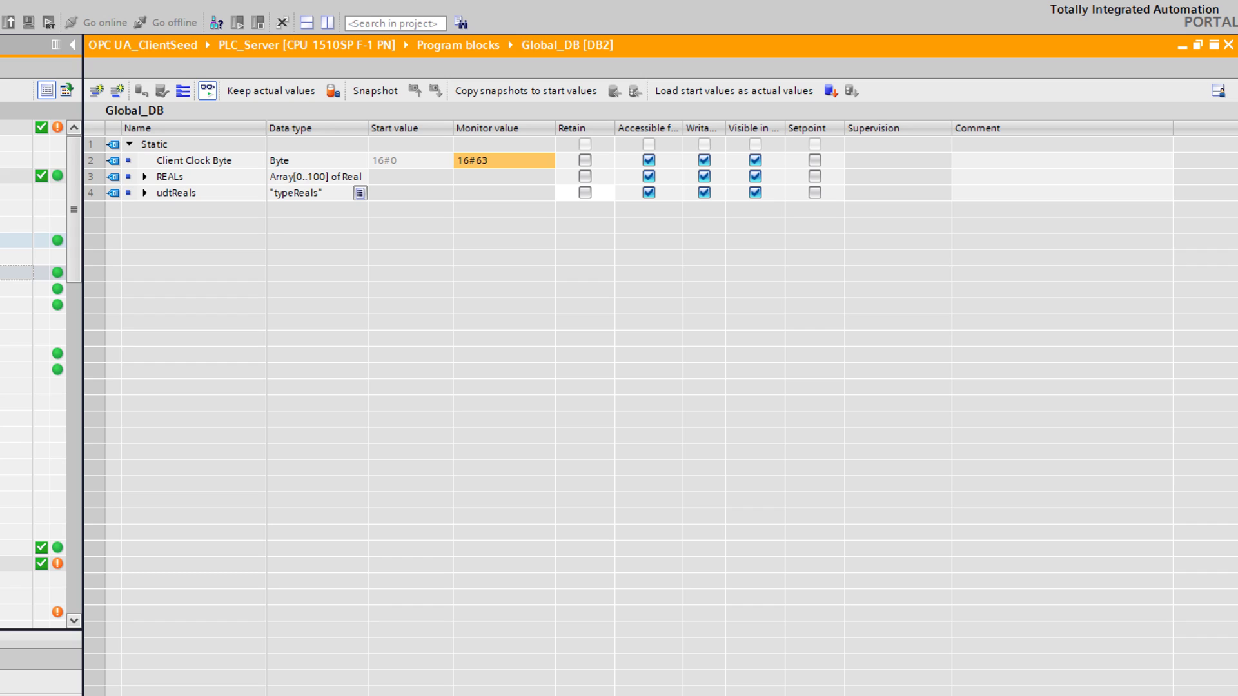
{"action": "left_click", "coordinate": [3, 176]}
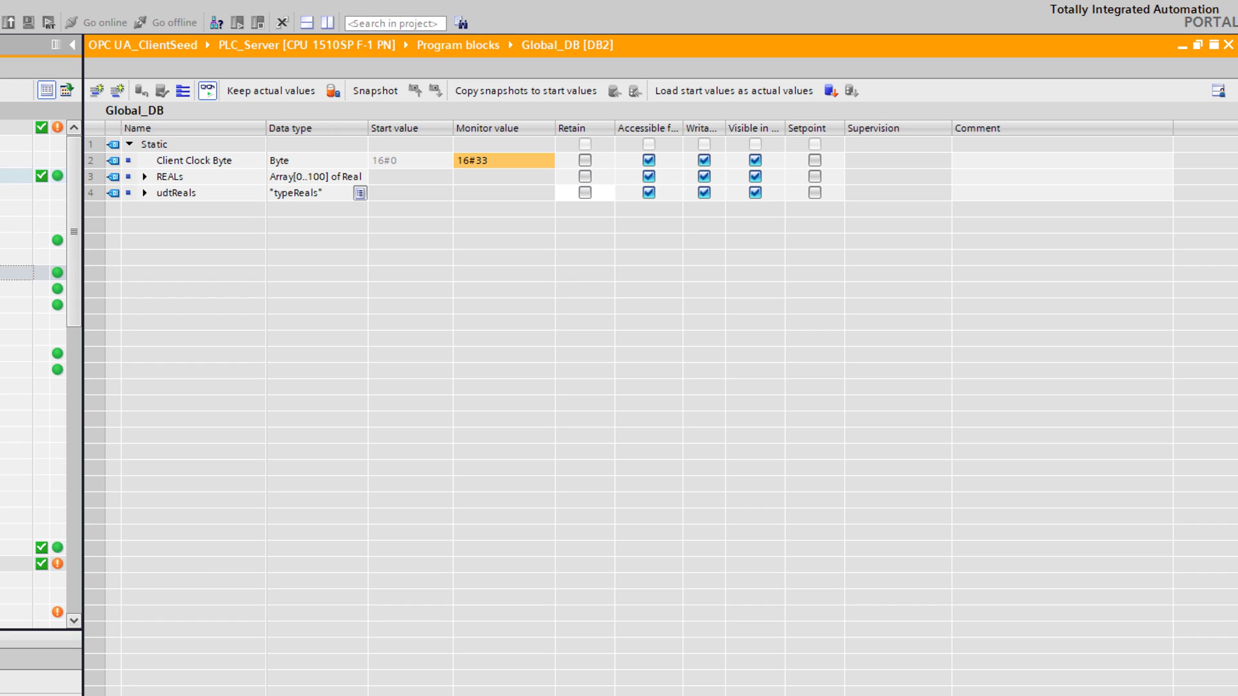
{"action": "left_click", "coordinate": [7, 304]}
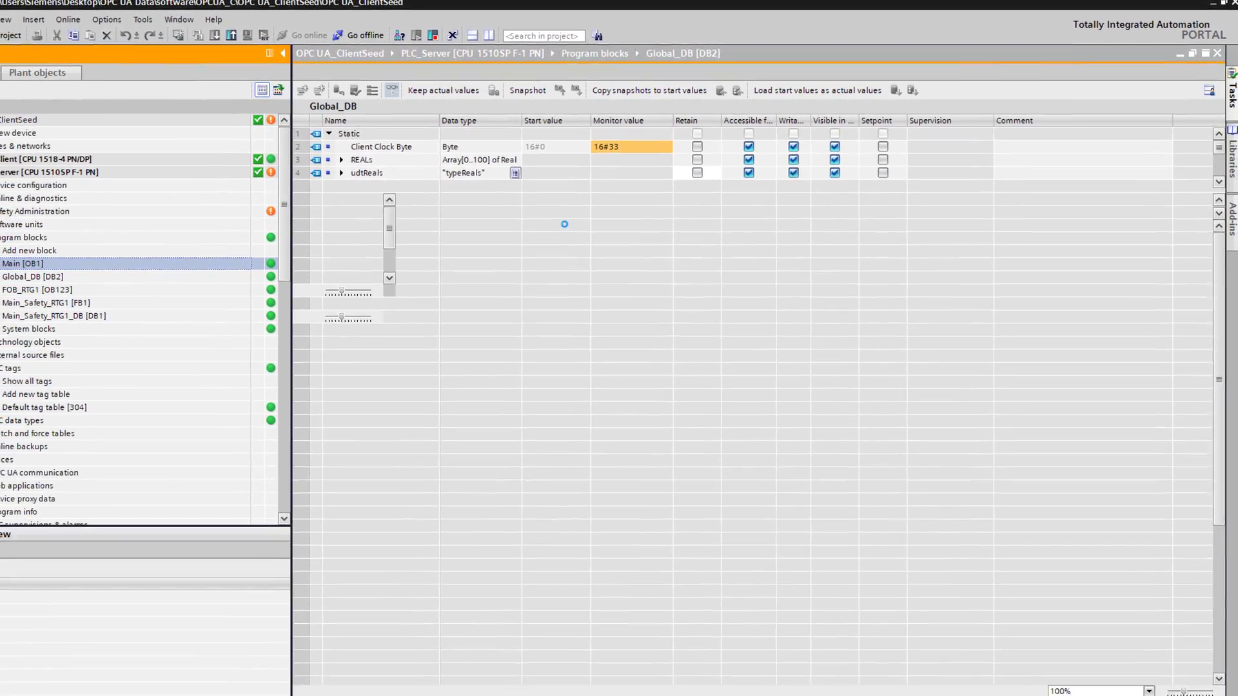
{"action": "double_click", "coordinate": [100, 179]}
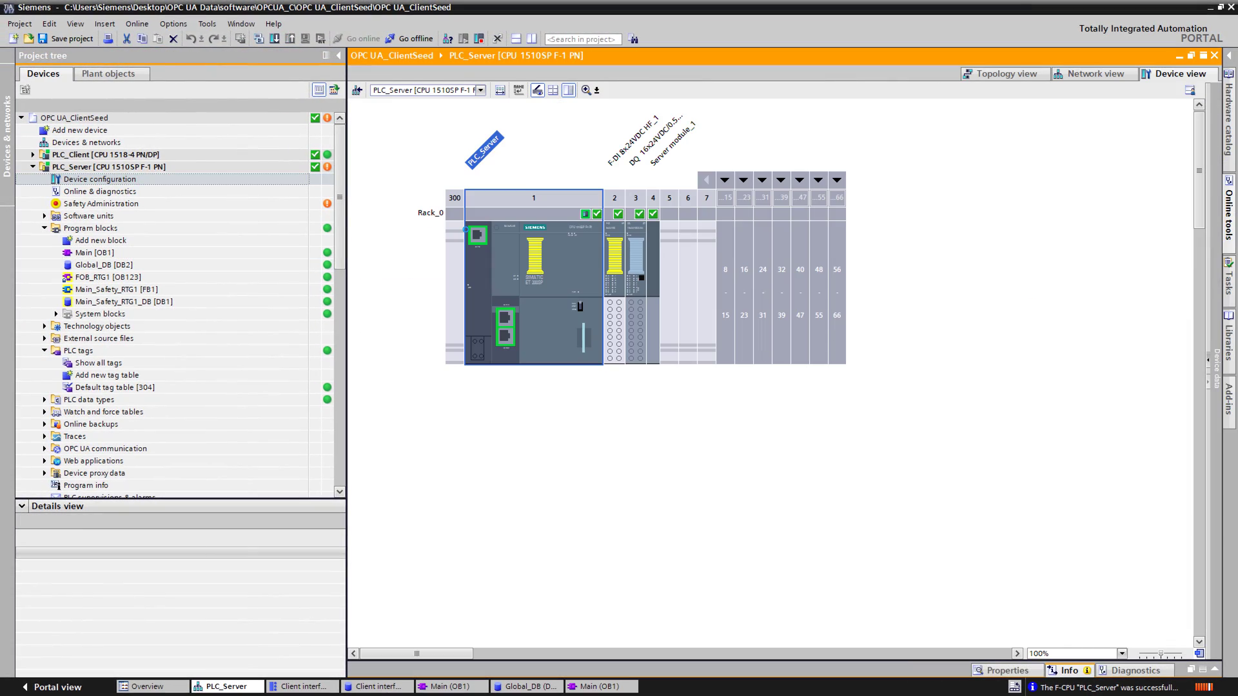
Step: Check the DQ module's output IO tags and open the server's Default tag table
{"action": "double_click", "coordinate": [637, 249]}
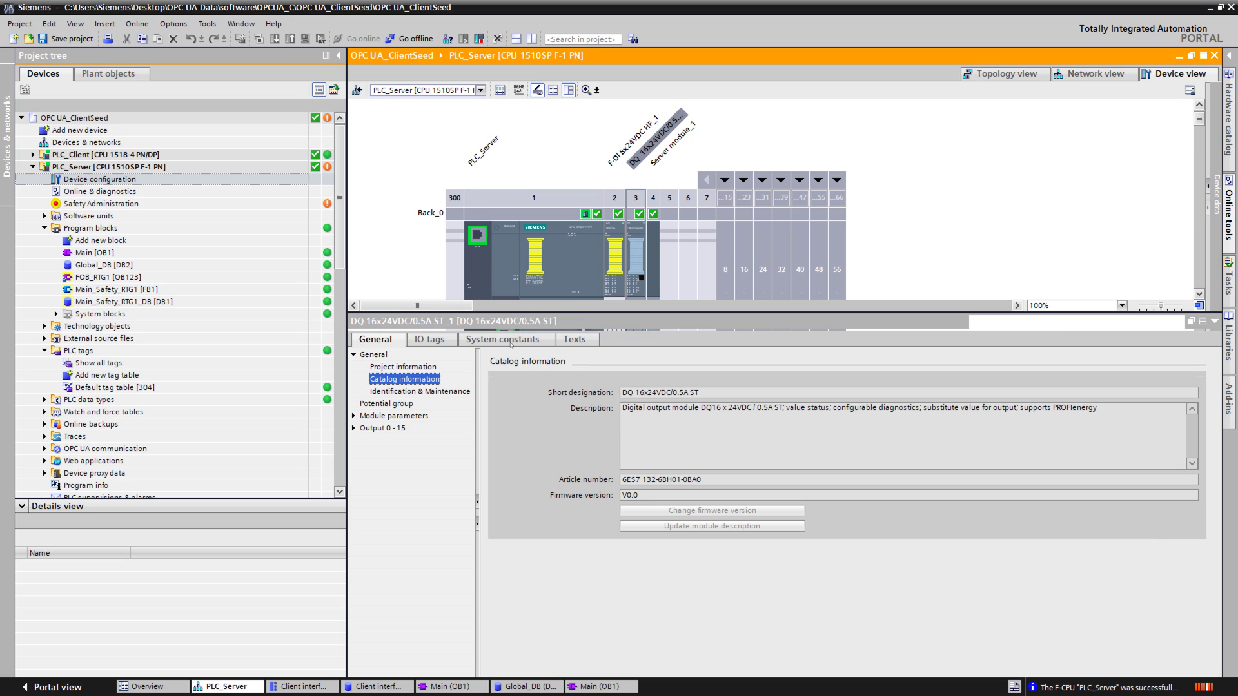
{"action": "left_click", "coordinate": [424, 340]}
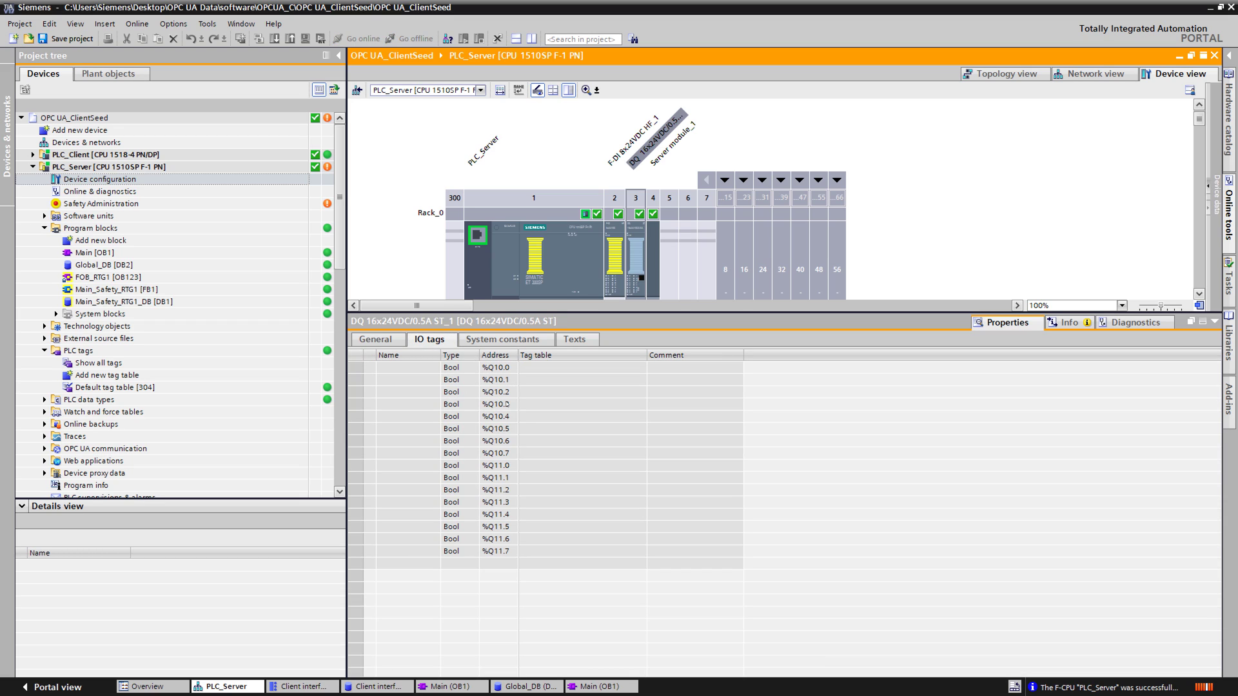
{"action": "double_click", "coordinate": [114, 388]}
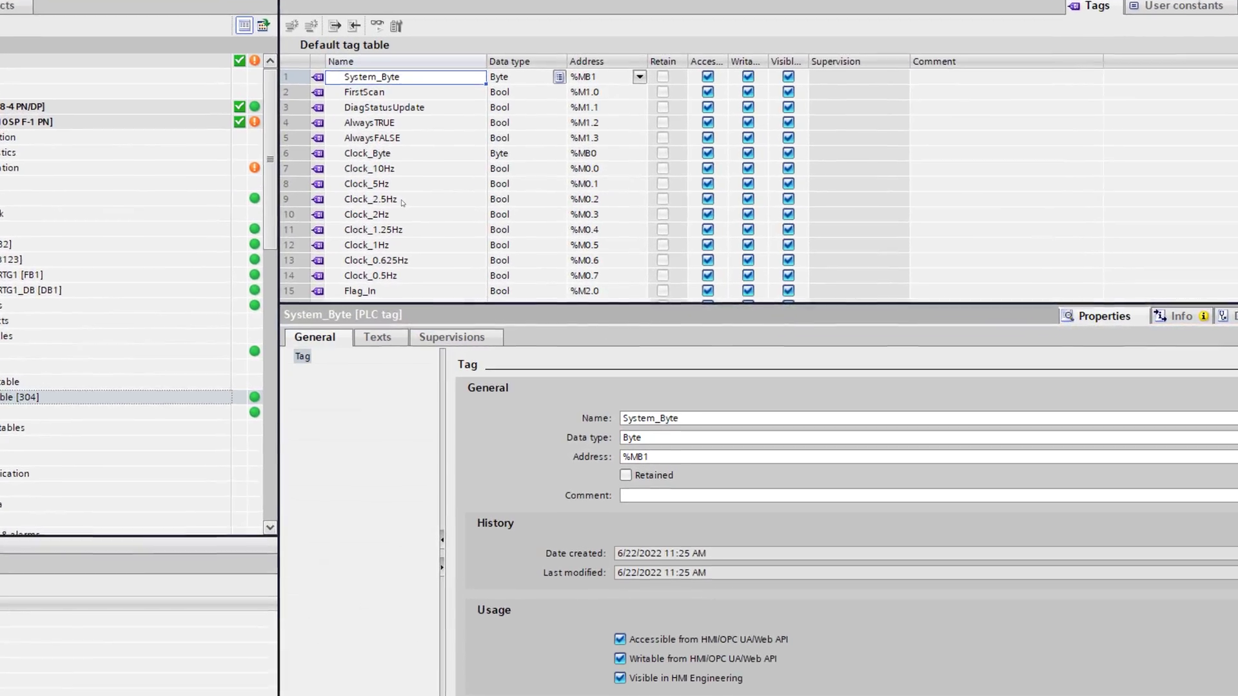
{"action": "left_click", "coordinate": [415, 252]}
{"action": "scroll", "coordinate": [415, 252], "scroll_direction": "down", "scroll_amount": 2}
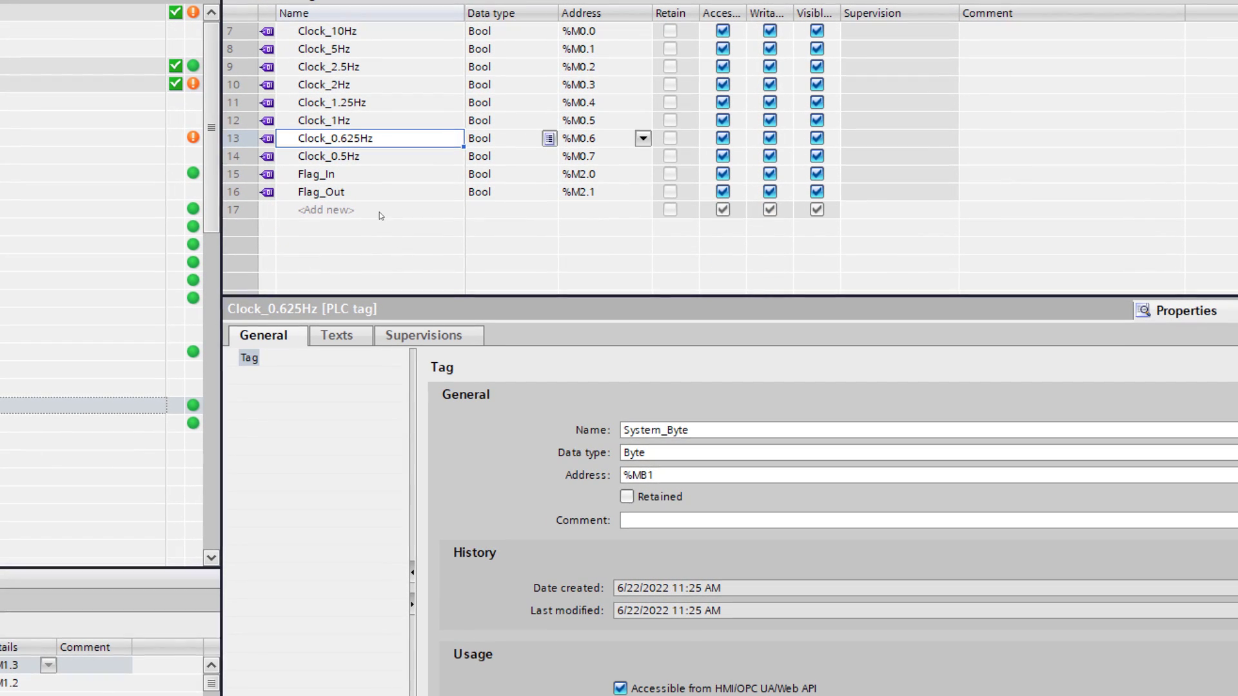
Step: Add tag clockbyte1 at output address %QB10 and verify its address details
{"action": "left_click", "coordinate": [401, 220]}
{"action": "type", "text": "clockbyte1"}
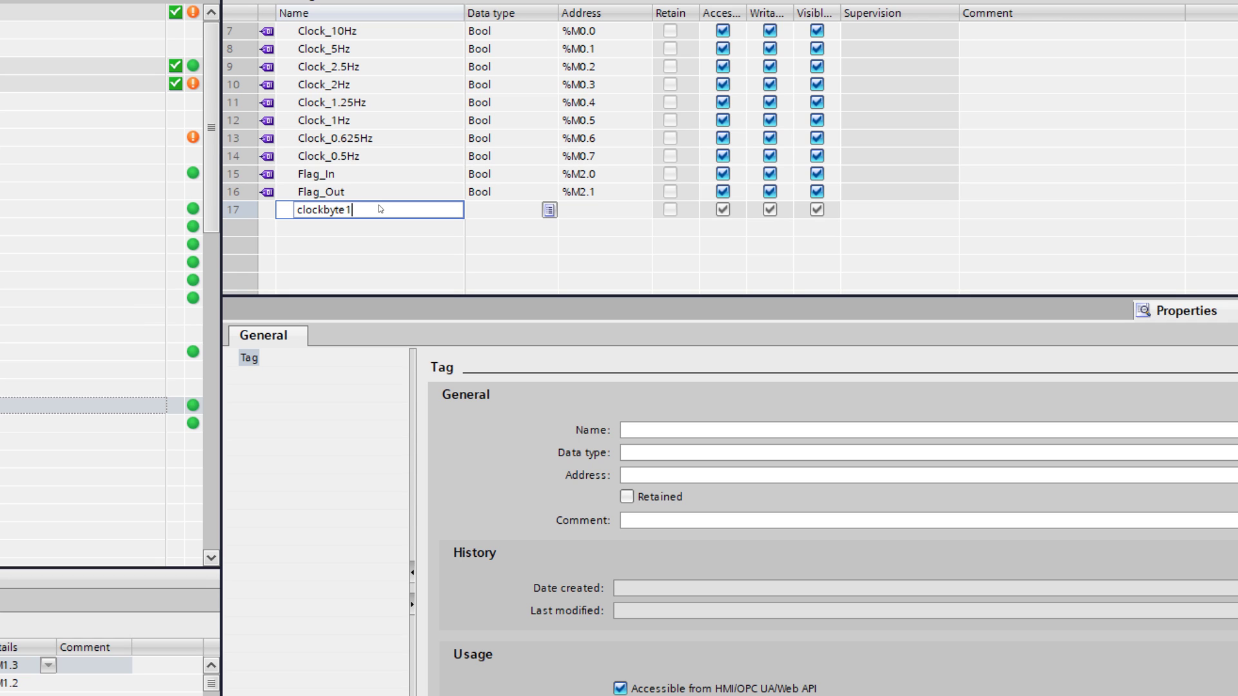
{"action": "key", "text": "Tab"}
{"action": "key", "text": "Tab"}
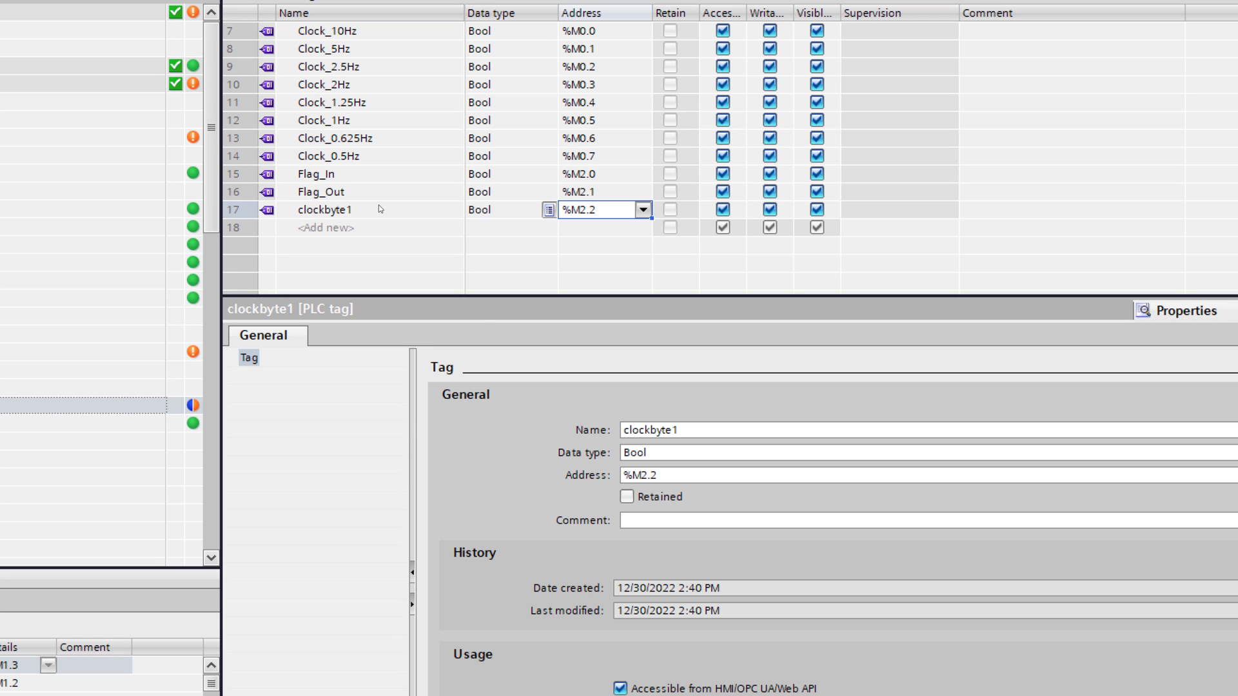
{"action": "type", "text": "%"}
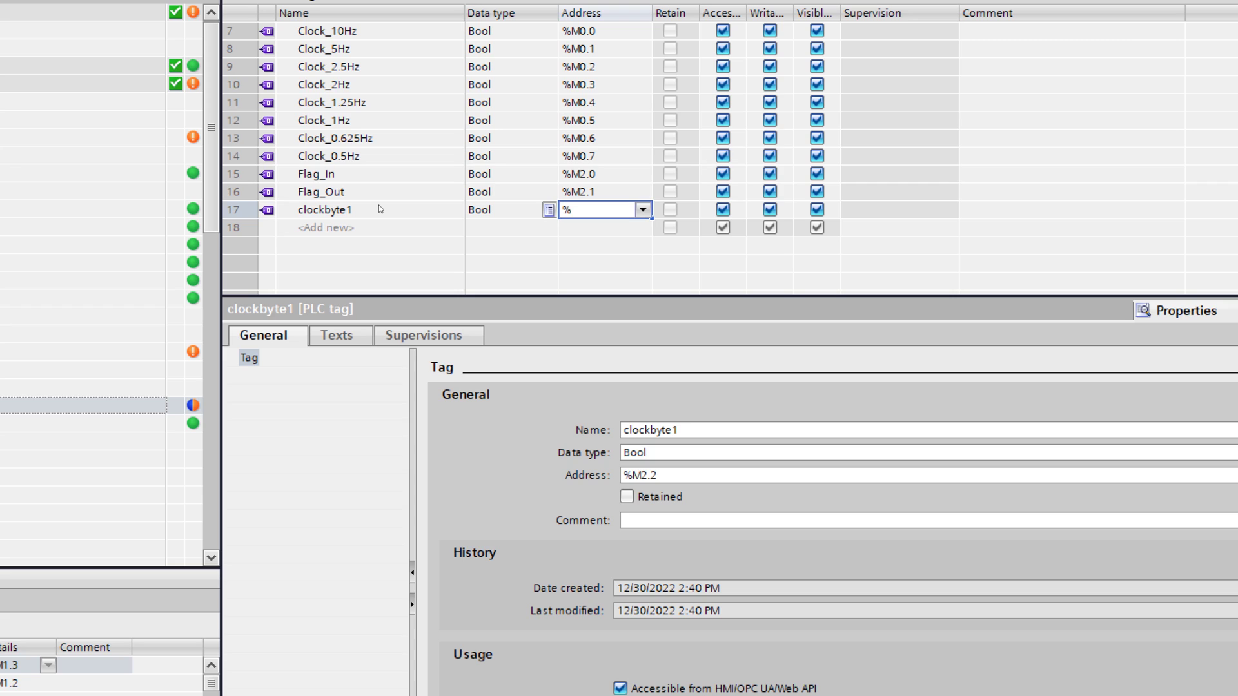
{"action": "type", "text": "QB10"}
{"action": "key", "text": "Return"}
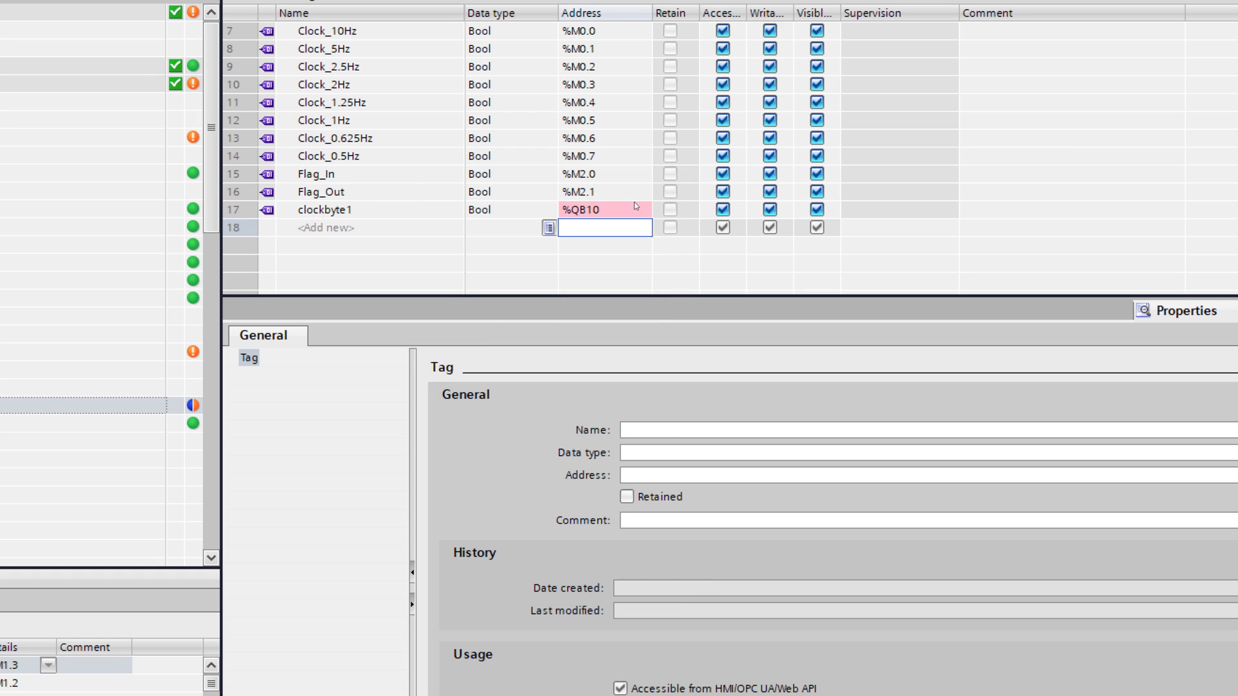
{"action": "left_click", "coordinate": [639, 208]}
{"action": "left_click", "coordinate": [643, 210]}
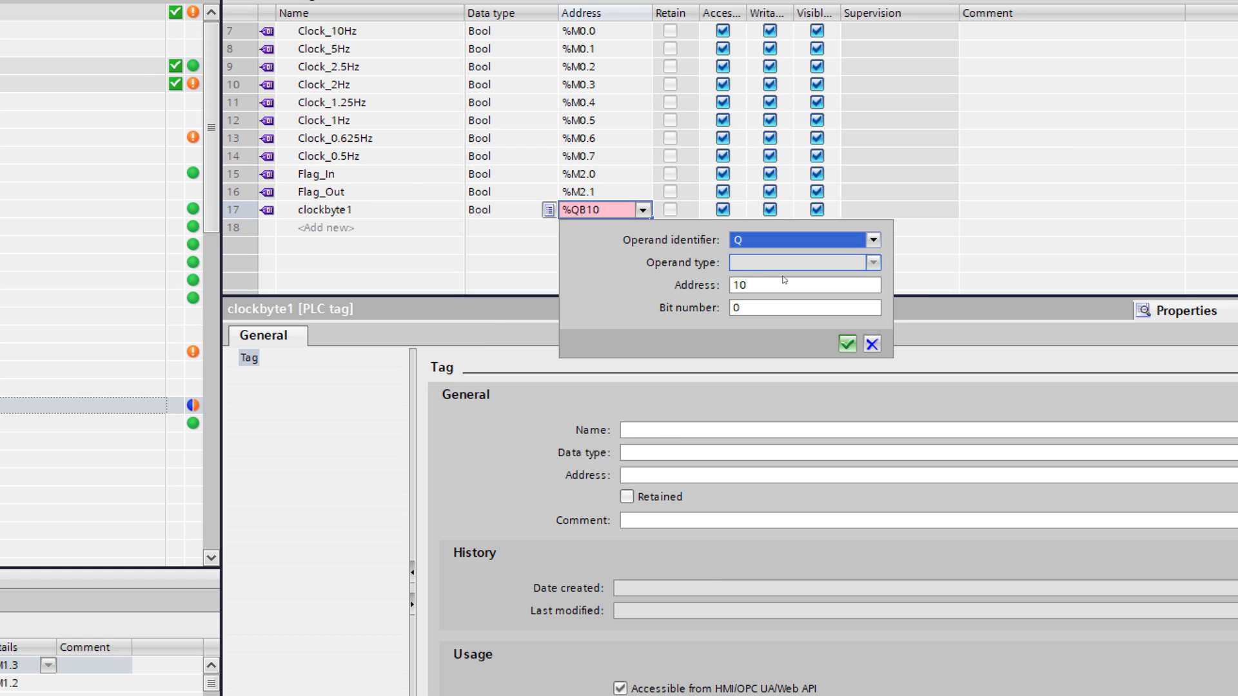
{"action": "left_click", "coordinate": [875, 240]}
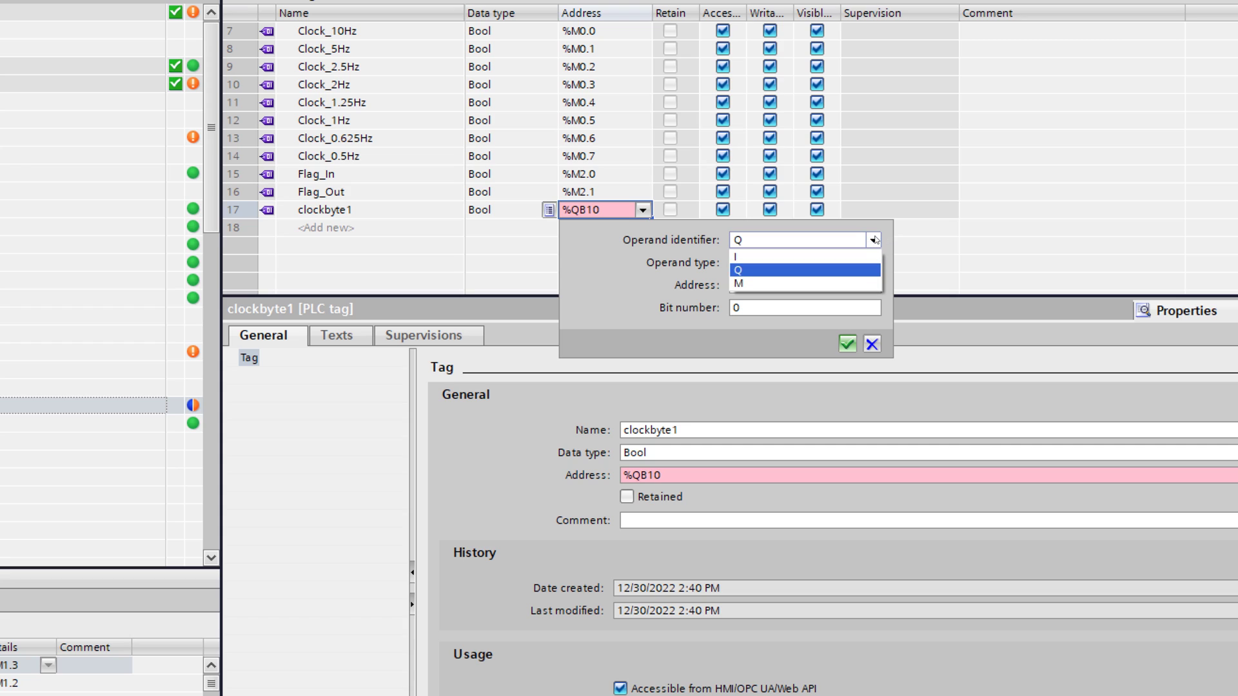
{"action": "left_click", "coordinate": [841, 269]}
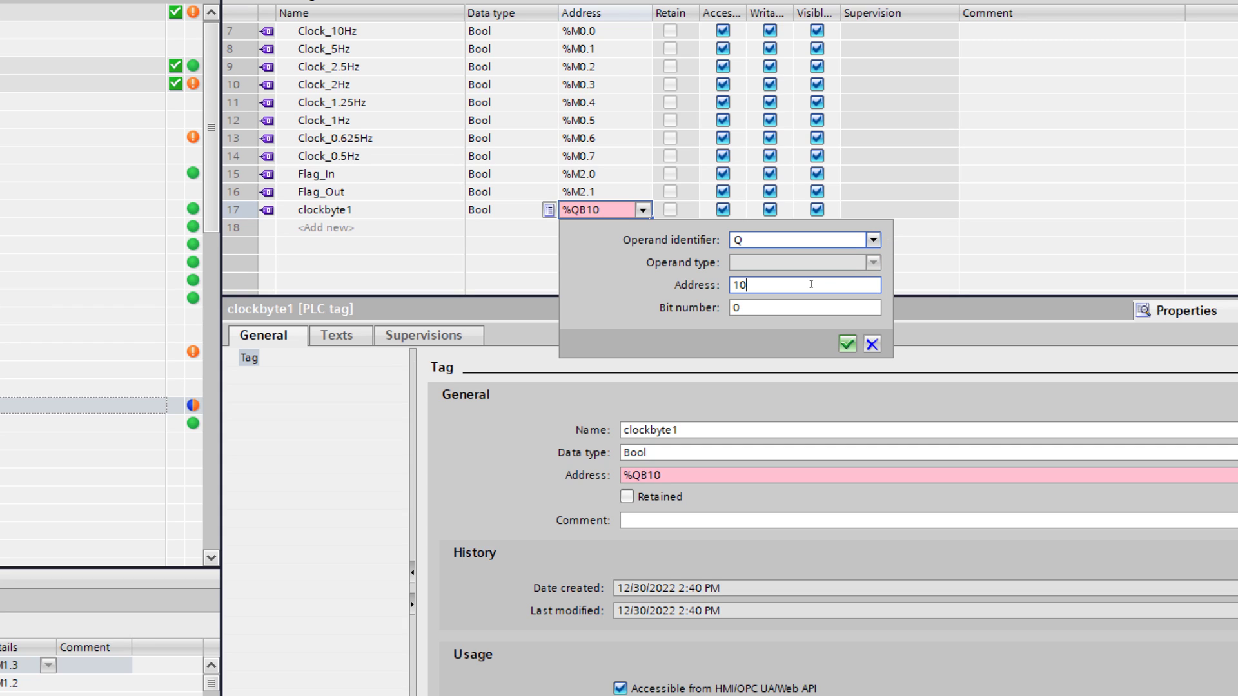
{"action": "left_click", "coordinate": [824, 278]}
{"action": "left_click", "coordinate": [490, 213]}
Step: Set clockbyte1's data type to Byte and fill down to create clockbyte2 (%QB11)
{"action": "left_click", "coordinate": [490, 212]}
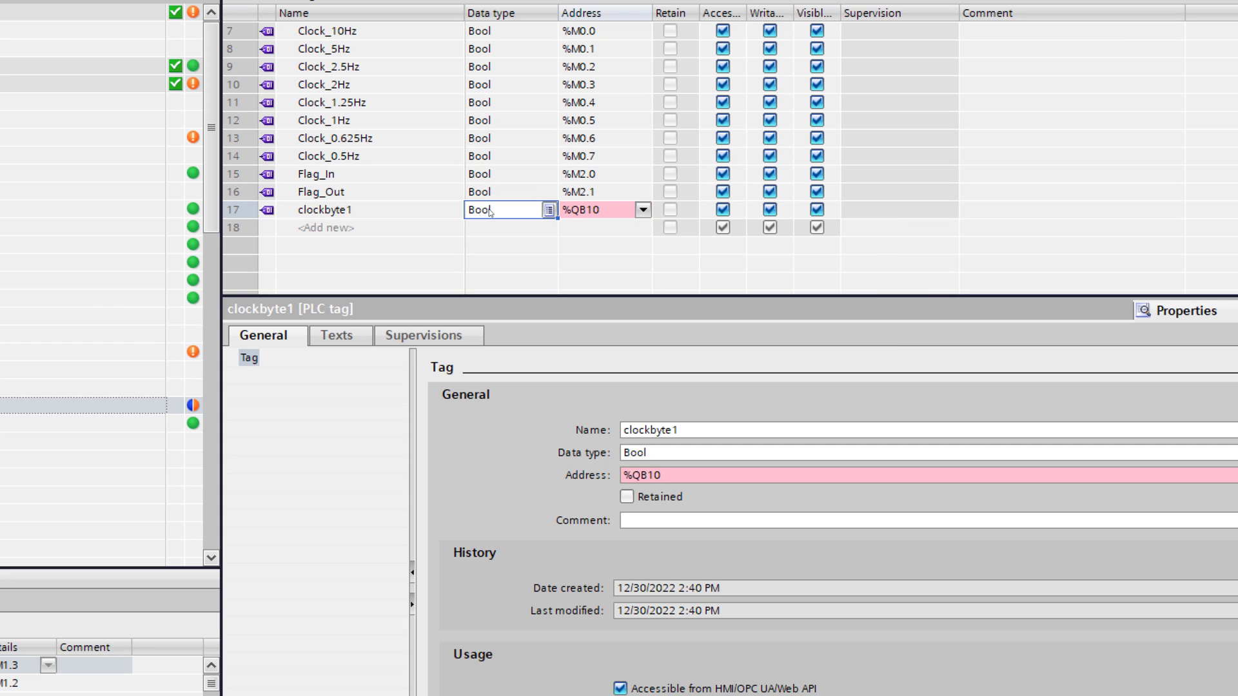
{"action": "double_click", "coordinate": [490, 213]}
{"action": "type", "text": "Byte"}
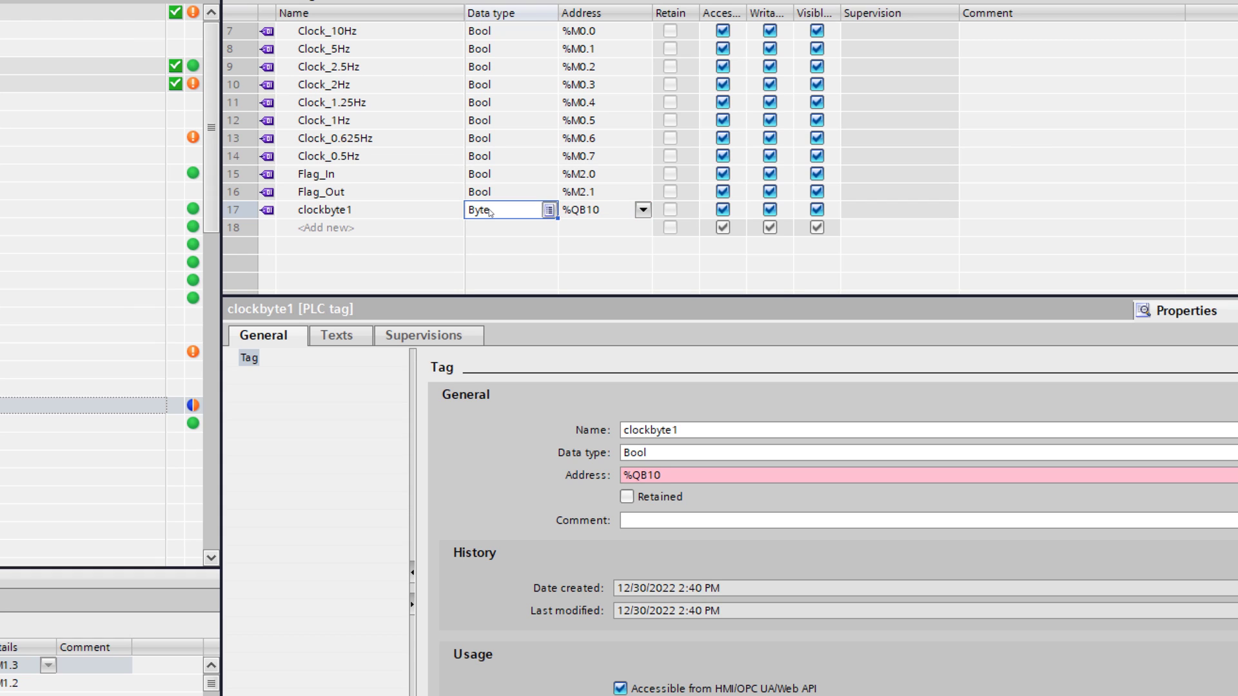
{"action": "key", "text": "Return"}
{"action": "left_click", "coordinate": [407, 218]}
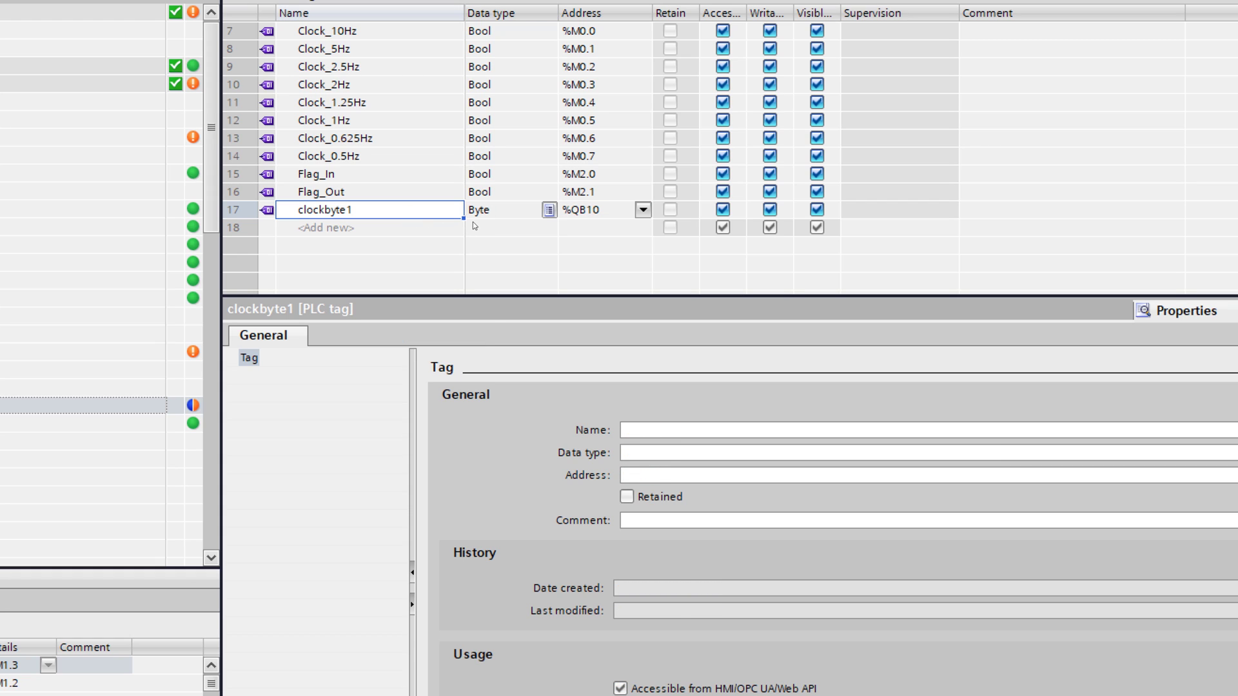
{"action": "left_click_drag", "start_coordinate": [464, 219], "coordinate": [462, 228]}
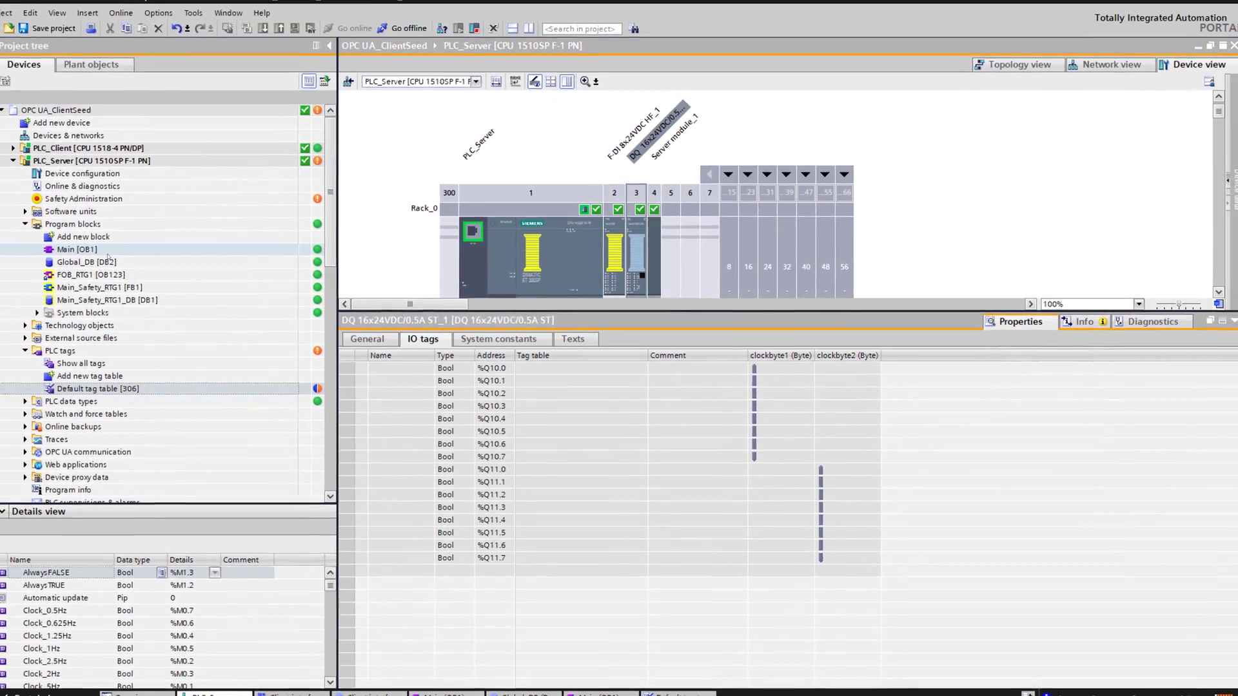
Step: Open the server's Main block and insert a MOVE instruction on Network 1
{"action": "left_click", "coordinate": [107, 254]}
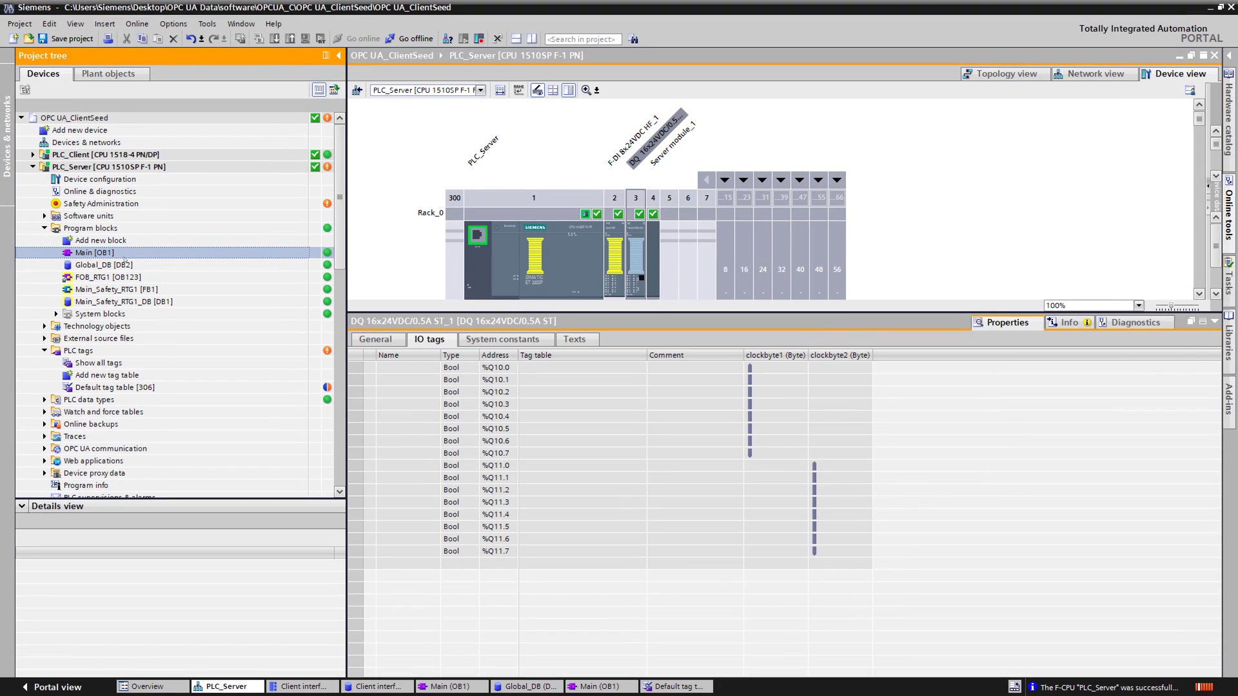
{"action": "double_click", "coordinate": [124, 257]}
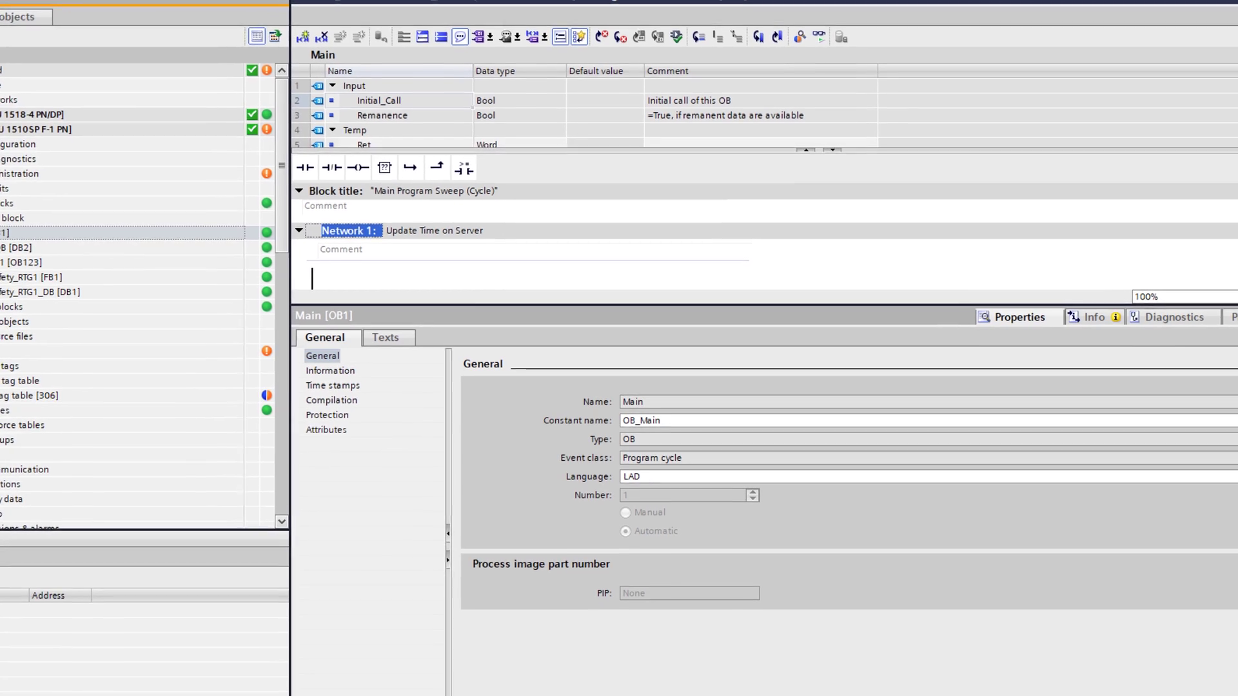
{"action": "double_click", "coordinate": [552, 321]}
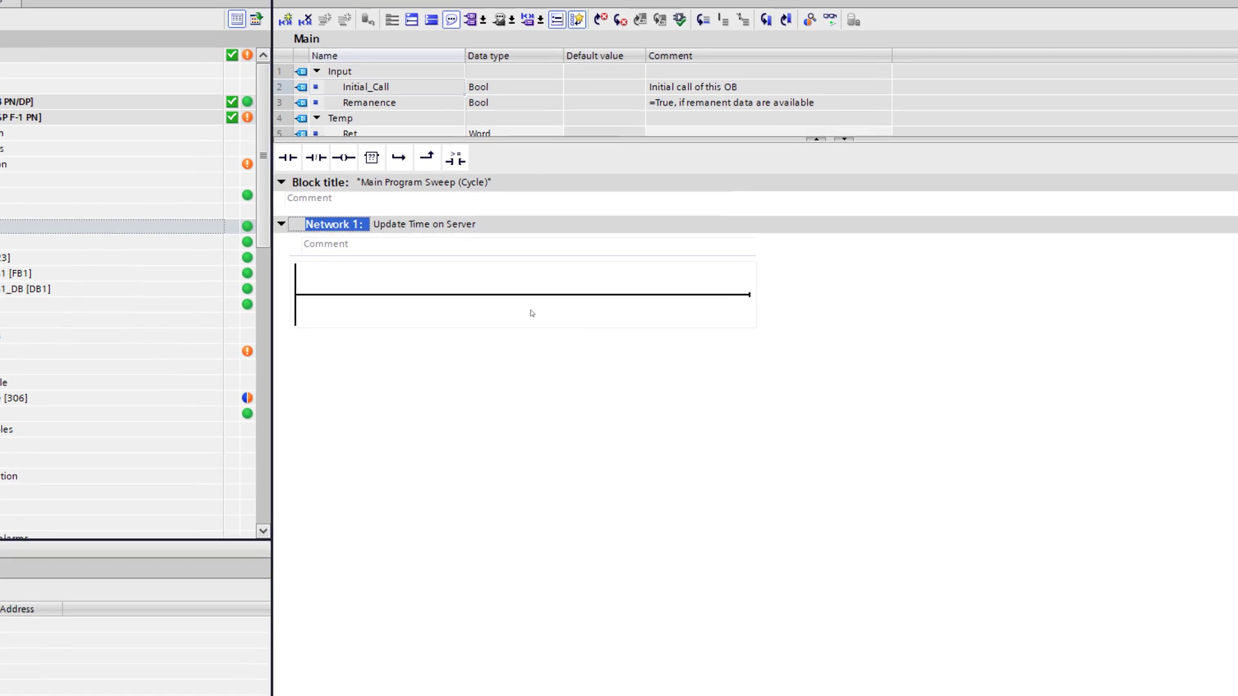
{"action": "left_click", "coordinate": [377, 296]}
{"action": "left_click", "coordinate": [372, 157]}
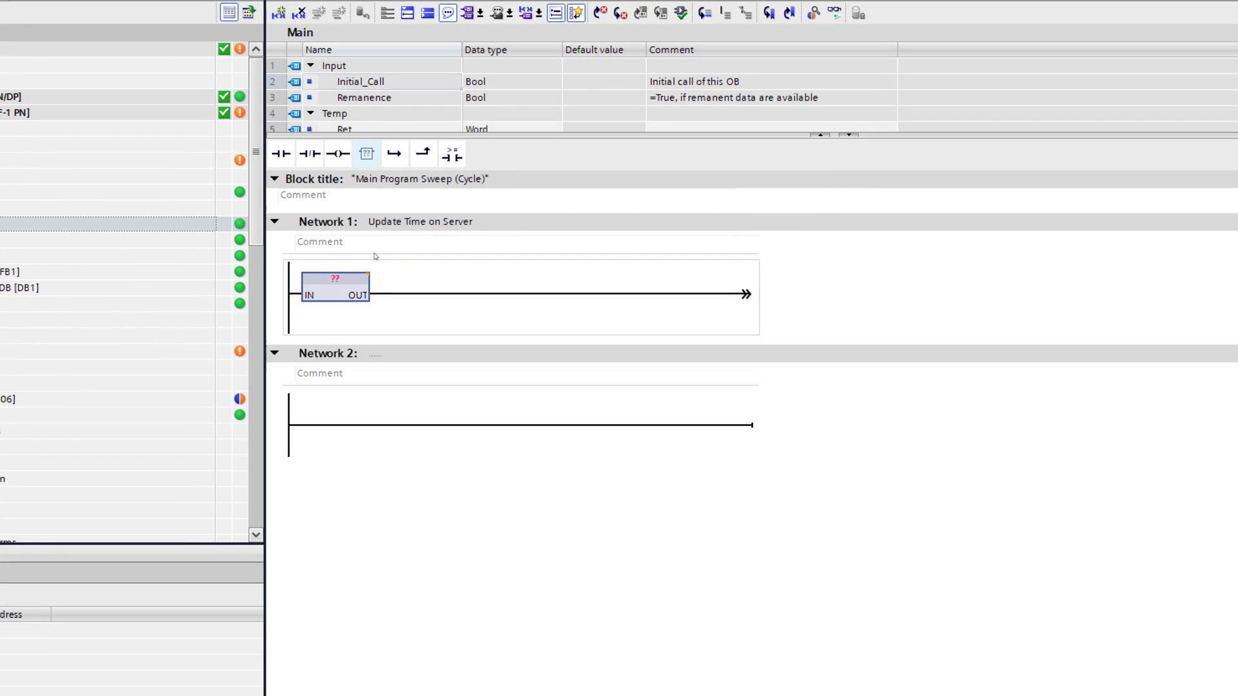
{"action": "left_click", "coordinate": [335, 278]}
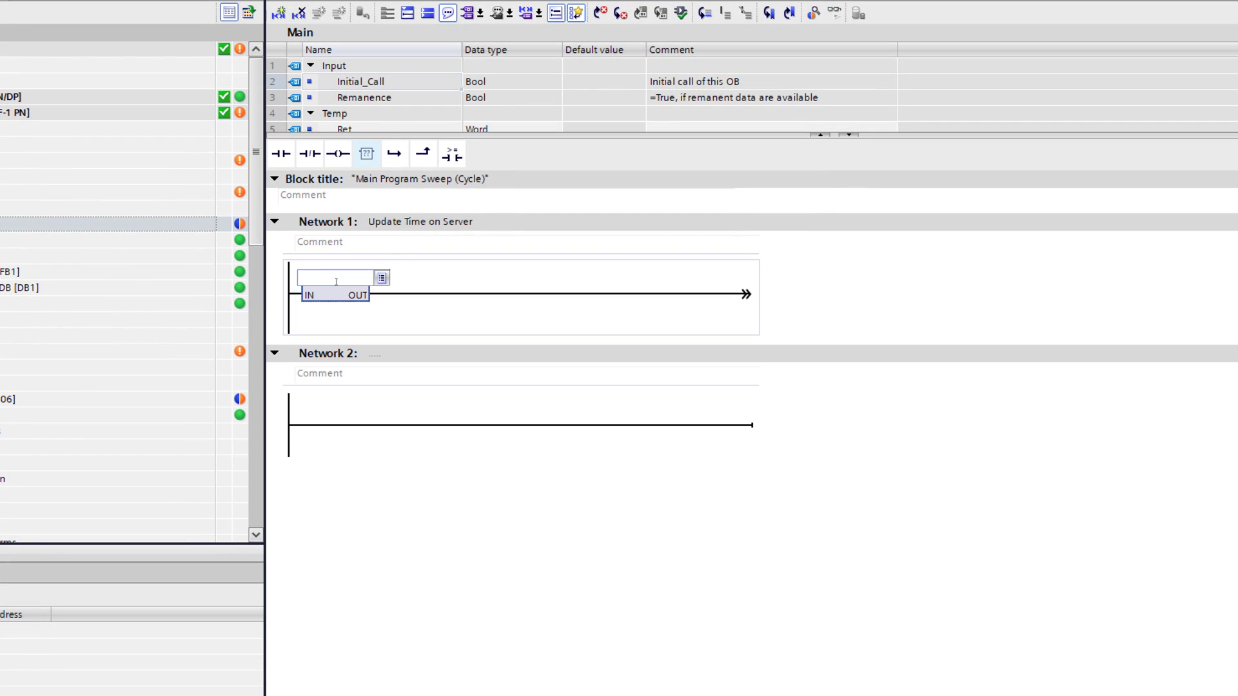
{"action": "key", "text": "Return"}
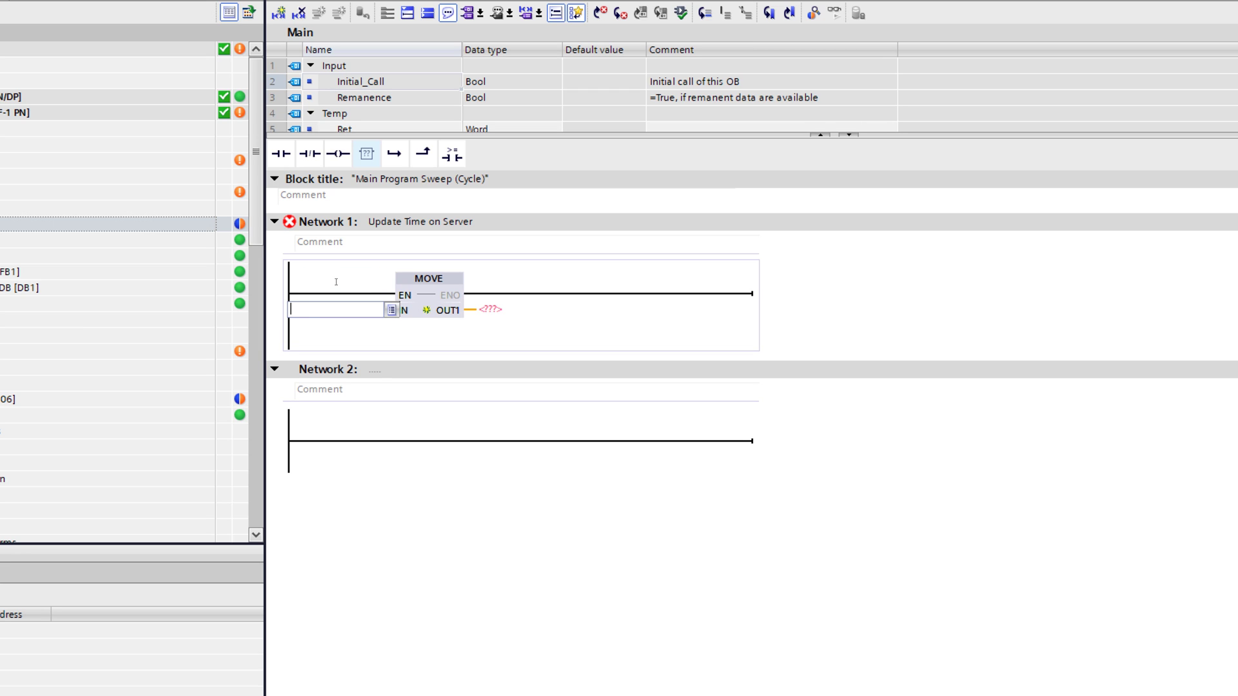
Step: Set the MOVE's input to Clock_Byte and its output to clockbyte1
{"action": "type", "text": "clock"}
{"action": "key", "text": "Return"}
{"action": "key", "text": "Return"}
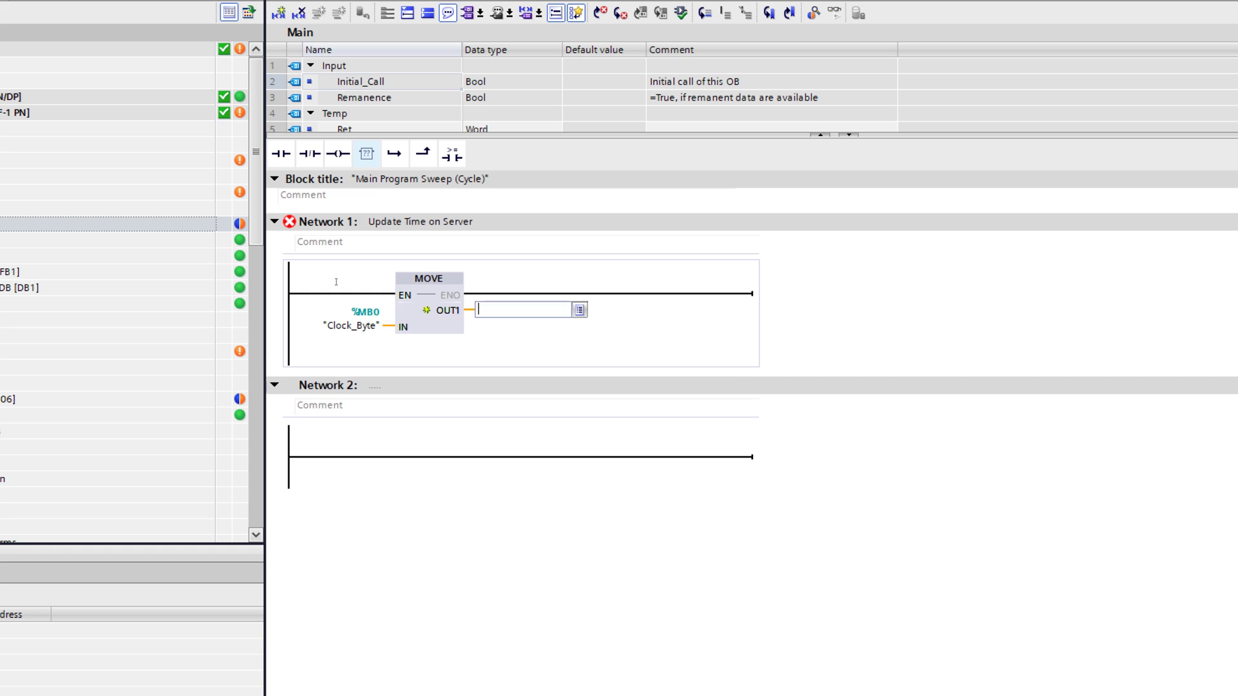
{"action": "type", "text": "clock"}
{"action": "key", "text": "Down"}
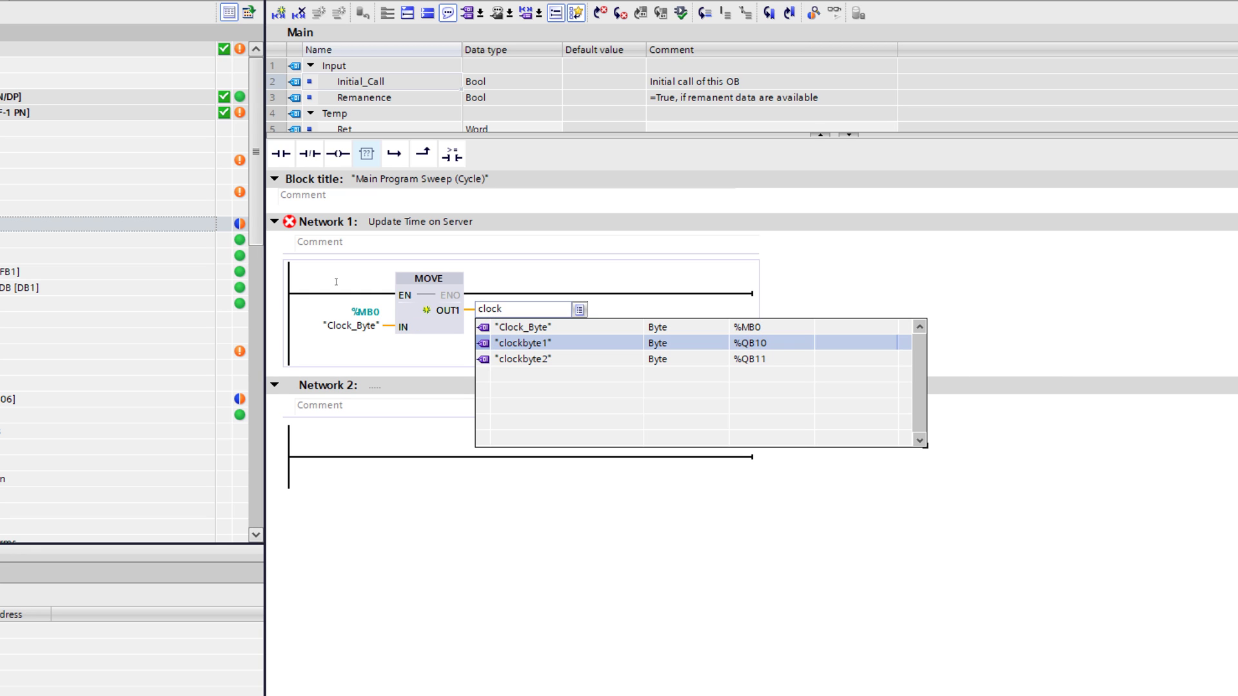
{"action": "key", "text": "Escape"}
{"action": "type", "text": "\"clockbyte1\""}
{"action": "key", "text": "Return"}
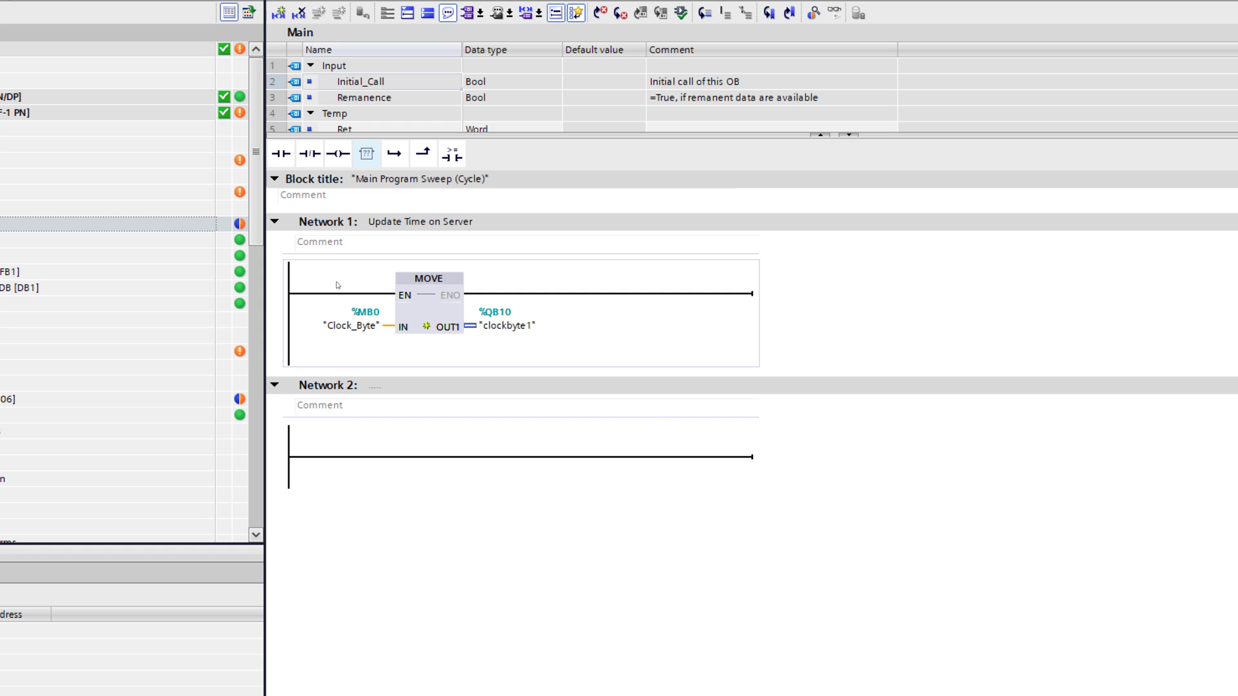
{"action": "left_click", "coordinate": [426, 306]}
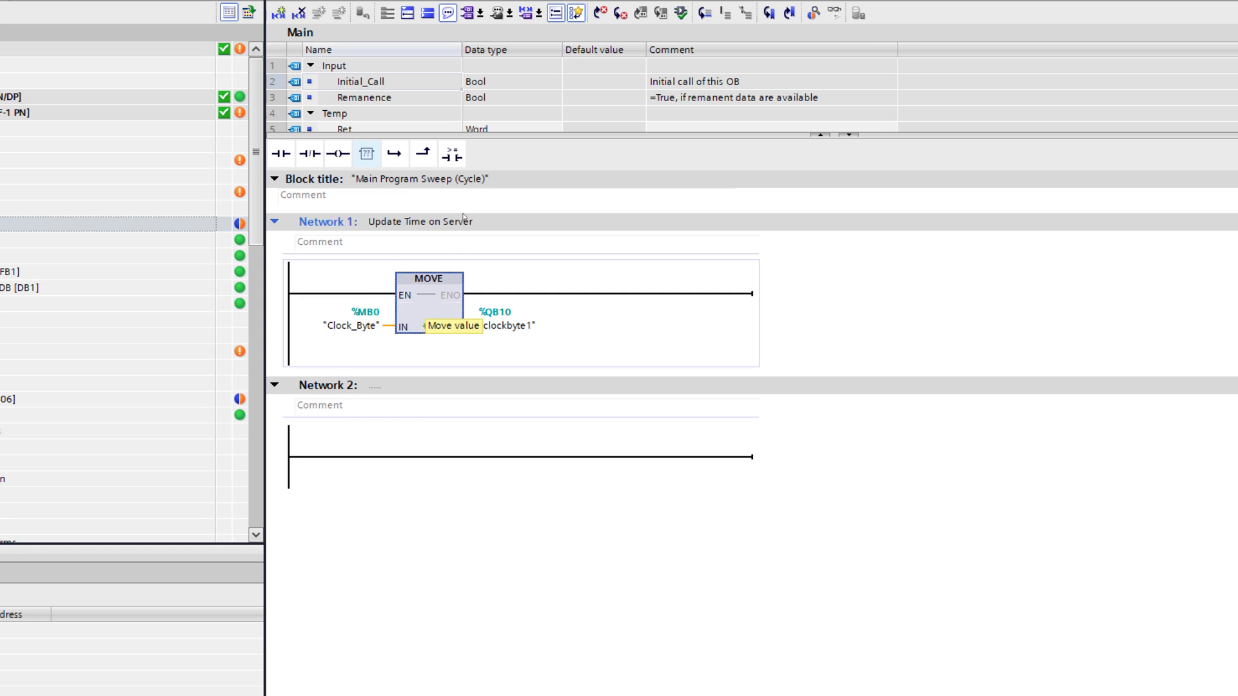
Step: Retitle Network 1 'move clock byte to DQ card'
{"action": "left_click", "coordinate": [501, 224]}
{"action": "left_click", "coordinate": [501, 224]}
{"action": "left_click_drag", "start_coordinate": [377, 221], "coordinate": [211, 213]}
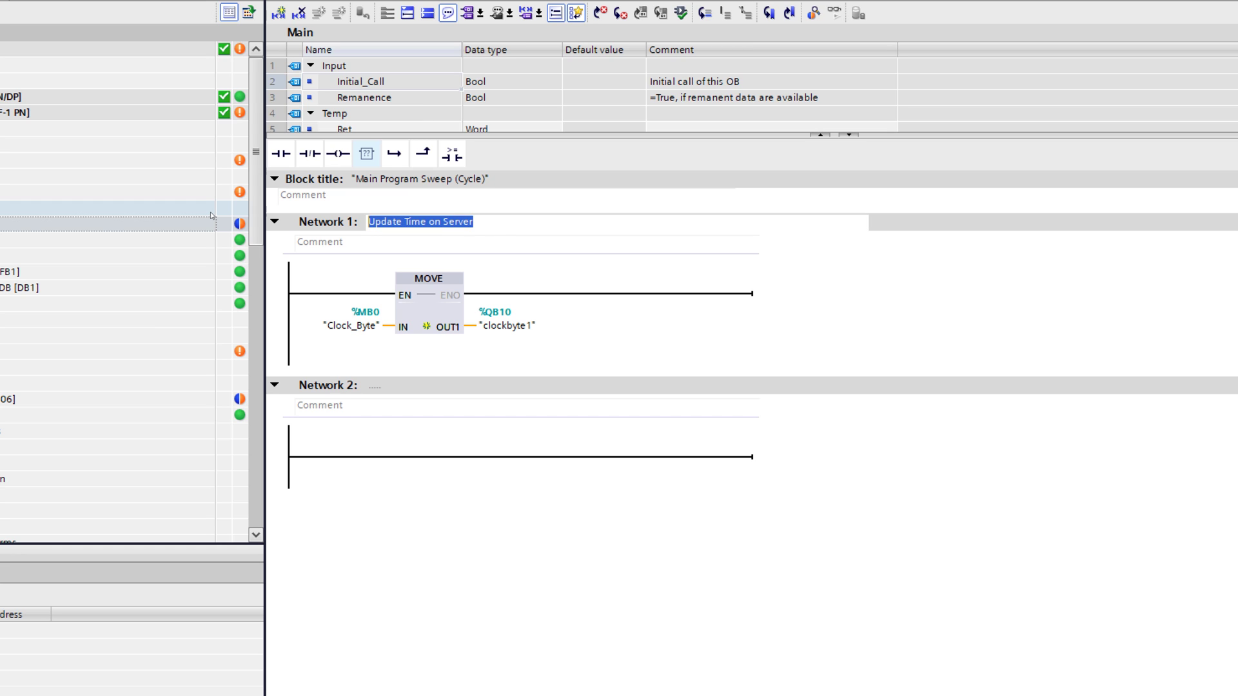
{"action": "type", "text": "move clock b"}
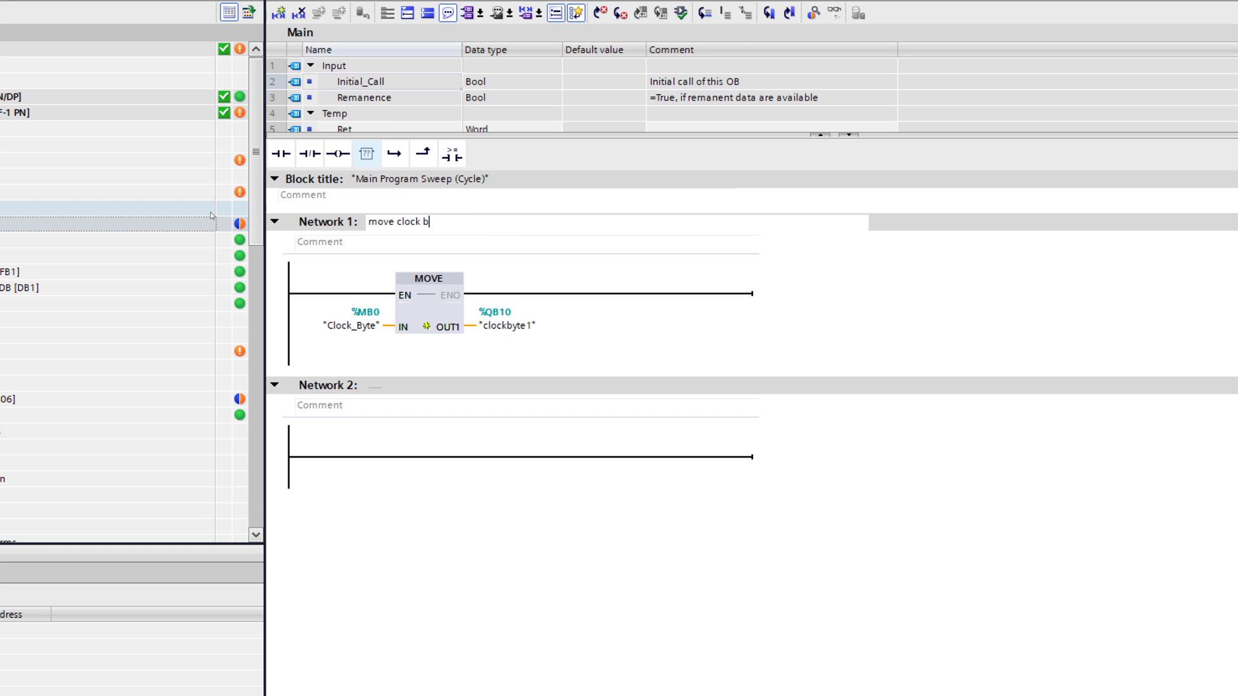
{"action": "type", "text": "yte to DQ card"}
{"action": "key", "text": "Tab"}
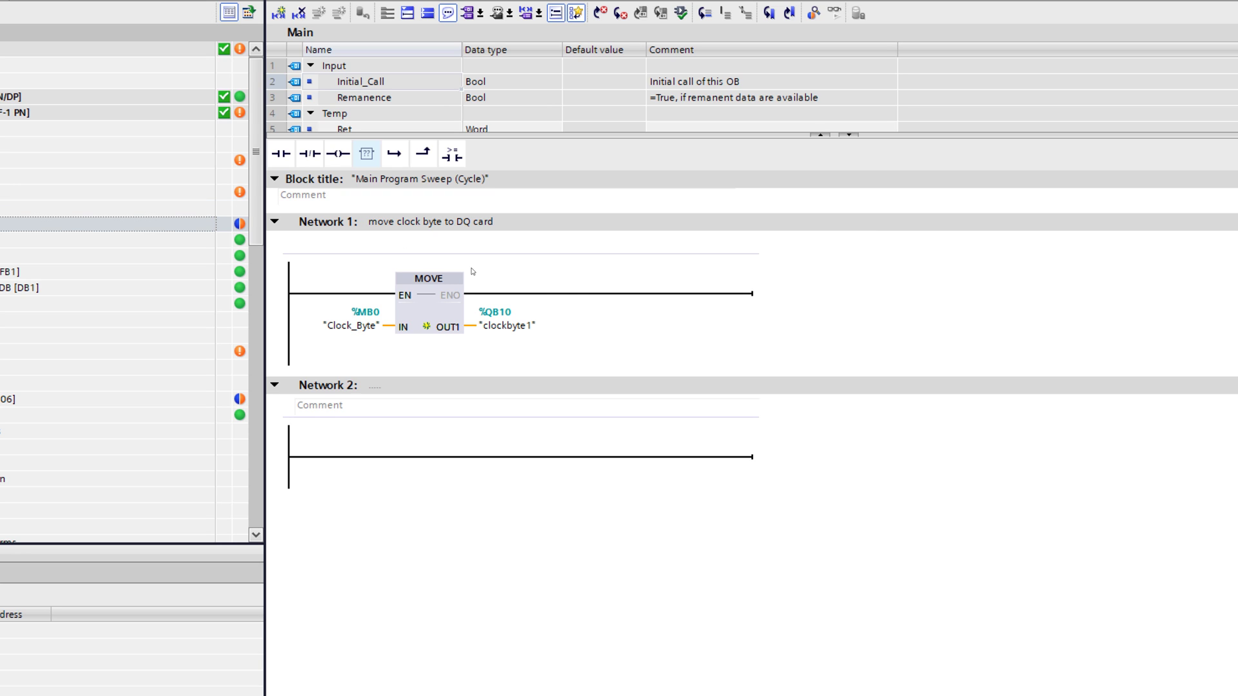
Step: Paste a second MOVE and set its input to "Global_DB"."Client Clock Byte"
{"action": "left_click", "coordinate": [590, 299]}
{"action": "key", "text": "ctrl+v"}
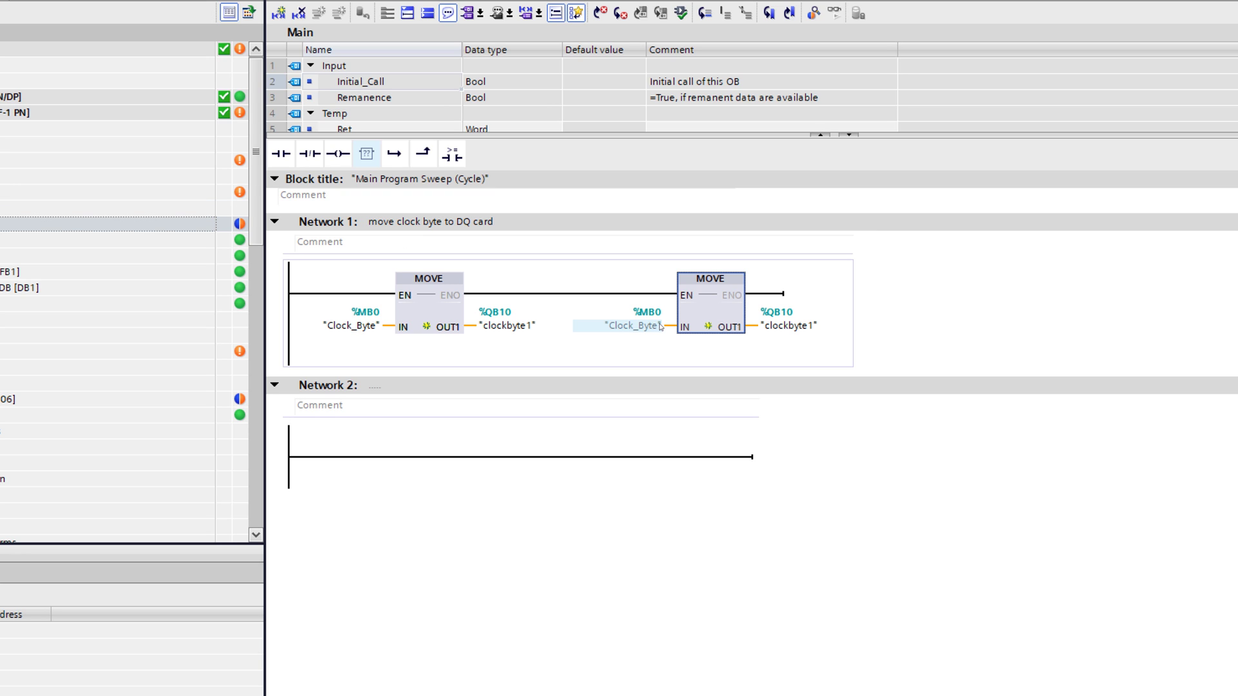
{"action": "double_click", "coordinate": [646, 327]}
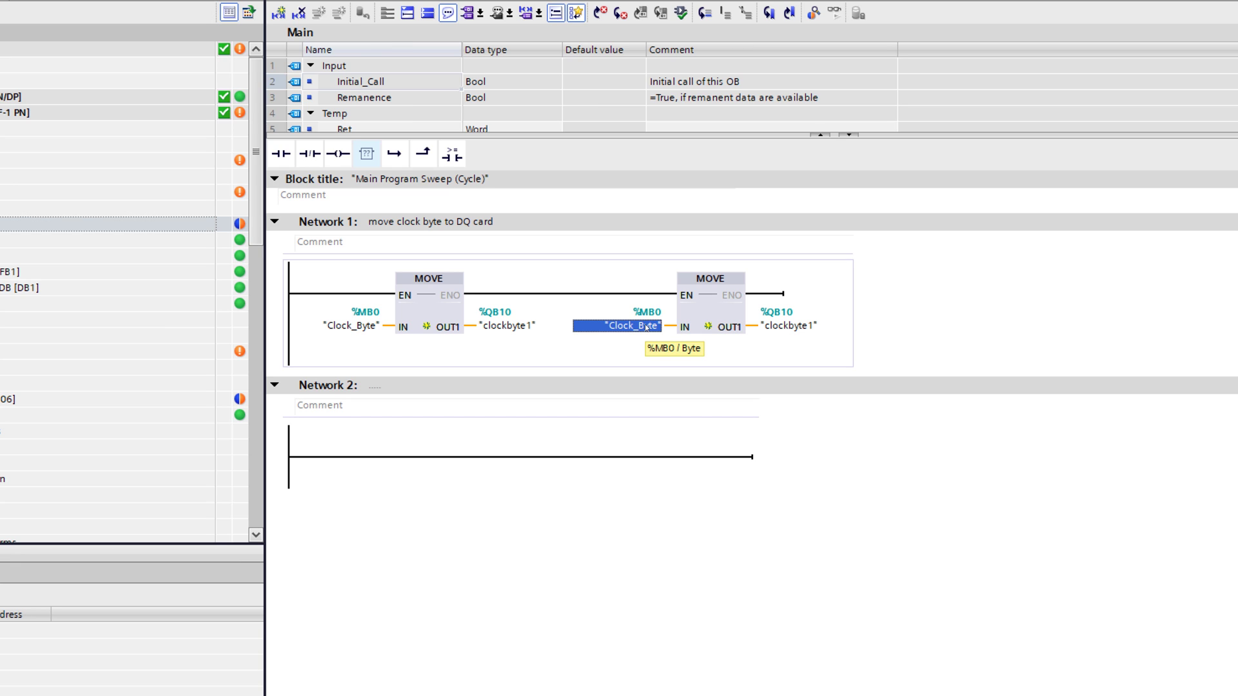
{"action": "type", "text": "gl"}
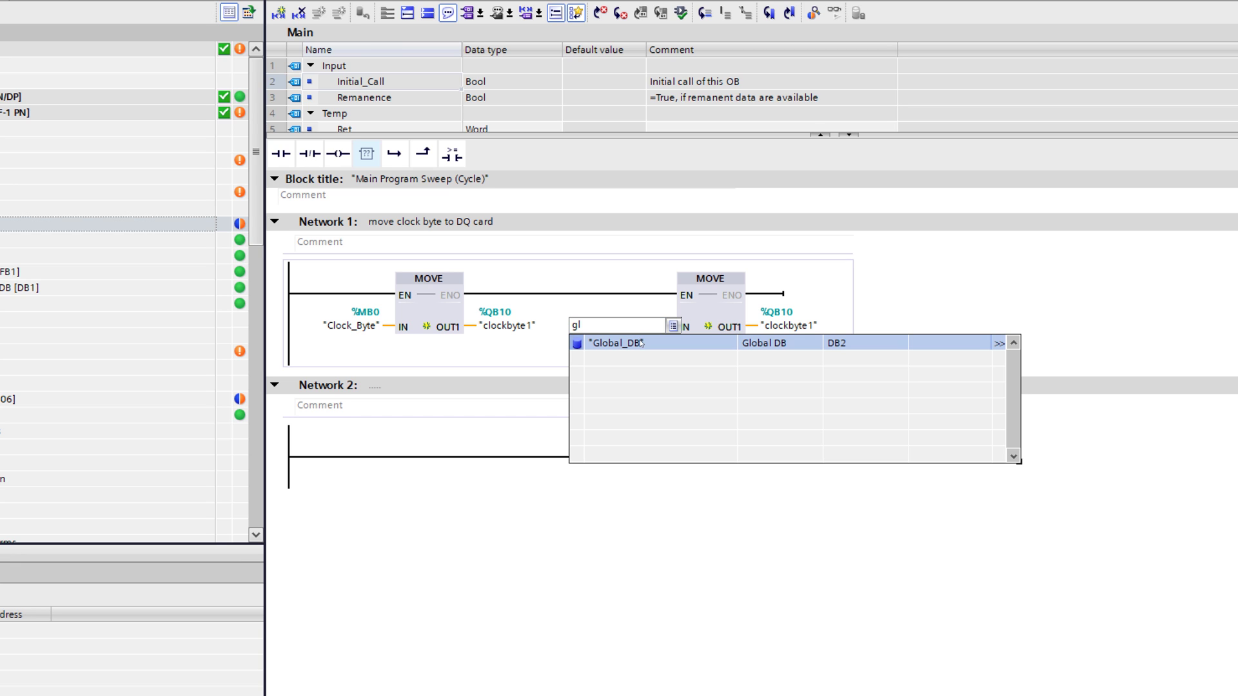
{"action": "left_click", "coordinate": [640, 343]}
{"action": "type", "text": "."}
{"action": "left_click", "coordinate": [635, 361]}
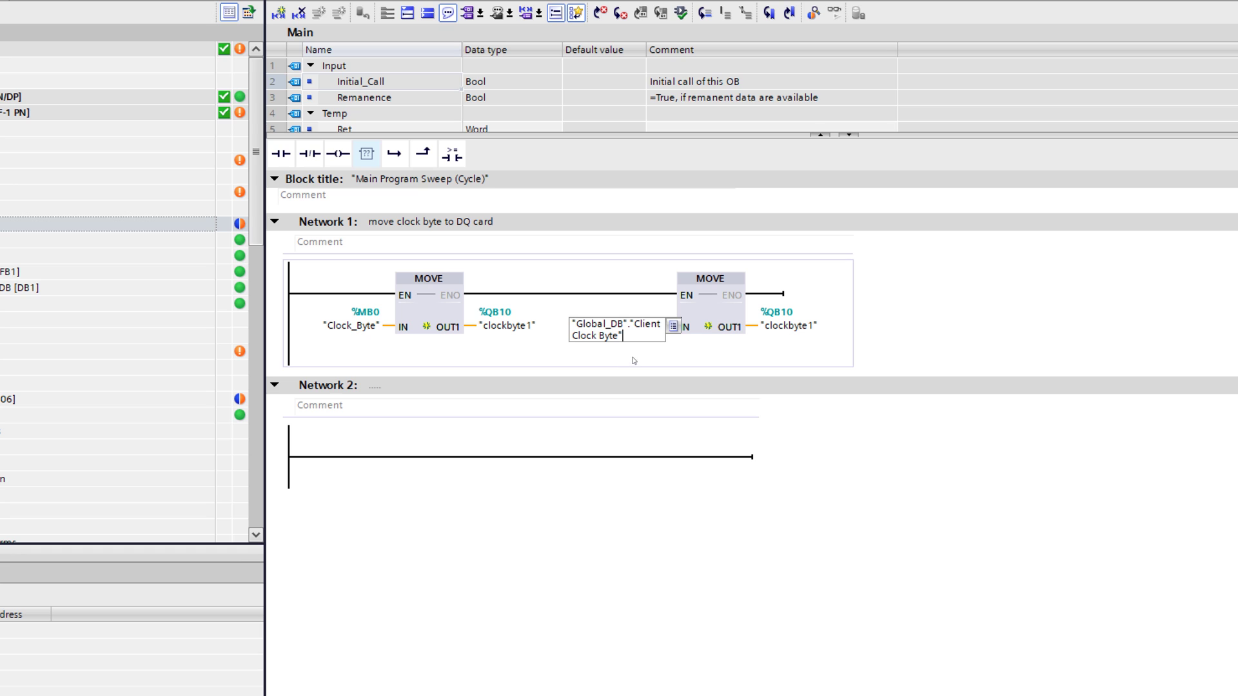
Step: Change the second MOVE's output to clockbyte2 and start the download to PLC_Server
{"action": "left_click", "coordinate": [806, 324]}
{"action": "left_click", "coordinate": [813, 325]}
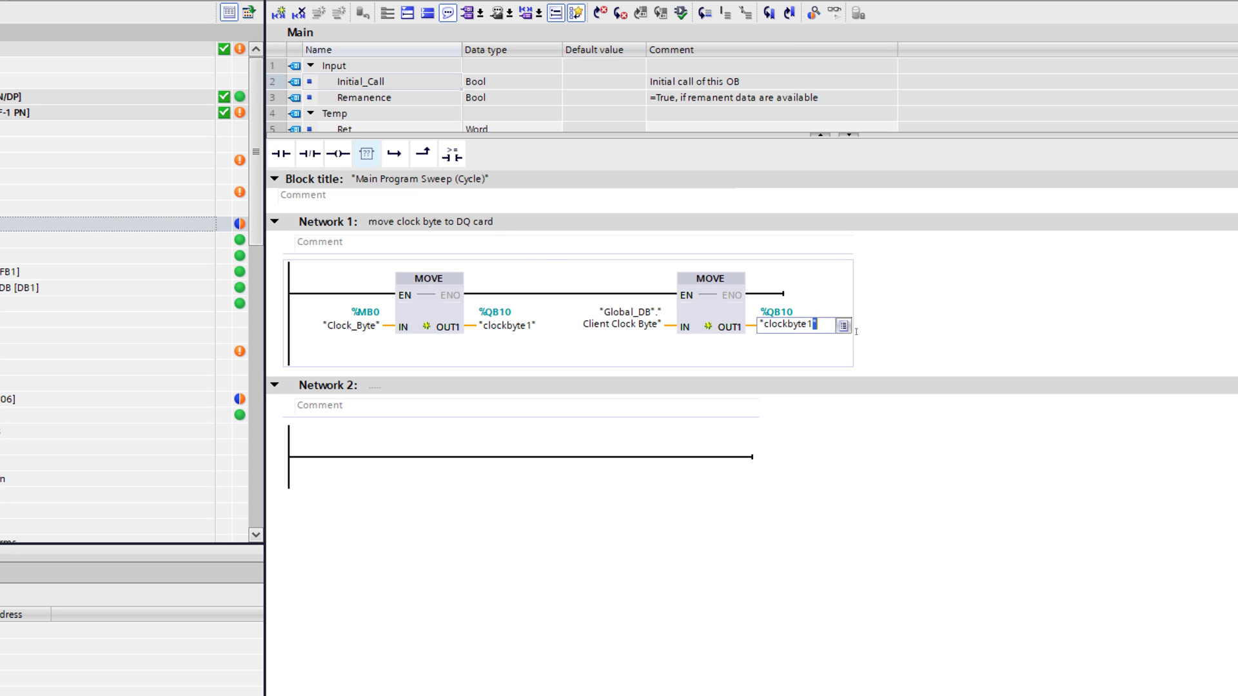
{"action": "key", "text": "BackSpace"}
{"action": "type", "text": "2"}
{"action": "left_click", "coordinate": [971, 346]}
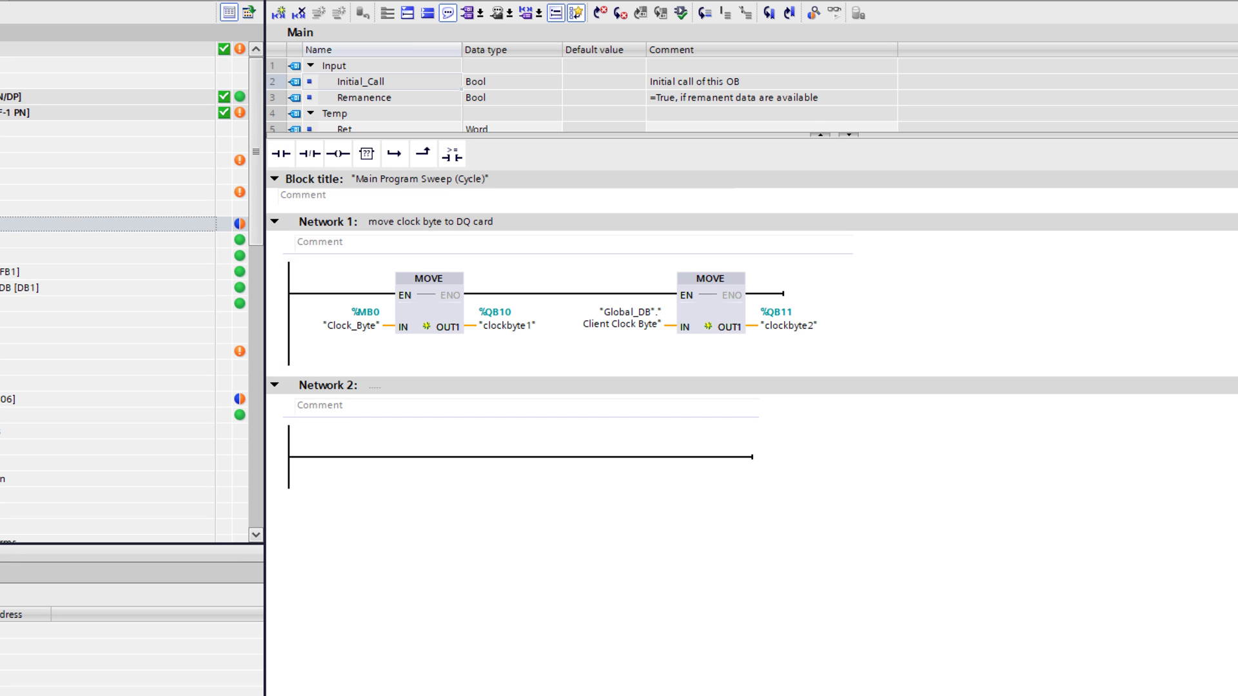
{"action": "key", "text": "ctrl+l"}
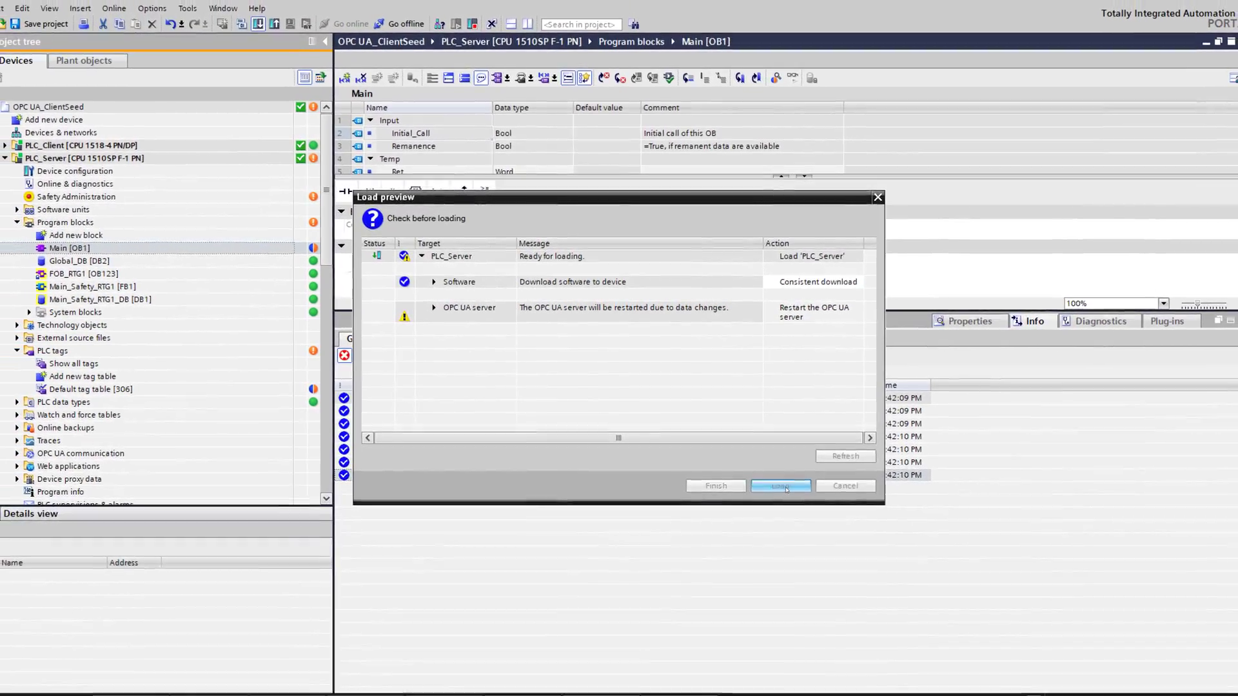
Step: Load the program onto PLC_Server and monitor Main online, showing clockbyte1 16#63 and clockbyte2 16#73
{"action": "left_click", "coordinate": [793, 496]}
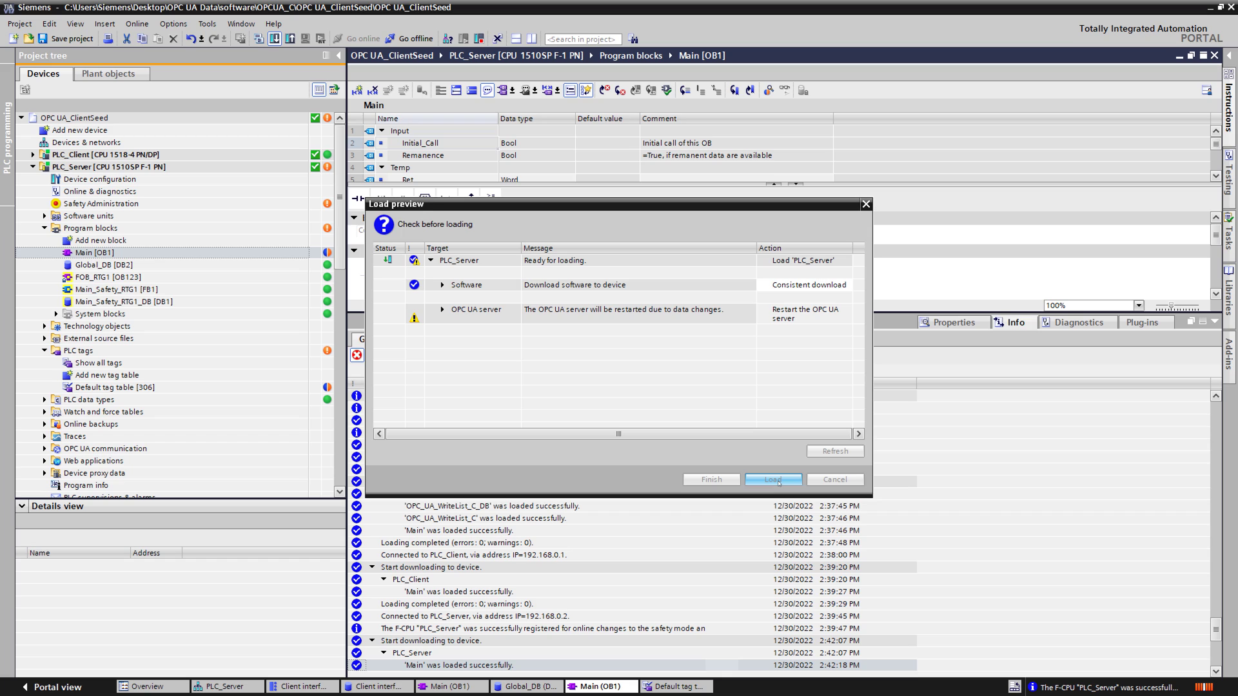
{"action": "left_click", "coordinate": [778, 481]}
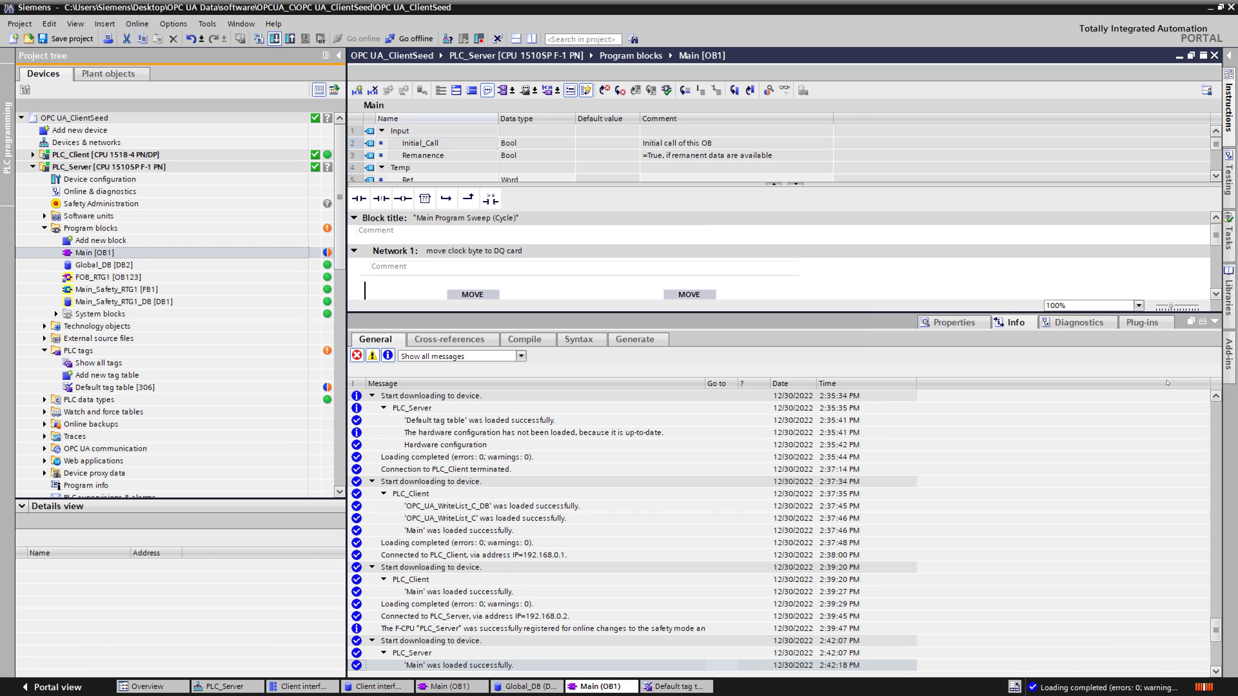
{"action": "left_click", "coordinate": [1214, 321]}
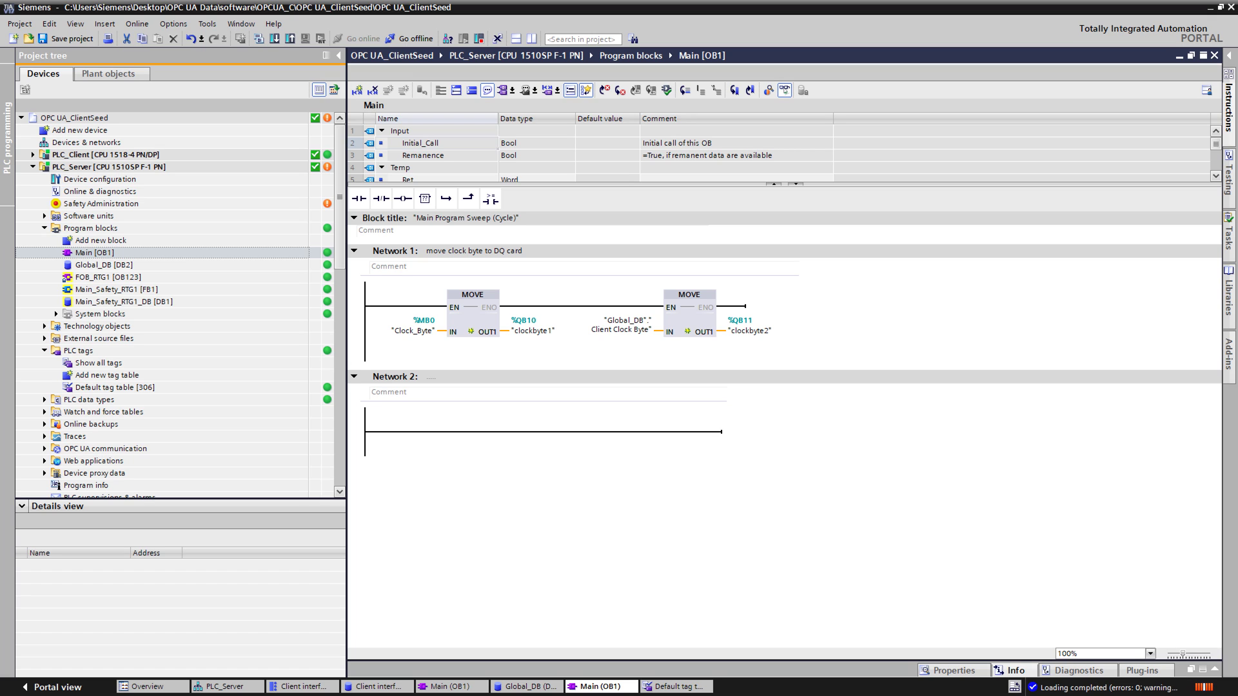
{"action": "left_click", "coordinate": [784, 90]}
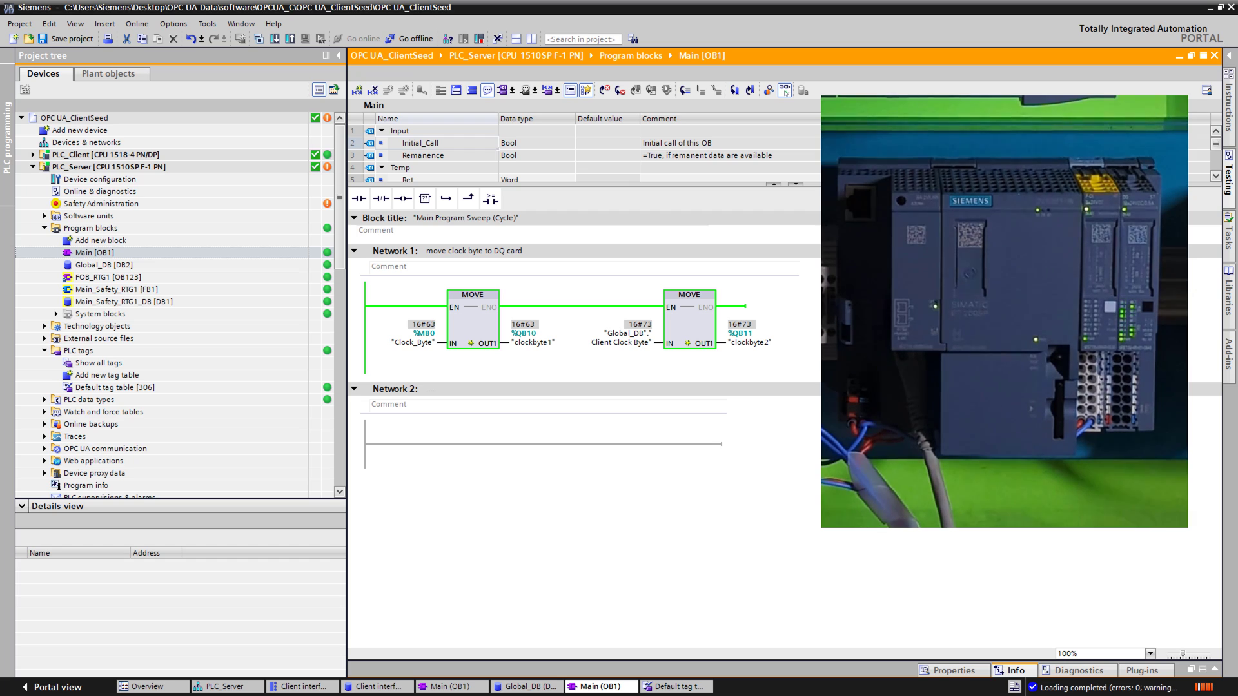
Step: Expand PLC_Client > Program blocks and open its Main [OB1] block
{"action": "left_click", "coordinate": [33, 155]}
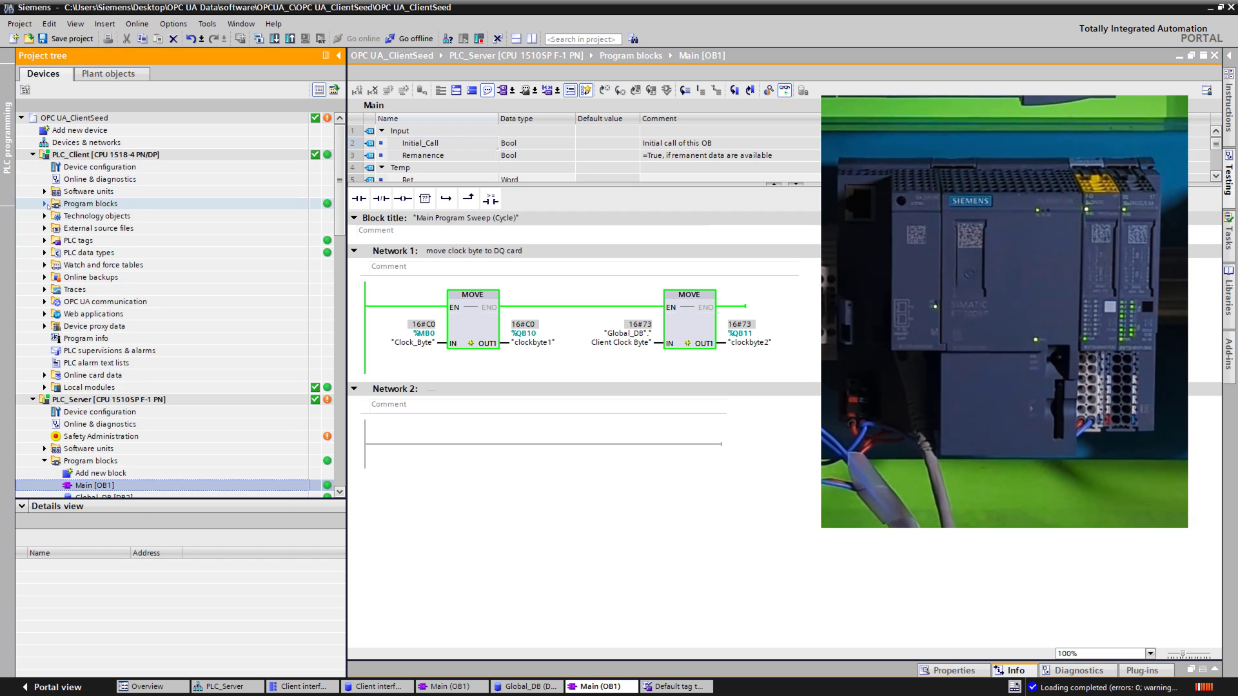
{"action": "left_click", "coordinate": [45, 204]}
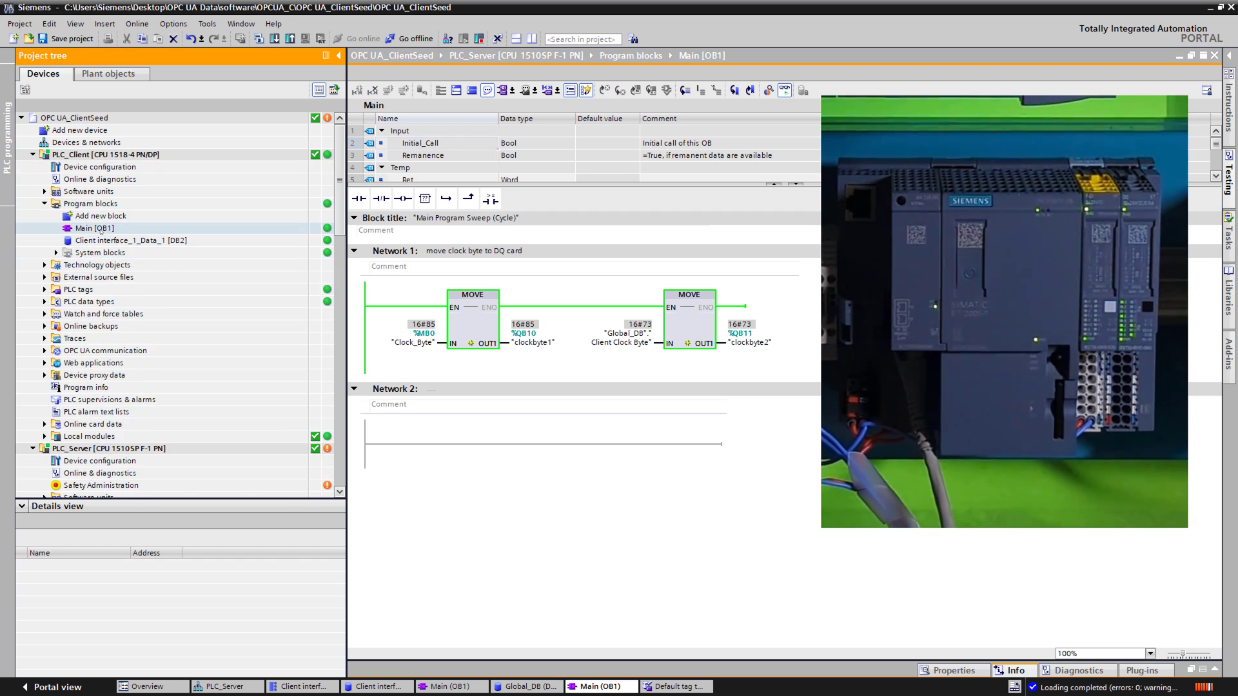
{"action": "double_click", "coordinate": [100, 230]}
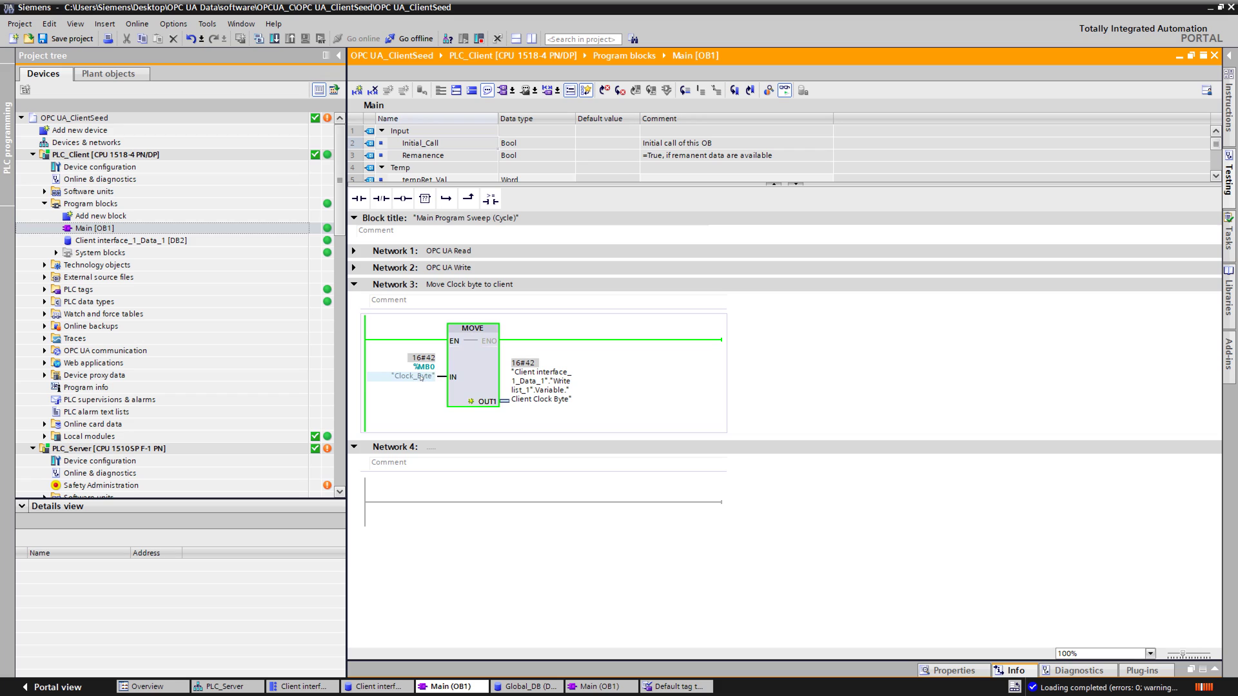
Step: Expand the client's OPC UA Write network, show PLC_Server Main [OB1] alongside, then open PLC_Client diagnostics
{"action": "left_click", "coordinate": [546, 391]}
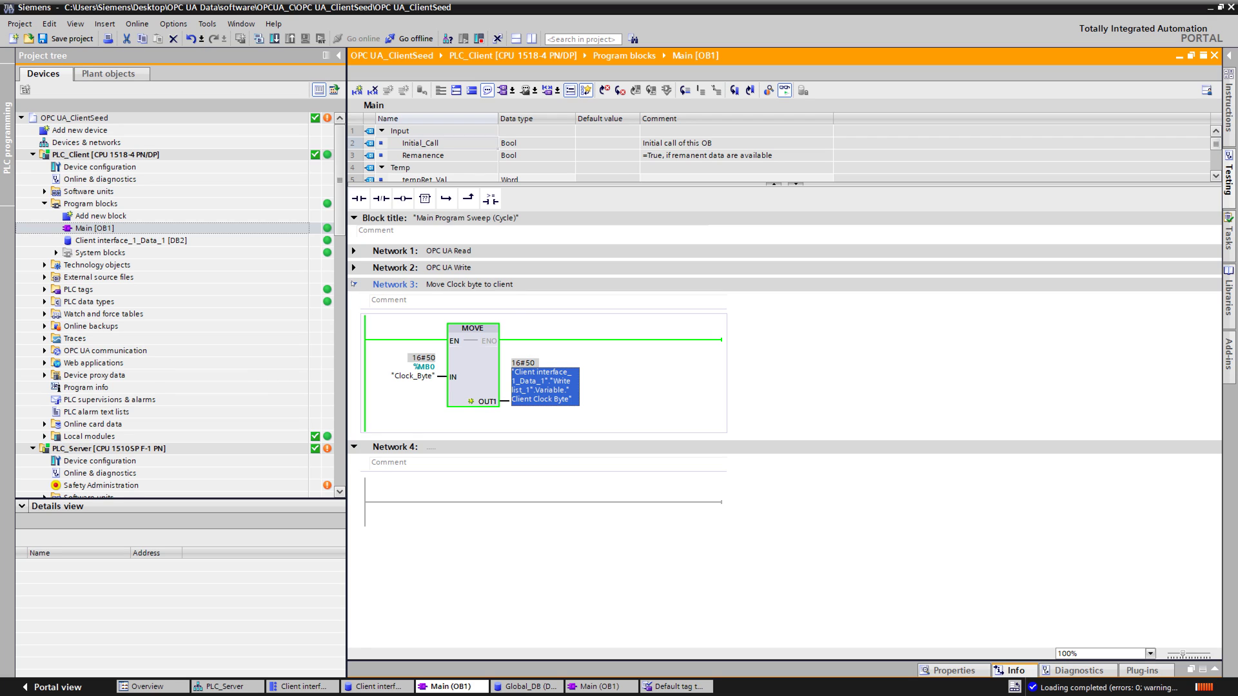
{"action": "left_click", "coordinate": [354, 268]}
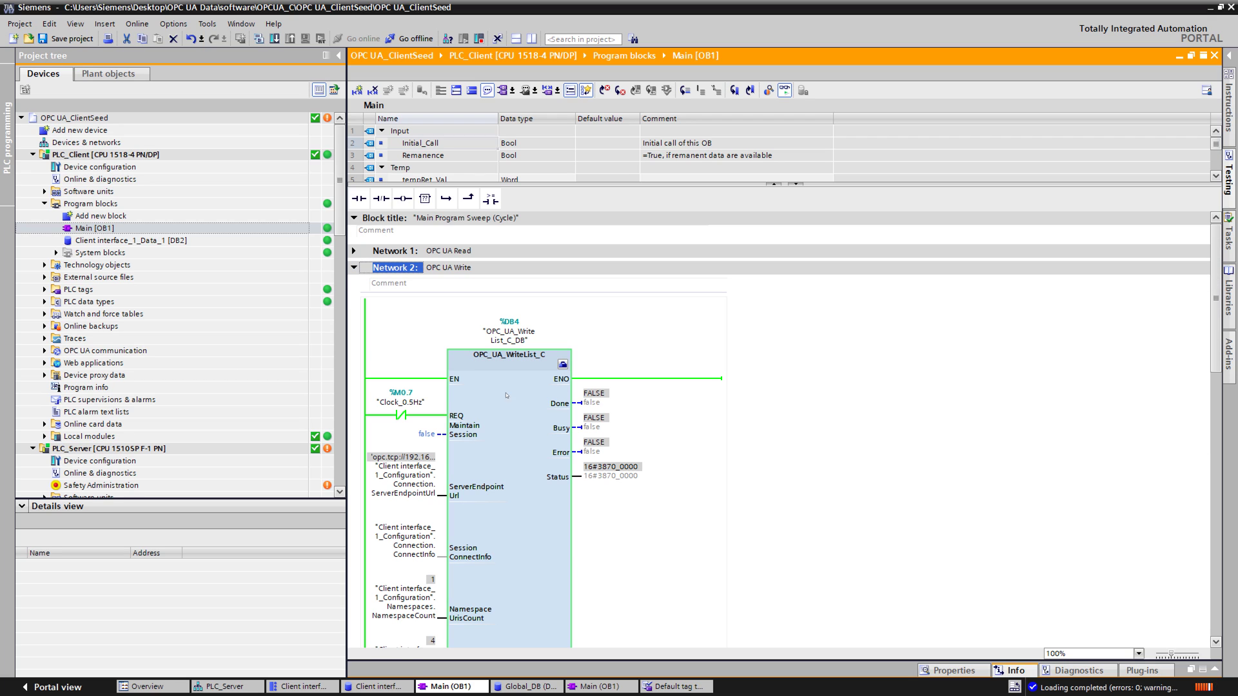
{"action": "scroll", "coordinate": [528, 419], "scroll_direction": "down", "scroll_amount": 2}
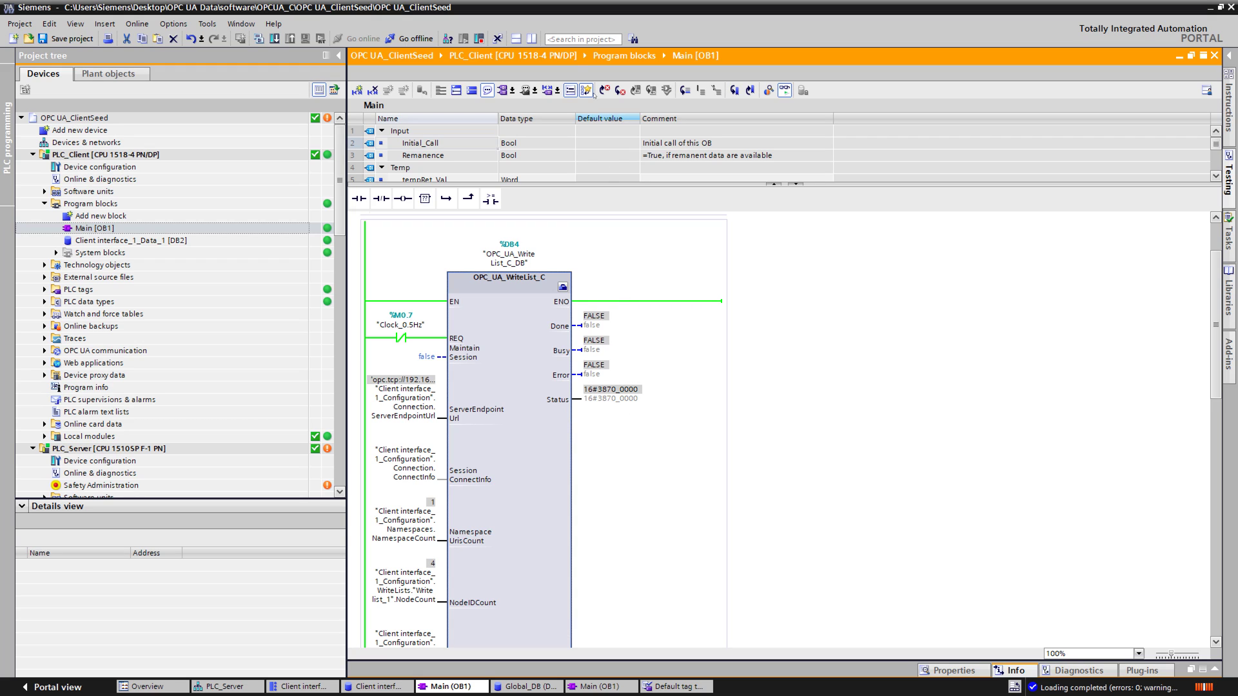
{"action": "left_click", "coordinate": [532, 42]}
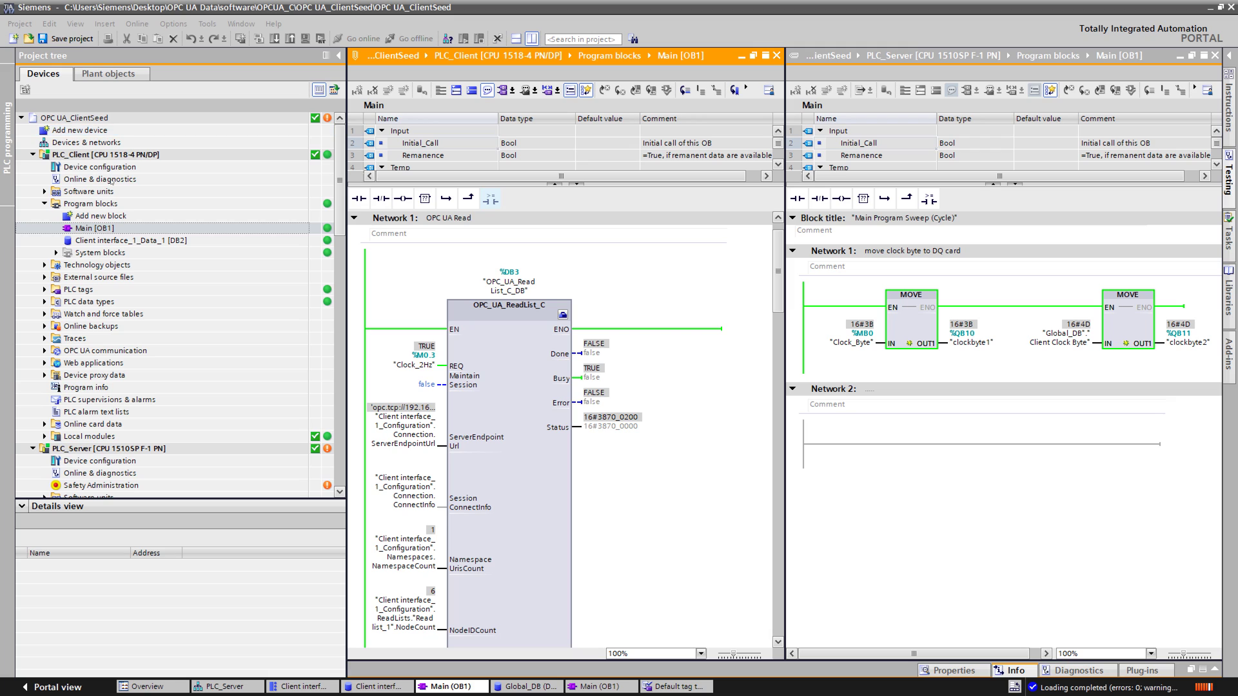
{"action": "left_click", "coordinate": [100, 179]}
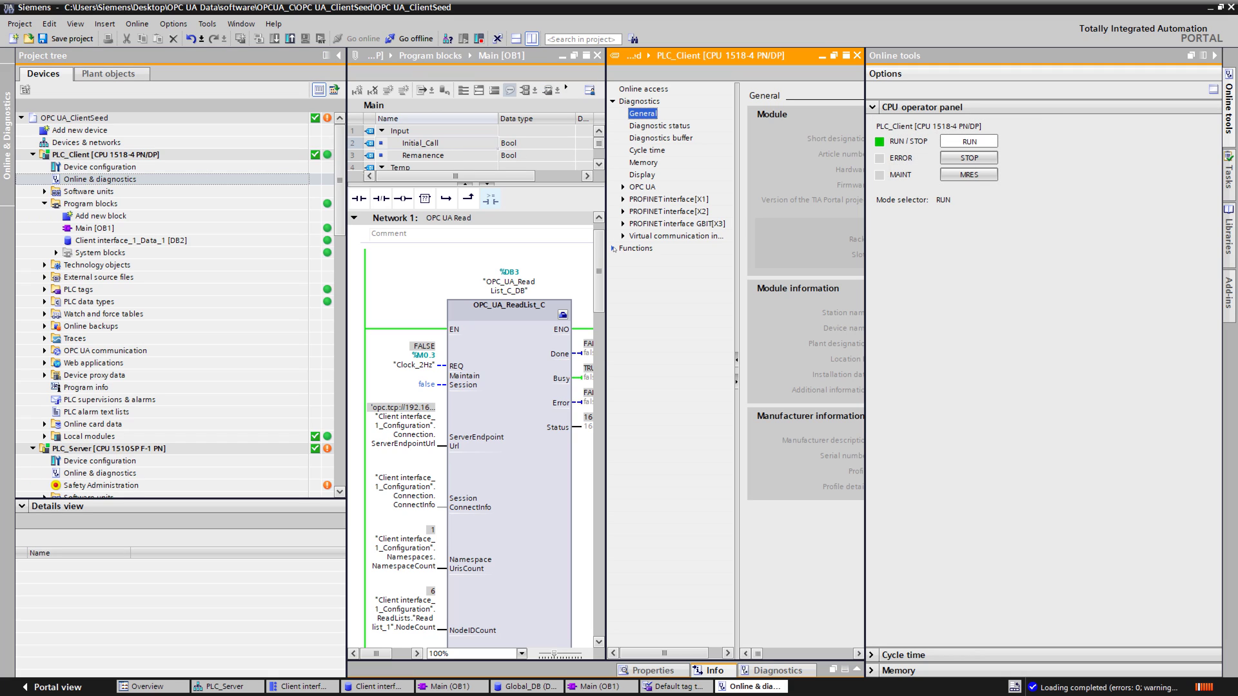
Step: Set PLC_Client's module time from the PG/PC clock under Functions > Set time
{"action": "left_click", "coordinate": [613, 249]}
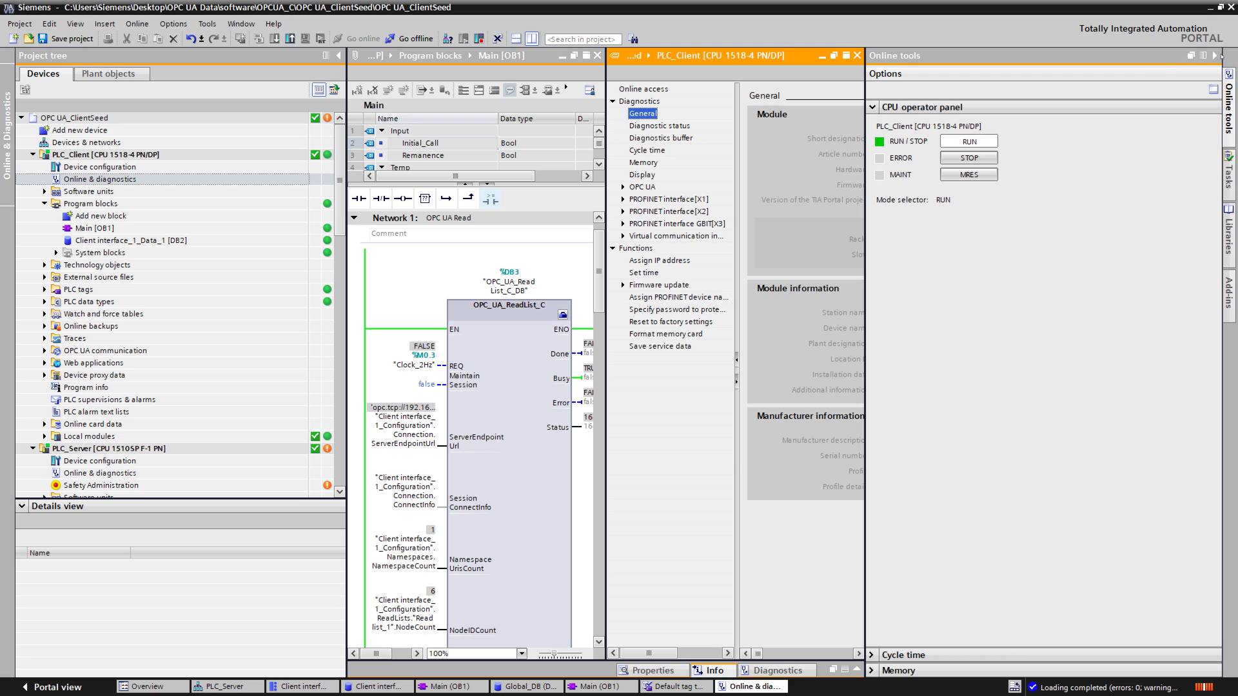
{"action": "left_click", "coordinate": [1215, 56]}
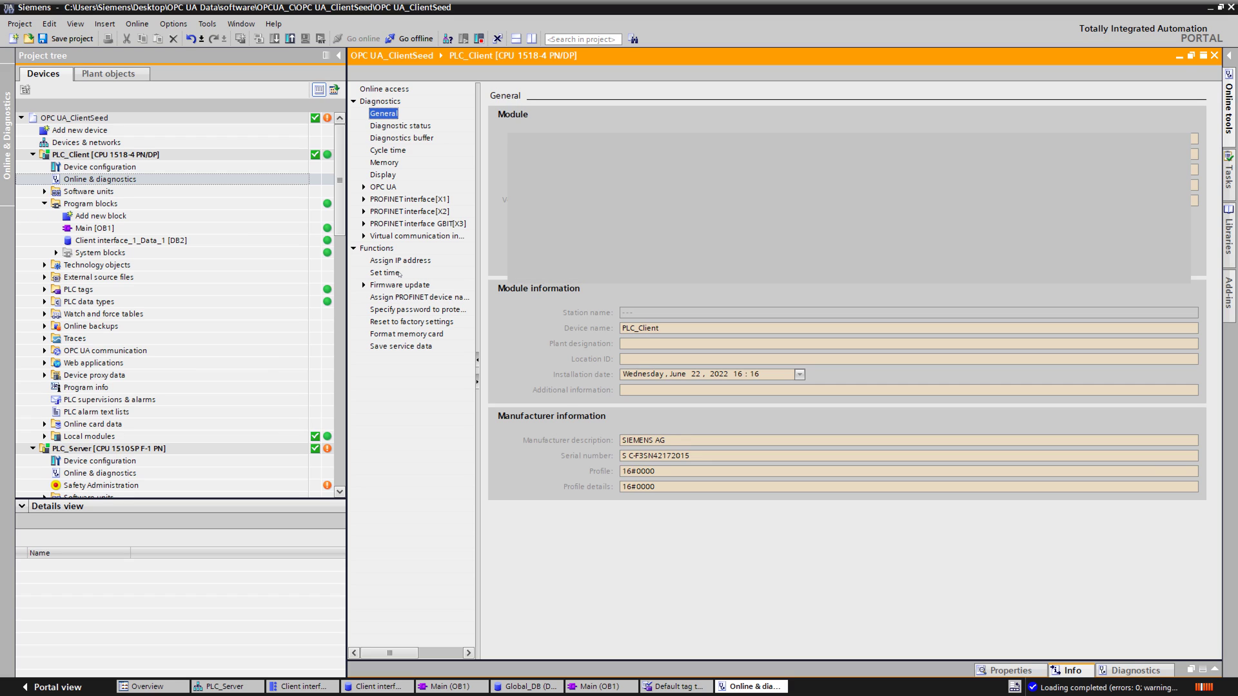
{"action": "left_click", "coordinate": [390, 273]}
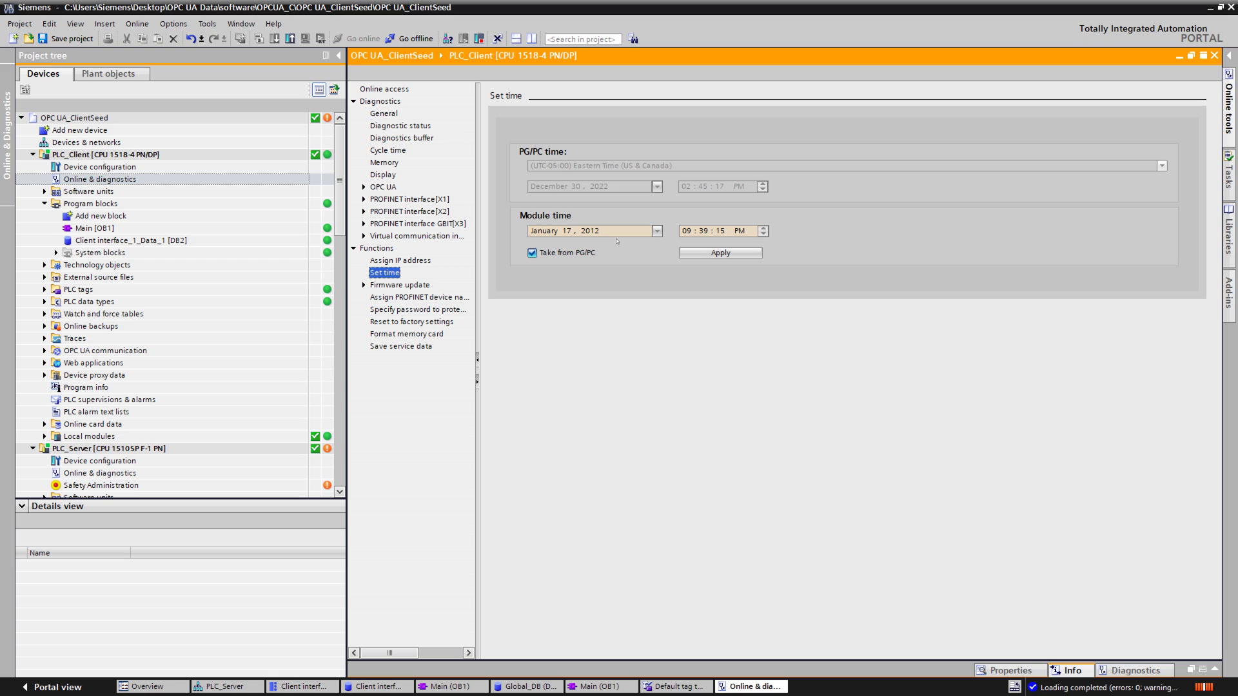
{"action": "left_click", "coordinate": [702, 252]}
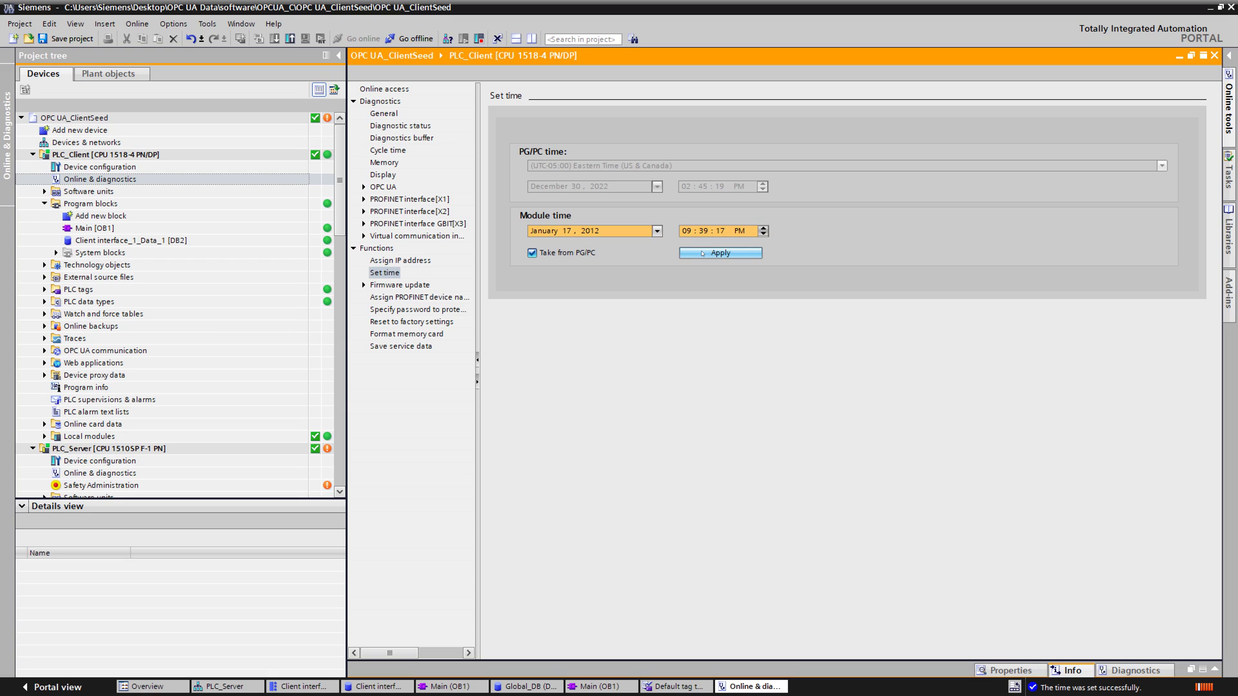